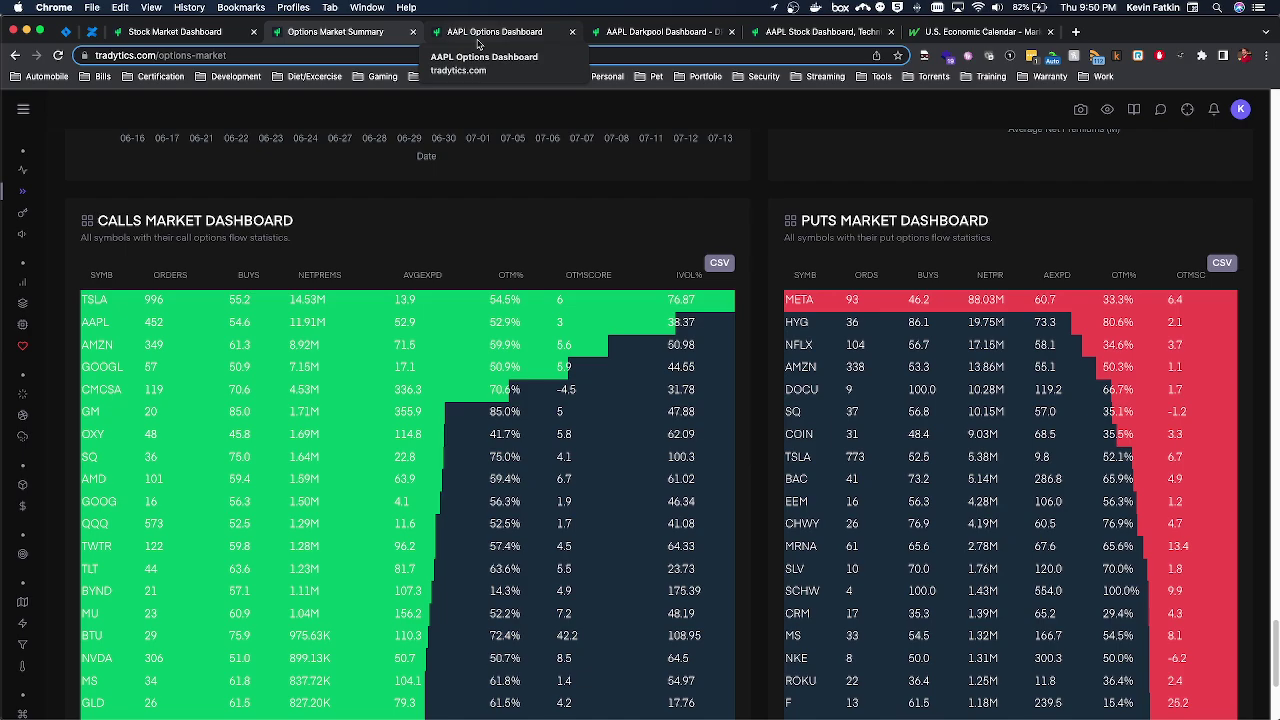
Open the AAPL options dashboard at its summary statistics.
{"action": "left_click", "coordinate": [479, 40]}
{"action": "mouse_move", "coordinate": [55, 303]}
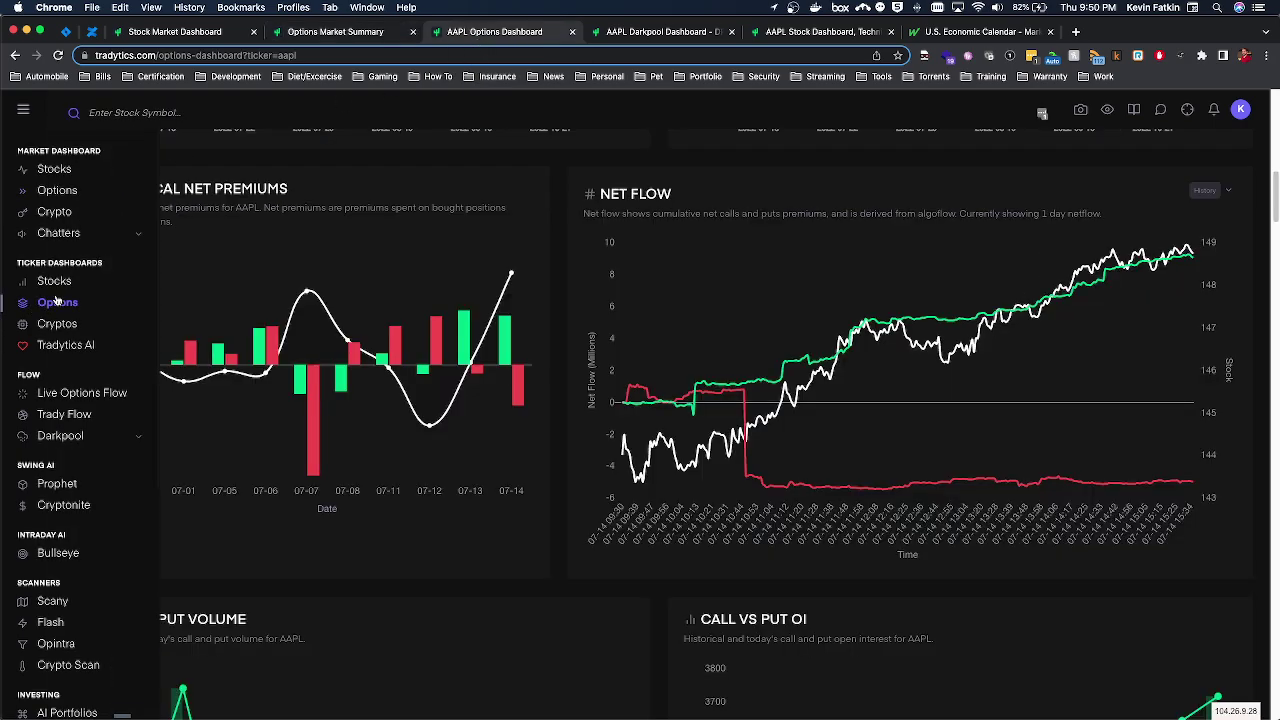
{"action": "left_click", "coordinate": [57, 302]}
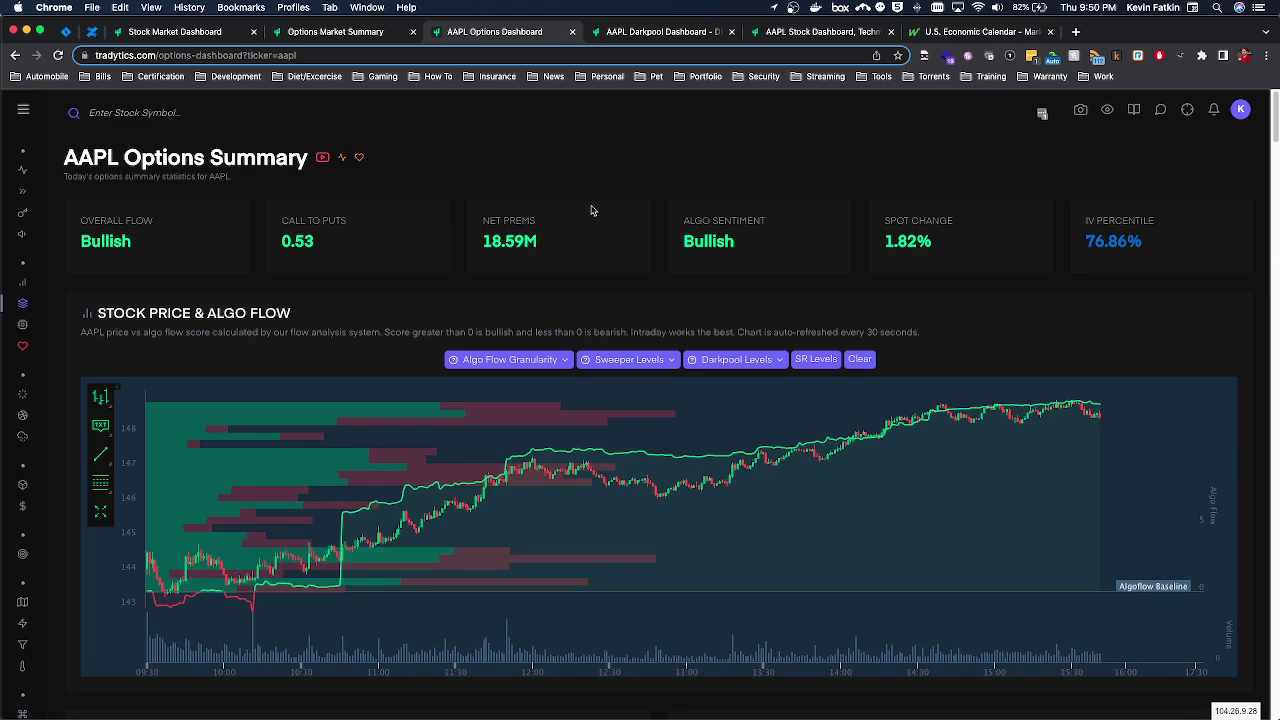
Examine AAPL's Stock Price & Algo Flow chart together with the daily and weekly premiums heatmaps.
{"action": "scroll", "coordinate": [588, 205], "scroll_direction": "down", "scroll_amount": 3}
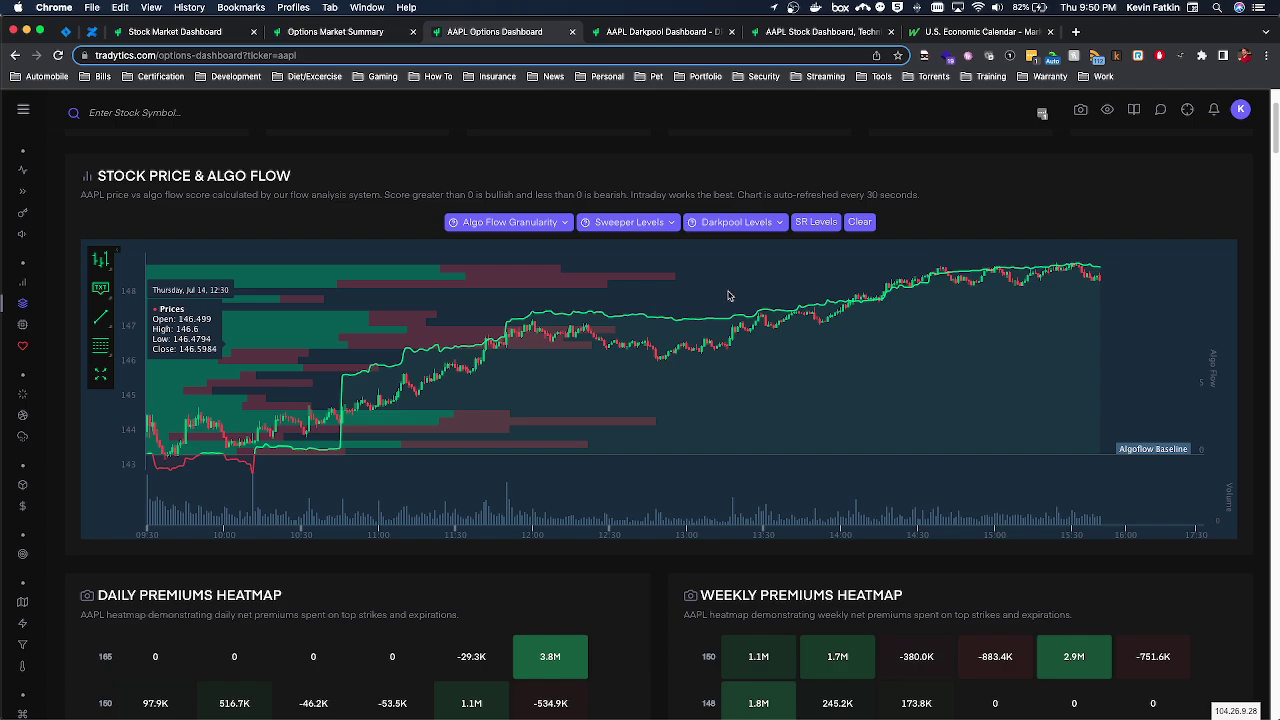
{"action": "scroll", "coordinate": [726, 294], "scroll_direction": "down", "scroll_amount": 1}
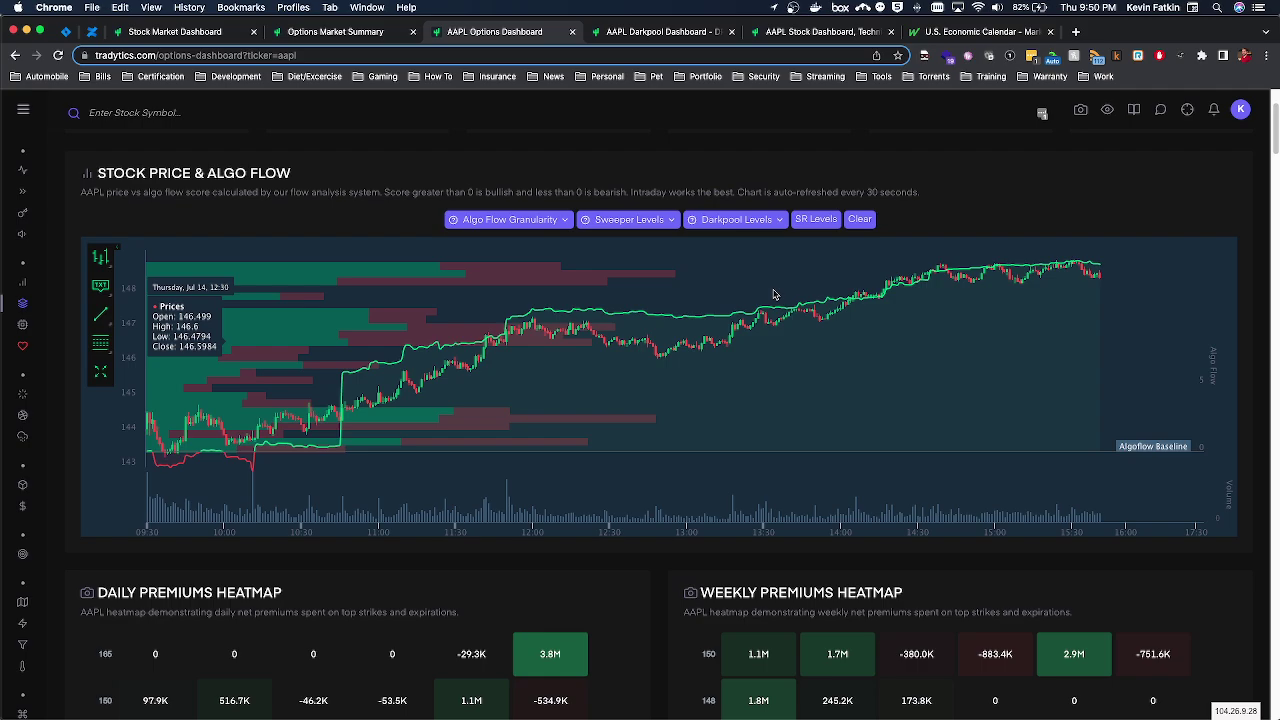
{"action": "scroll", "coordinate": [880, 230], "scroll_direction": "down", "scroll_amount": 2}
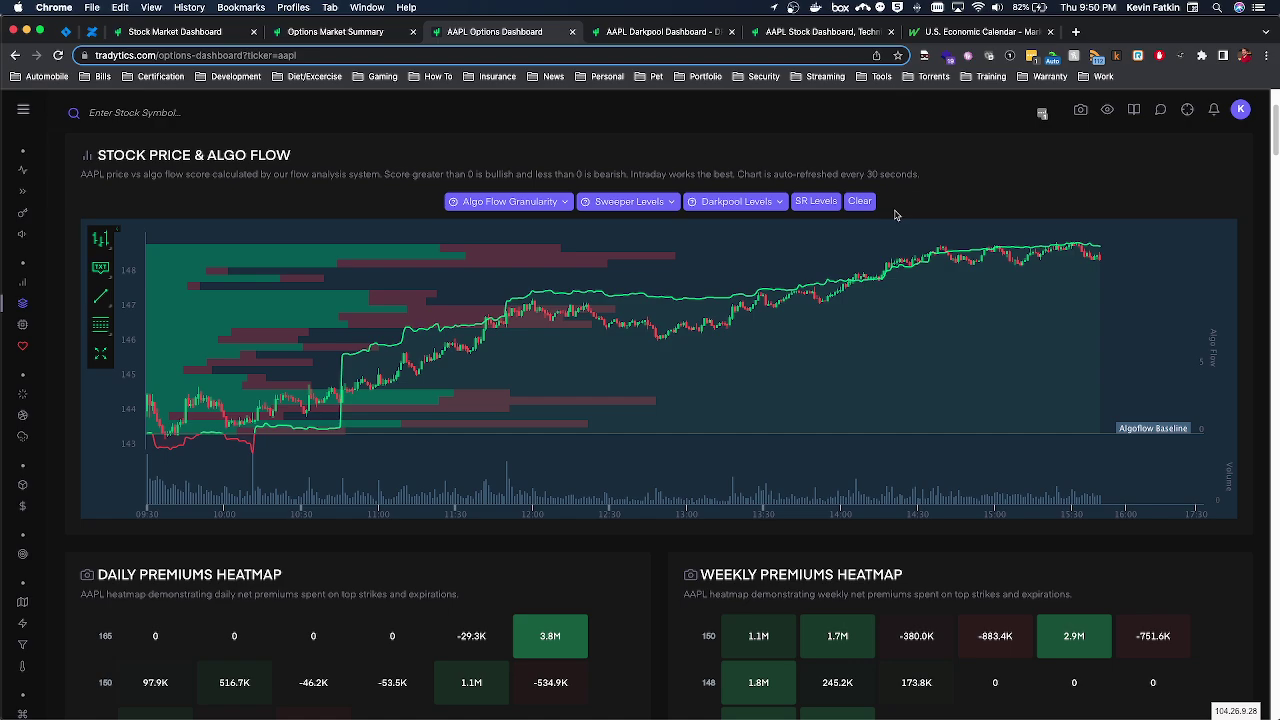
{"action": "scroll", "coordinate": [795, 263], "scroll_direction": "down", "scroll_amount": 5}
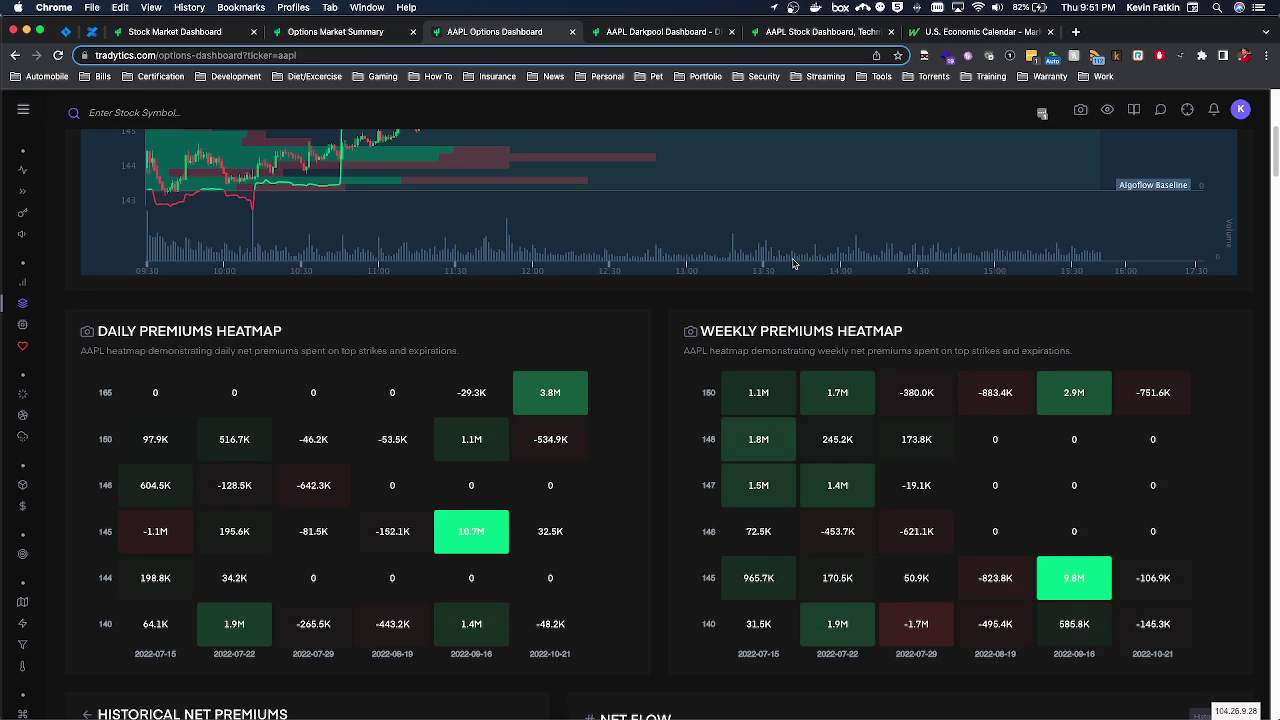
{"action": "scroll", "coordinate": [206, 285], "scroll_direction": "down", "scroll_amount": 1}
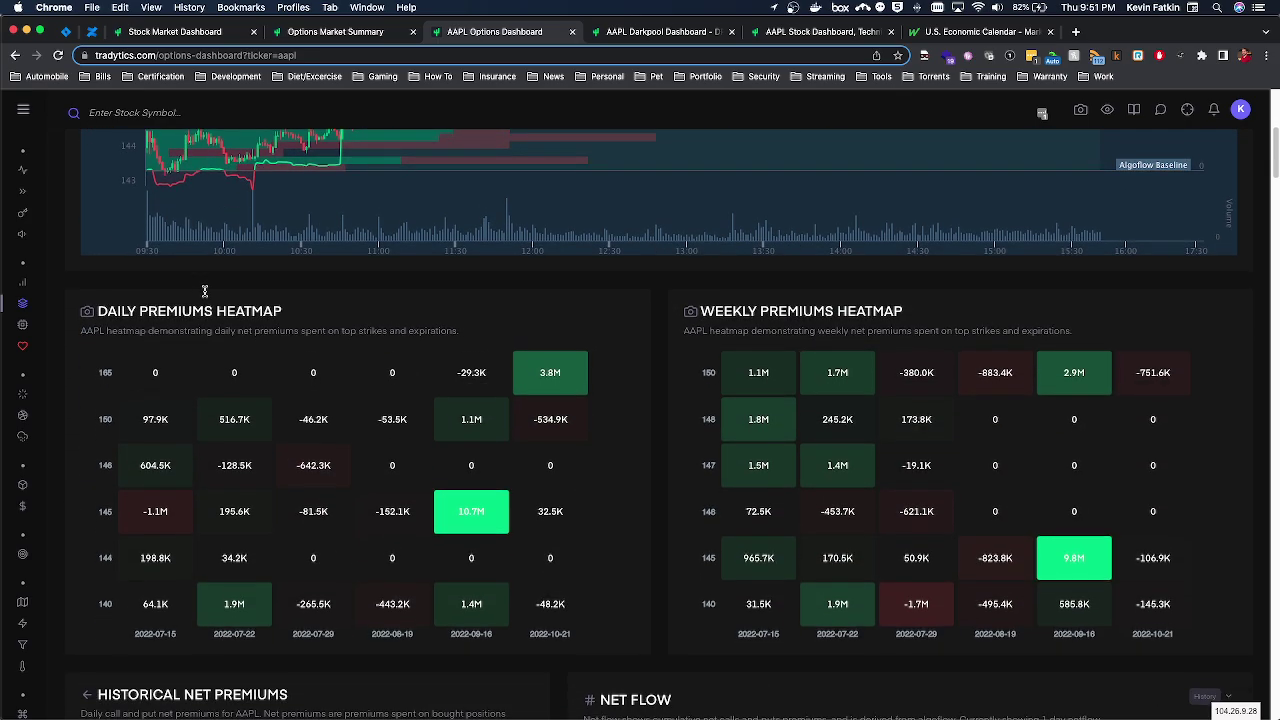
{"action": "scroll", "coordinate": [204, 290], "scroll_direction": "down", "scroll_amount": 1}
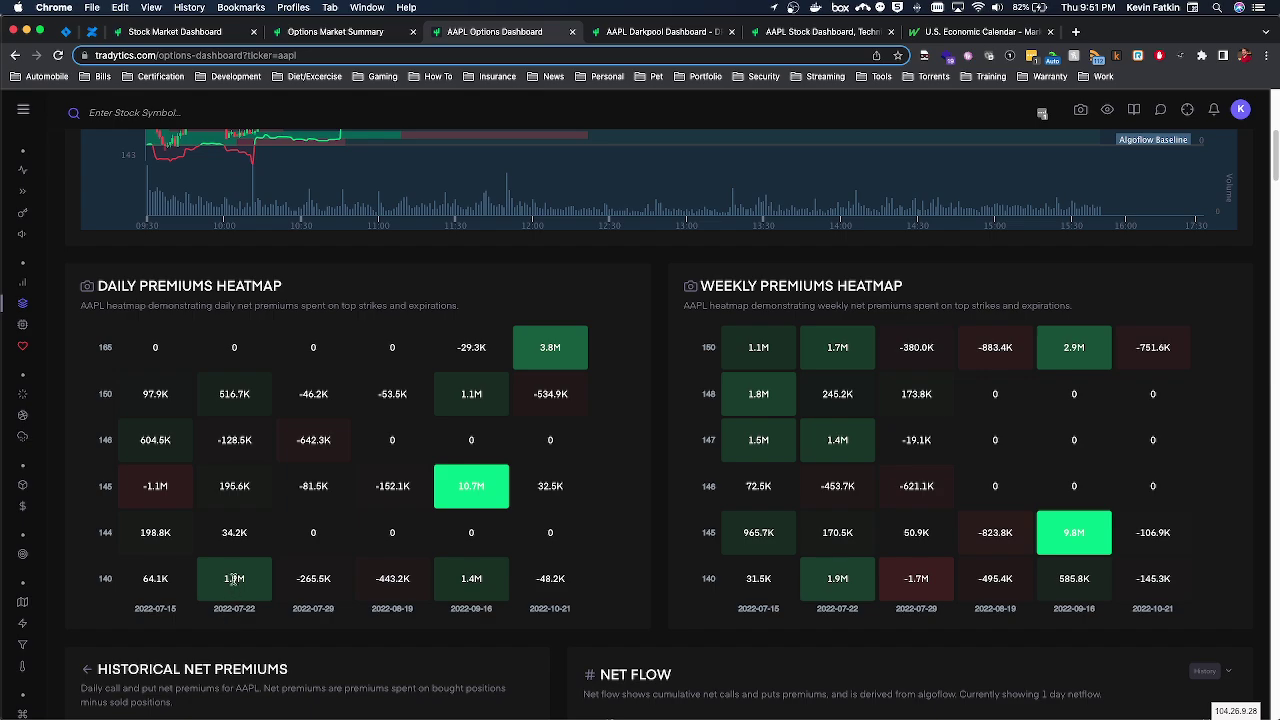
{"action": "scroll", "coordinate": [876, 394], "scroll_direction": "up", "scroll_amount": 5}
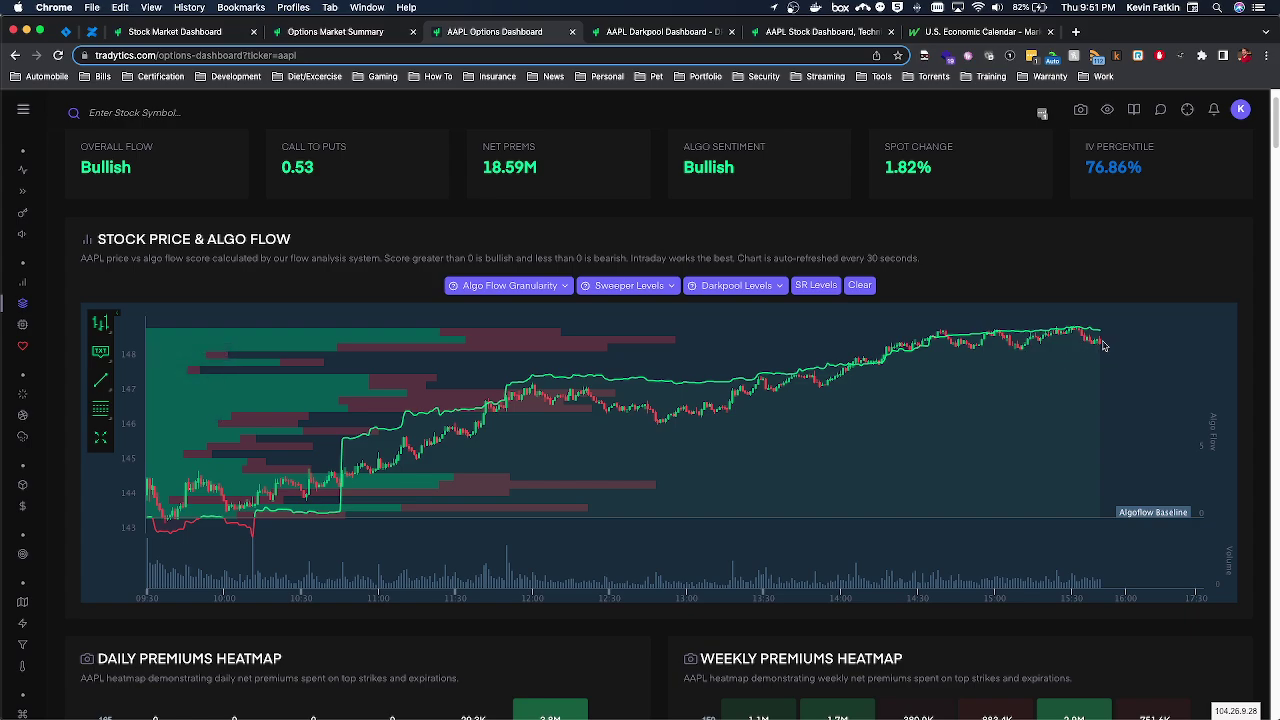
{"action": "scroll", "coordinate": [958, 408], "scroll_direction": "down", "scroll_amount": 5}
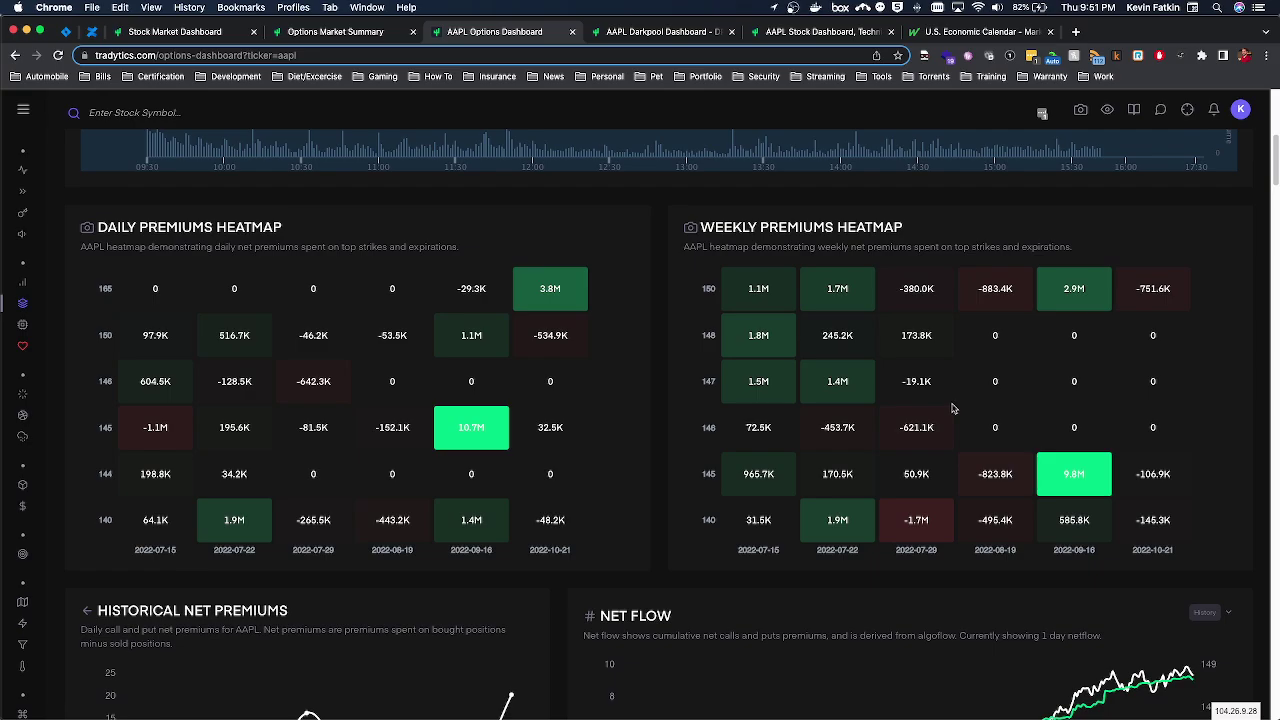
Check Apple's daily price chart in TradingView, and return to Chrome to compare it with the daily and weekly premiums heatmaps.
{"action": "key", "text": "super+Tab"}
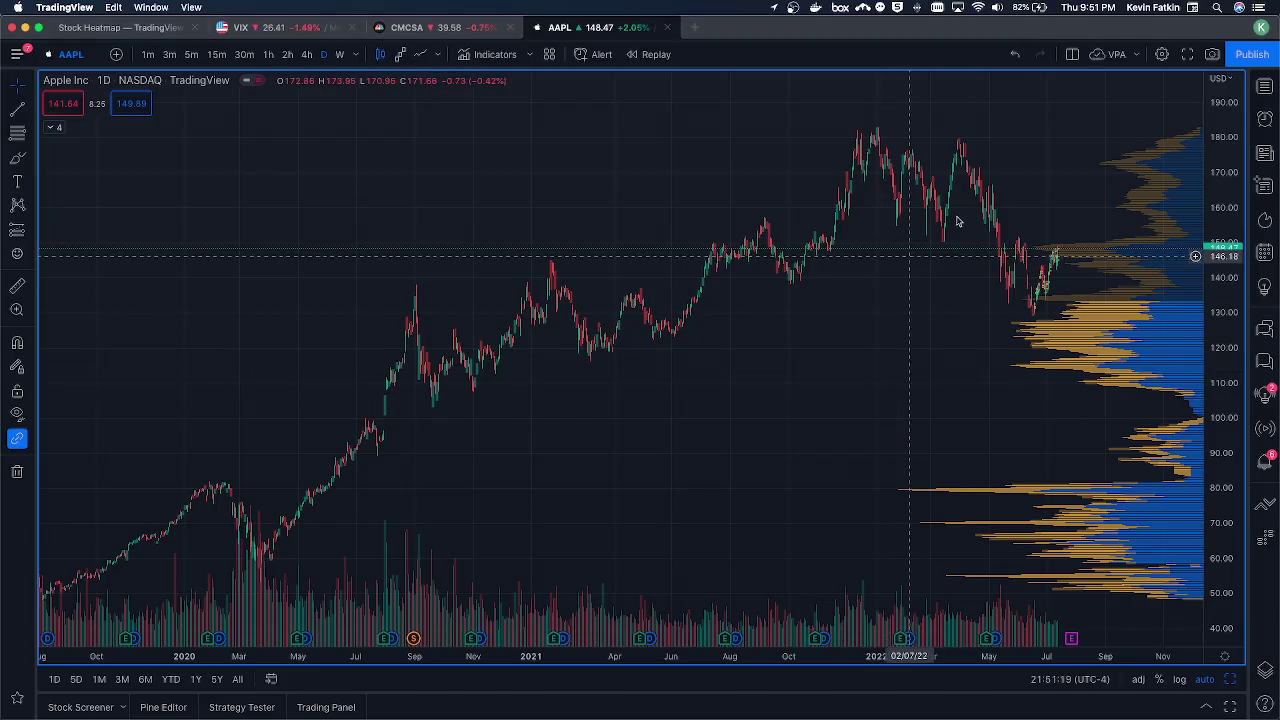
{"action": "key", "text": "super+Tab"}
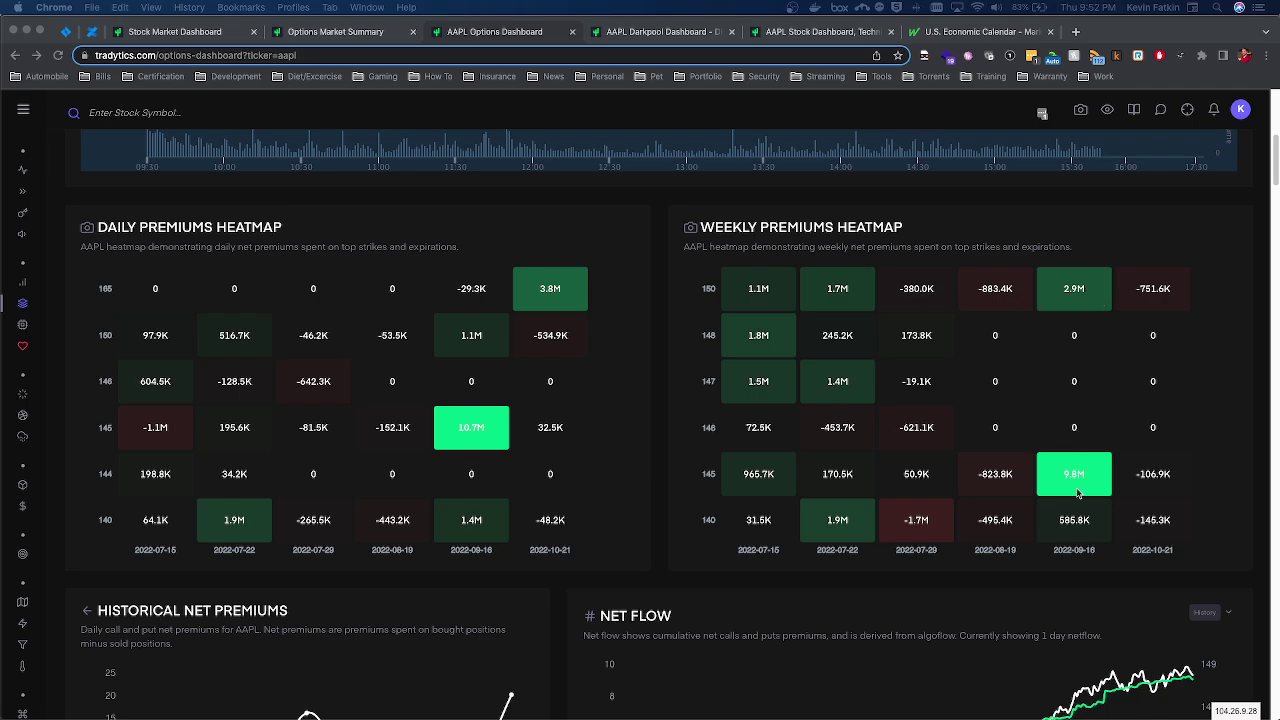
{"action": "scroll", "coordinate": [556, 410], "scroll_direction": "down", "scroll_amount": 1}
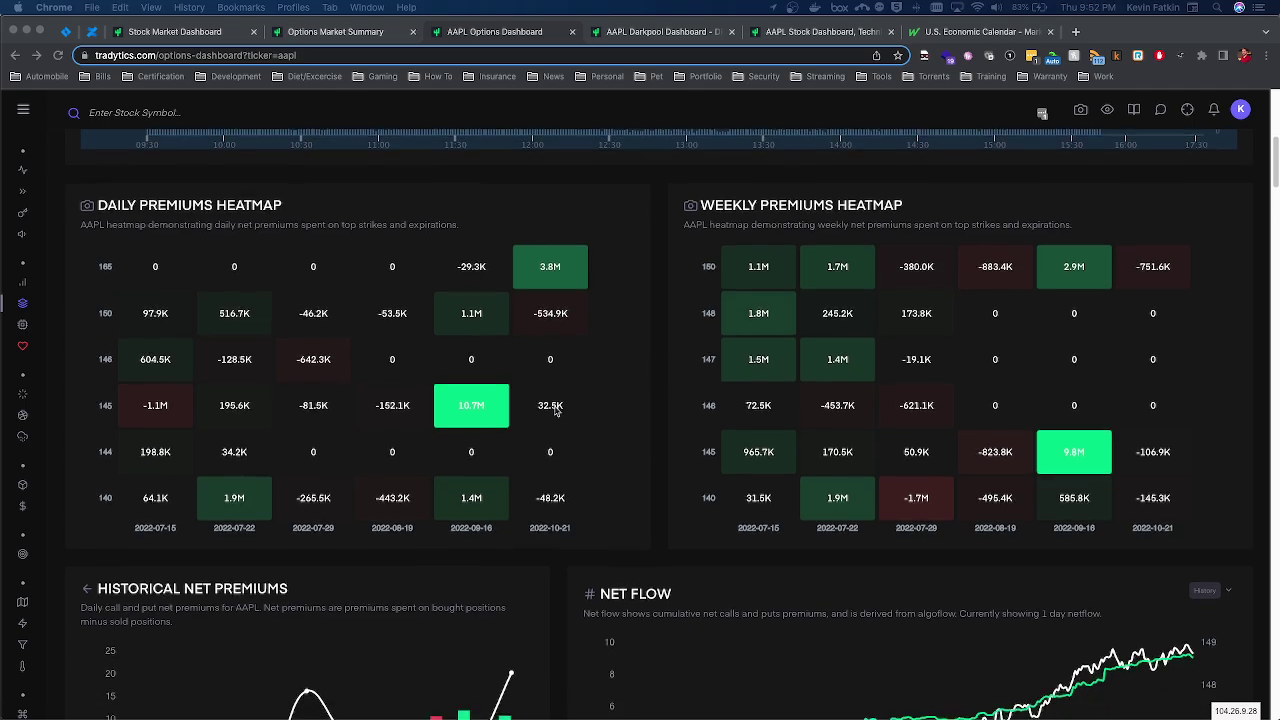
{"action": "scroll", "coordinate": [540, 390], "scroll_direction": "down", "scroll_amount": 5}
{"action": "scroll", "coordinate": [500, 350], "scroll_direction": "up", "scroll_amount": 4}
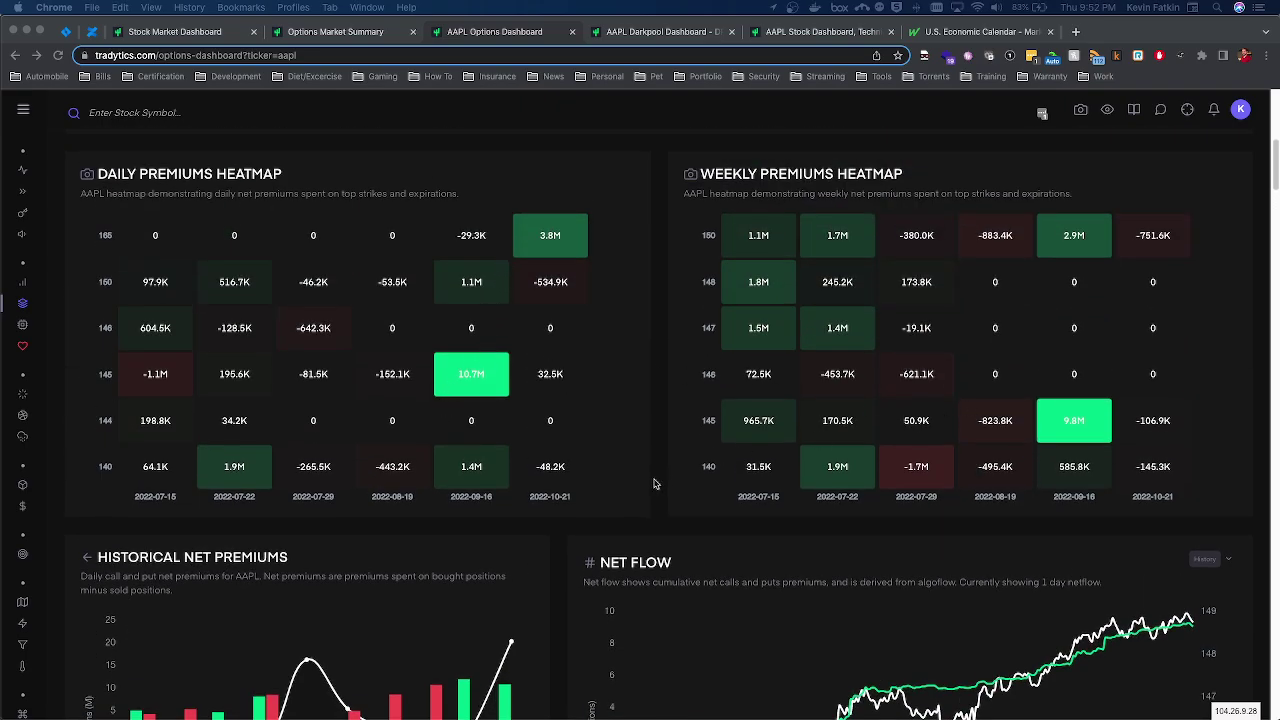
Inspect the 07-07 and 07-14 put premiums in AAPL's Historical Net Premiums chart.
{"action": "scroll", "coordinate": [400, 400], "scroll_direction": "down", "scroll_amount": 5}
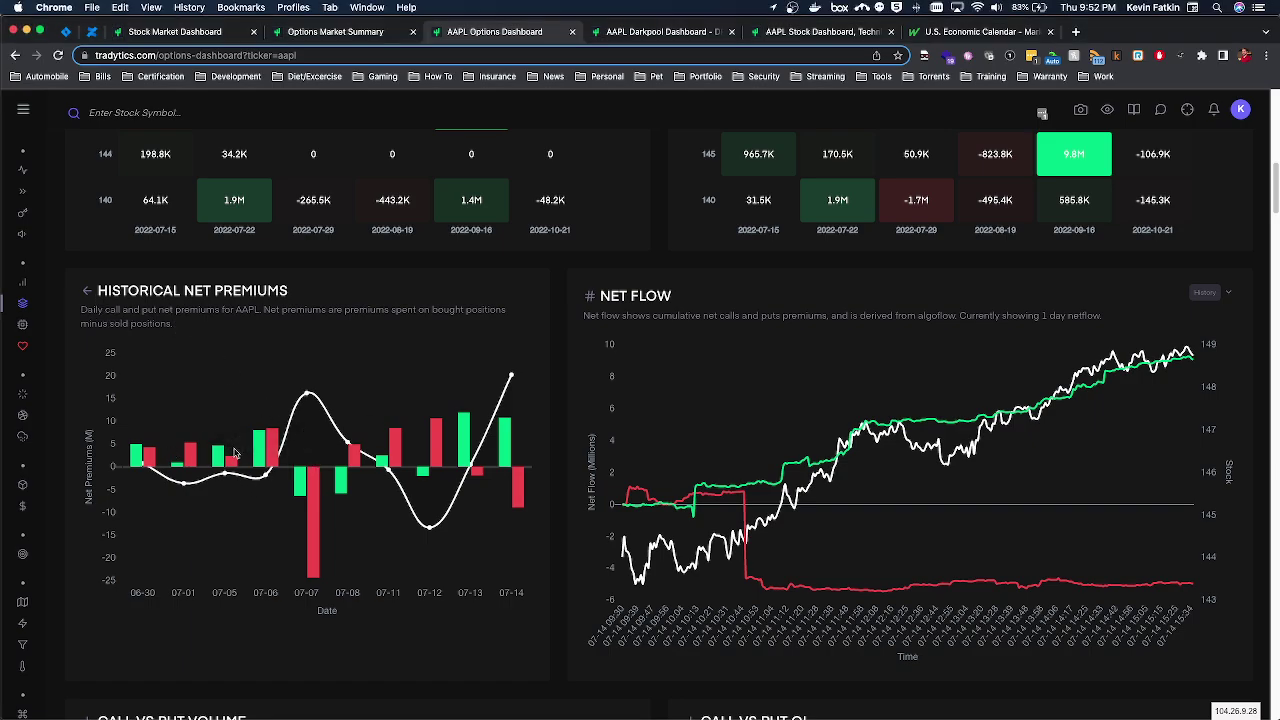
{"action": "mouse_move", "coordinate": [296, 488]}
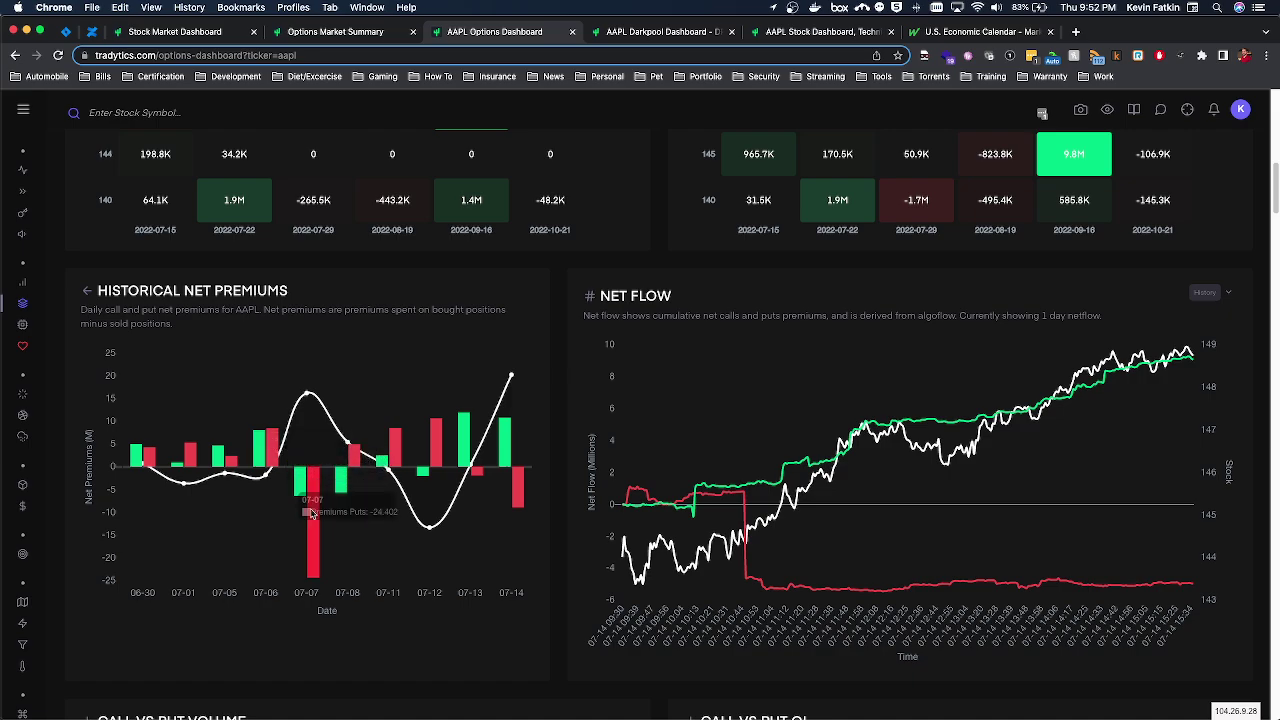
{"action": "mouse_move", "coordinate": [309, 566]}
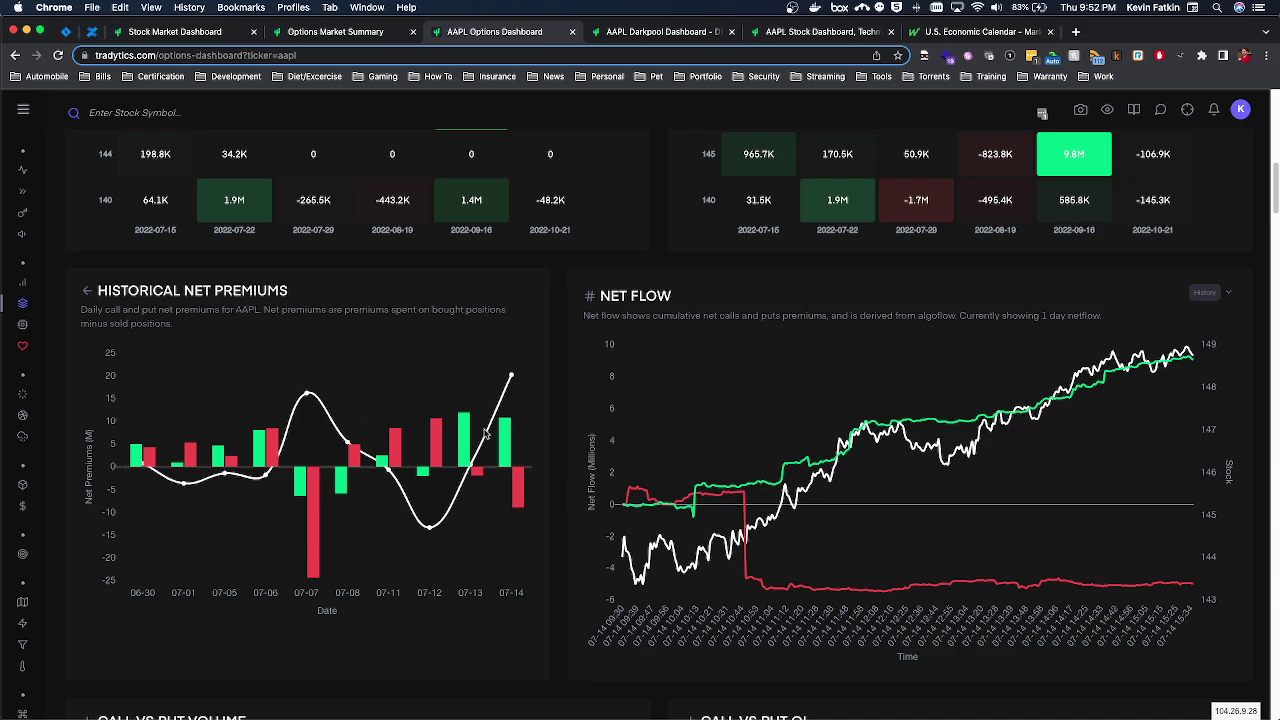
{"action": "mouse_move", "coordinate": [519, 488]}
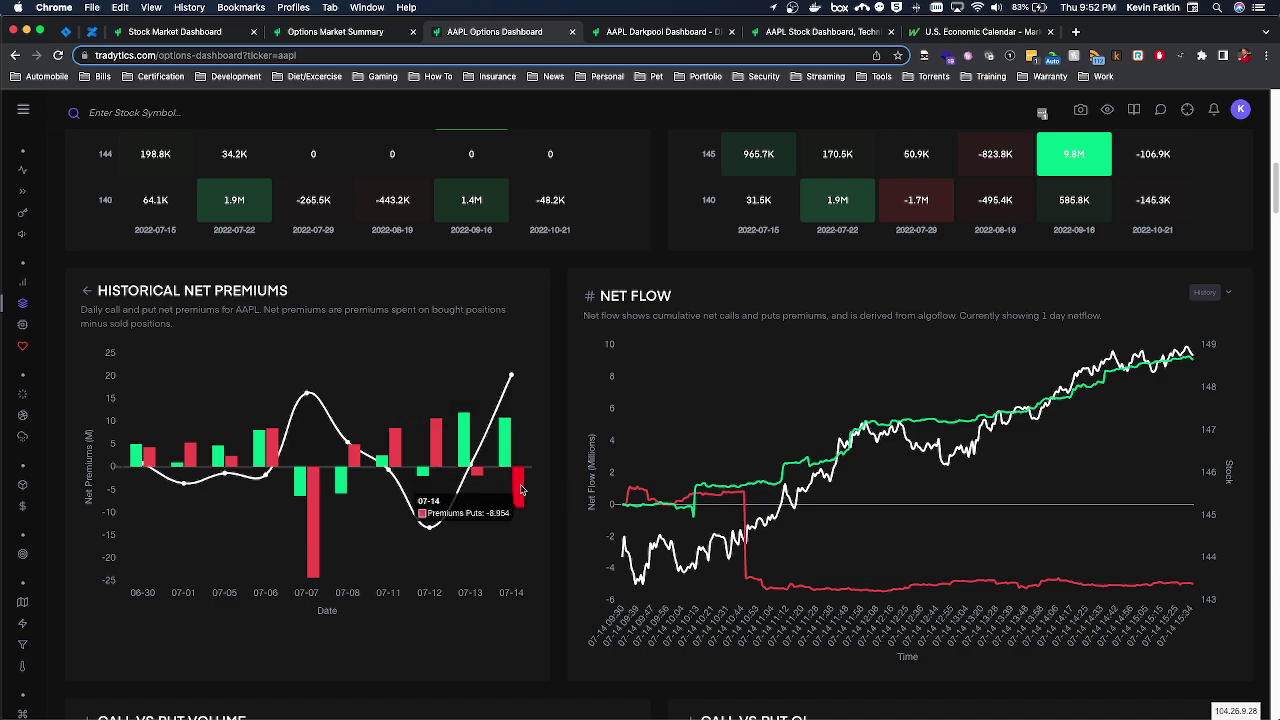
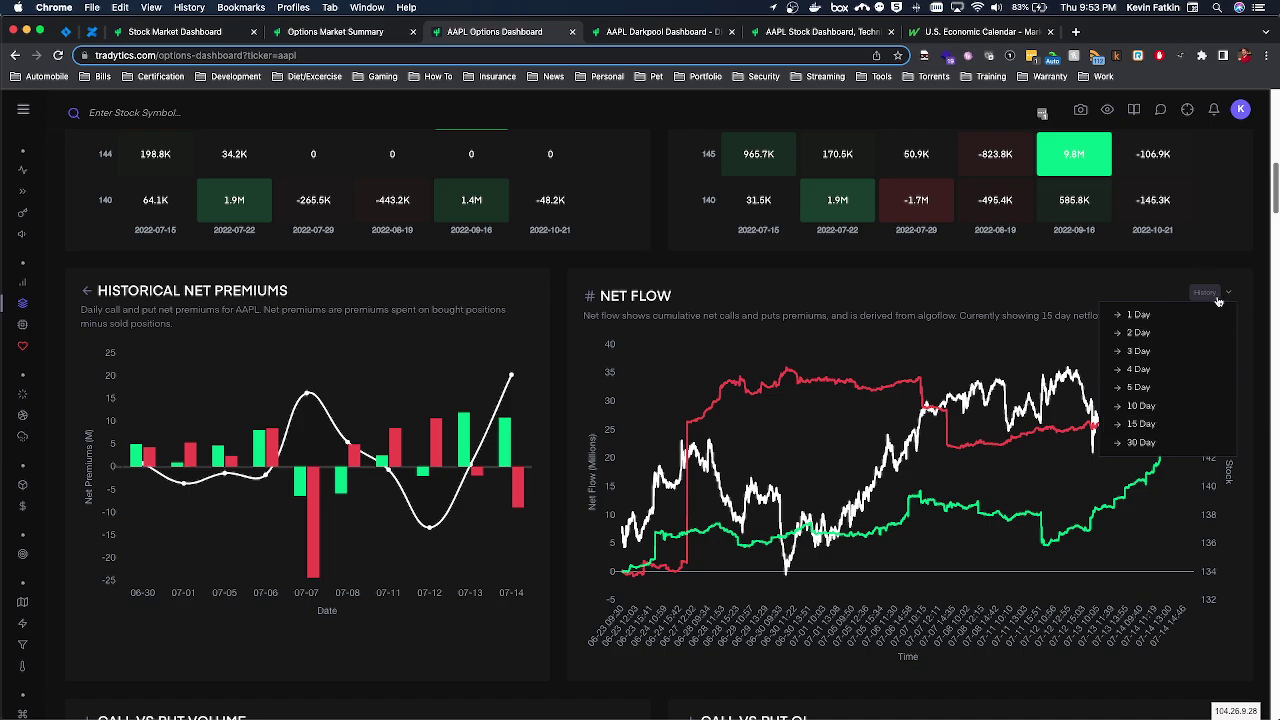
Set the Net Flow chart's history to 1 Day and review it along with the call vs put charts below.
{"action": "left_click", "coordinate": [1091, 289]}
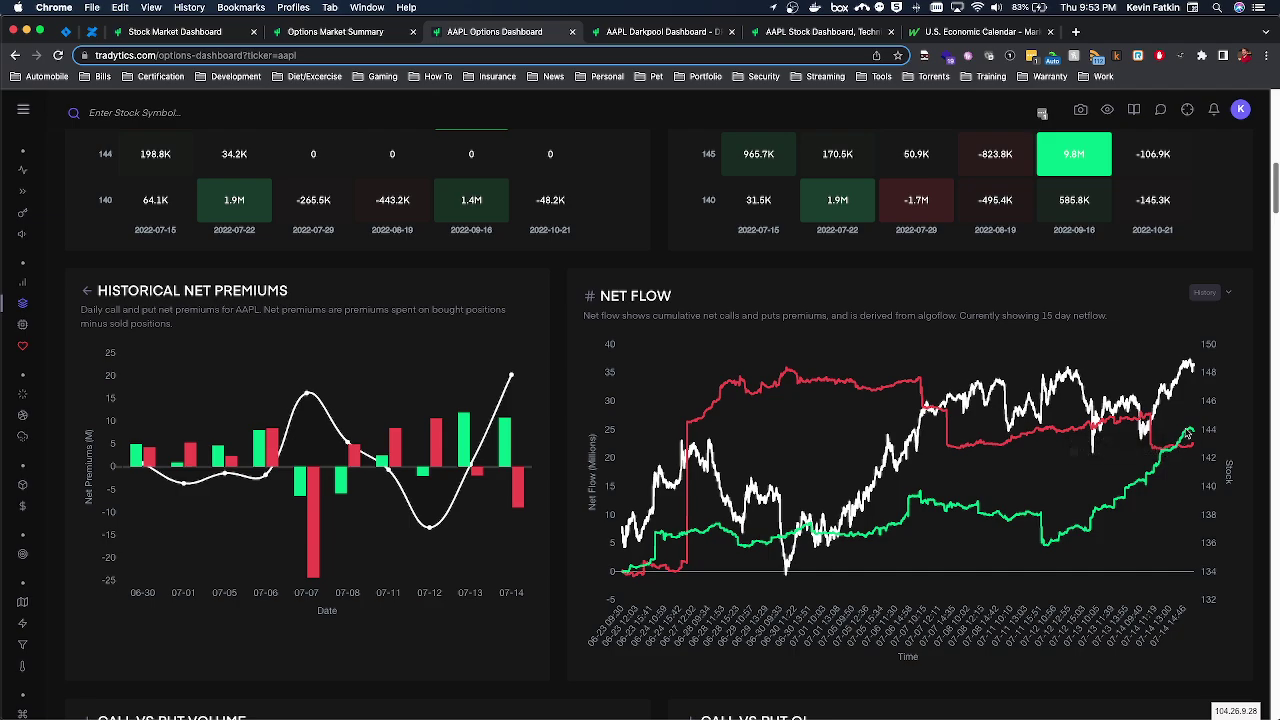
{"action": "left_click", "coordinate": [1199, 297]}
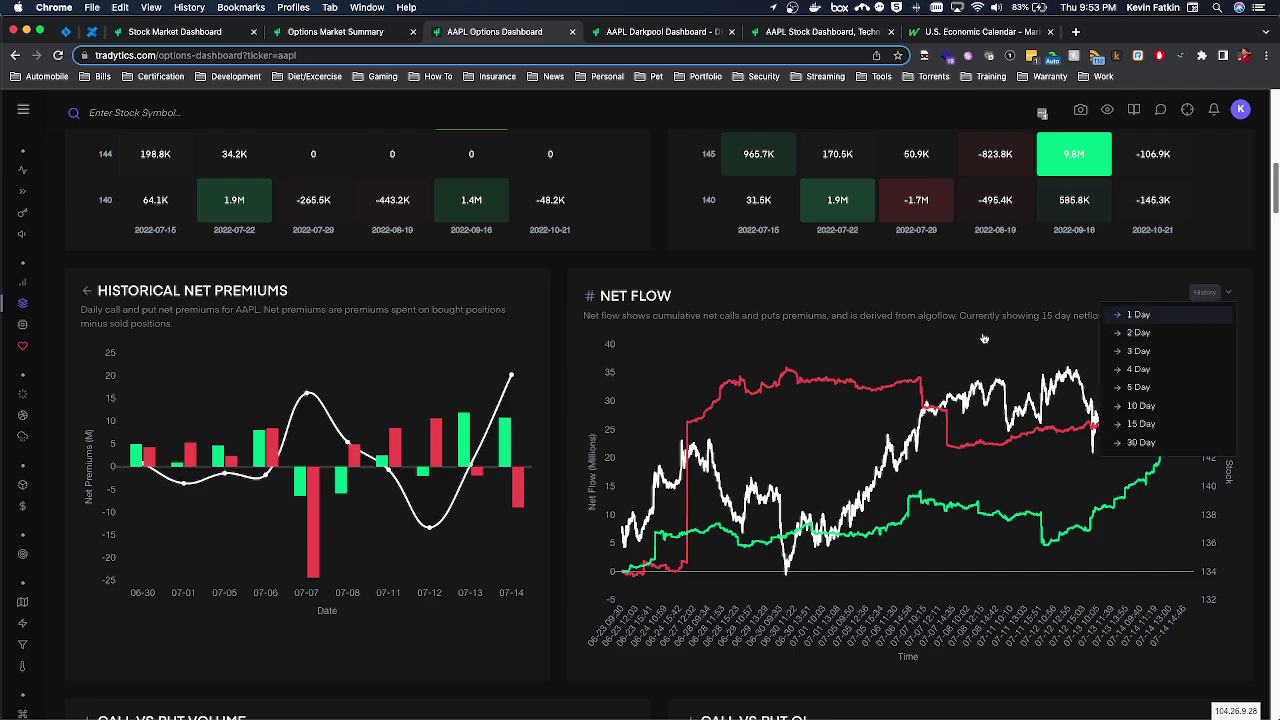
{"action": "left_click", "coordinate": [1150, 315]}
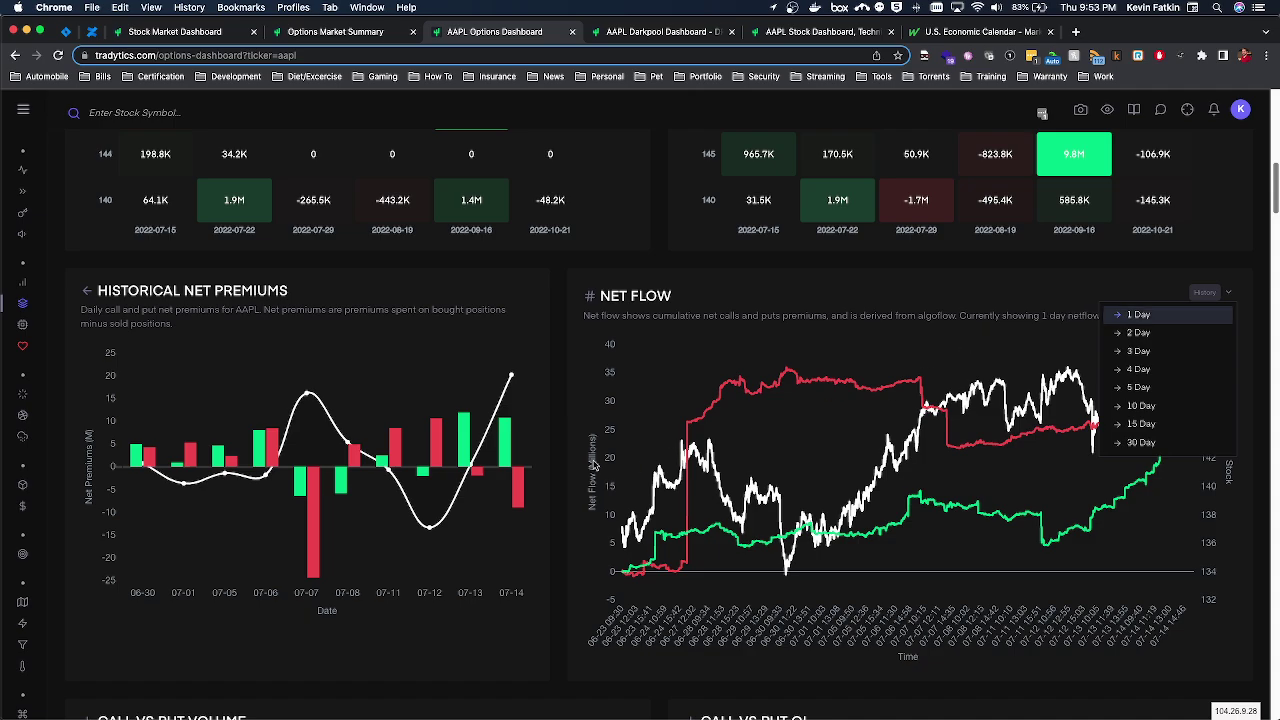
{"action": "left_click", "coordinate": [1232, 283]}
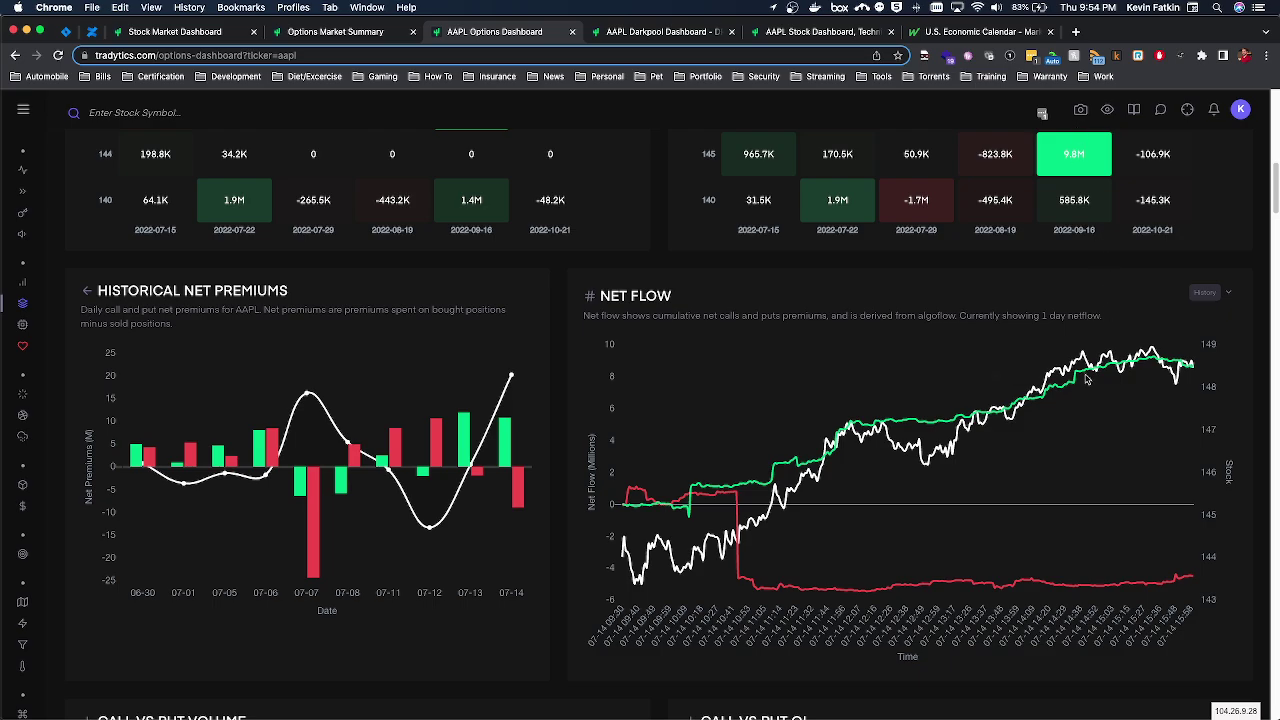
{"action": "scroll", "coordinate": [1087, 378], "scroll_direction": "down", "scroll_amount": 2}
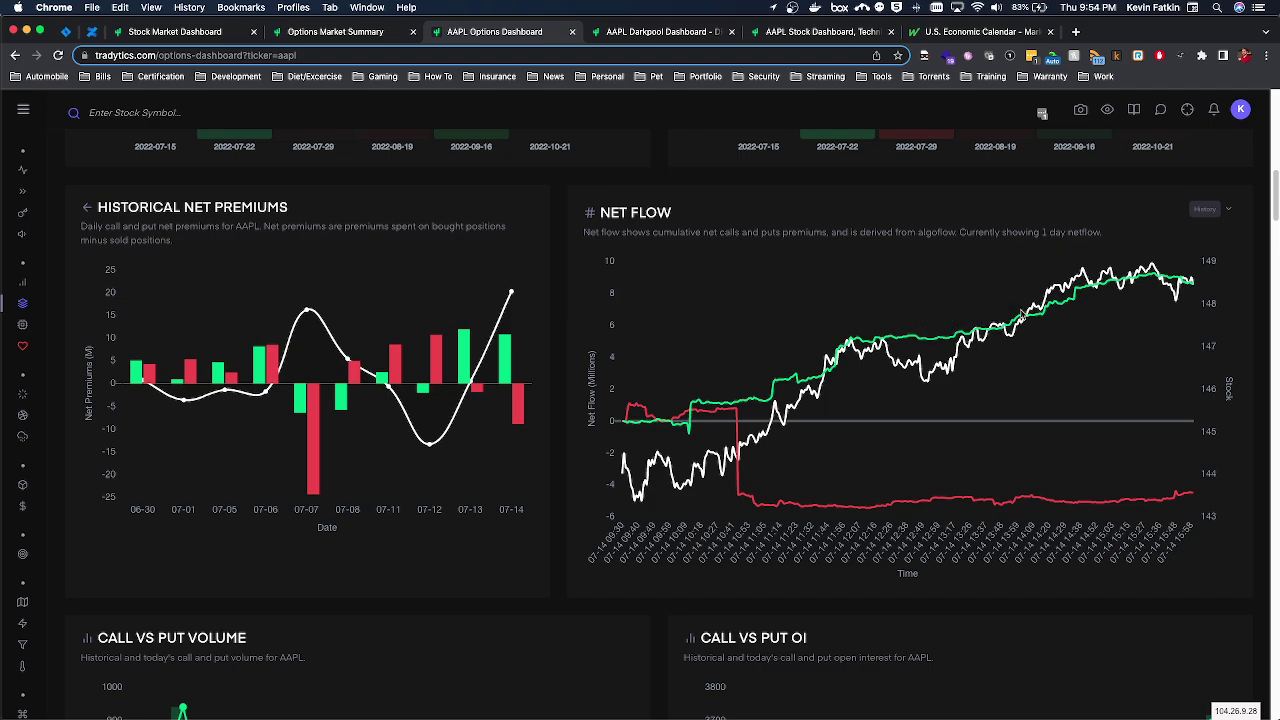
{"action": "scroll", "coordinate": [1035, 306], "scroll_direction": "down", "scroll_amount": 3}
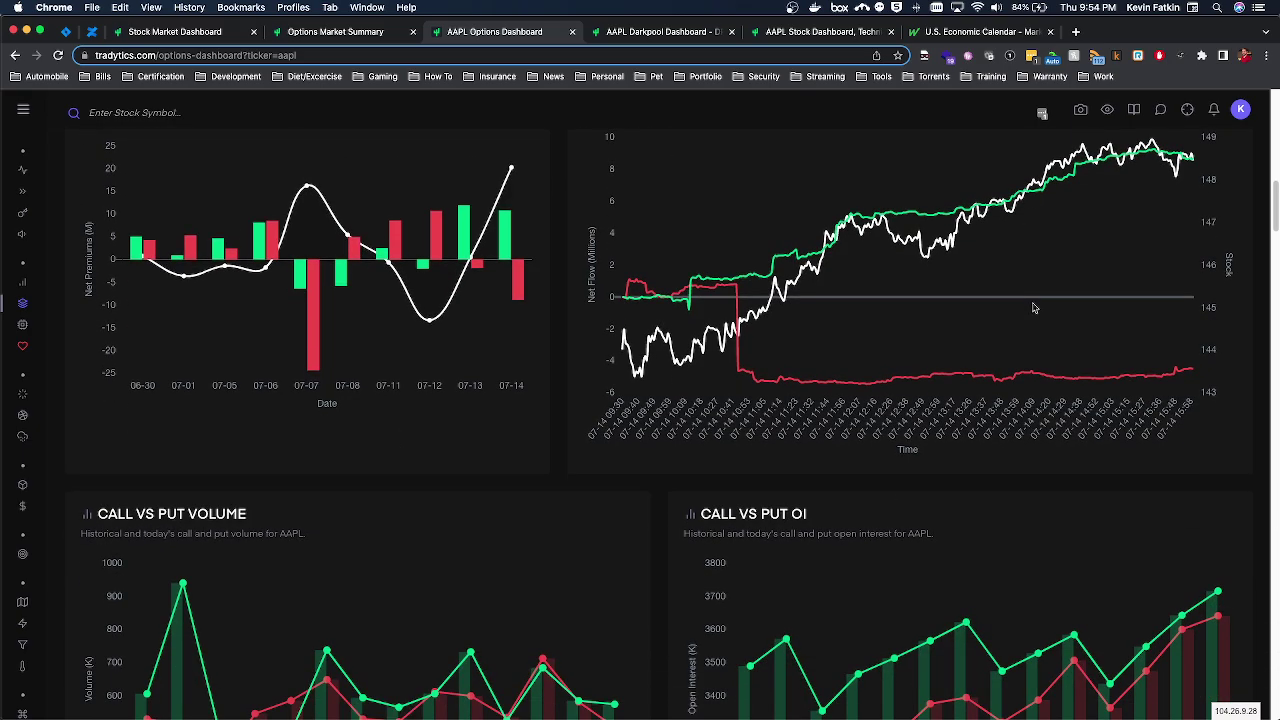
{"action": "scroll", "coordinate": [1035, 306], "scroll_direction": "up", "scroll_amount": 6}
{"action": "scroll", "coordinate": [1035, 306], "scroll_direction": "down", "scroll_amount": 6}
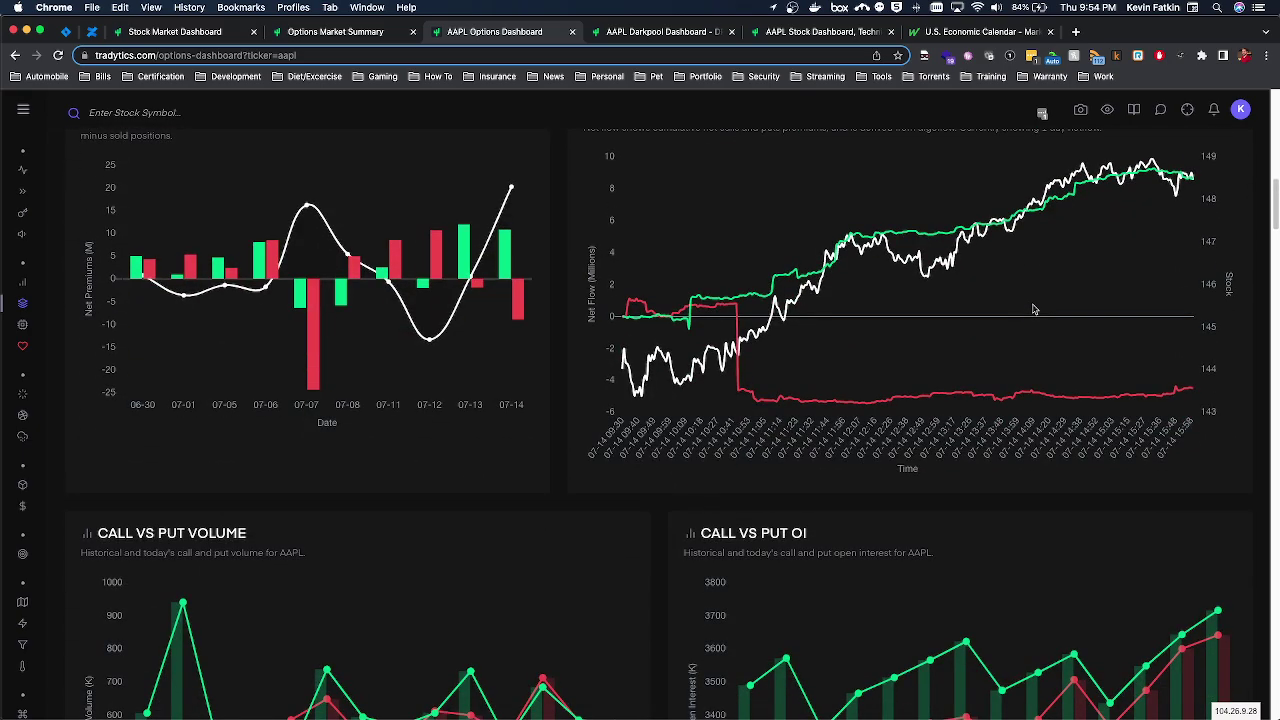
{"action": "scroll", "coordinate": [1005, 282], "scroll_direction": "down", "scroll_amount": 1}
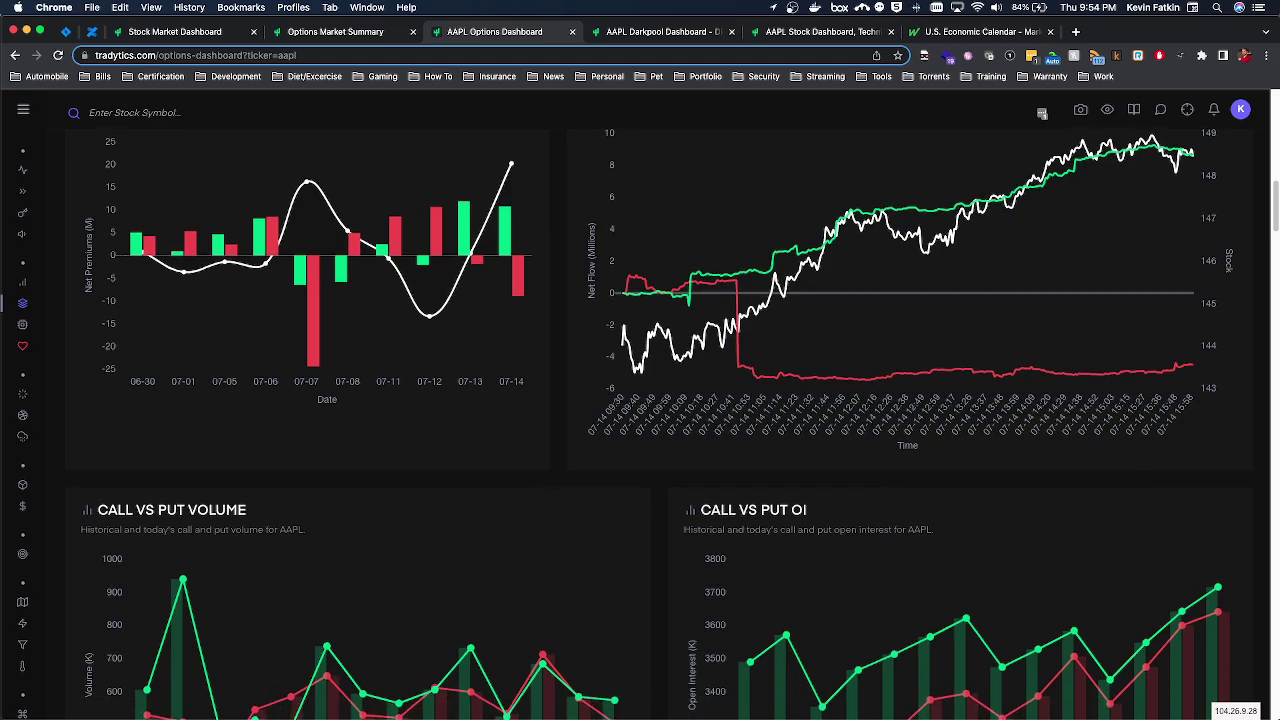
Switch to Discord and send "t-netflow aapl 1 15" in the tradytics-bots-algo channel.
{"action": "key", "text": "super+Tab"}
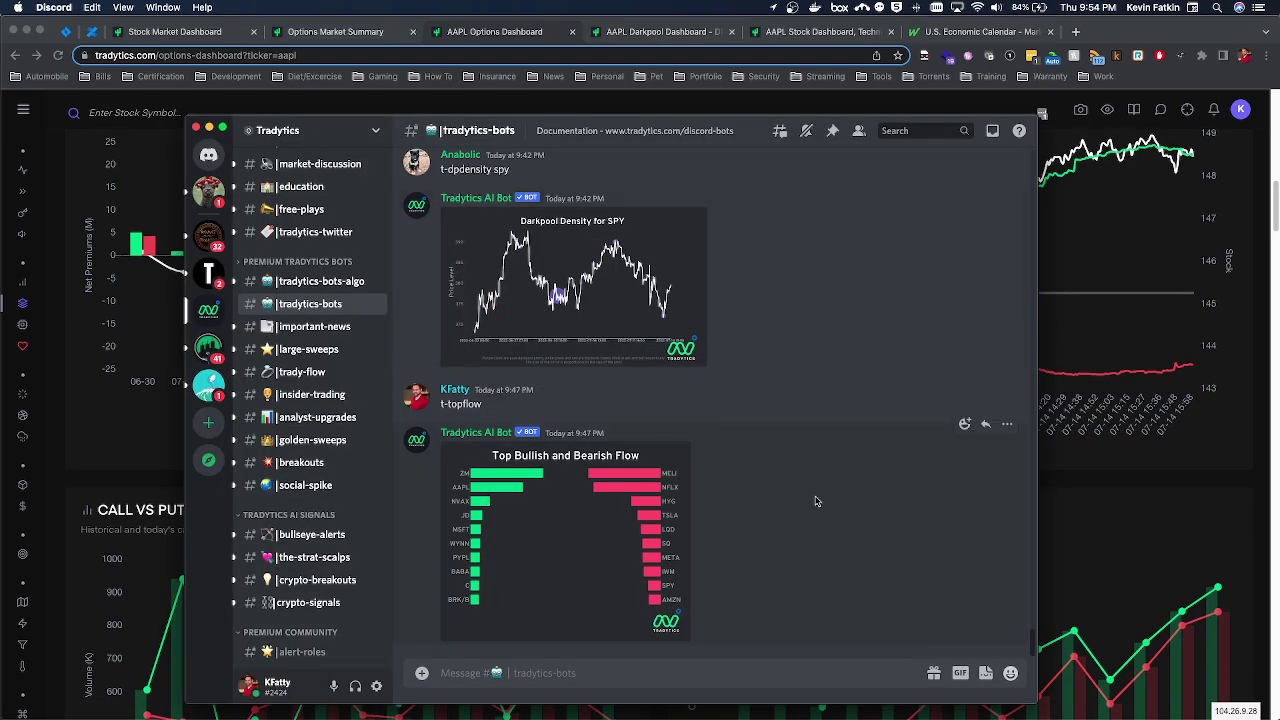
{"action": "left_click", "coordinate": [343, 286]}
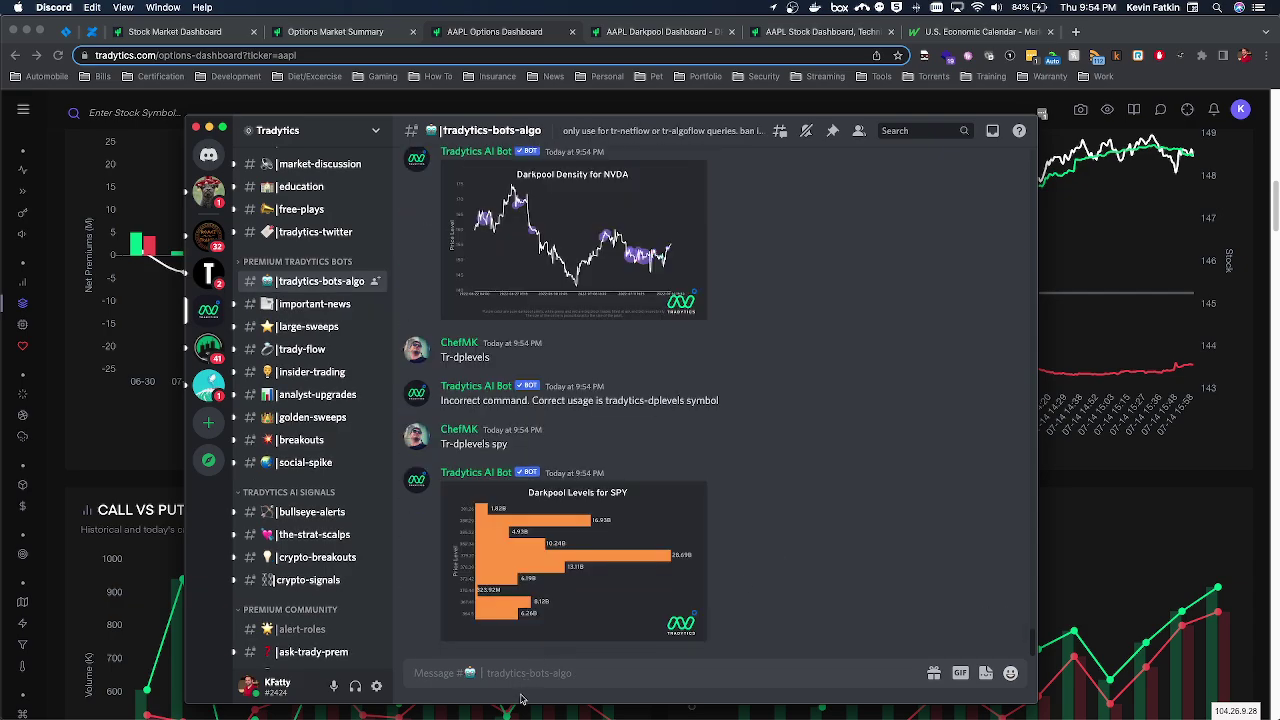
{"action": "left_click", "coordinate": [602, 684]}
{"action": "type", "text": "t-netflow aapl 1 15"}
{"action": "key", "text": "Return"}
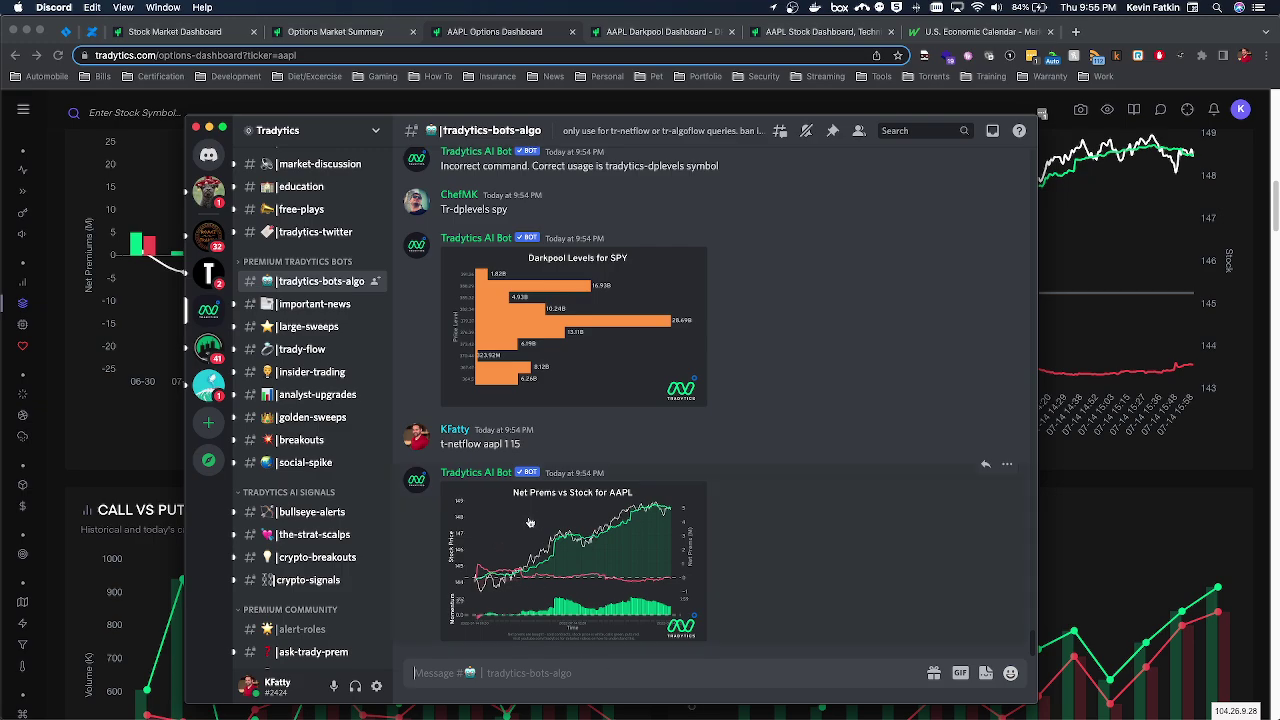
View the bot's Net Prems vs Stock chart for AAPL enlarged, close it, and return to the options dashboard in Chrome.
{"action": "left_click", "coordinate": [550, 528]}
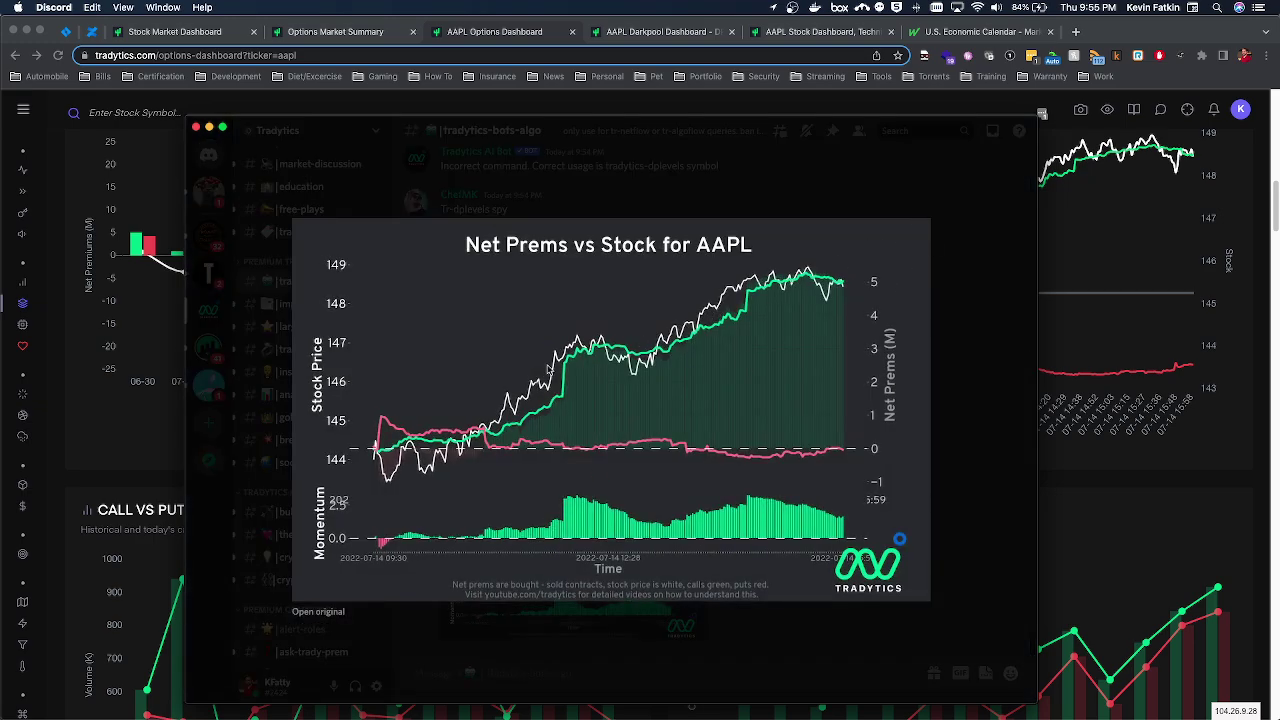
{"action": "left_click", "coordinate": [742, 208]}
{"action": "left_click", "coordinate": [540, 673]}
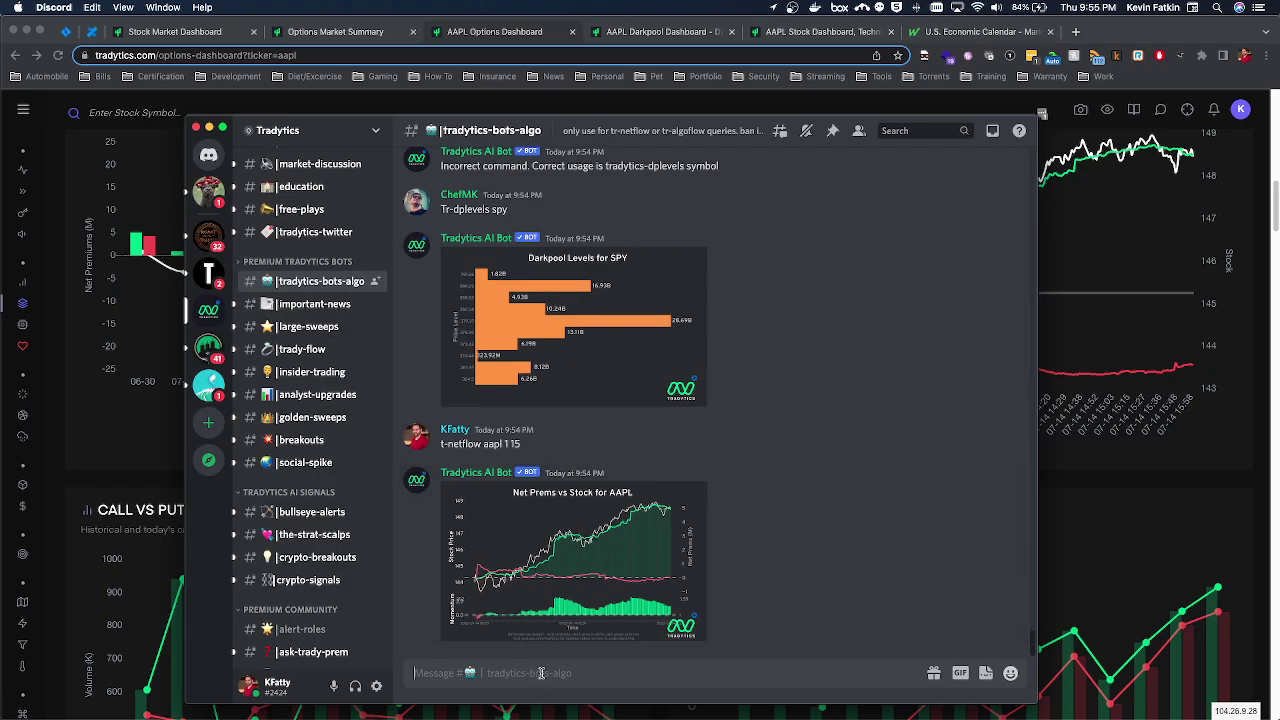
{"action": "left_click", "coordinate": [1214, 410]}
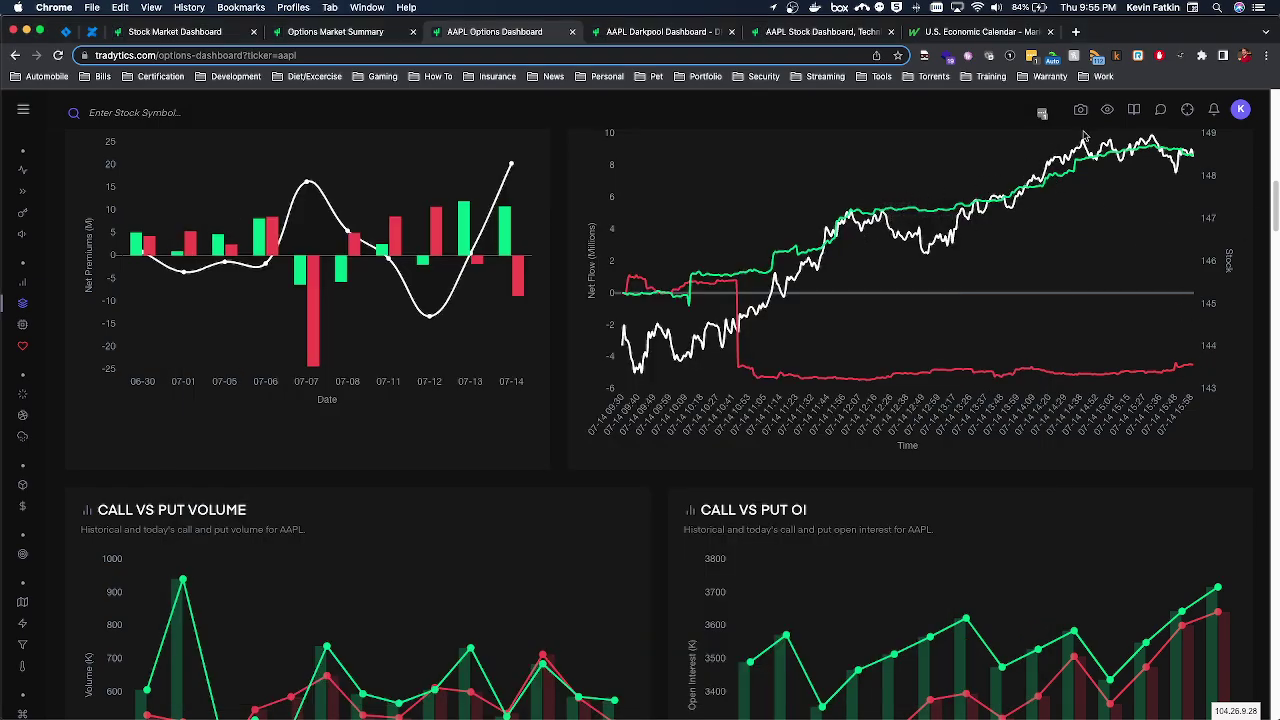
Switch back to Discord and send "t-netflow aapl 1 7" in the tradytics-bots-algo channel.
{"action": "key", "text": "super+Tab"}
{"action": "type", "text": "t"}
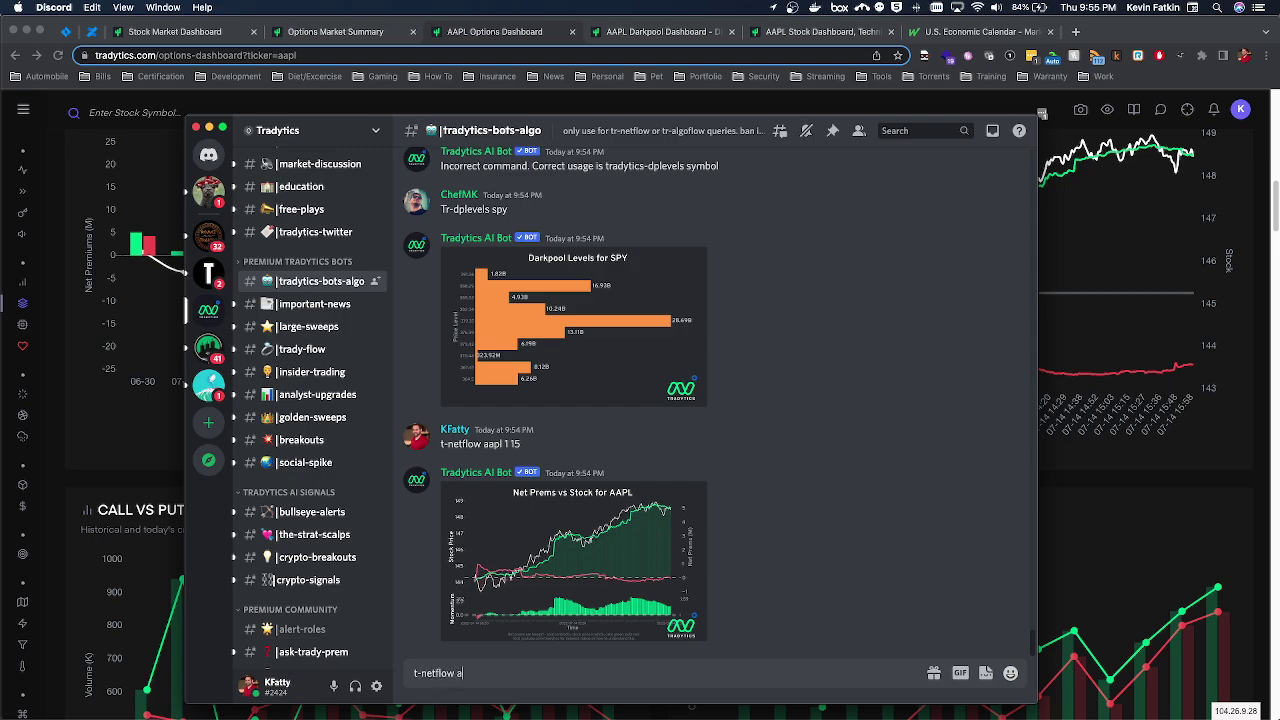
{"action": "key", "text": "Return"}
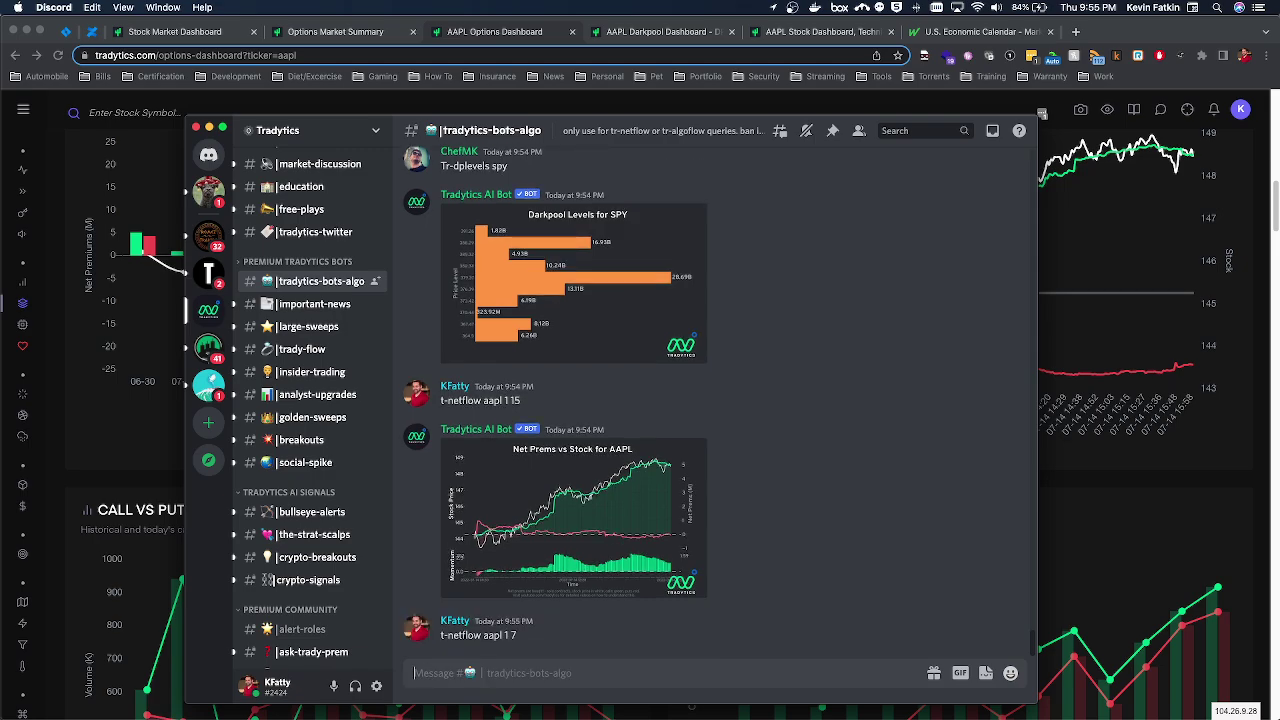
View the bot's latest Net Prems vs Stock and Darkpool Density charts for AAPL enlarged, and return to the options dashboard in Chrome.
{"action": "left_click", "coordinate": [656, 533]}
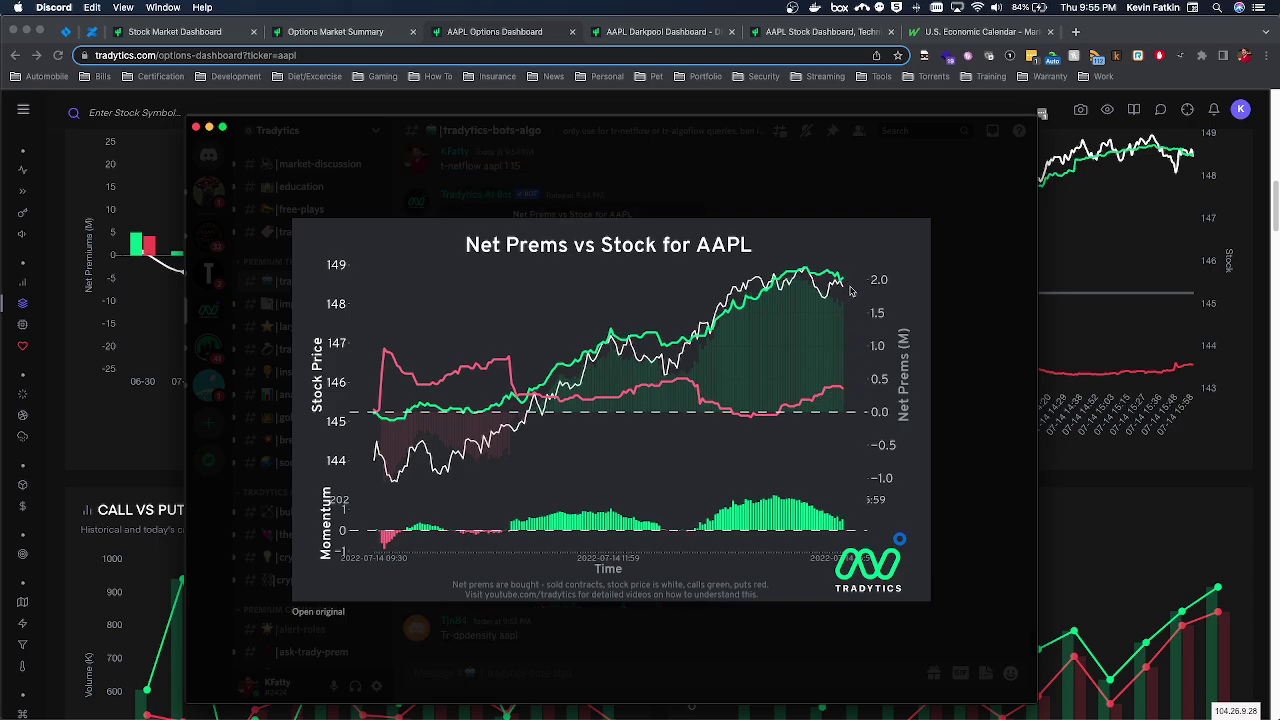
{"action": "left_click", "coordinate": [915, 195]}
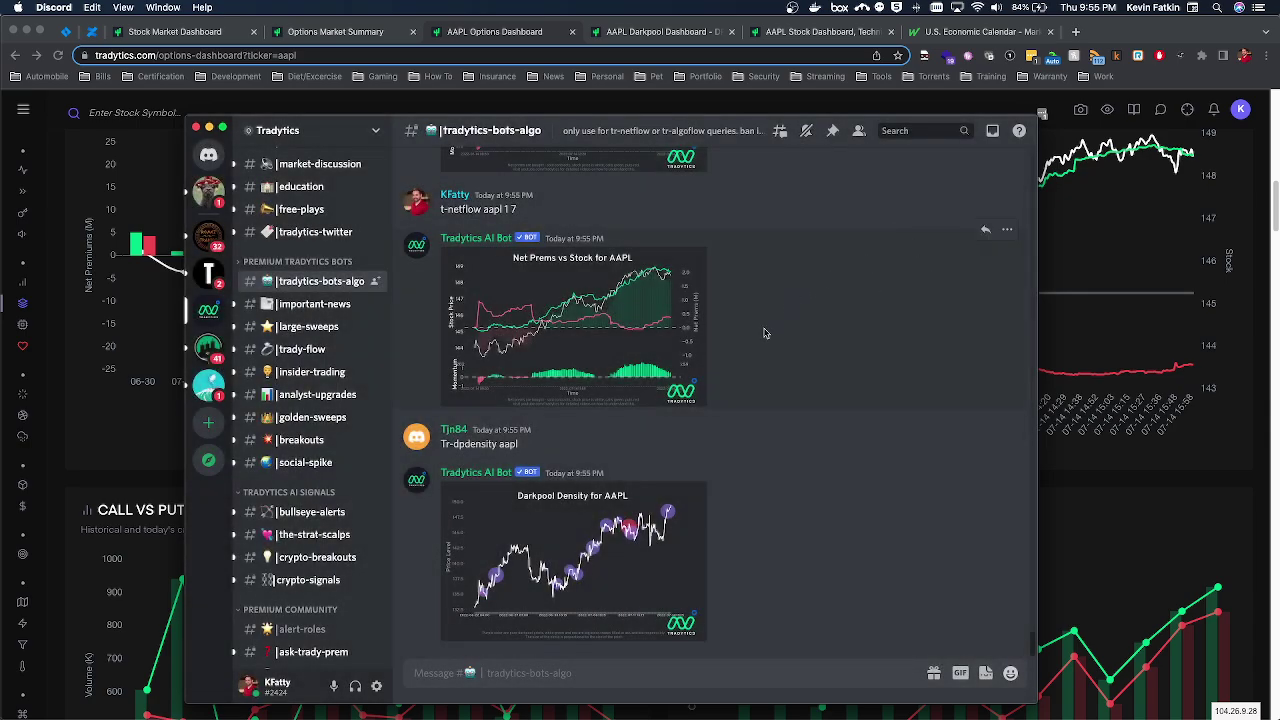
{"action": "left_click", "coordinate": [558, 542]}
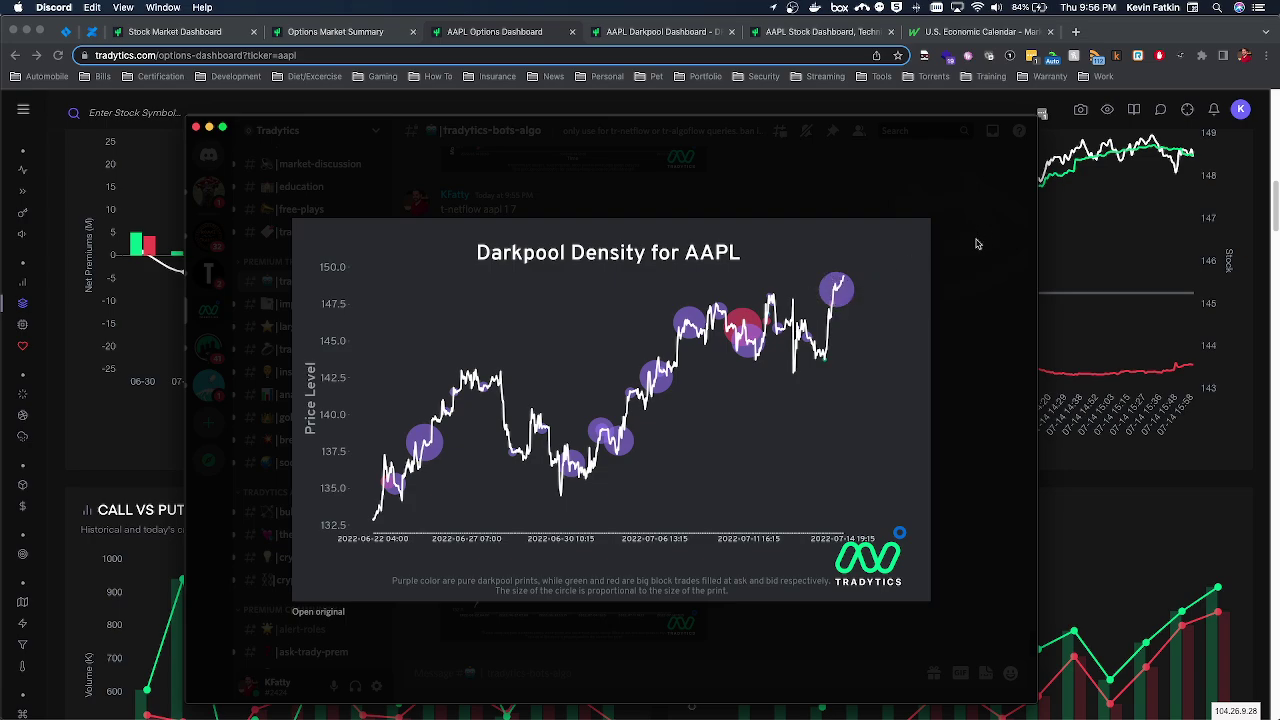
{"action": "left_click", "coordinate": [1109, 258]}
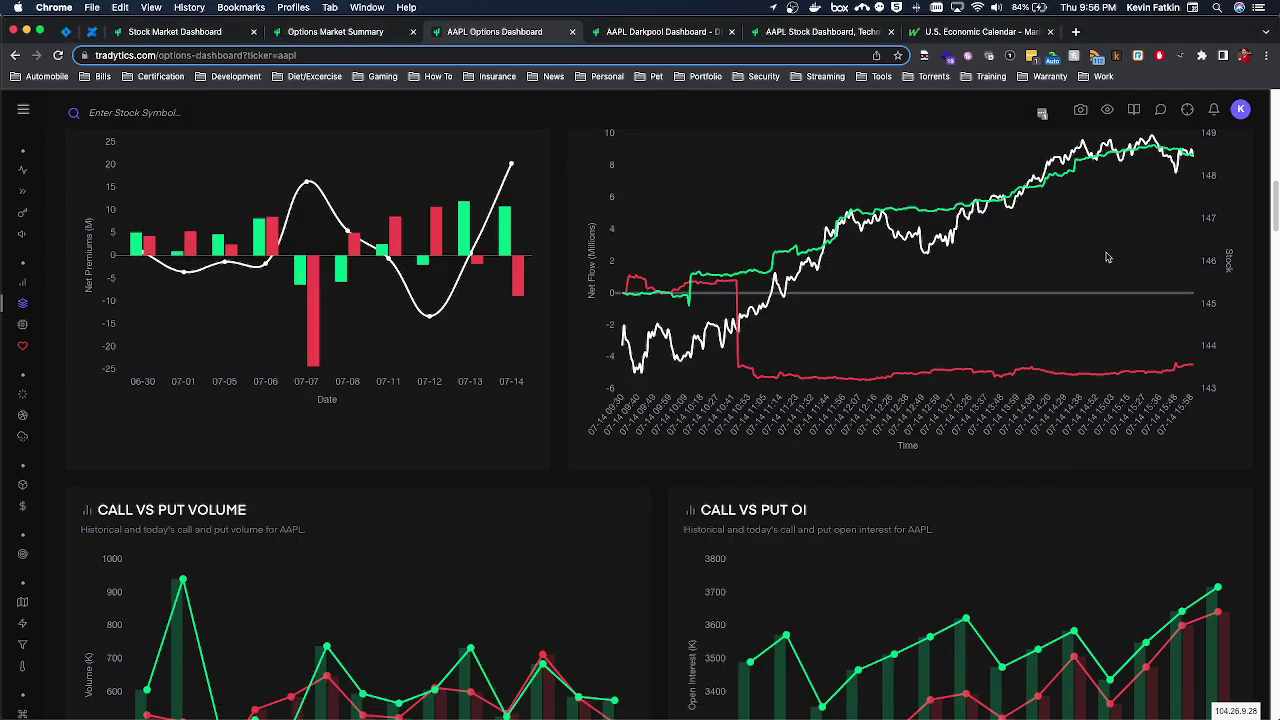
Examine AAPL's Call vs Put Volume and Call vs Put OI charts, comparing call and put trends up to 07-14.
{"action": "scroll", "coordinate": [538, 381], "scroll_direction": "down", "scroll_amount": 3}
{"action": "scroll", "coordinate": [538, 381], "scroll_direction": "down", "scroll_amount": 4}
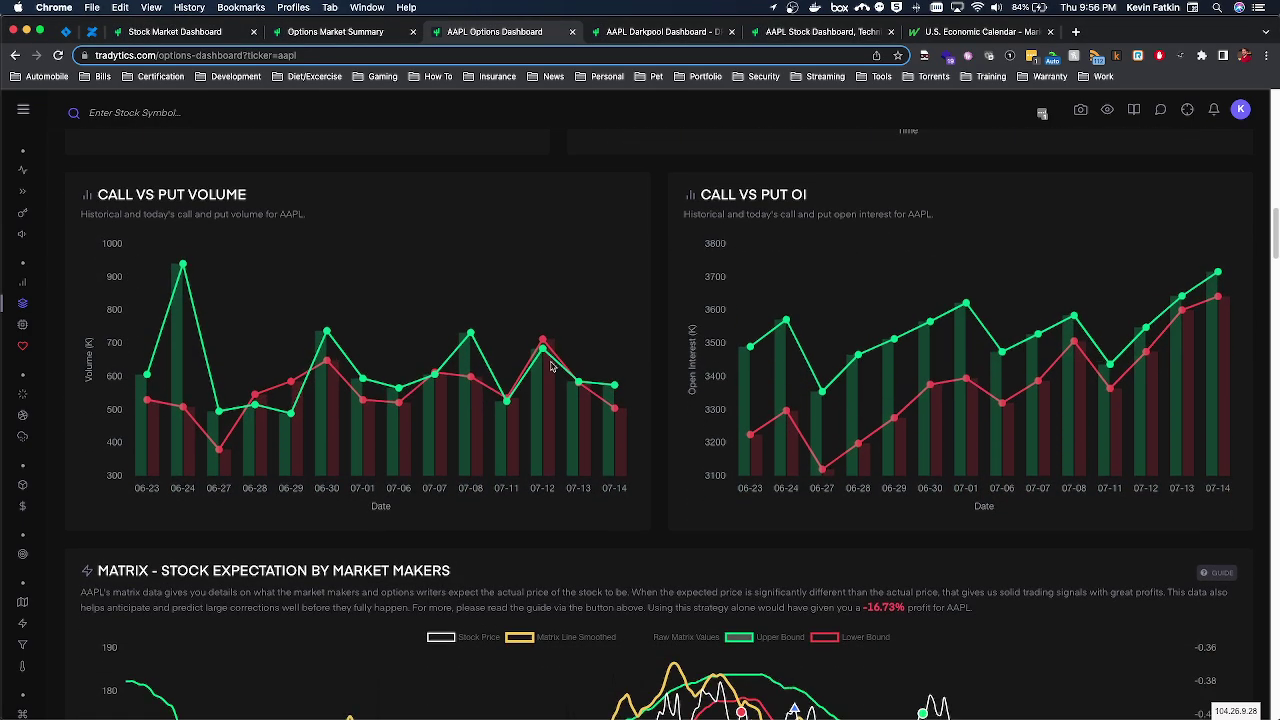
{"action": "scroll", "coordinate": [292, 258], "scroll_direction": "down", "scroll_amount": 1}
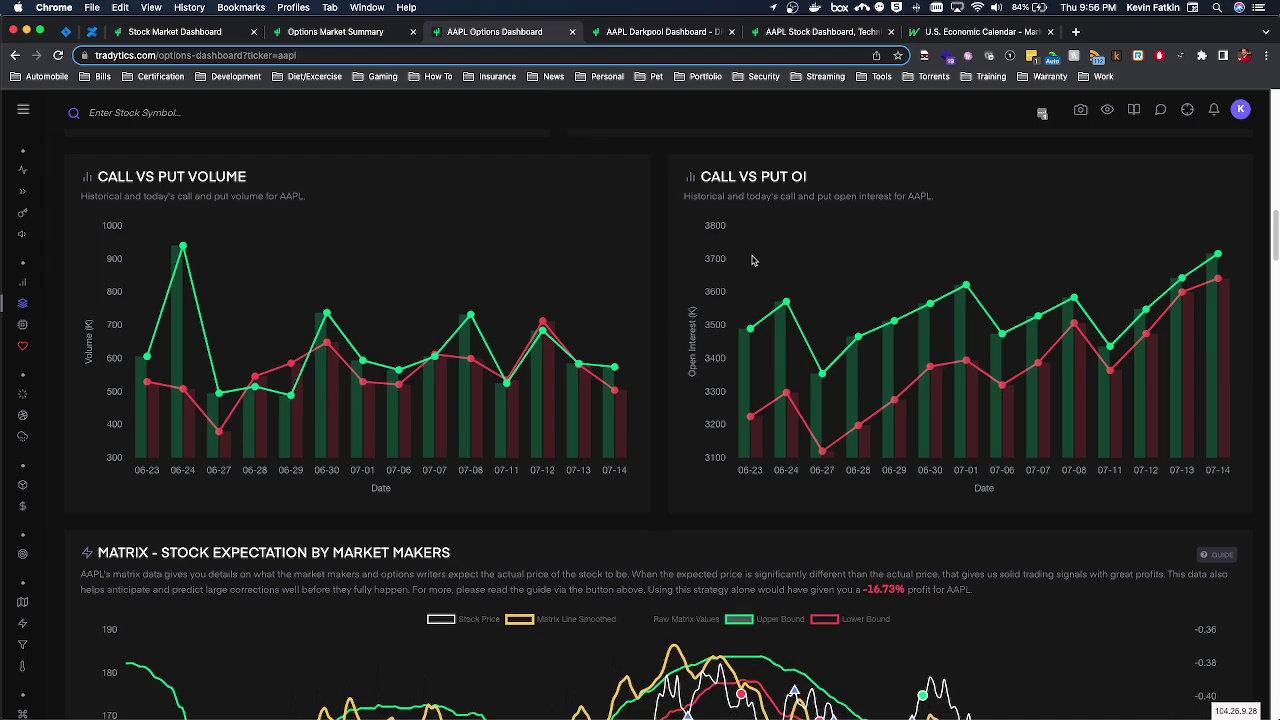
{"action": "scroll", "coordinate": [652, 273], "scroll_direction": "down", "scroll_amount": 1}
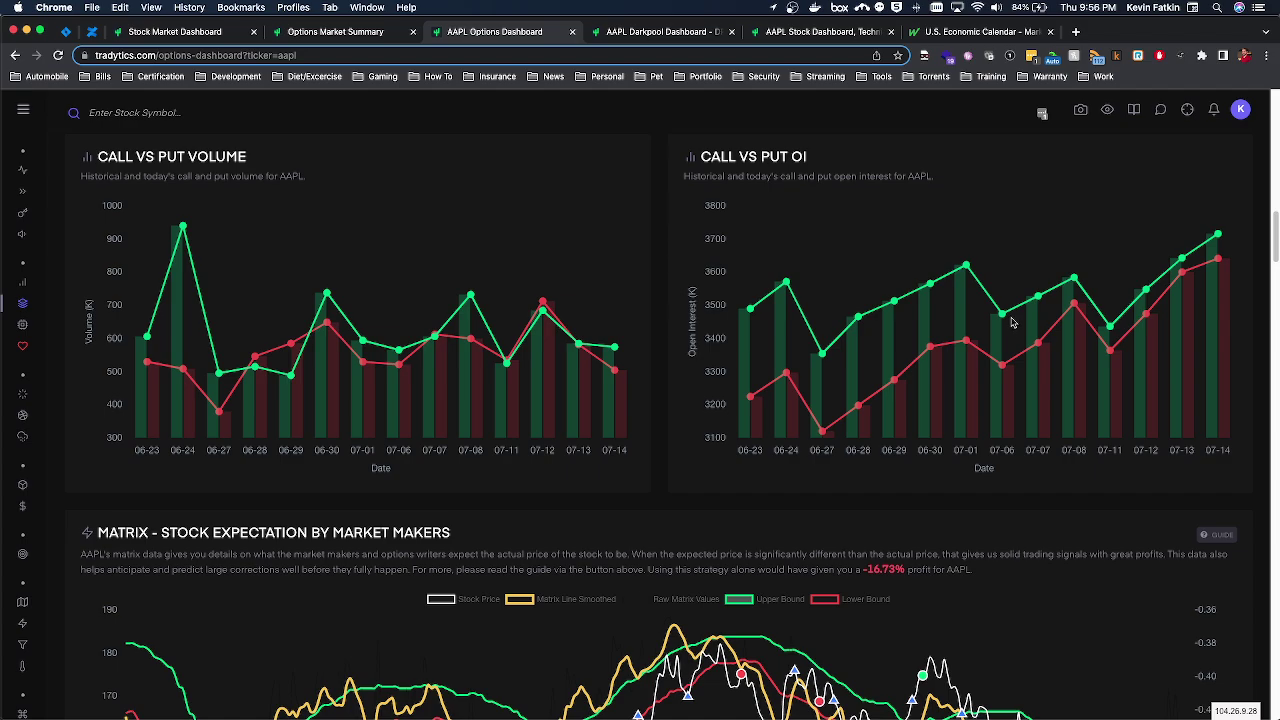
{"action": "scroll", "coordinate": [1012, 322], "scroll_direction": "down", "scroll_amount": 3}
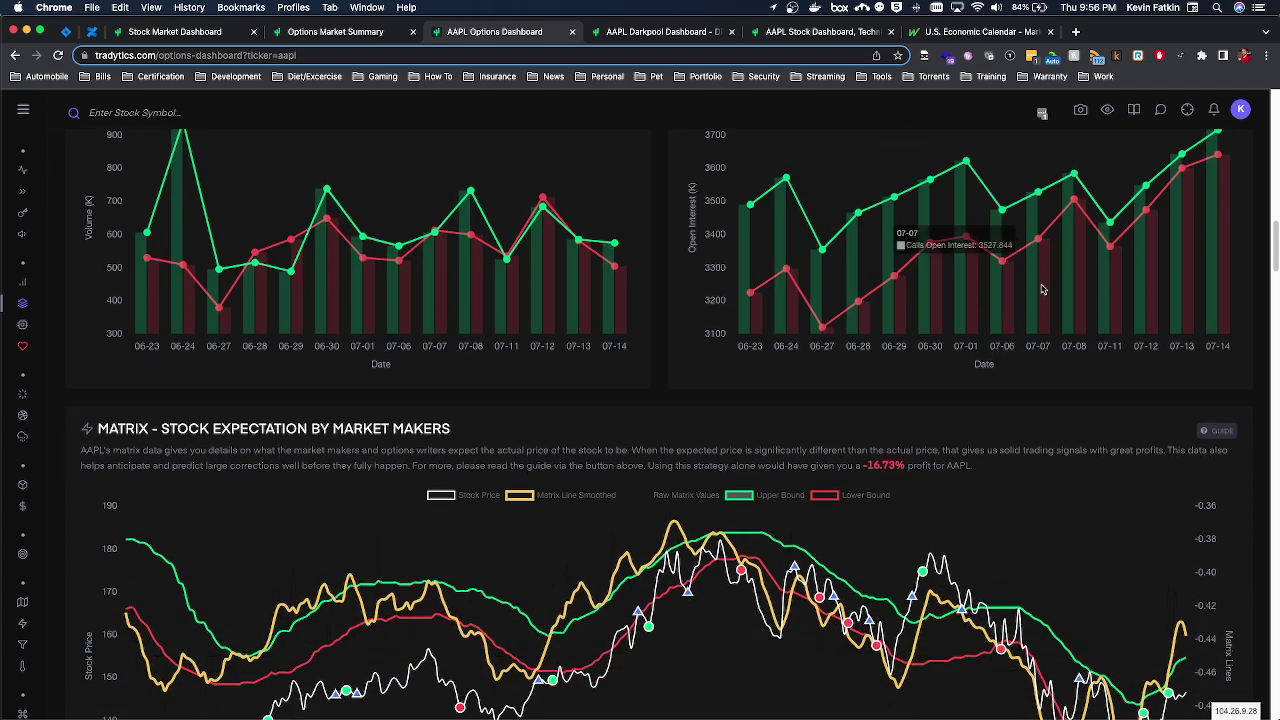
{"action": "scroll", "coordinate": [1062, 262], "scroll_direction": "up", "scroll_amount": 3}
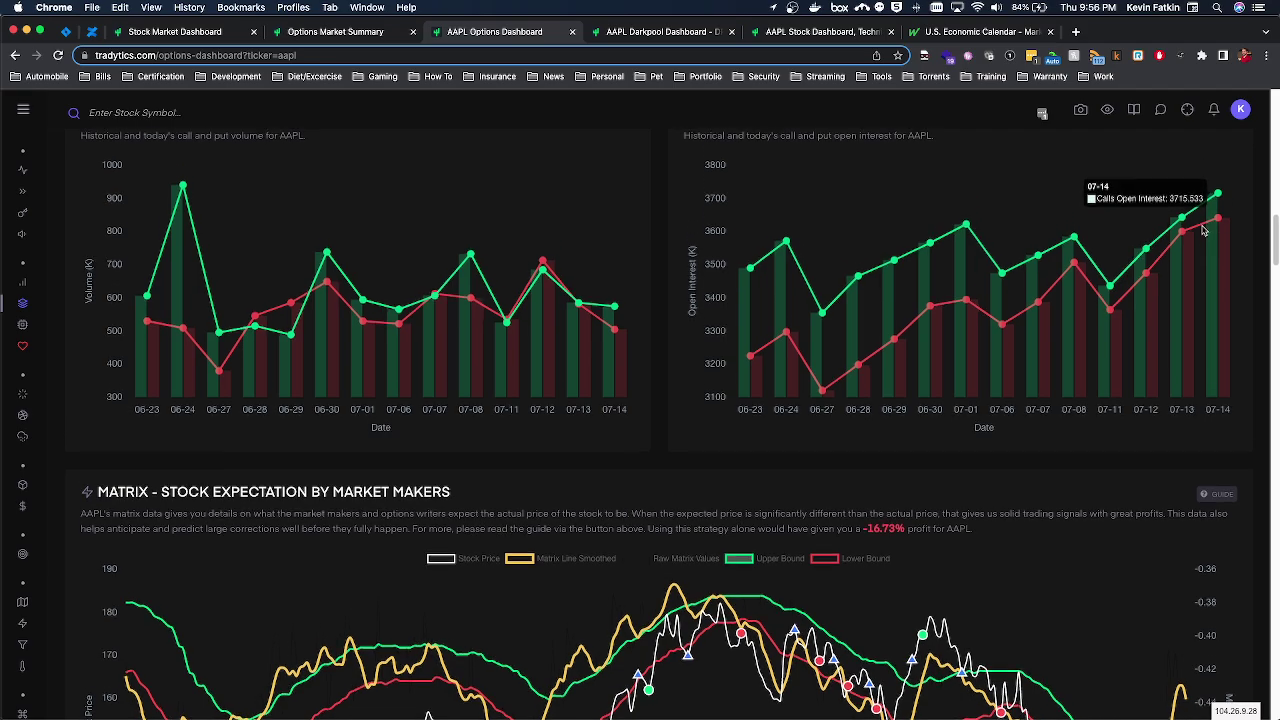
{"action": "scroll", "coordinate": [1045, 285], "scroll_direction": "up", "scroll_amount": 3}
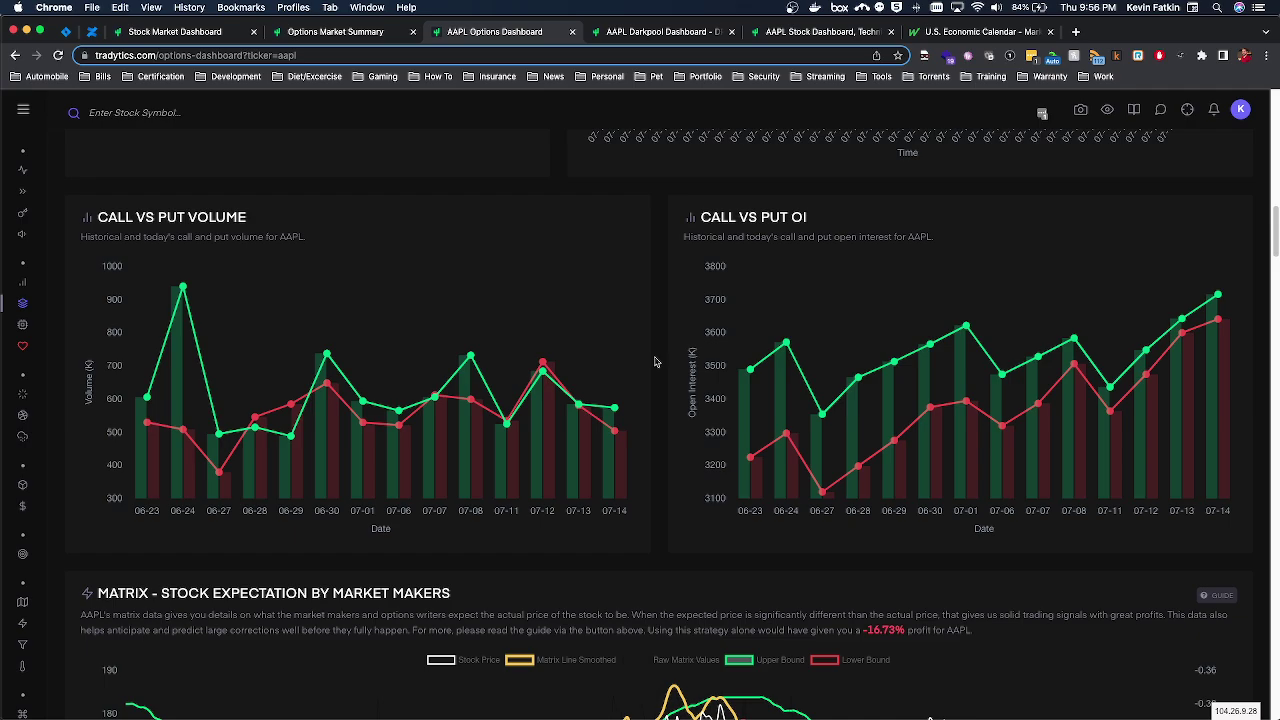
{"action": "mouse_move", "coordinate": [1212, 355]}
{"action": "scroll", "coordinate": [1212, 355], "scroll_direction": "down", "scroll_amount": 5}
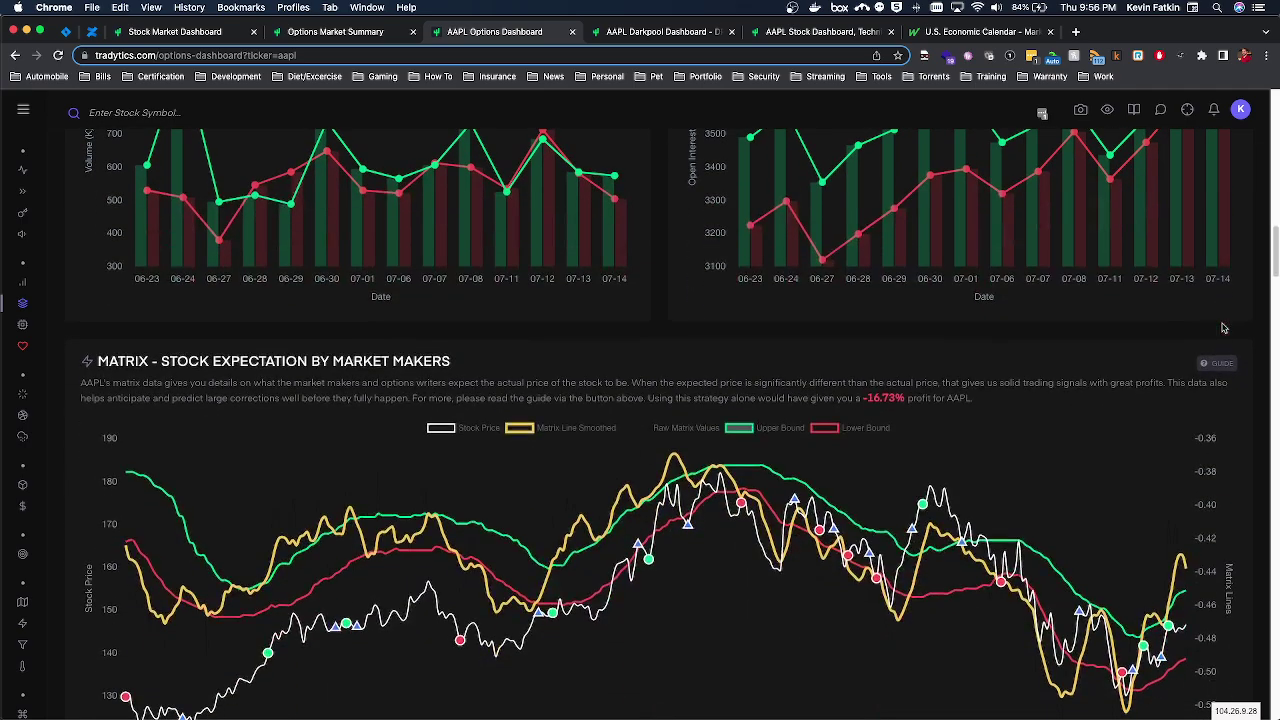
{"action": "scroll", "coordinate": [1100, 340], "scroll_direction": "up", "scroll_amount": 2}
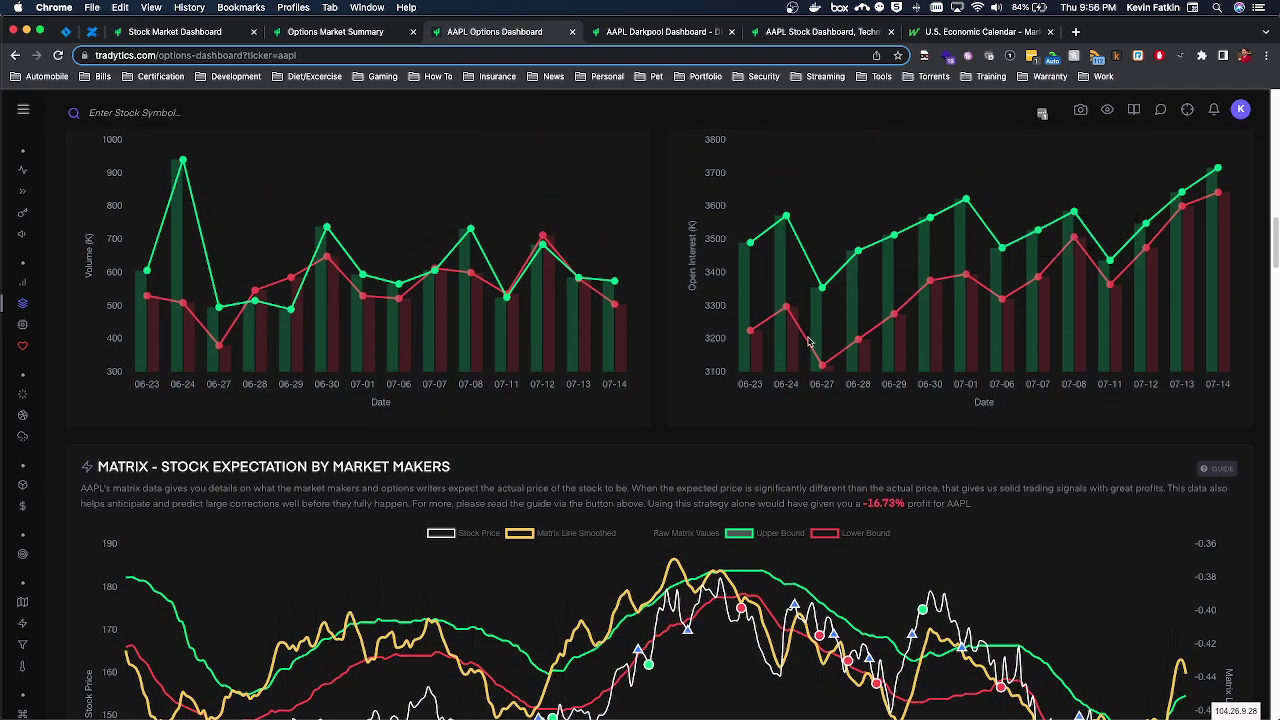
{"action": "scroll", "coordinate": [844, 371], "scroll_direction": "down", "scroll_amount": 2}
{"action": "scroll", "coordinate": [844, 371], "scroll_direction": "down", "scroll_amount": 1}
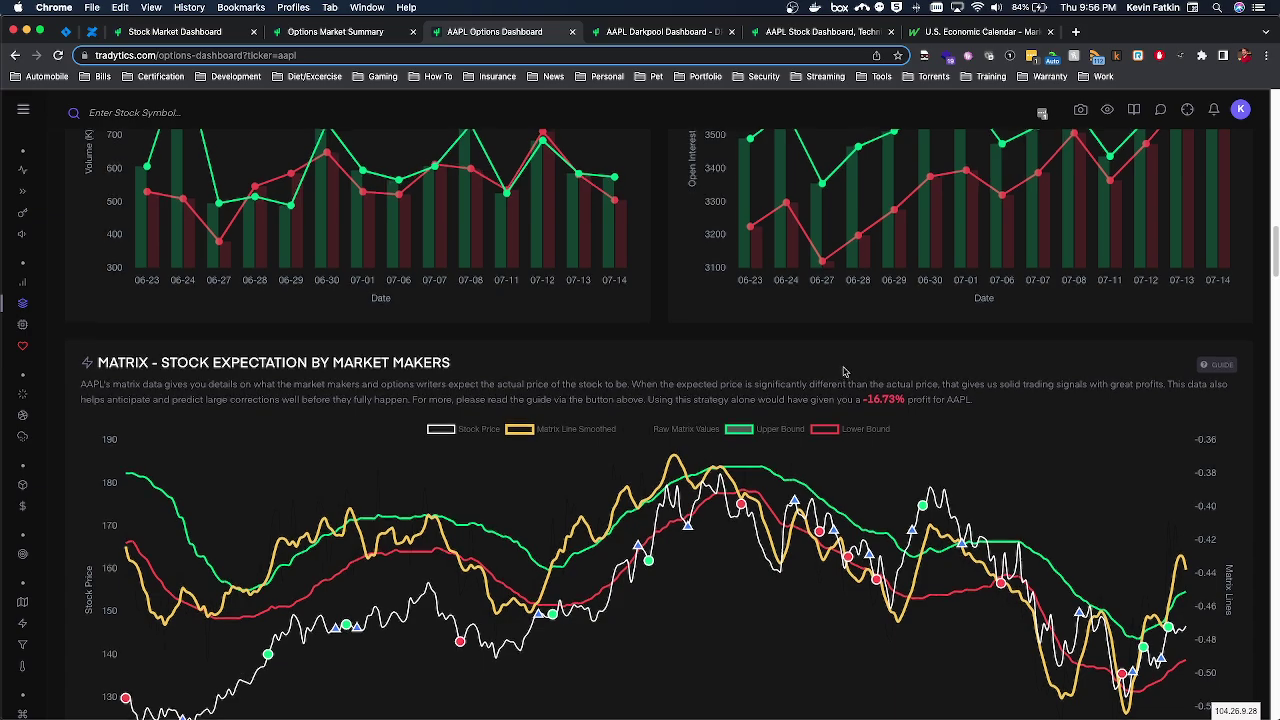
Examine the Matrix chart of market makers' stock expectation, comparing AAPL's stock price with the smoothed matrix line and its bounds.
{"action": "scroll", "coordinate": [430, 323], "scroll_direction": "down", "scroll_amount": 2}
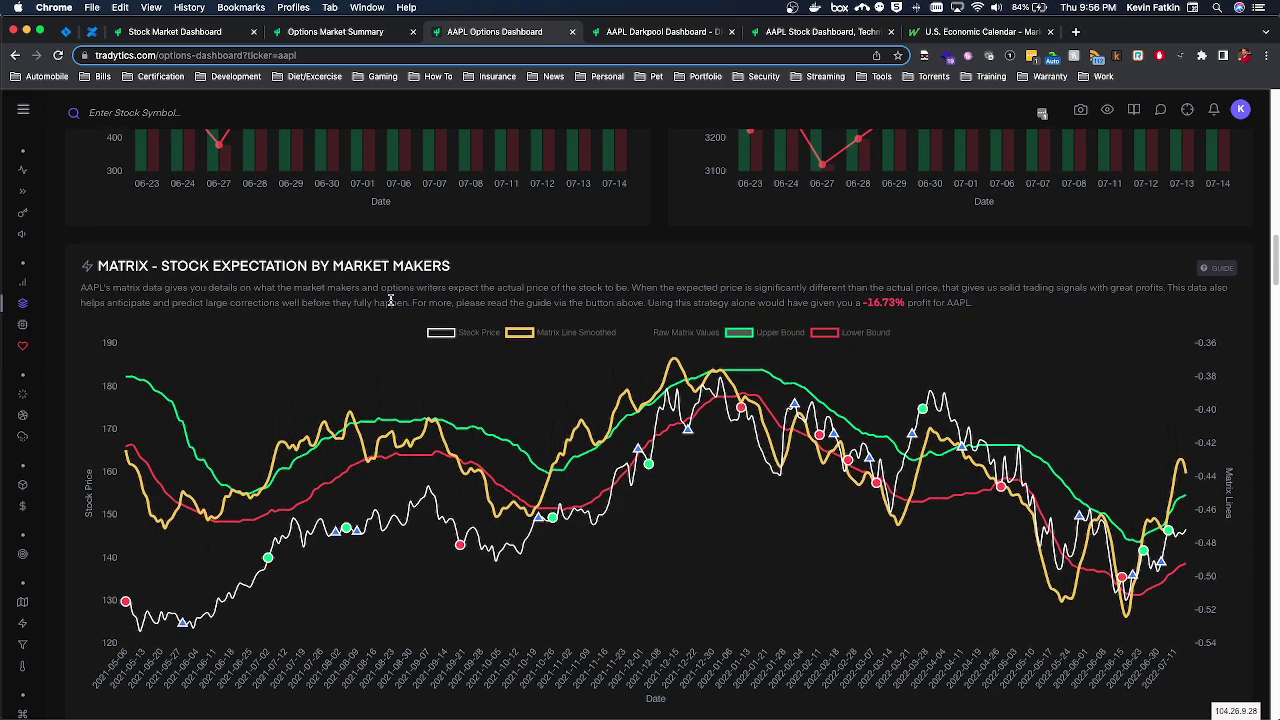
{"action": "scroll", "coordinate": [388, 280], "scroll_direction": "down", "scroll_amount": 1}
{"action": "scroll", "coordinate": [1054, 391], "scroll_direction": "down", "scroll_amount": 1}
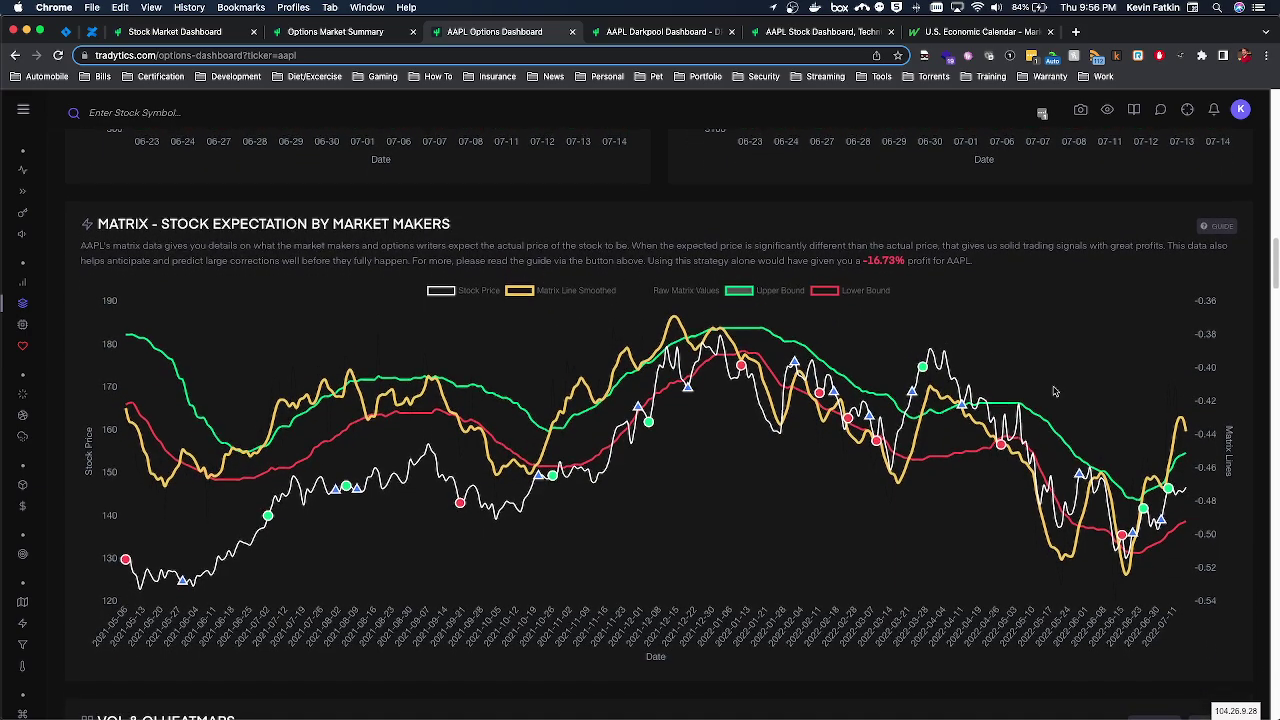
{"action": "scroll", "coordinate": [1054, 391], "scroll_direction": "down", "scroll_amount": 1}
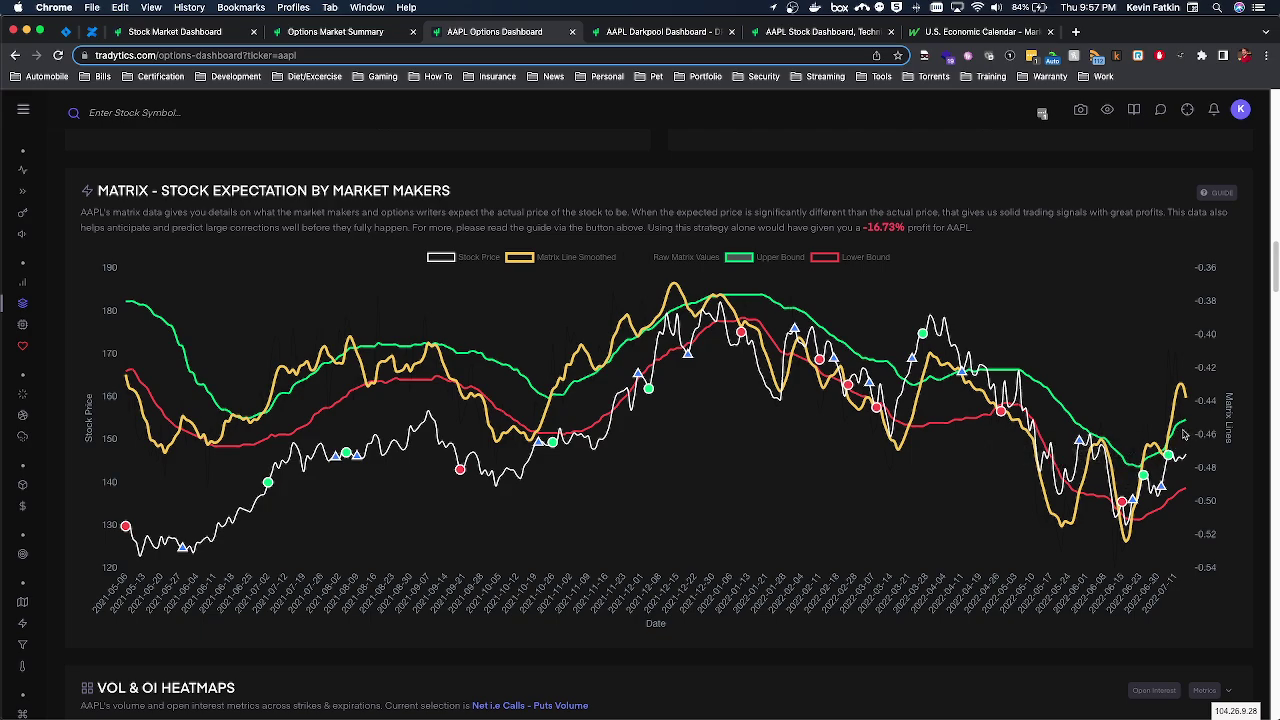
Set the Vol & OI Heatmaps metric to 1D Net Change.
{"action": "scroll", "coordinate": [1176, 438], "scroll_direction": "down", "scroll_amount": 5}
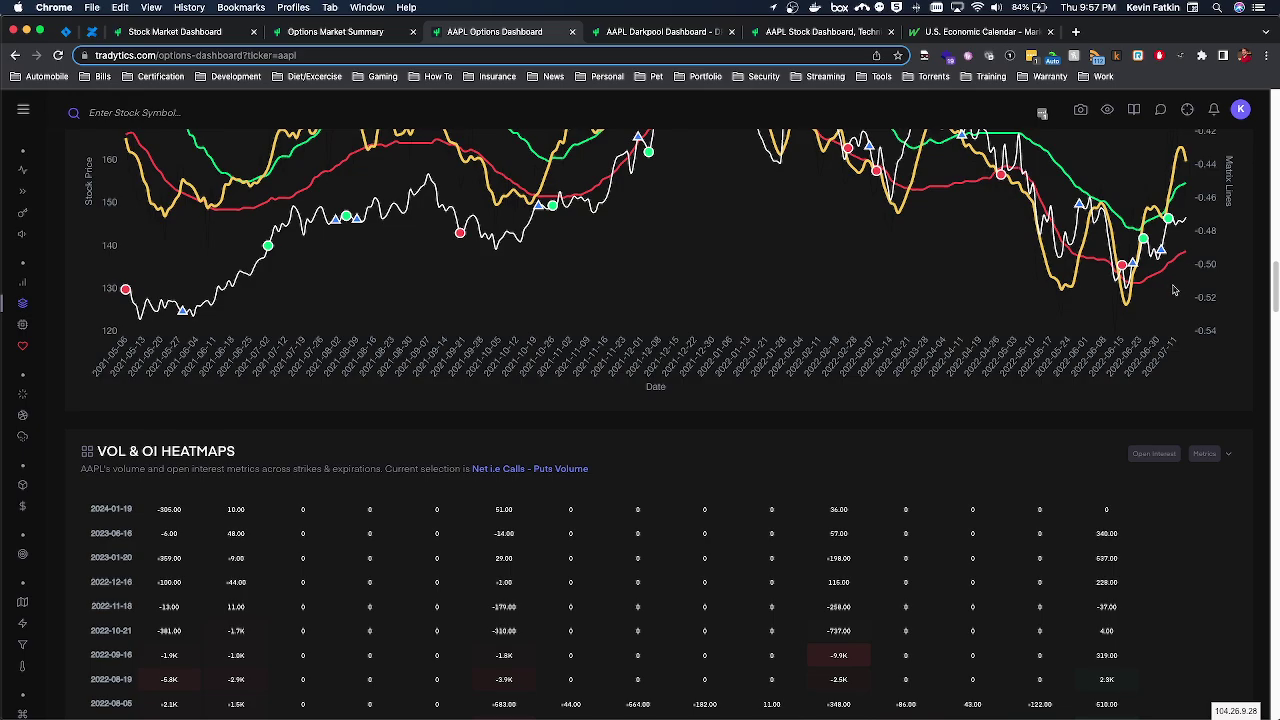
{"action": "scroll", "coordinate": [1175, 290], "scroll_direction": "down", "scroll_amount": 3}
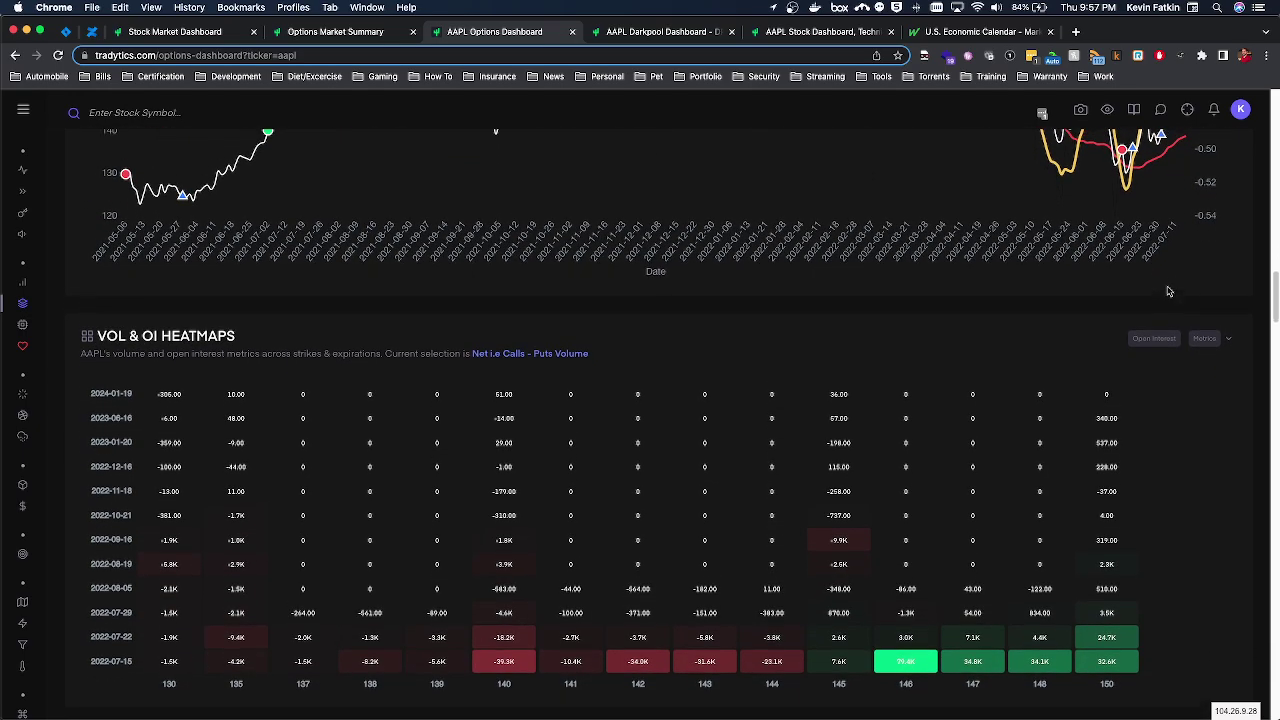
{"action": "scroll", "coordinate": [1168, 291], "scroll_direction": "up", "scroll_amount": 3}
{"action": "scroll", "coordinate": [1165, 288], "scroll_direction": "down", "scroll_amount": 5}
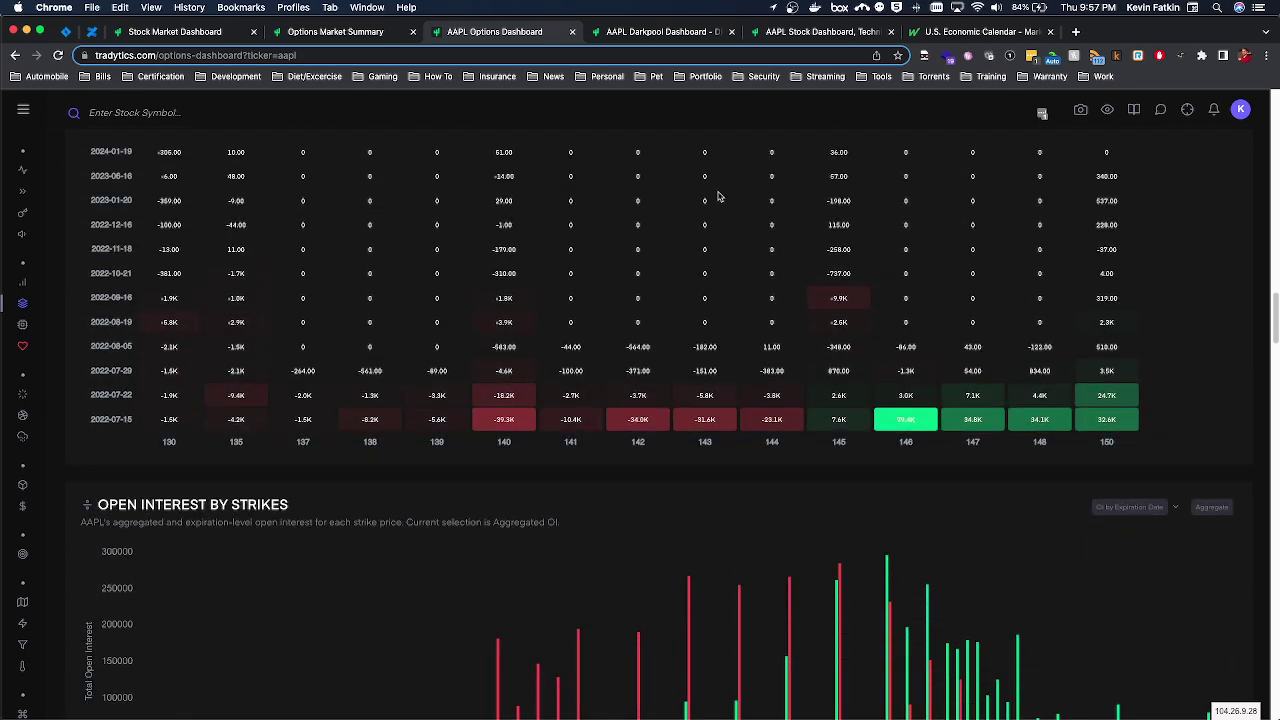
{"action": "scroll", "coordinate": [605, 299], "scroll_direction": "up", "scroll_amount": 2}
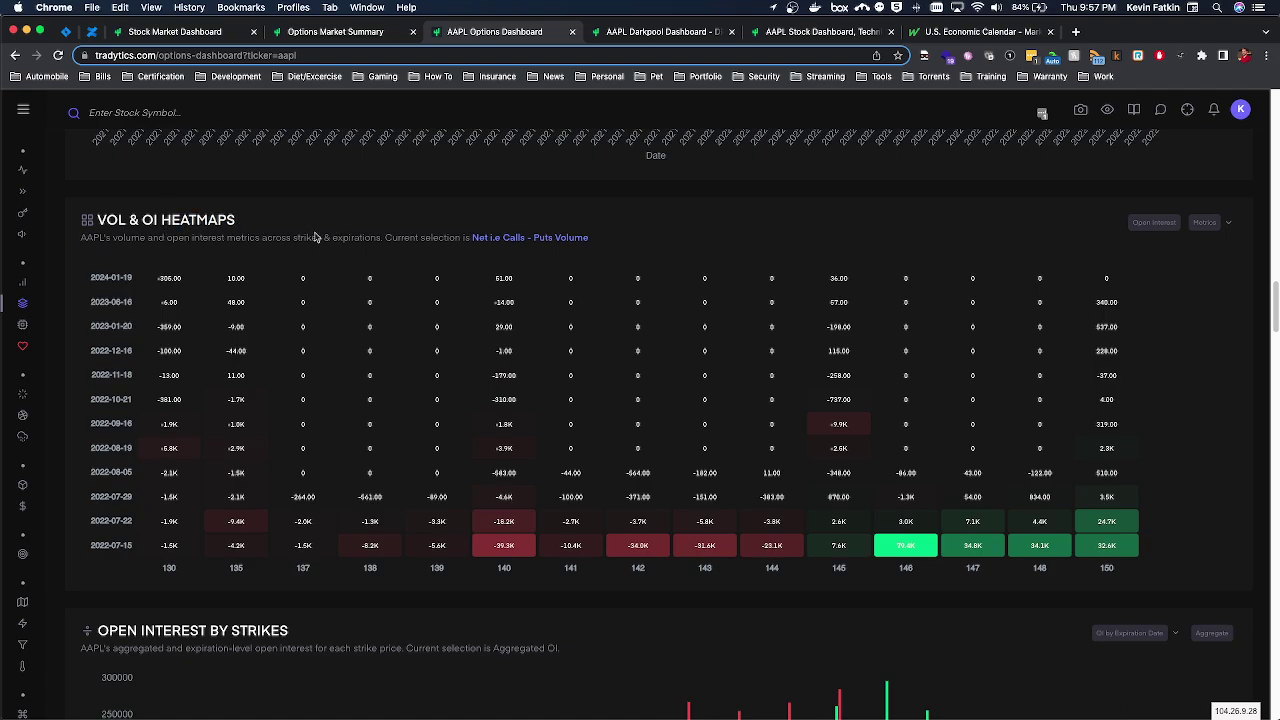
{"action": "left_click_drag", "start_coordinate": [81, 238], "coordinate": [392, 237]}
{"action": "left_click", "coordinate": [1052, 226]}
{"action": "left_click", "coordinate": [1210, 224]}
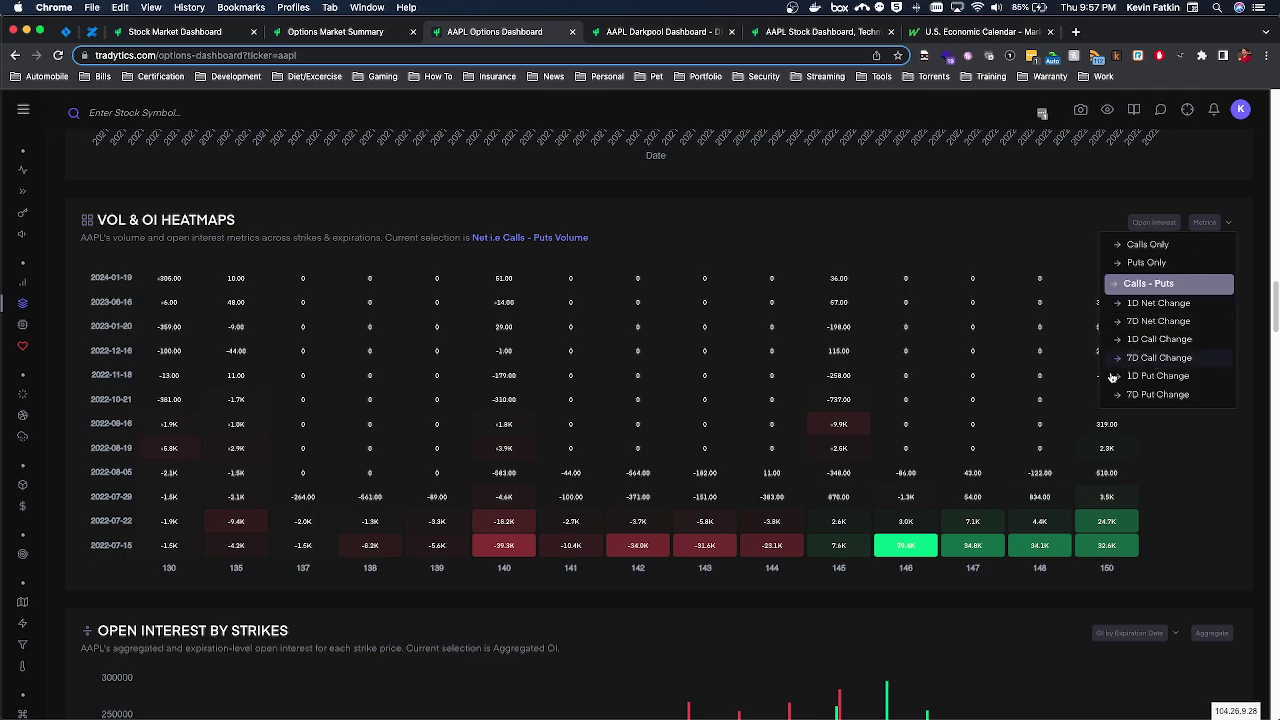
{"action": "key", "text": "Down"}
{"action": "key", "text": "Down"}
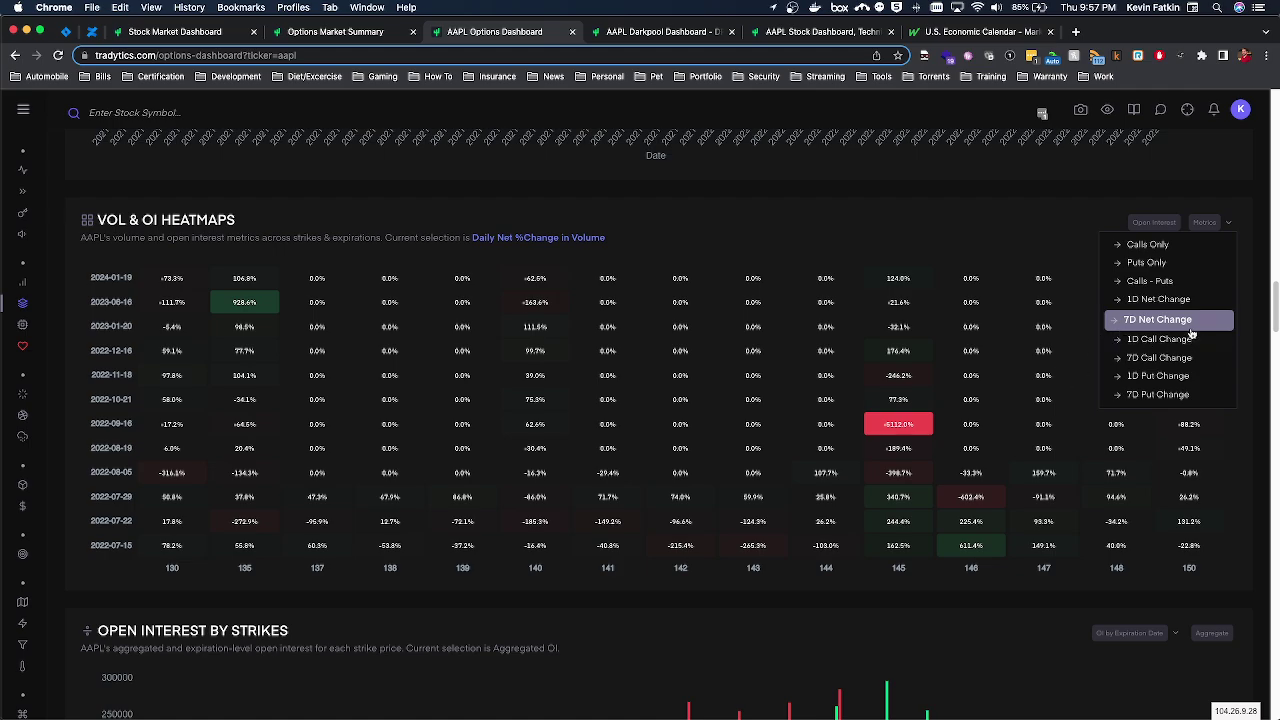
{"action": "left_click", "coordinate": [1063, 252]}
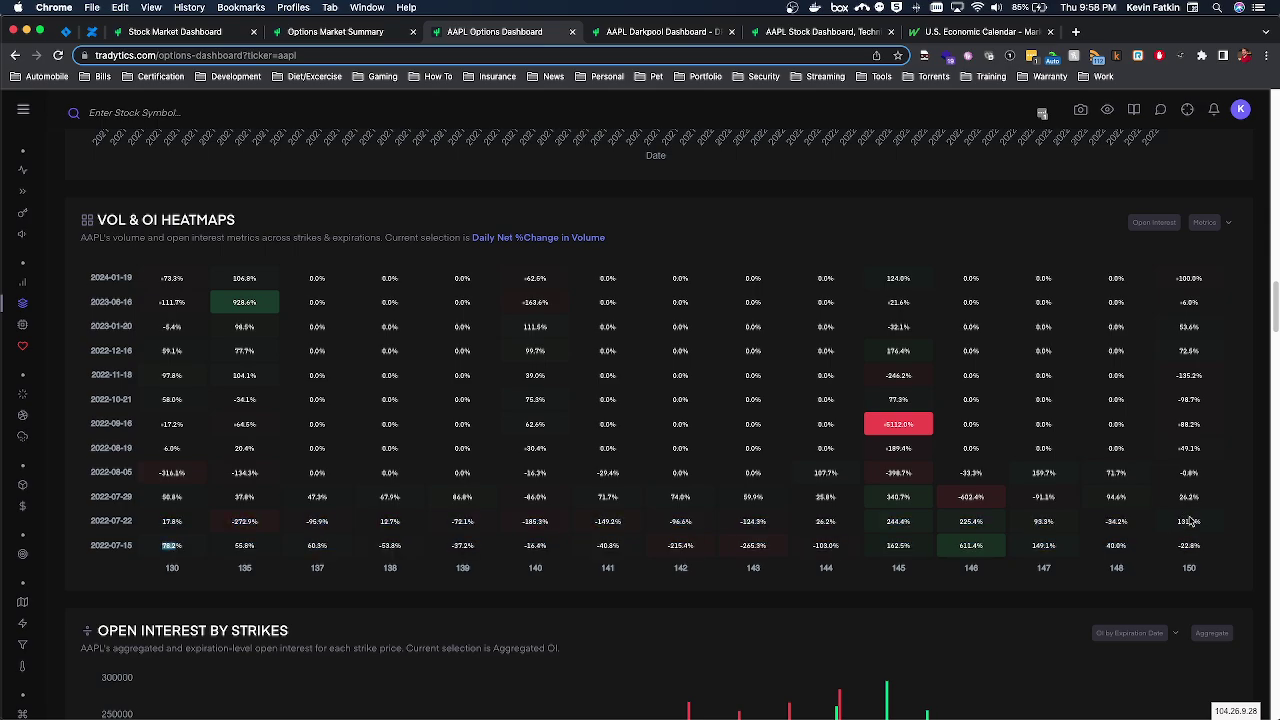
Examine the heatmap's 2022-07-15 and 2022-07-22 expirations, including strike 146, and the 145 strike for 2022-09-16.
{"action": "triple_click", "coordinate": [1182, 518]}
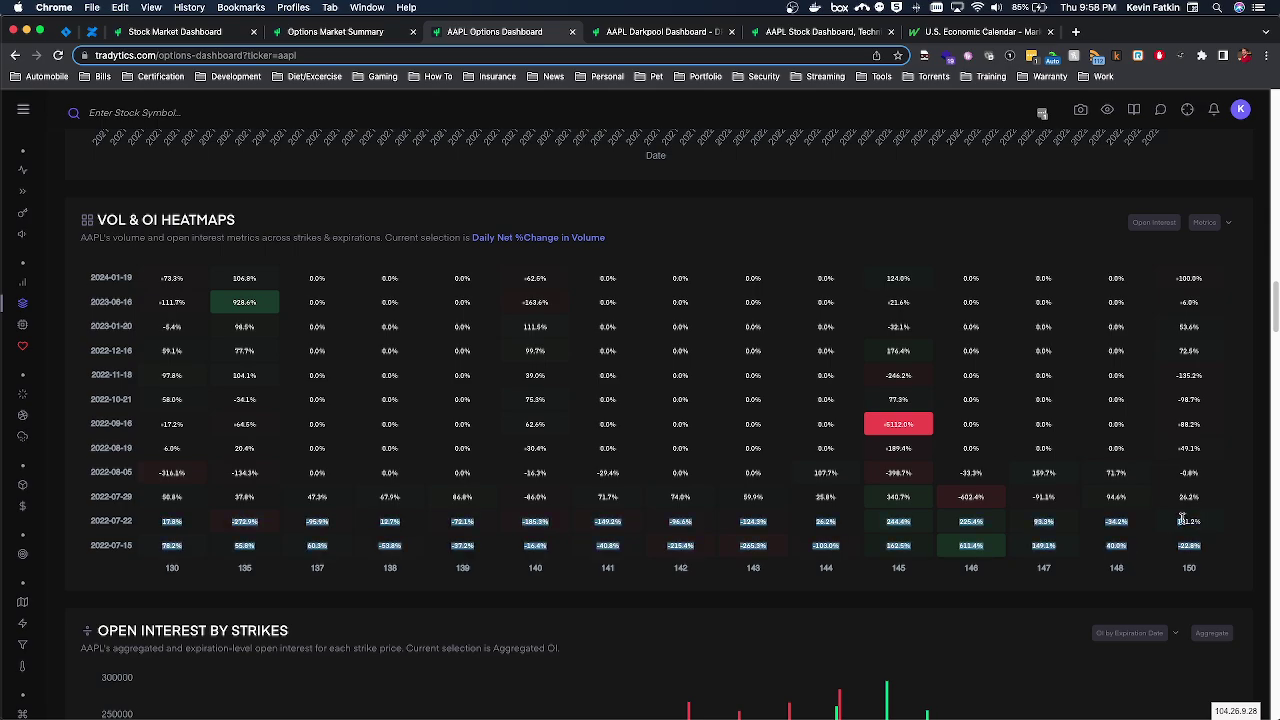
{"action": "left_click", "coordinate": [1182, 520]}
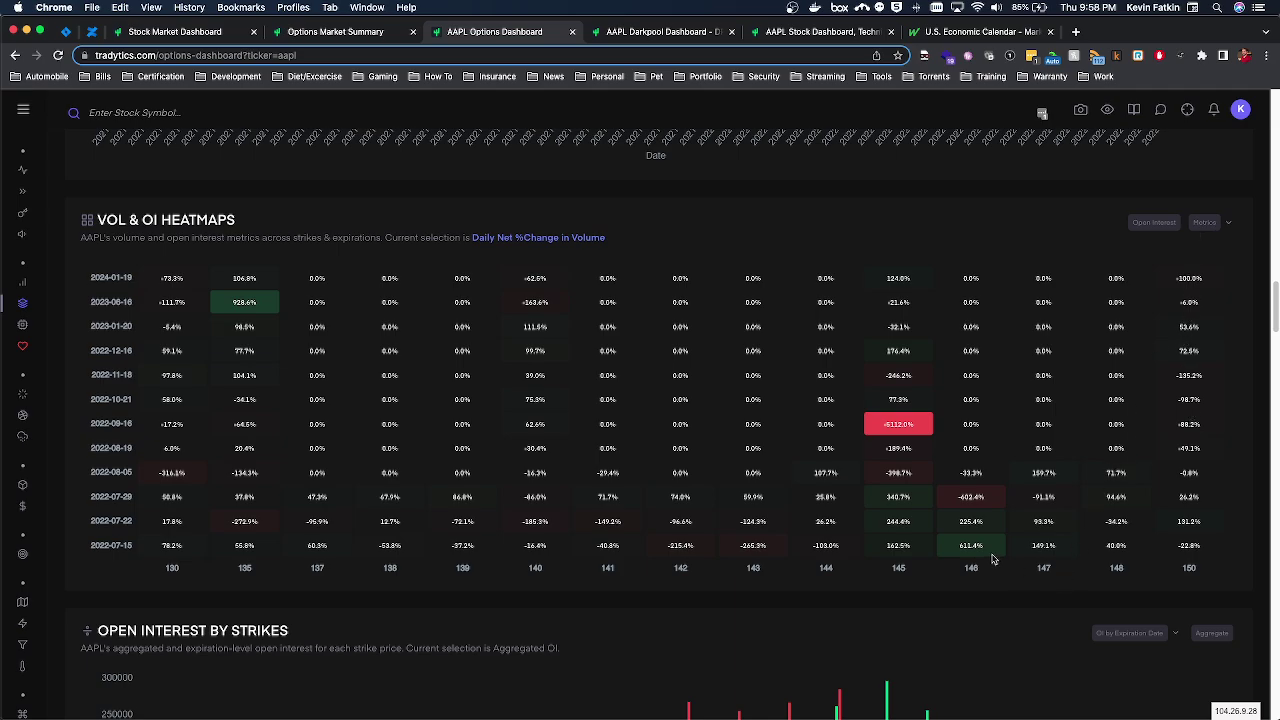
{"action": "left_click_drag", "start_coordinate": [955, 548], "coordinate": [978, 530]}
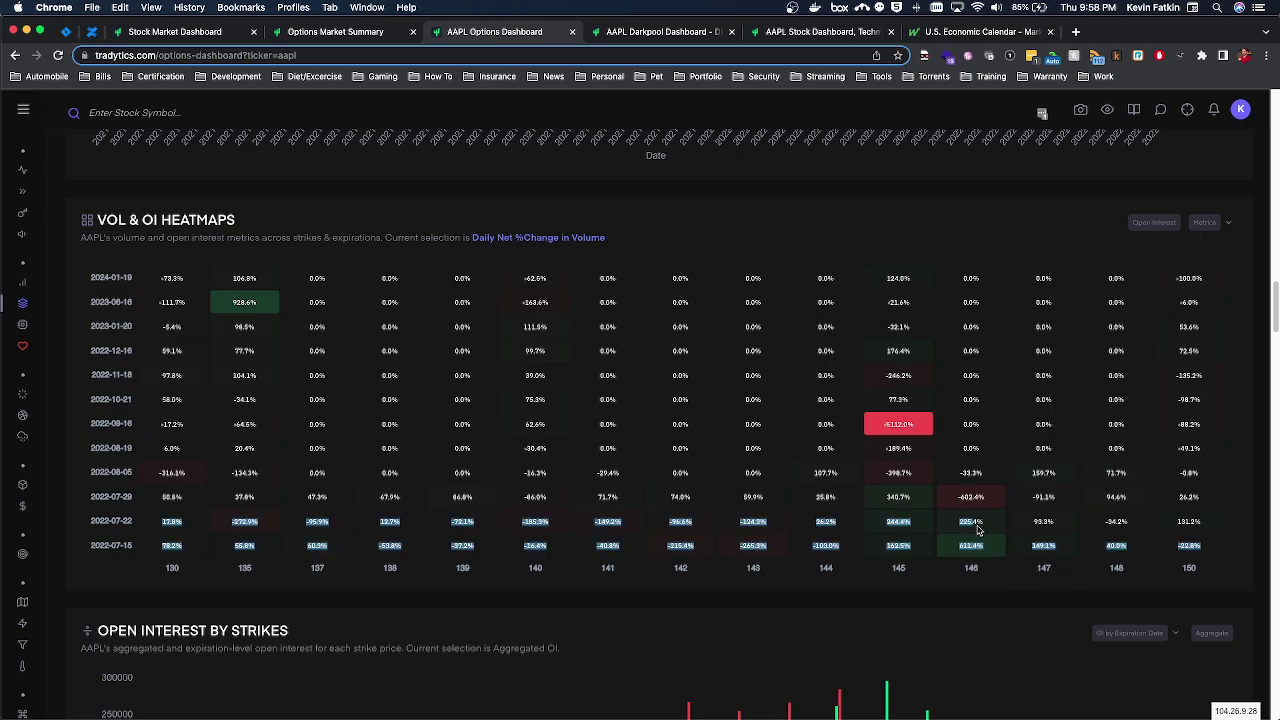
{"action": "left_click", "coordinate": [970, 522]}
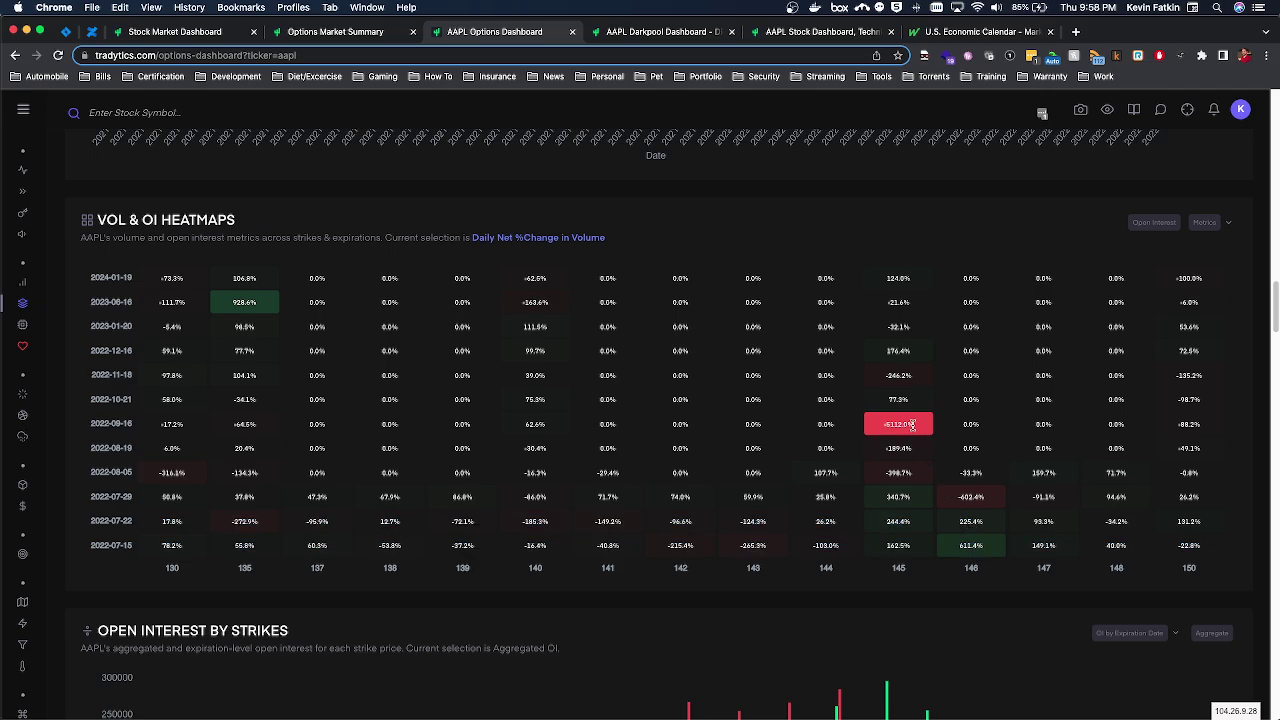
{"action": "left_click_drag", "start_coordinate": [910, 424], "coordinate": [888, 424]}
{"action": "left_click", "coordinate": [881, 427]}
{"action": "left_click_drag", "start_coordinate": [887, 424], "coordinate": [912, 423]}
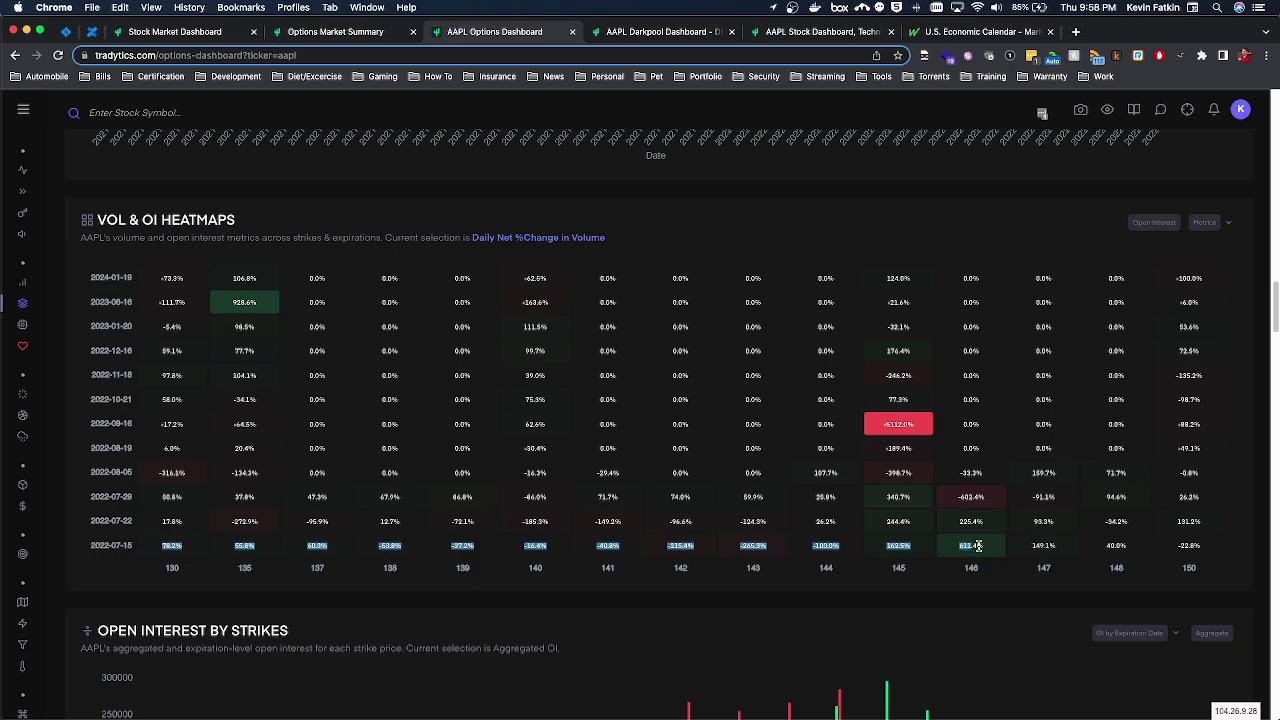
Show Open Interest by Strikes for the 7/22/2022 expiration and switch it to 7/29/2022.
{"action": "scroll", "coordinate": [990, 545], "scroll_direction": "down", "scroll_amount": 5}
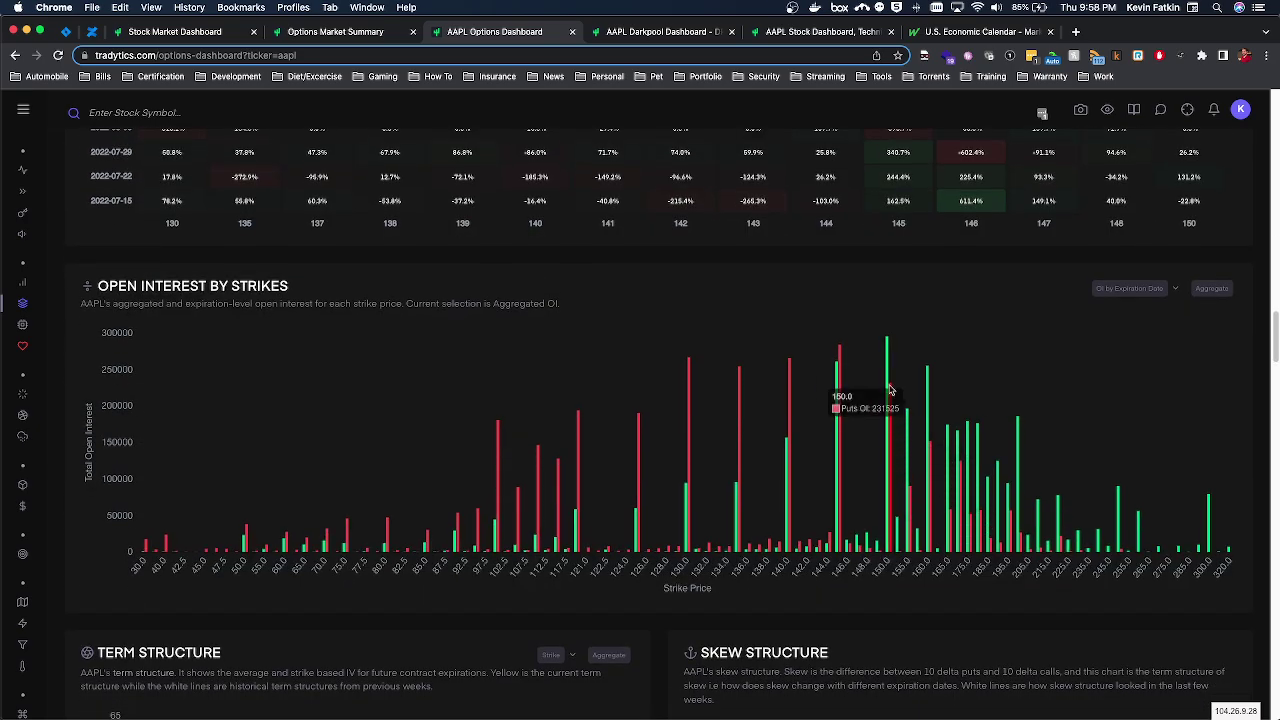
{"action": "left_click", "coordinate": [1141, 288]}
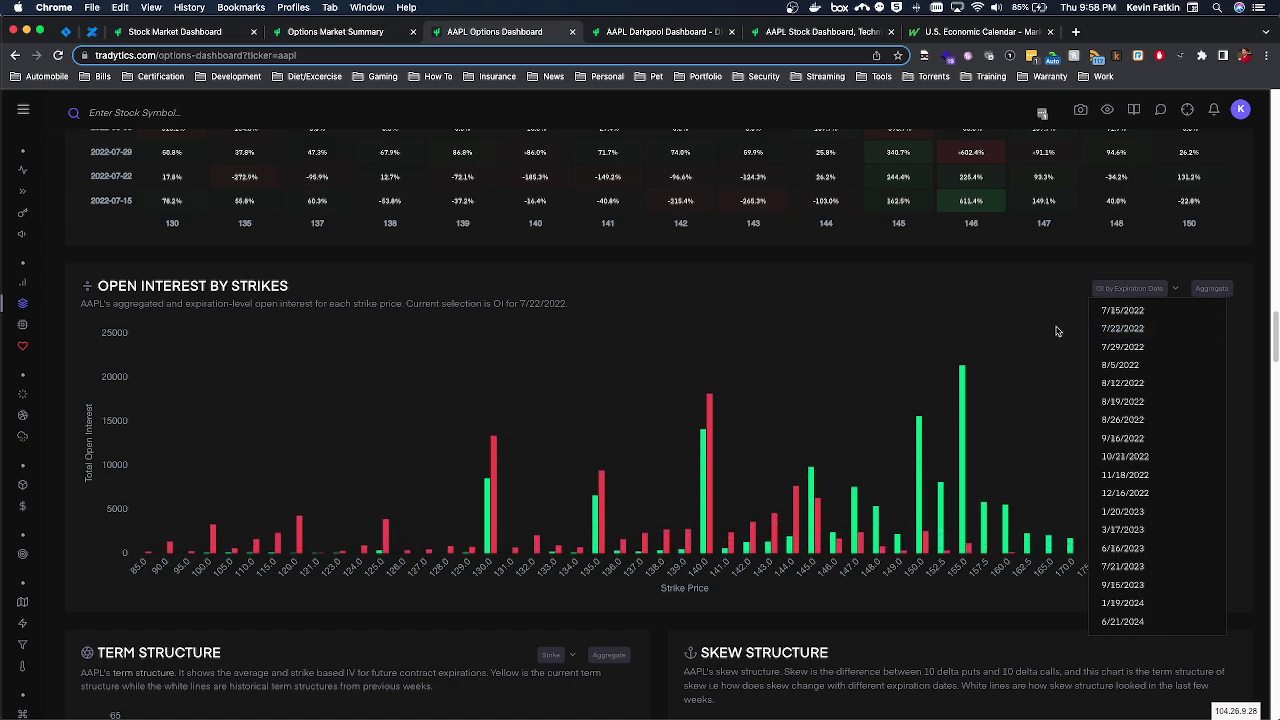
{"action": "left_click", "coordinate": [1122, 347]}
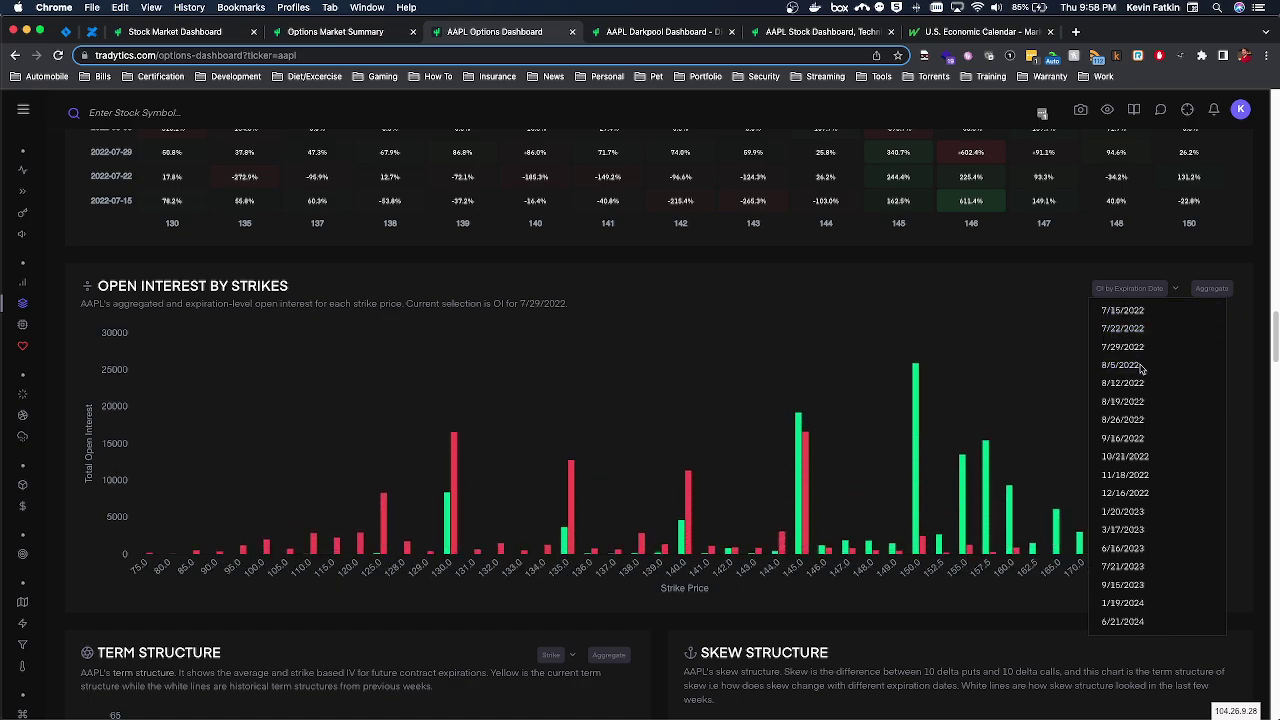
{"action": "left_click", "coordinate": [890, 404]}
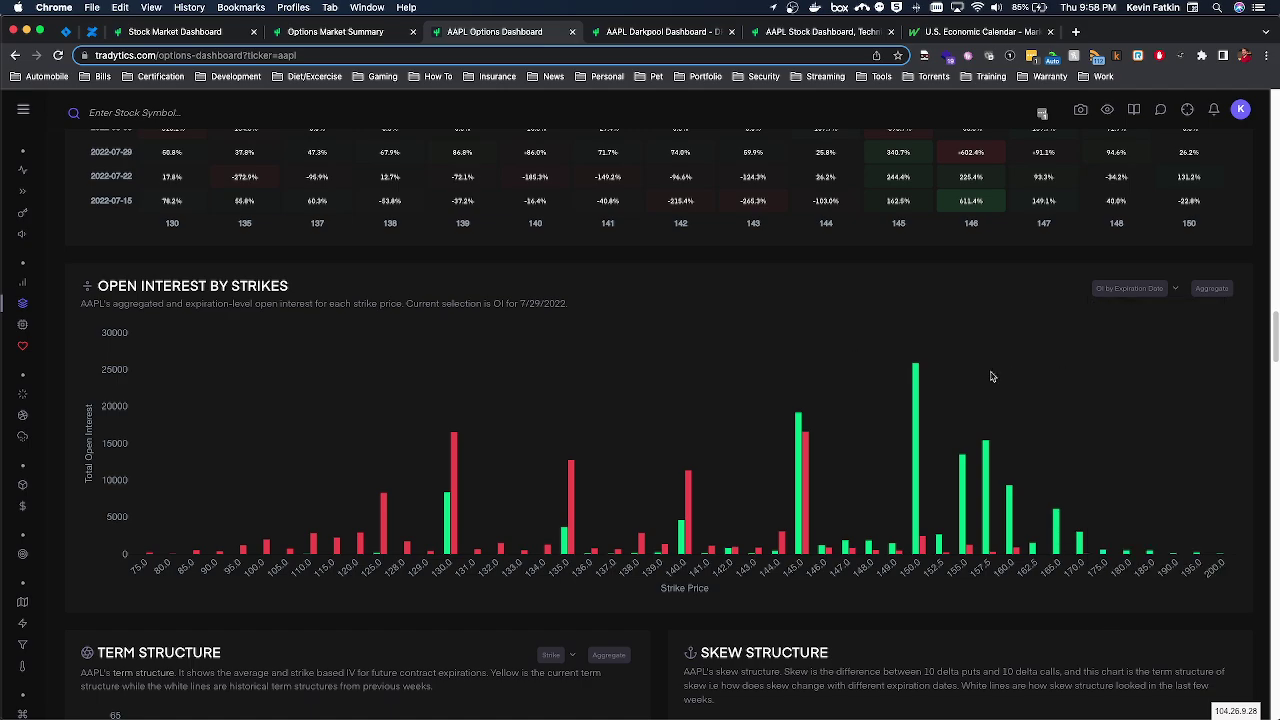
Review the expiration dates on offer and inspect the calls' open interest at the 150 strike for 7/29/2022.
{"action": "left_click", "coordinate": [1100, 291]}
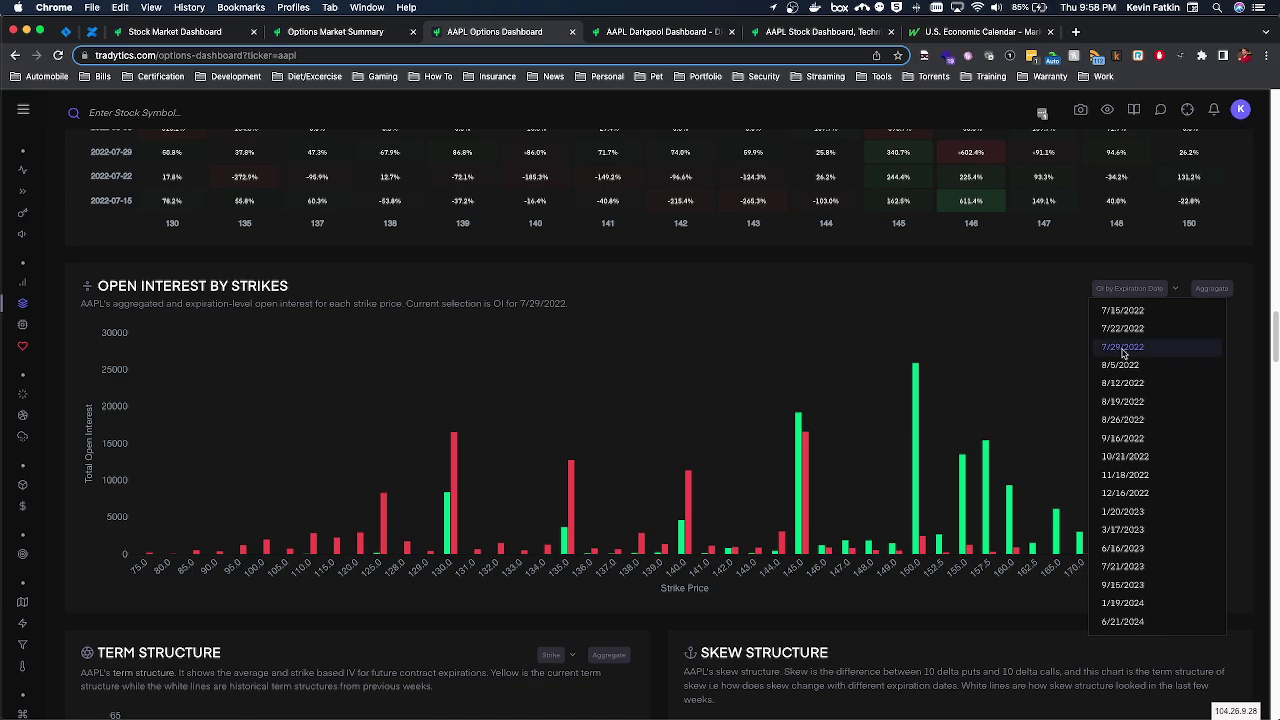
{"action": "left_click", "coordinate": [915, 397]}
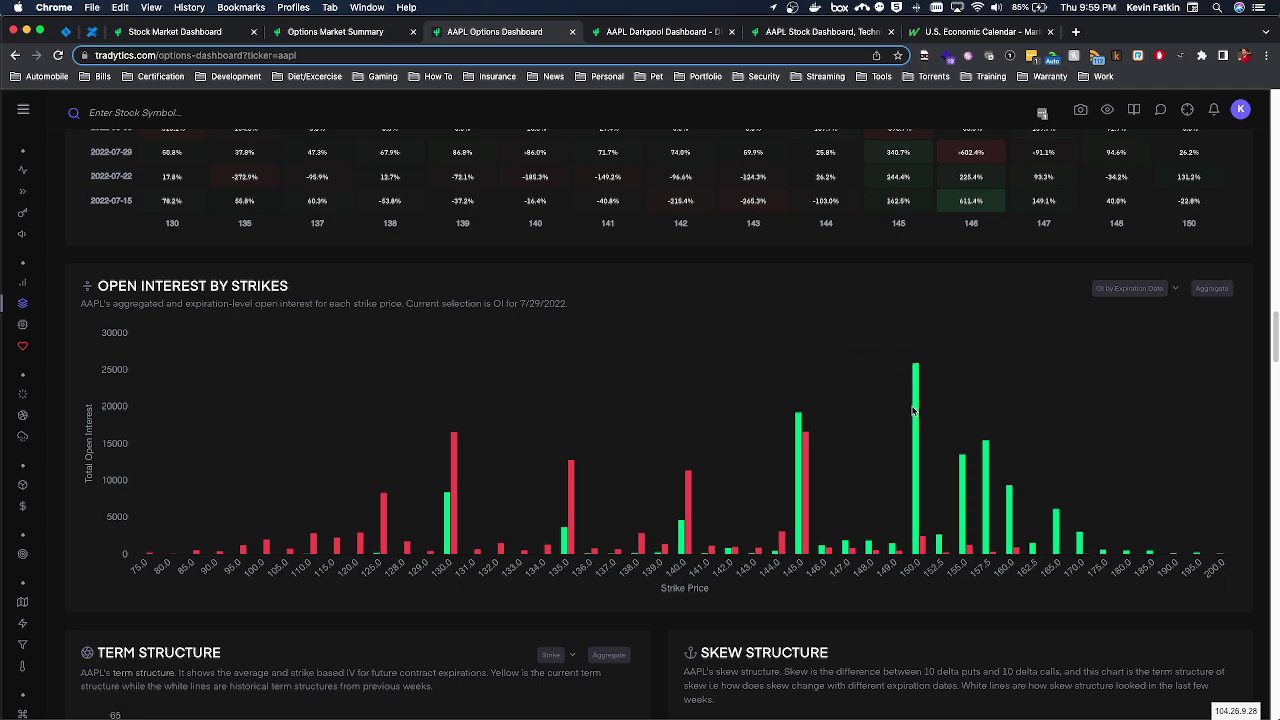
{"action": "mouse_move", "coordinate": [916, 417]}
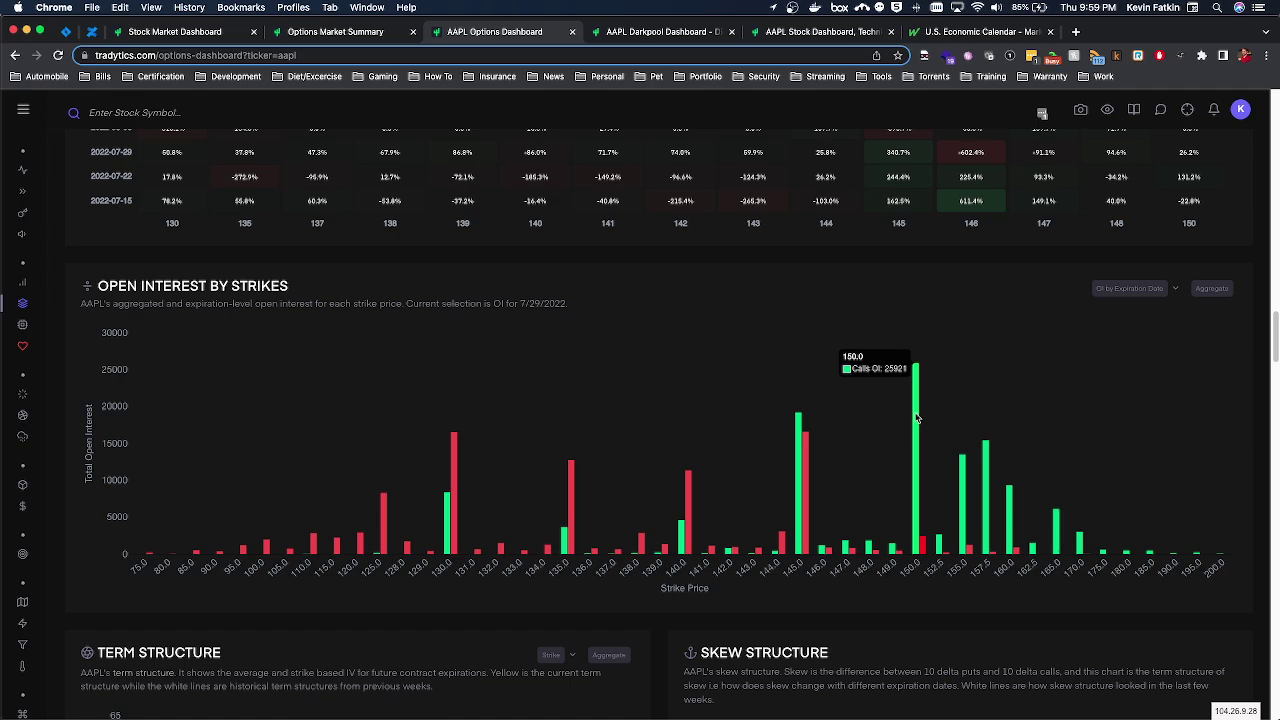
Review AAPL's Term Structure chart against its historical lines, together with the Volatility Surface below it.
{"action": "scroll", "coordinate": [916, 417], "scroll_direction": "down", "scroll_amount": 5}
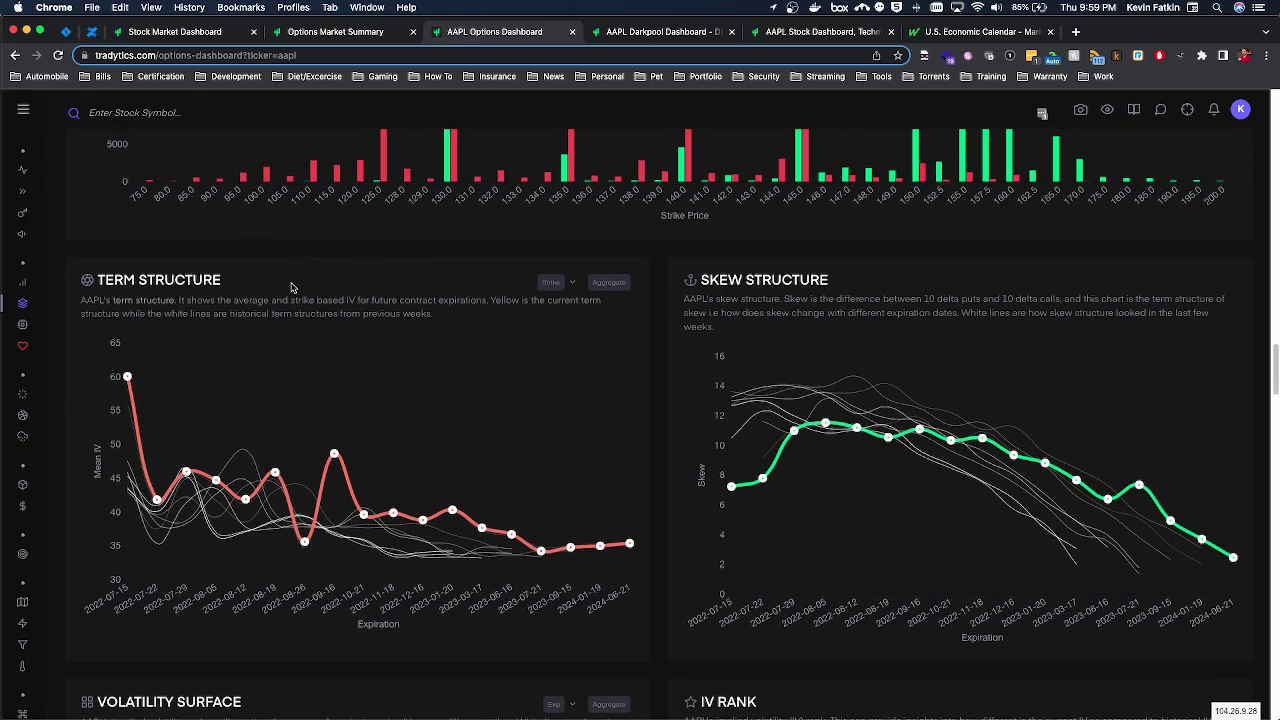
{"action": "scroll", "coordinate": [803, 345], "scroll_direction": "down", "scroll_amount": 3}
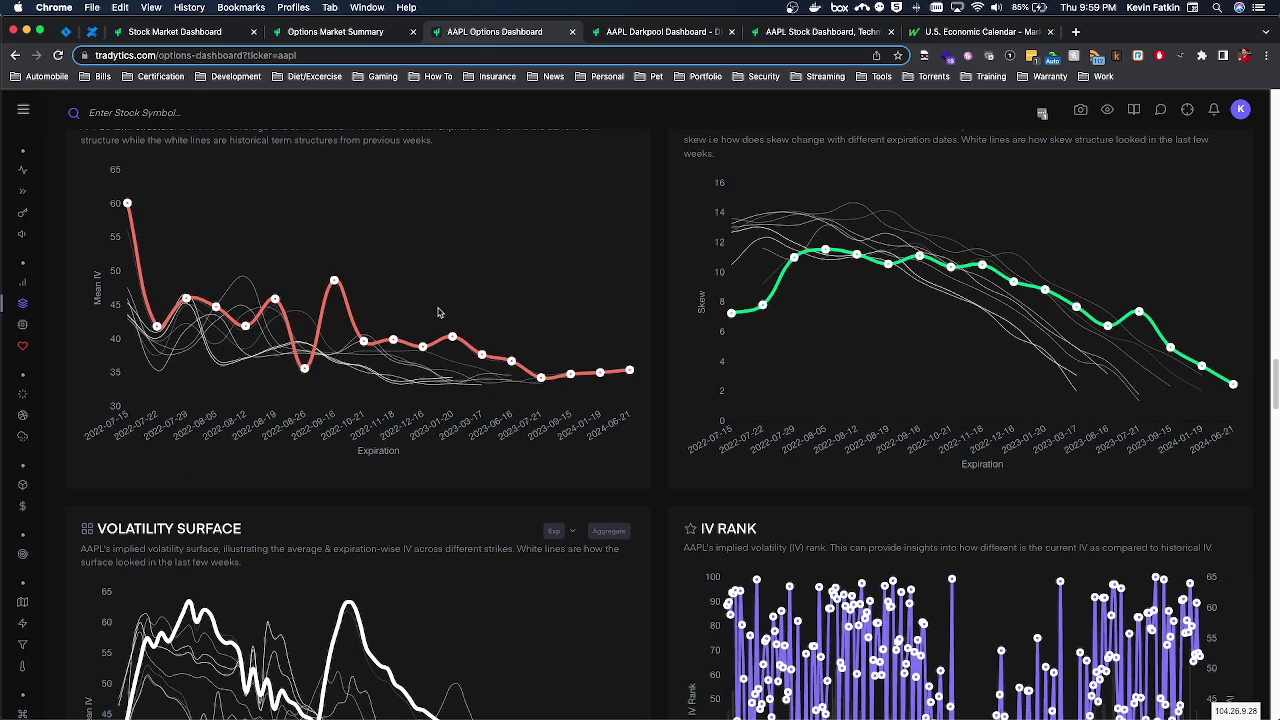
{"action": "scroll", "coordinate": [437, 308], "scroll_direction": "down", "scroll_amount": 2}
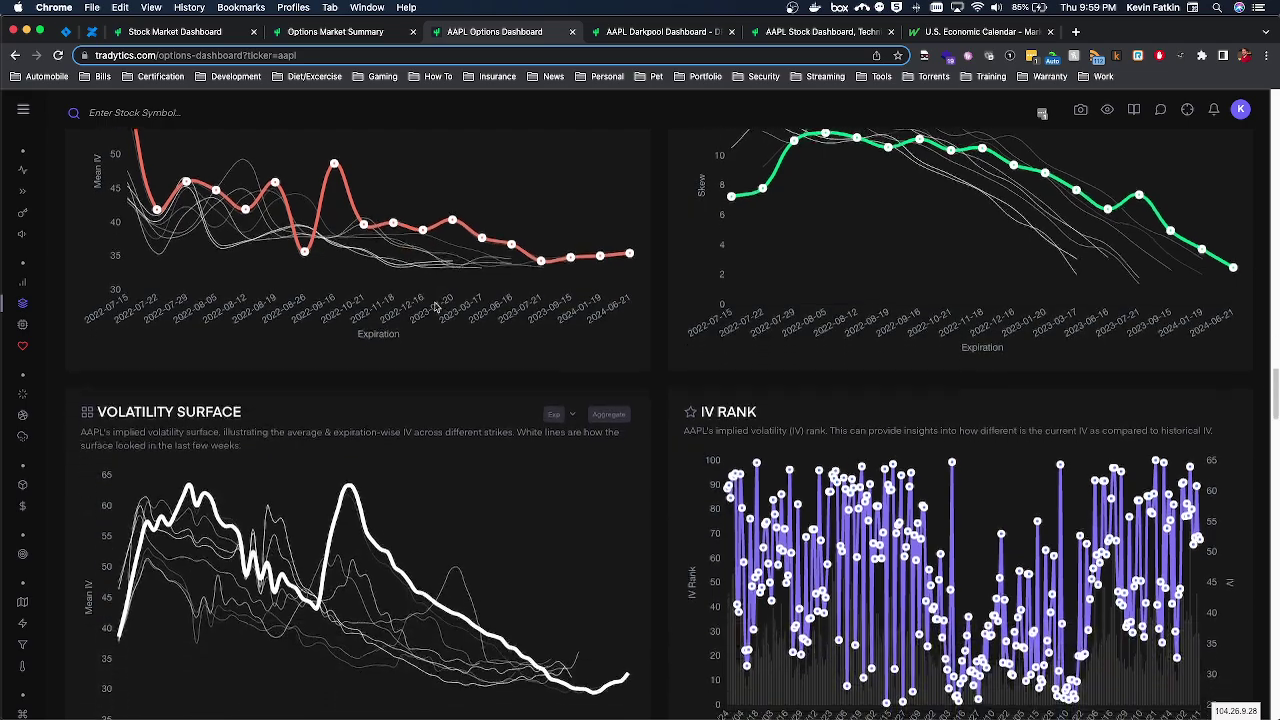
{"action": "scroll", "coordinate": [540, 292], "scroll_direction": "up", "scroll_amount": 7}
{"action": "scroll", "coordinate": [575, 298], "scroll_direction": "down", "scroll_amount": 3}
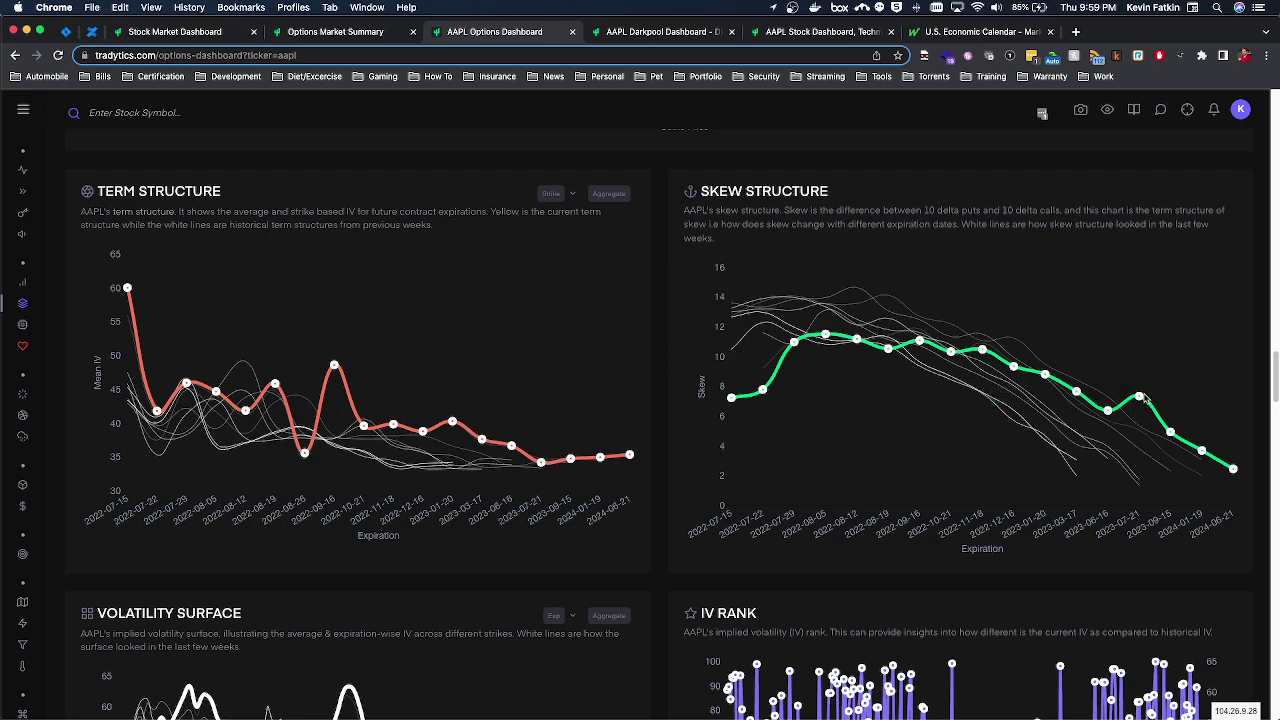
Compare the Skew Structure curve with the IV Rank chart and inspect the skew at the 2022-07-29 expiration.
{"action": "mouse_move", "coordinate": [1143, 402]}
{"action": "scroll", "coordinate": [1200, 450], "scroll_direction": "down", "scroll_amount": 5}
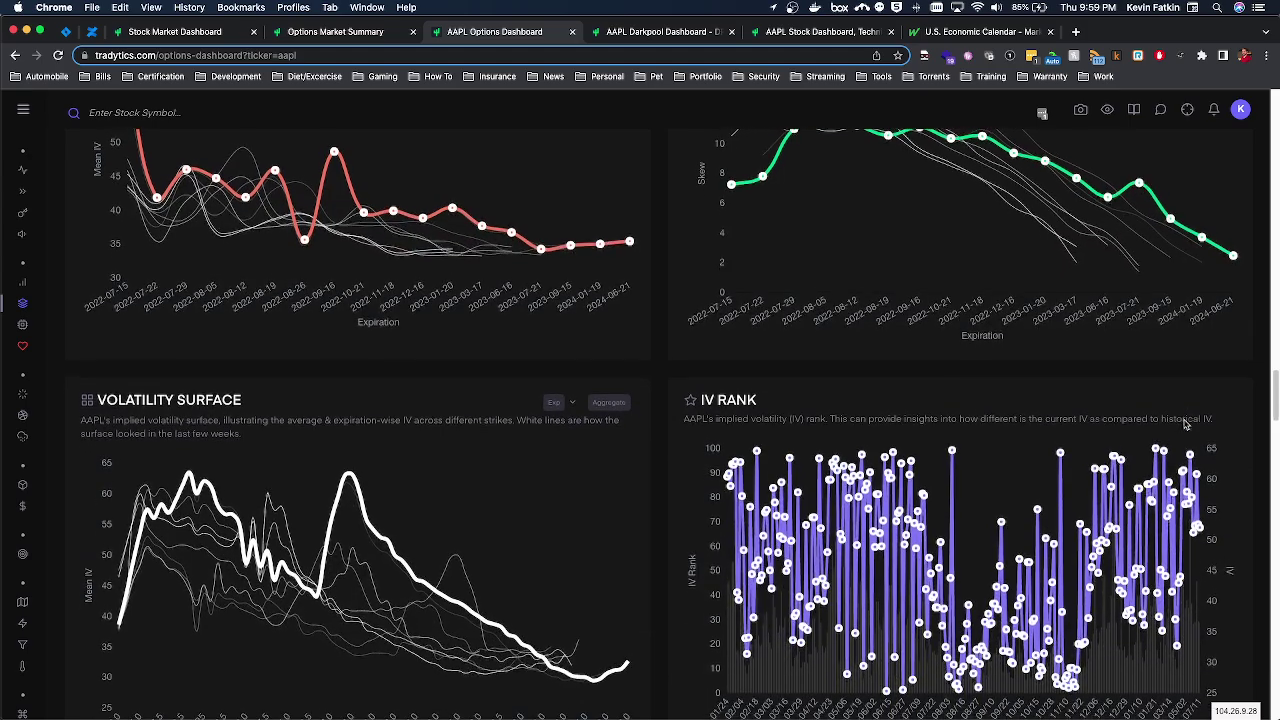
{"action": "scroll", "coordinate": [1164, 389], "scroll_direction": "down", "scroll_amount": 2}
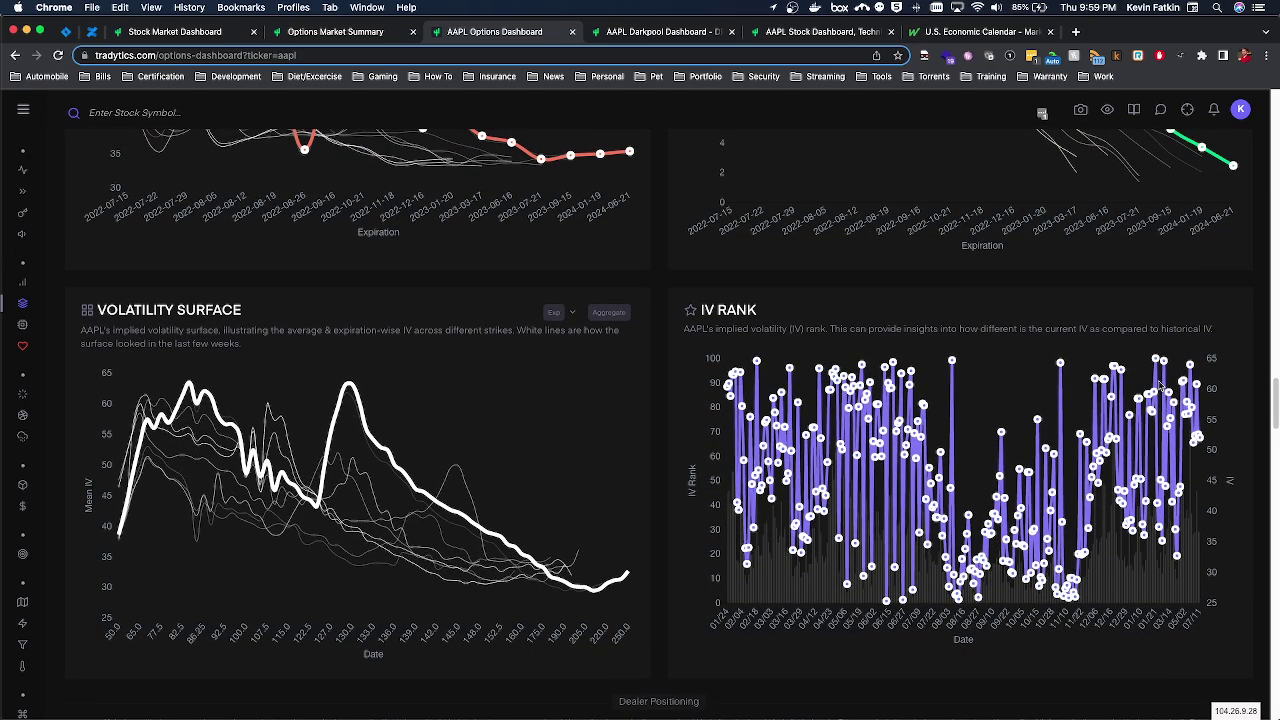
{"action": "scroll", "coordinate": [1066, 224], "scroll_direction": "up", "scroll_amount": 2}
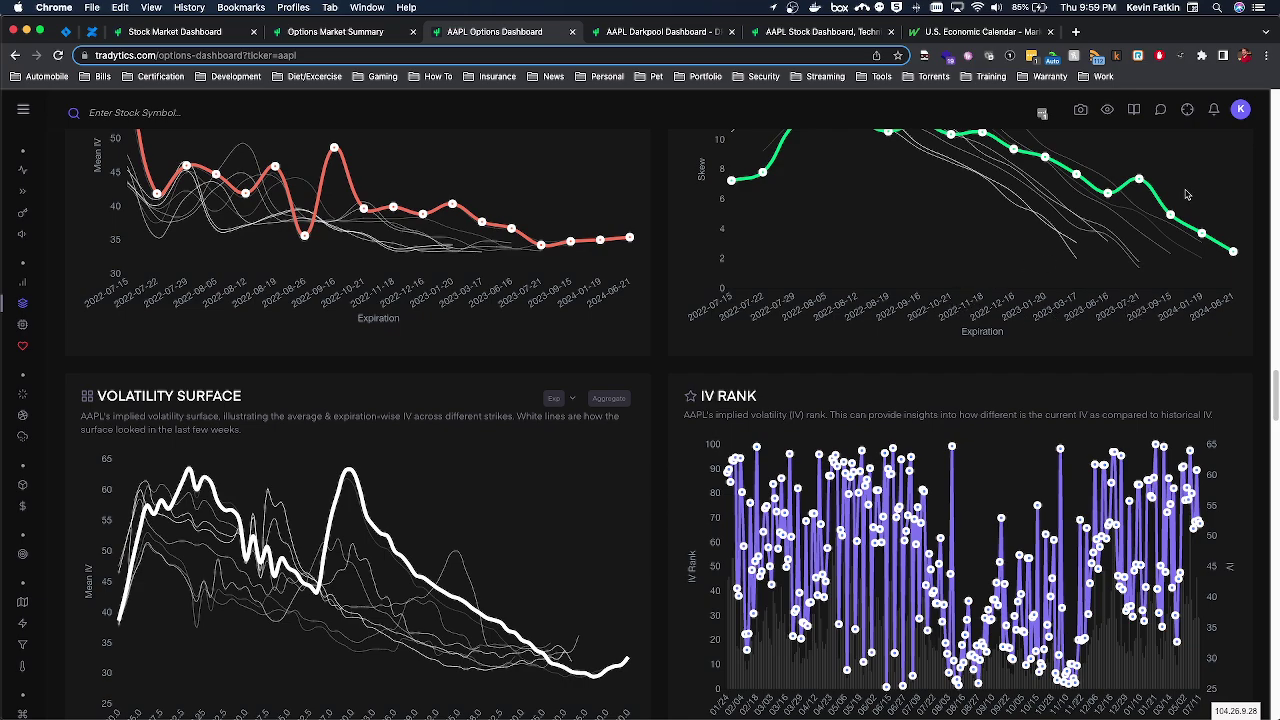
{"action": "scroll", "coordinate": [1052, 240], "scroll_direction": "up", "scroll_amount": 2}
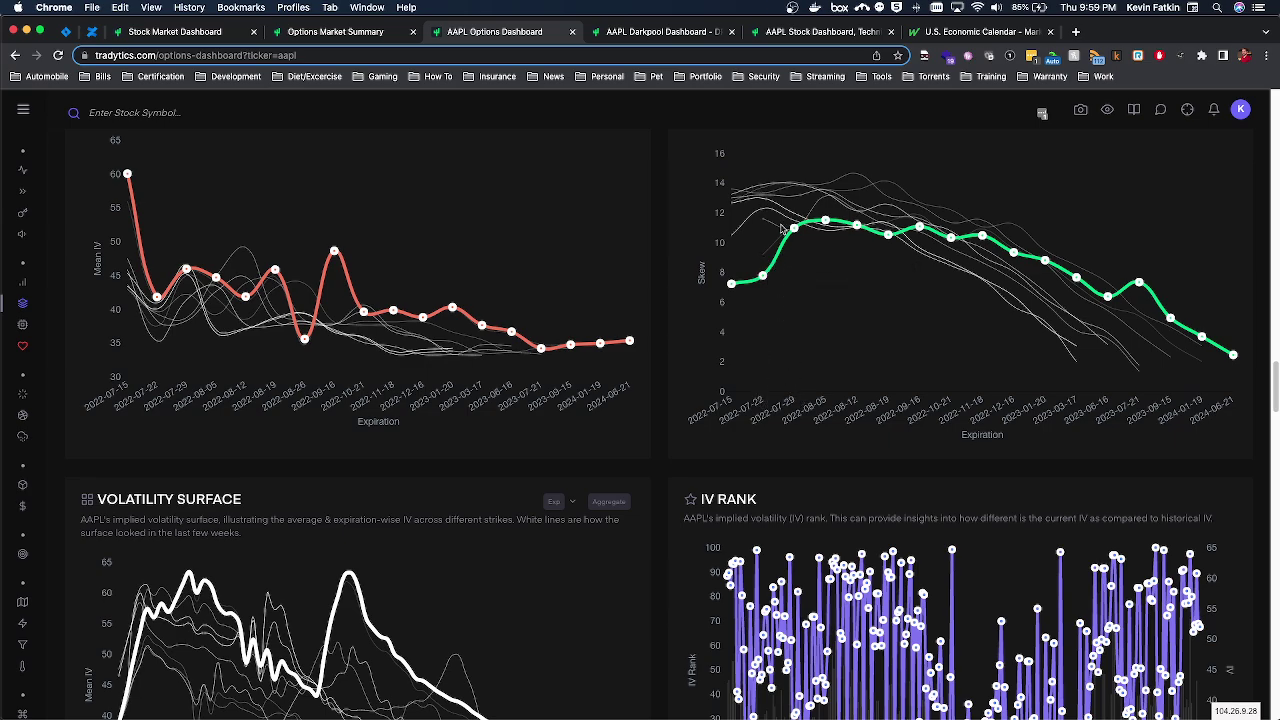
{"action": "mouse_move", "coordinate": [773, 271]}
{"action": "mouse_move", "coordinate": [797, 236]}
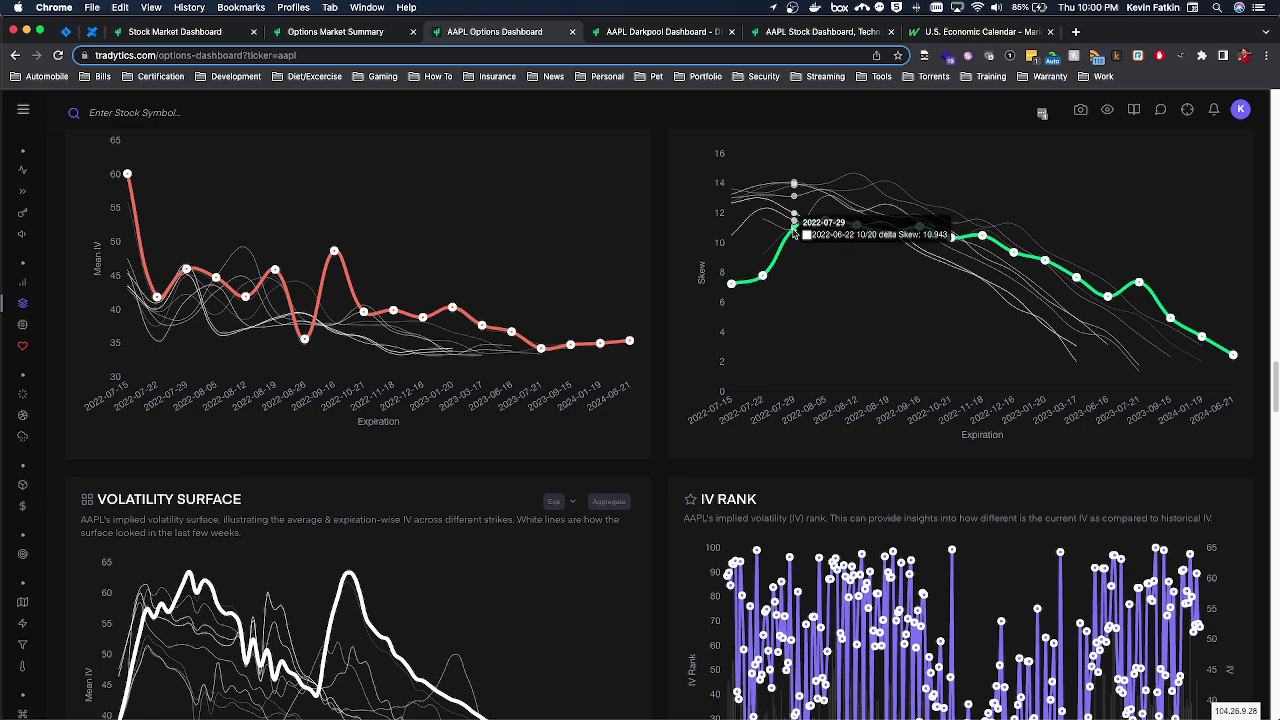
Examine the Volatility Surface curve across the higher strikes, beside the IV Rank chart.
{"action": "scroll", "coordinate": [768, 279], "scroll_direction": "down", "scroll_amount": 5}
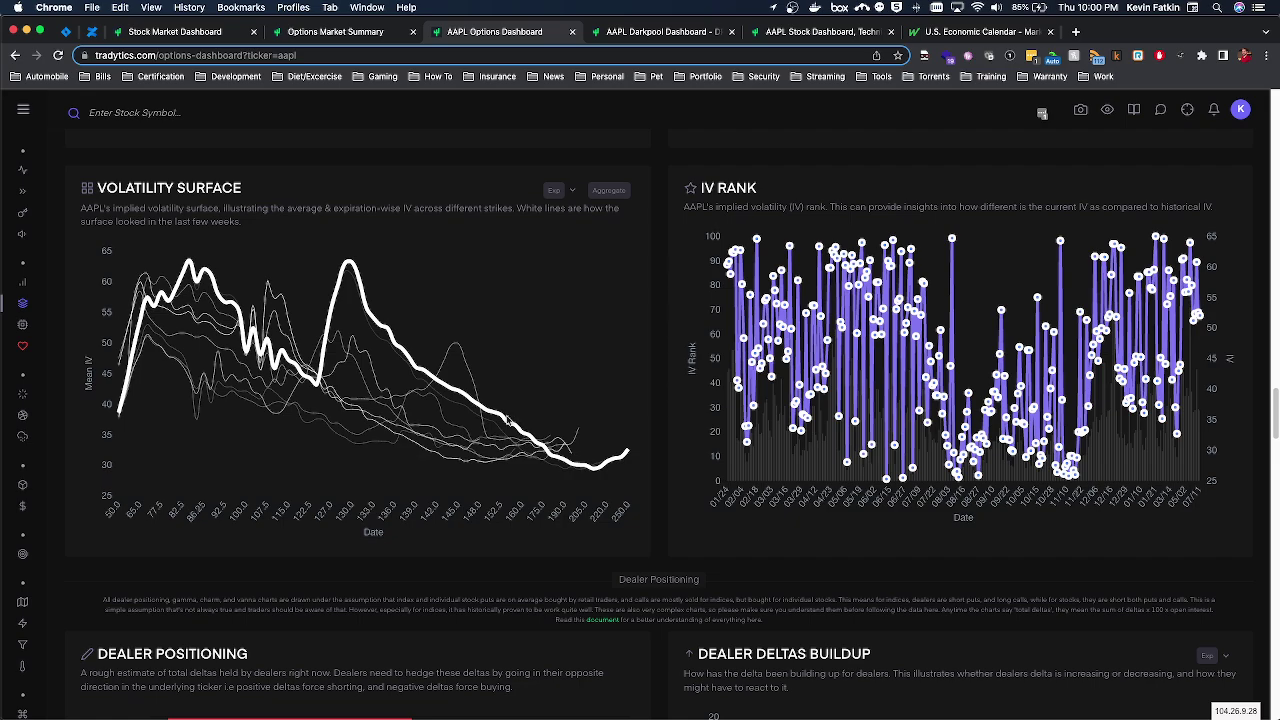
{"action": "scroll", "coordinate": [506, 425], "scroll_direction": "down", "scroll_amount": 2}
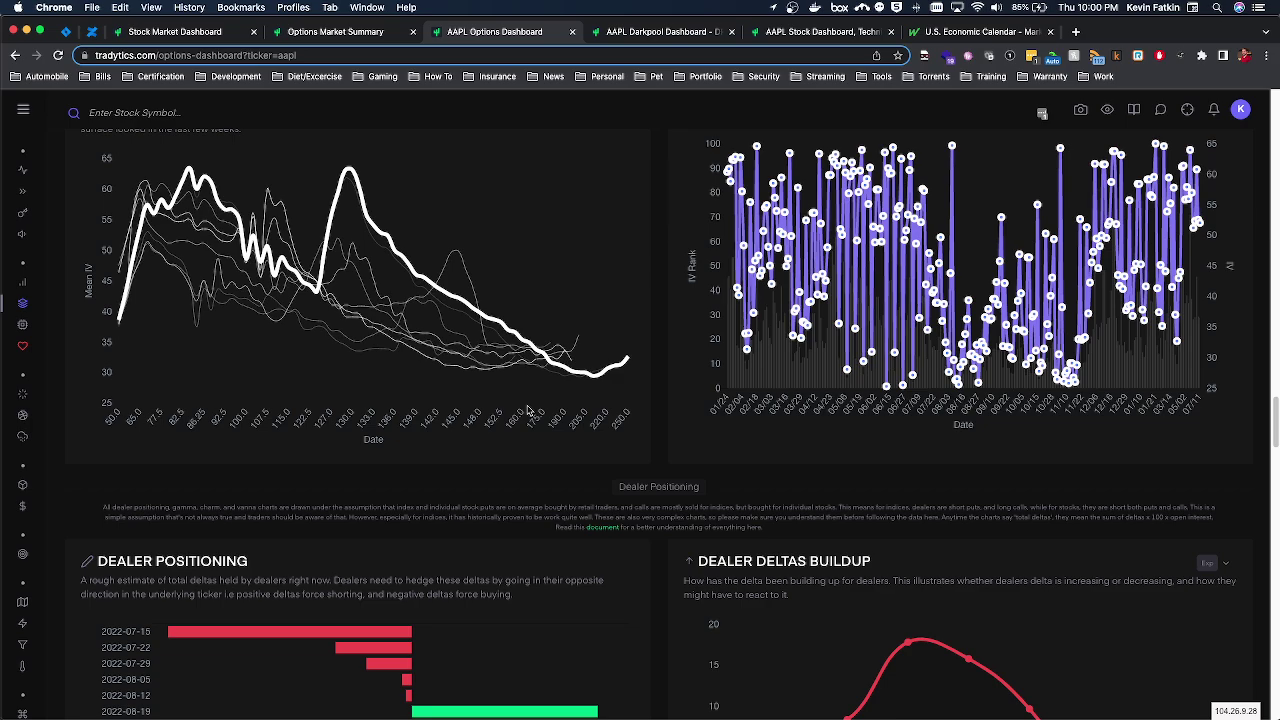
{"action": "scroll", "coordinate": [540, 400], "scroll_direction": "down", "scroll_amount": 5}
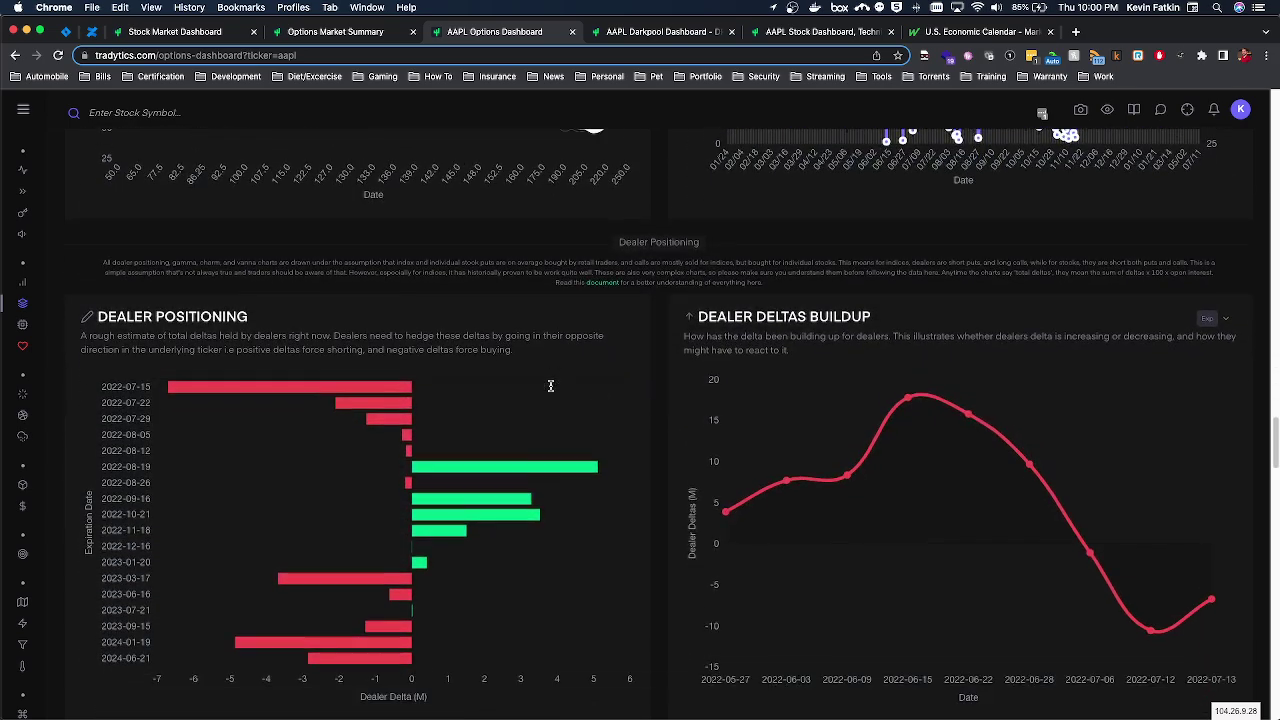
{"action": "scroll", "coordinate": [550, 385], "scroll_direction": "up", "scroll_amount": 3}
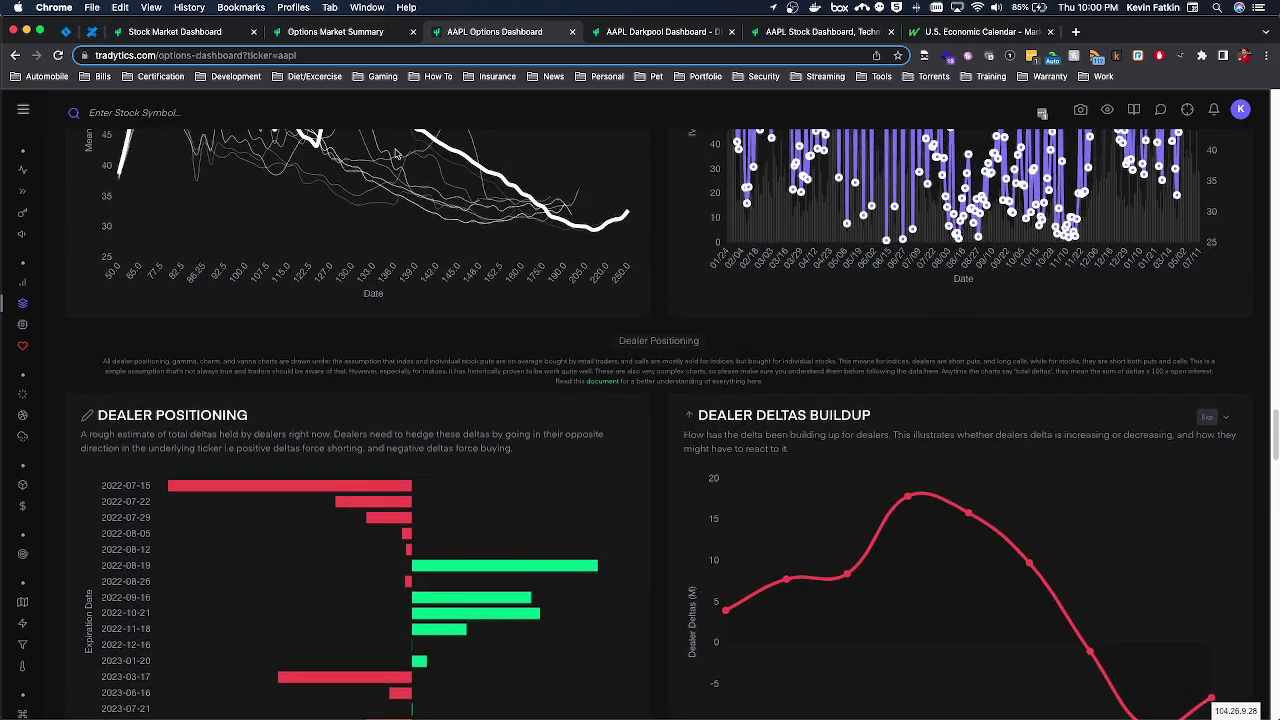
{"action": "scroll", "coordinate": [450, 175], "scroll_direction": "up", "scroll_amount": 1}
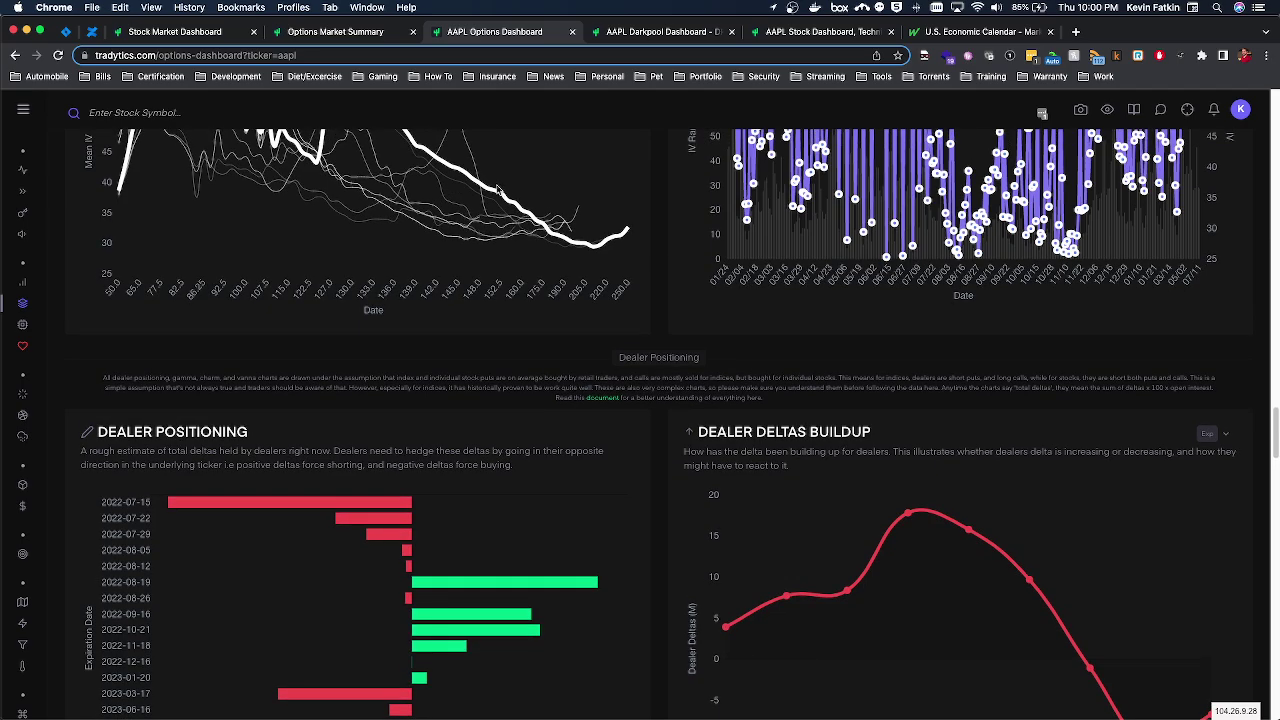
{"action": "scroll", "coordinate": [490, 190], "scroll_direction": "up", "scroll_amount": 1}
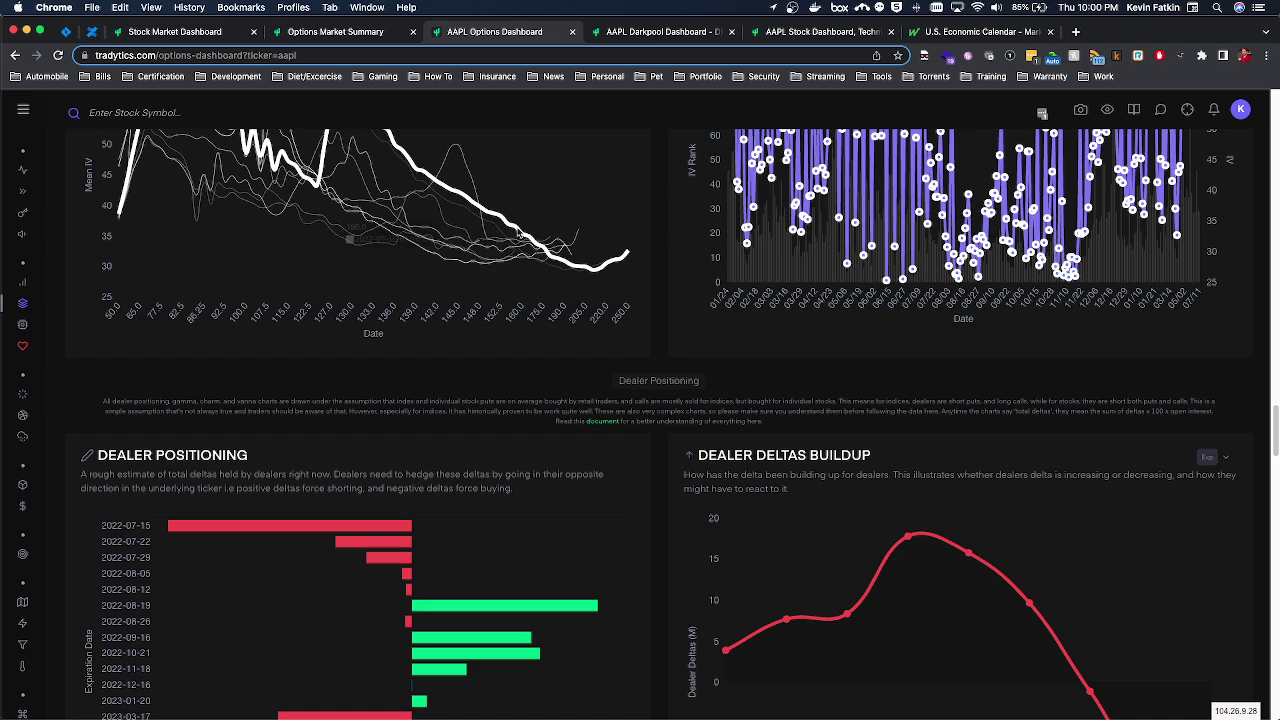
Review Dealer Positioning and Dealer Deltas Buildup, and inspect the 2022-07-15 bar in GEX by Expiration.
{"action": "scroll", "coordinate": [500, 235], "scroll_direction": "down", "scroll_amount": 5}
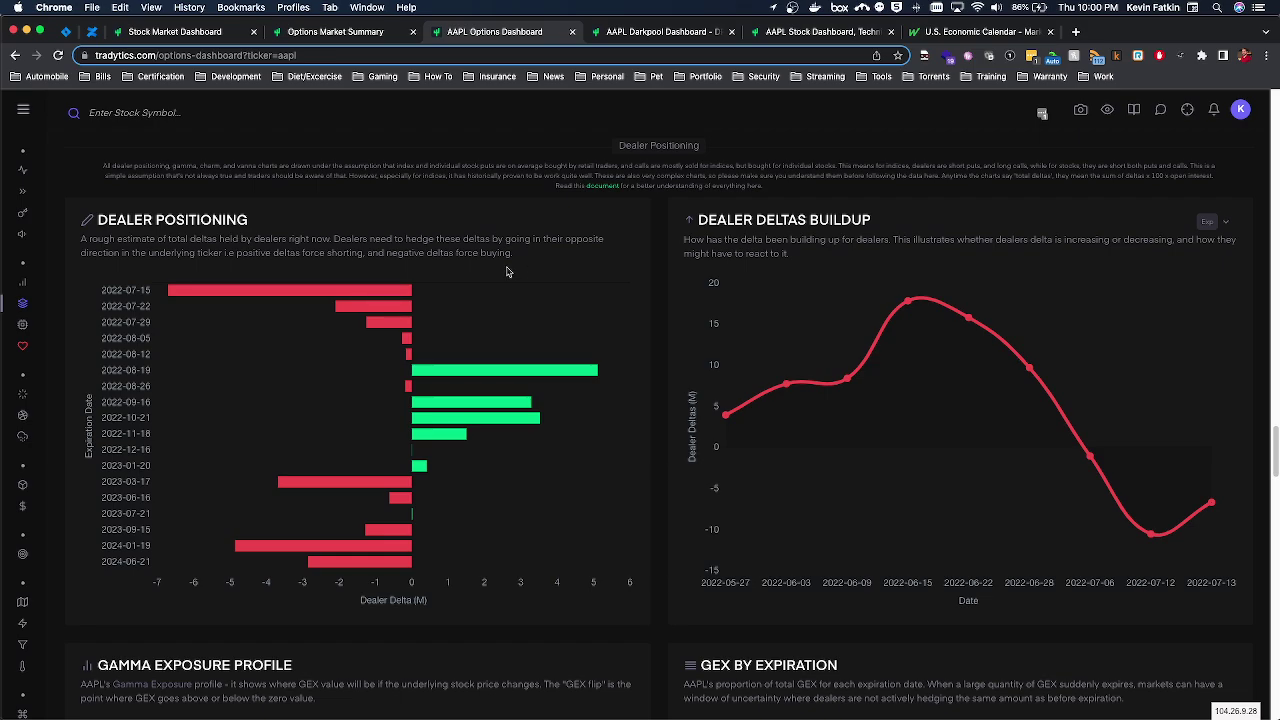
{"action": "scroll", "coordinate": [585, 261], "scroll_direction": "down", "scroll_amount": 5}
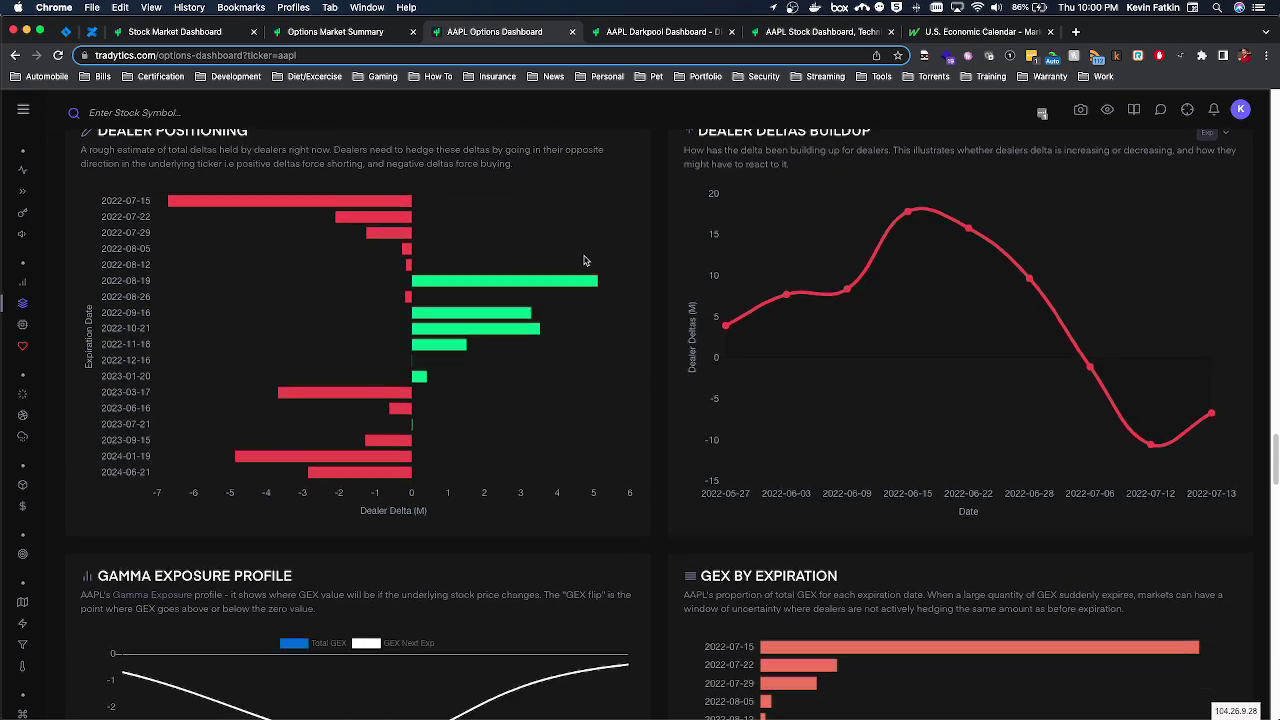
{"action": "scroll", "coordinate": [701, 288], "scroll_direction": "down", "scroll_amount": 3}
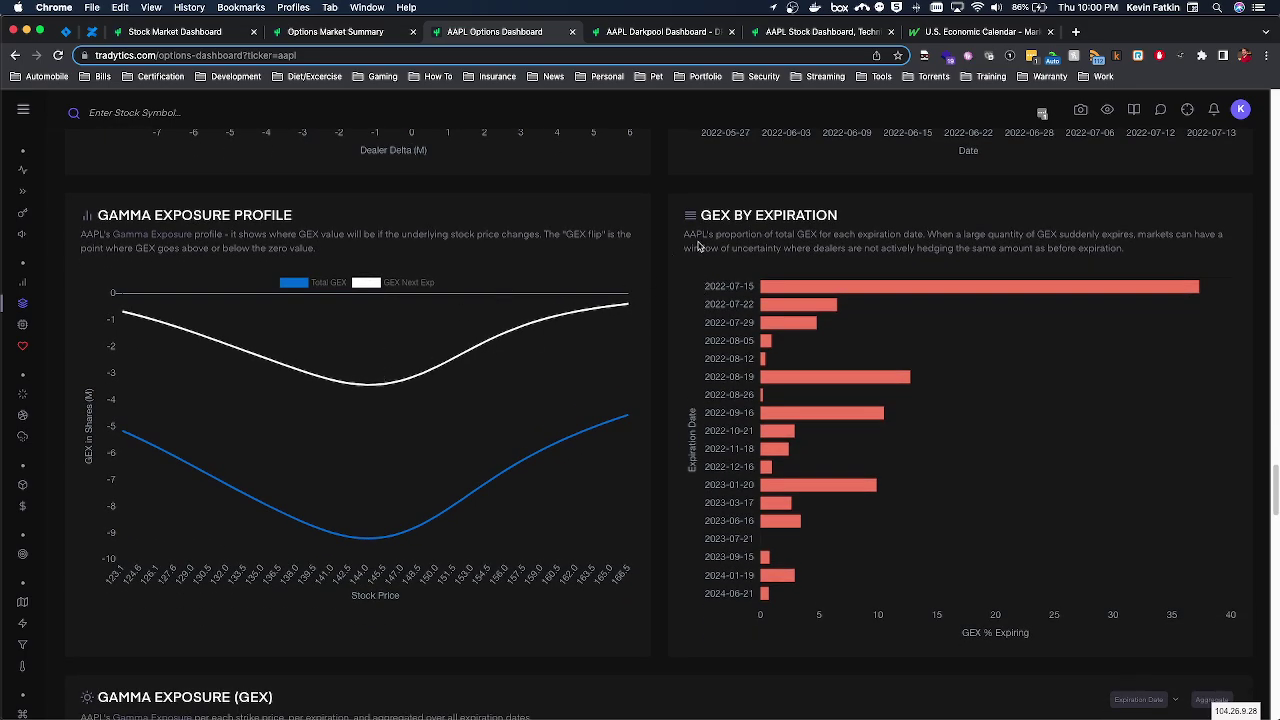
{"action": "mouse_move", "coordinate": [768, 292]}
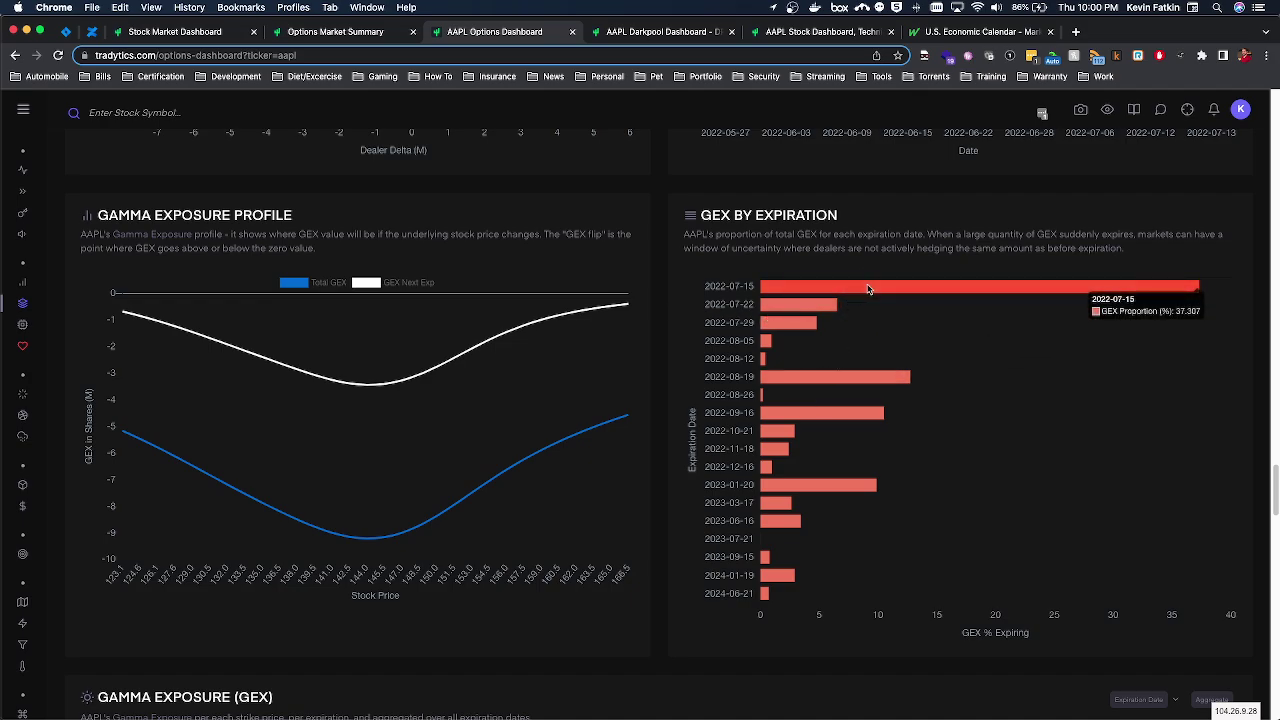
Inspect the largest bars in the Gamma Exposure (GEX) chart, including the 145 strike.
{"action": "scroll", "coordinate": [845, 370], "scroll_direction": "down", "scroll_amount": 5}
{"action": "scroll", "coordinate": [839, 366], "scroll_direction": "down", "scroll_amount": 3}
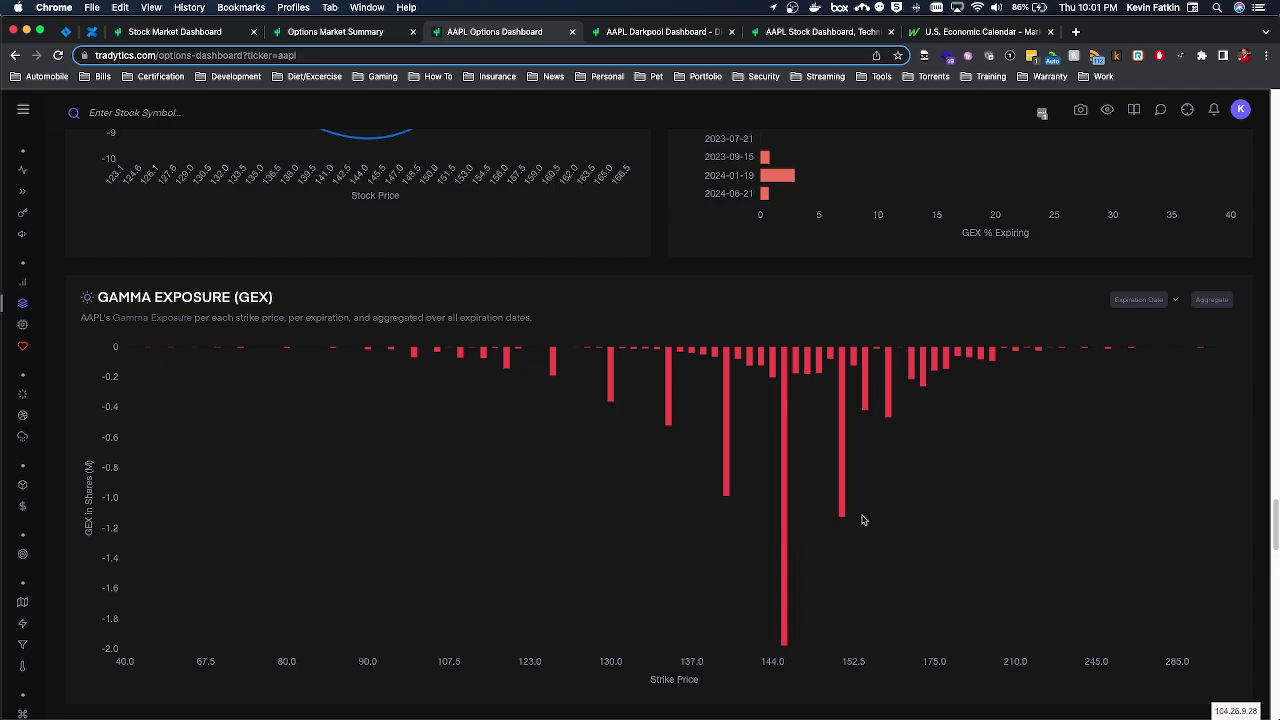
{"action": "mouse_move", "coordinate": [844, 508]}
{"action": "mouse_move", "coordinate": [843, 467]}
{"action": "mouse_move", "coordinate": [784, 455]}
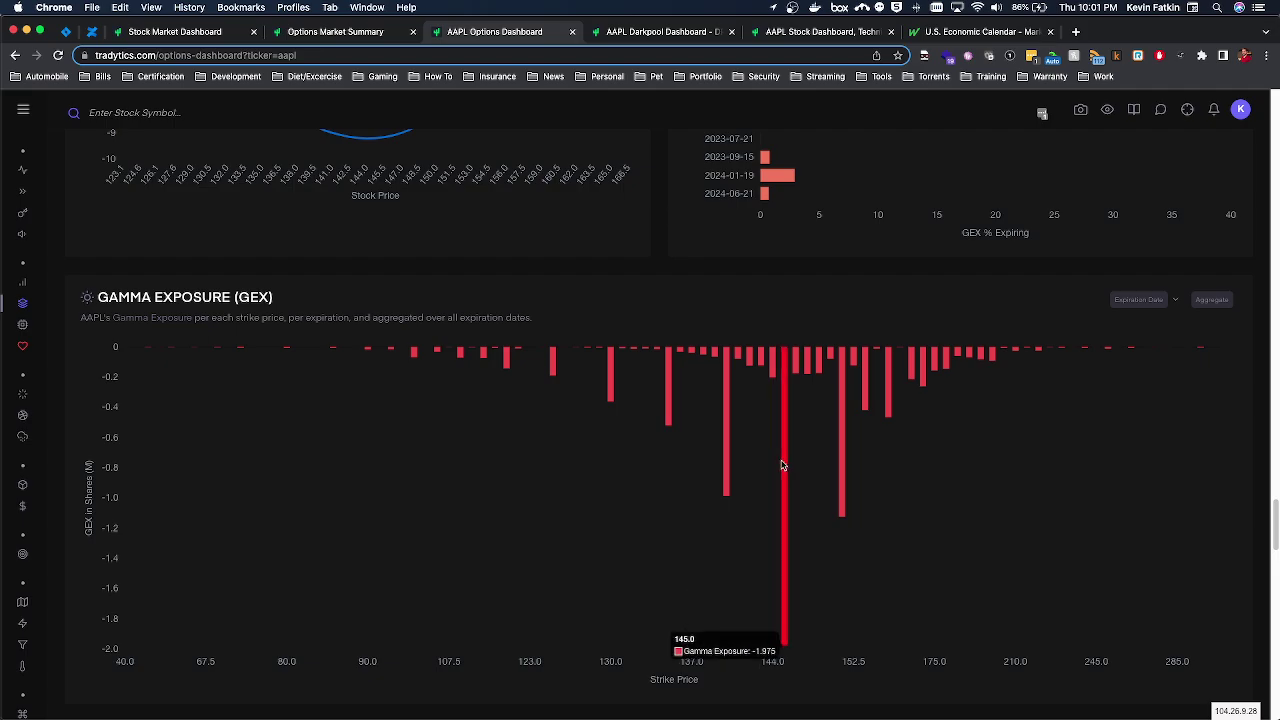
Study the Charm Effects chart's 2022-07-15 bar and highlight the description's wording on buying back the underlying.
{"action": "scroll", "coordinate": [785, 460], "scroll_direction": "down", "scroll_amount": 3}
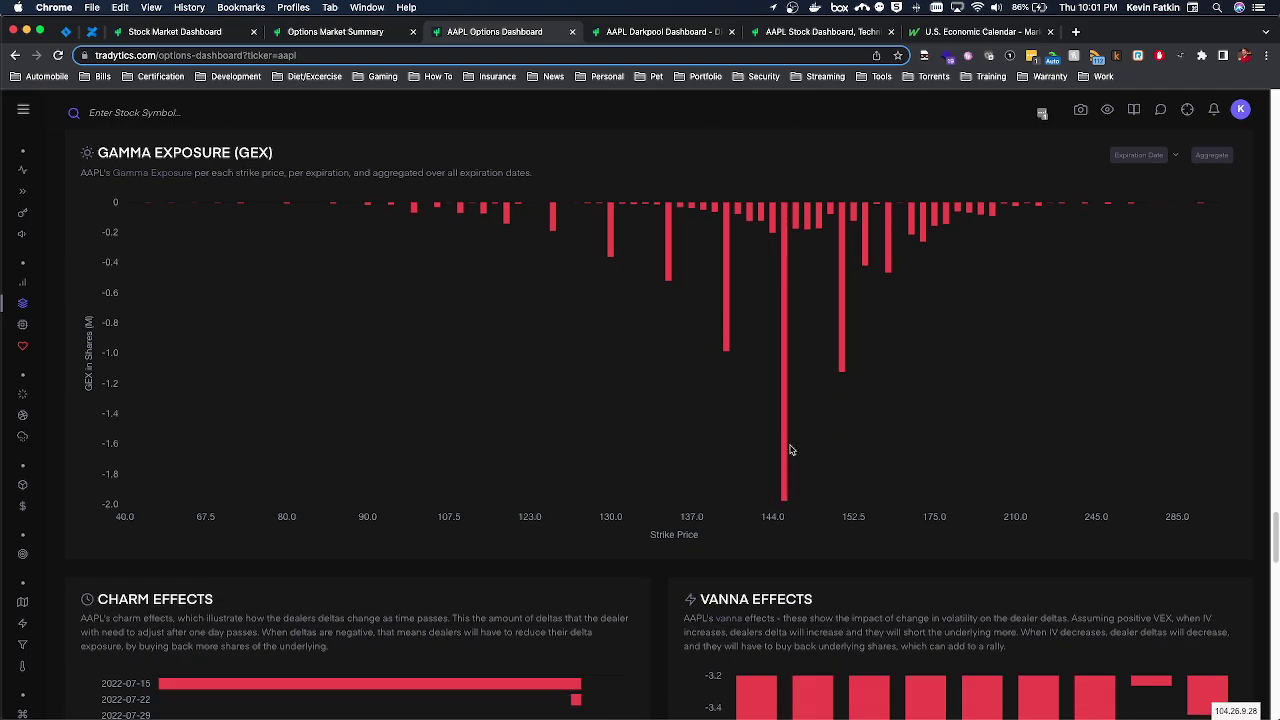
{"action": "scroll", "coordinate": [790, 450], "scroll_direction": "down", "scroll_amount": 7}
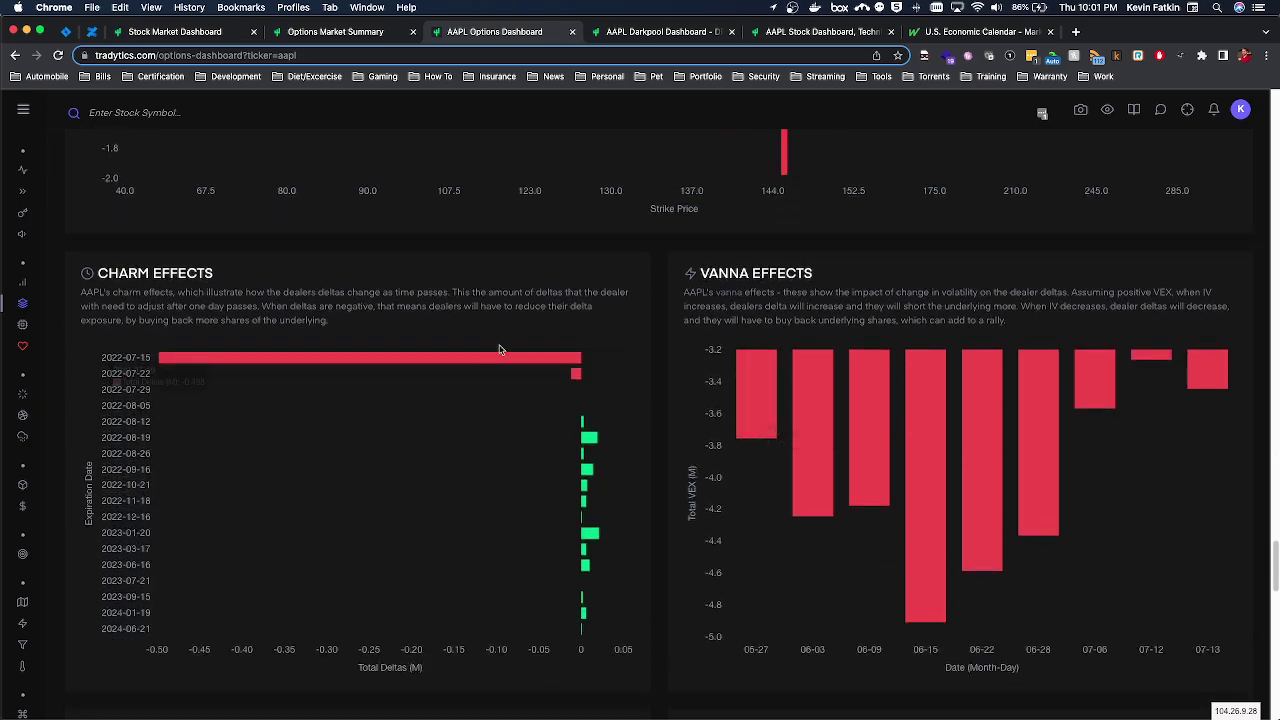
{"action": "mouse_move", "coordinate": [493, 362]}
{"action": "mouse_move", "coordinate": [220, 358]}
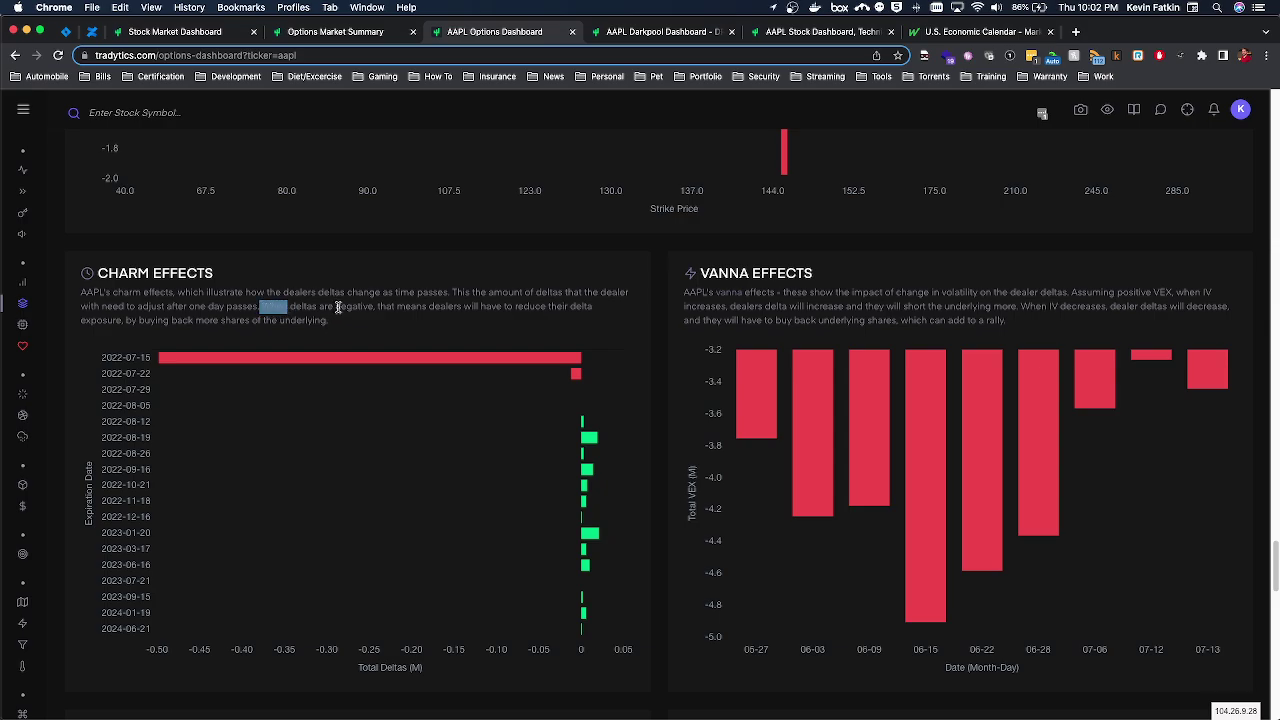
{"action": "mouse_move", "coordinate": [382, 359]}
{"action": "left_click_drag", "start_coordinate": [178, 319], "coordinate": [290, 319]}
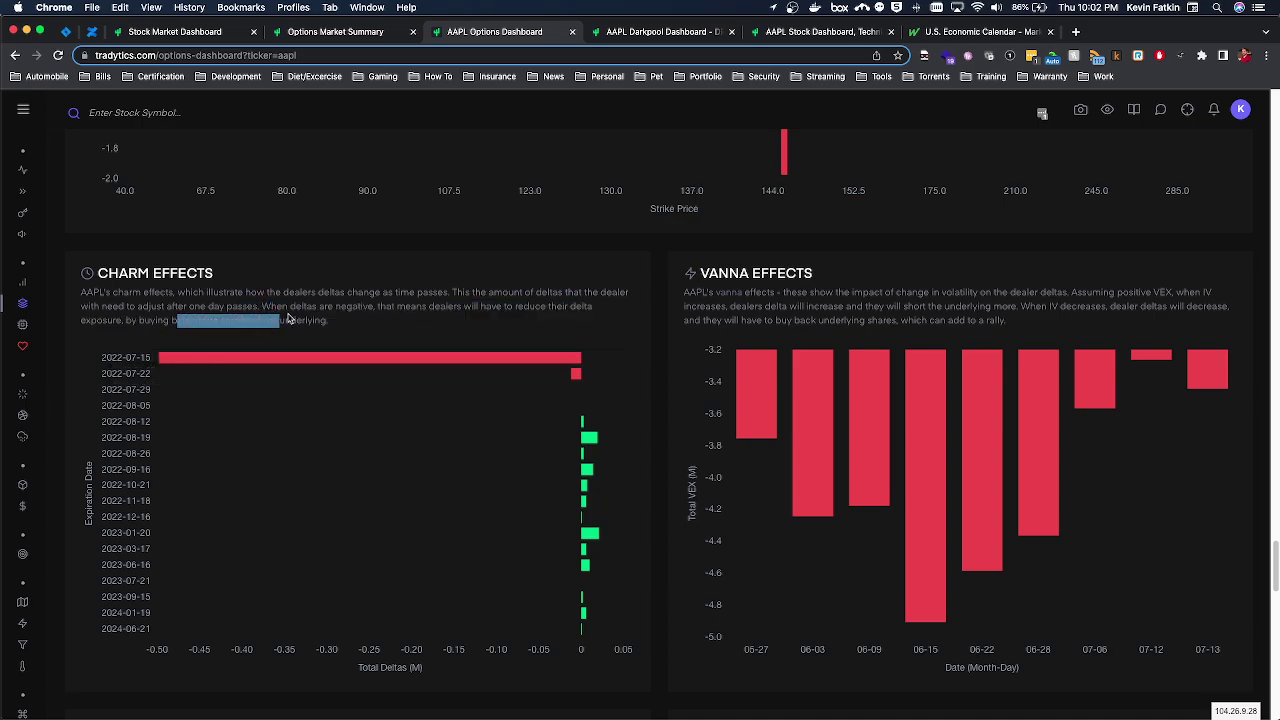
{"action": "left_click", "coordinate": [290, 319]}
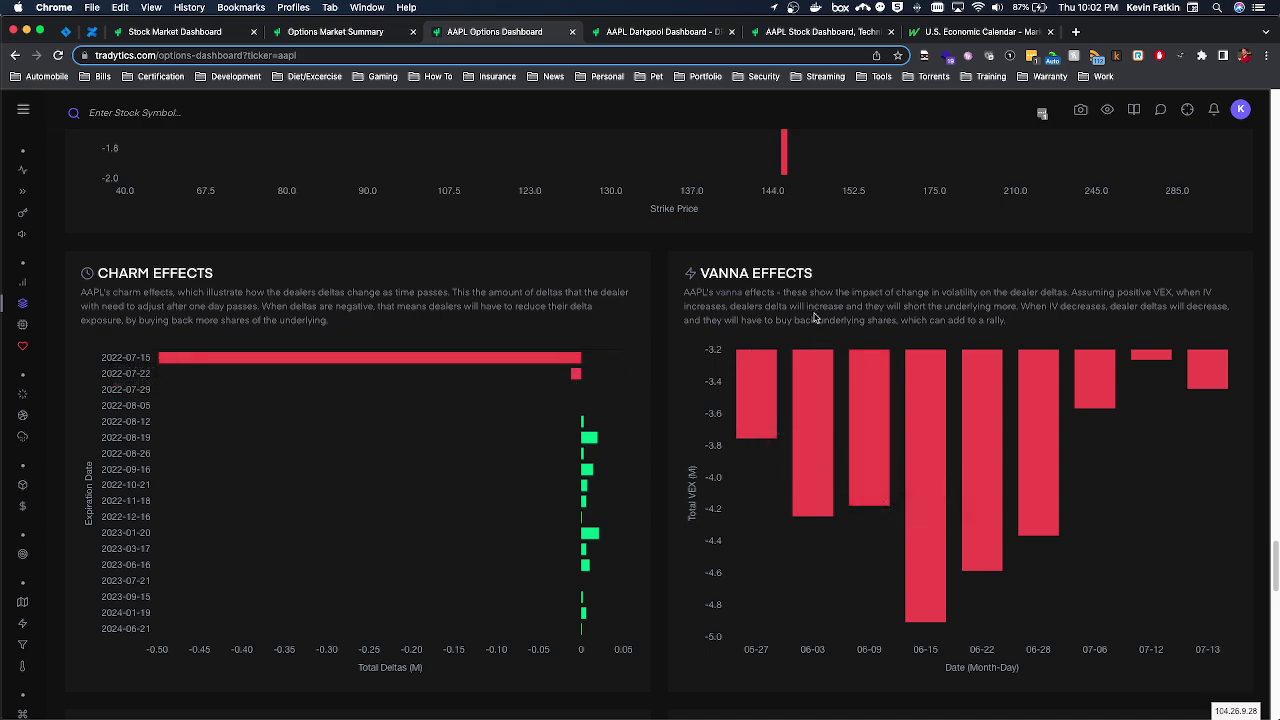
Highlight the Vanna Effects explanation of rising and falling IV, and inspect the 06-22 bar.
{"action": "left_click_drag", "start_coordinate": [807, 291], "coordinate": [912, 306]}
{"action": "left_click", "coordinate": [908, 314]}
{"action": "left_click_drag", "start_coordinate": [1018, 307], "coordinate": [1008, 324]}
{"action": "left_click", "coordinate": [910, 319]}
{"action": "mouse_move", "coordinate": [981, 405]}
Review the Largest Orders and Unusual Contracts charts and the Calls and Puts Top Contracts tables.
{"action": "scroll", "coordinate": [975, 410], "scroll_direction": "down", "scroll_amount": 5}
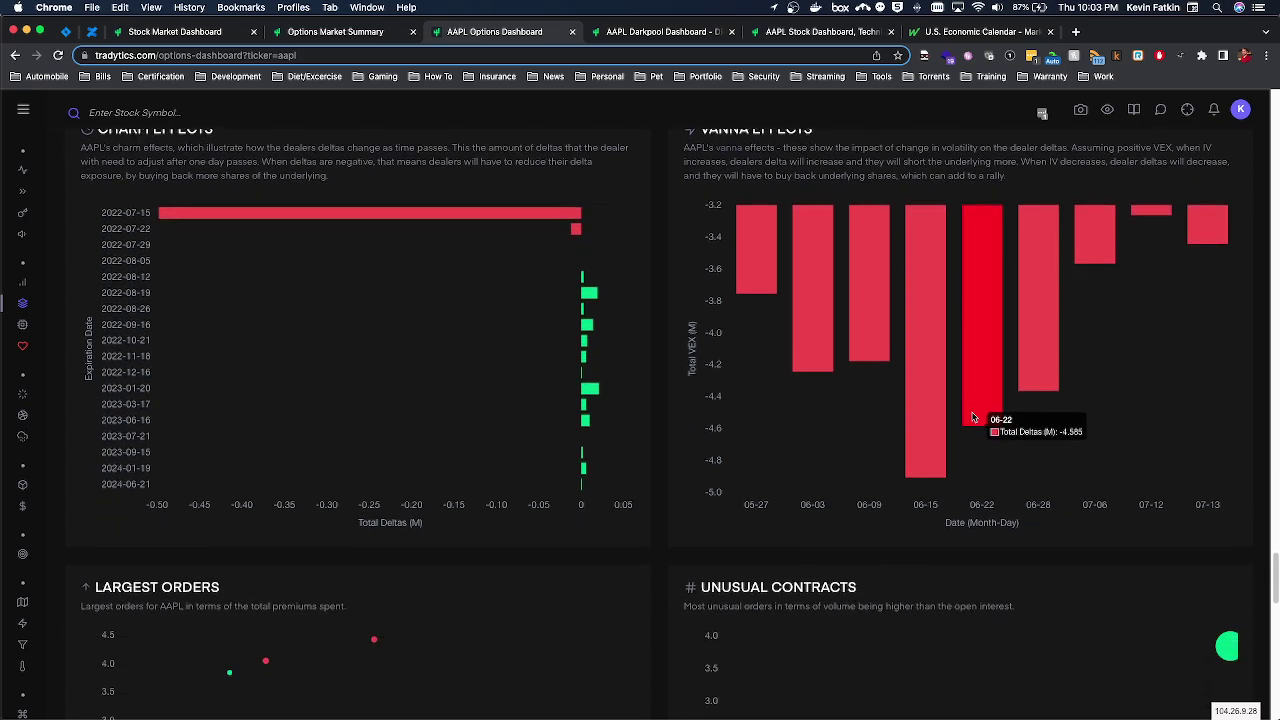
{"action": "scroll", "coordinate": [968, 413], "scroll_direction": "down", "scroll_amount": 5}
{"action": "scroll", "coordinate": [945, 402], "scroll_direction": "down", "scroll_amount": 4}
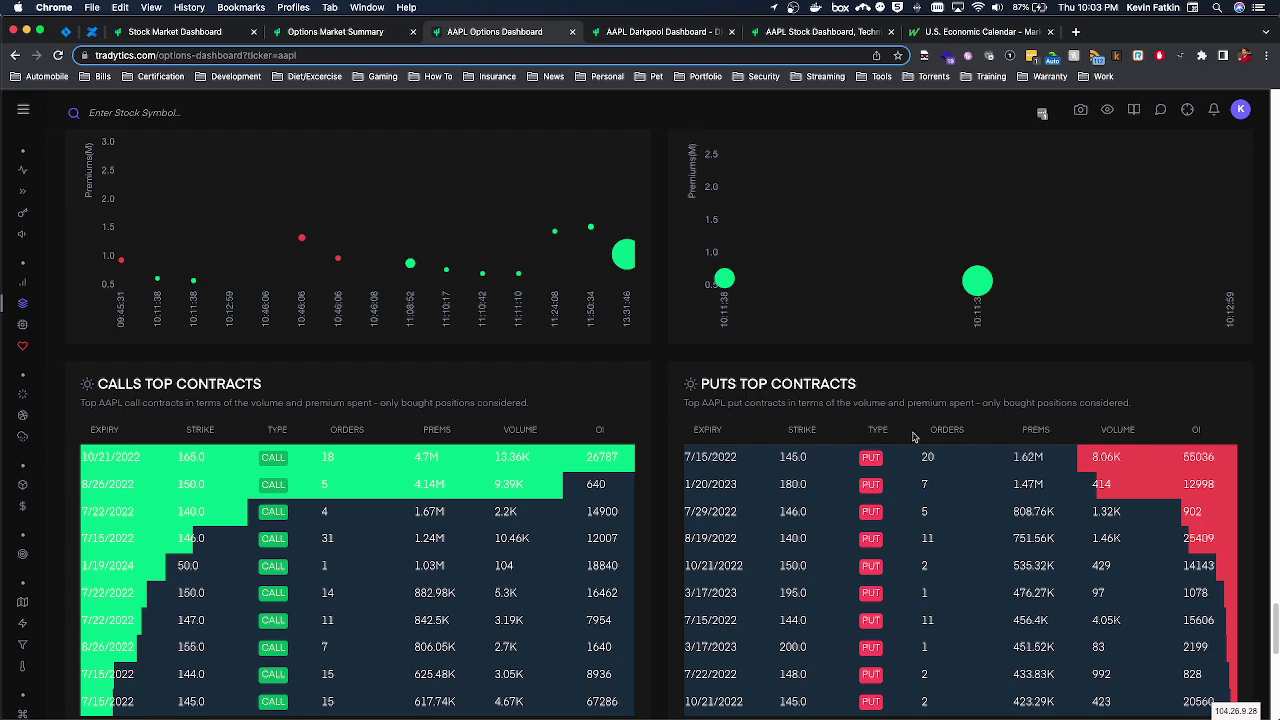
{"action": "scroll", "coordinate": [913, 437], "scroll_direction": "down", "scroll_amount": 2}
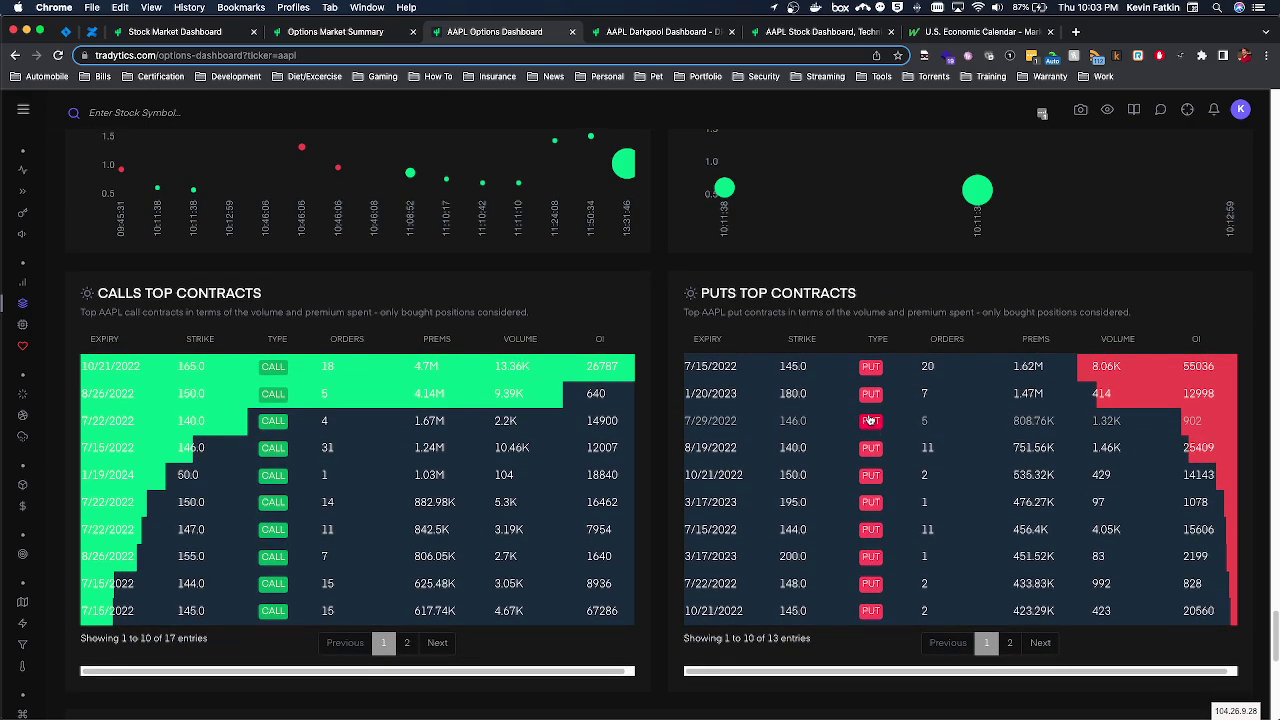
{"action": "scroll", "coordinate": [870, 420], "scroll_direction": "up", "scroll_amount": 2}
{"action": "scroll", "coordinate": [586, 414], "scroll_direction": "down", "scroll_amount": 4}
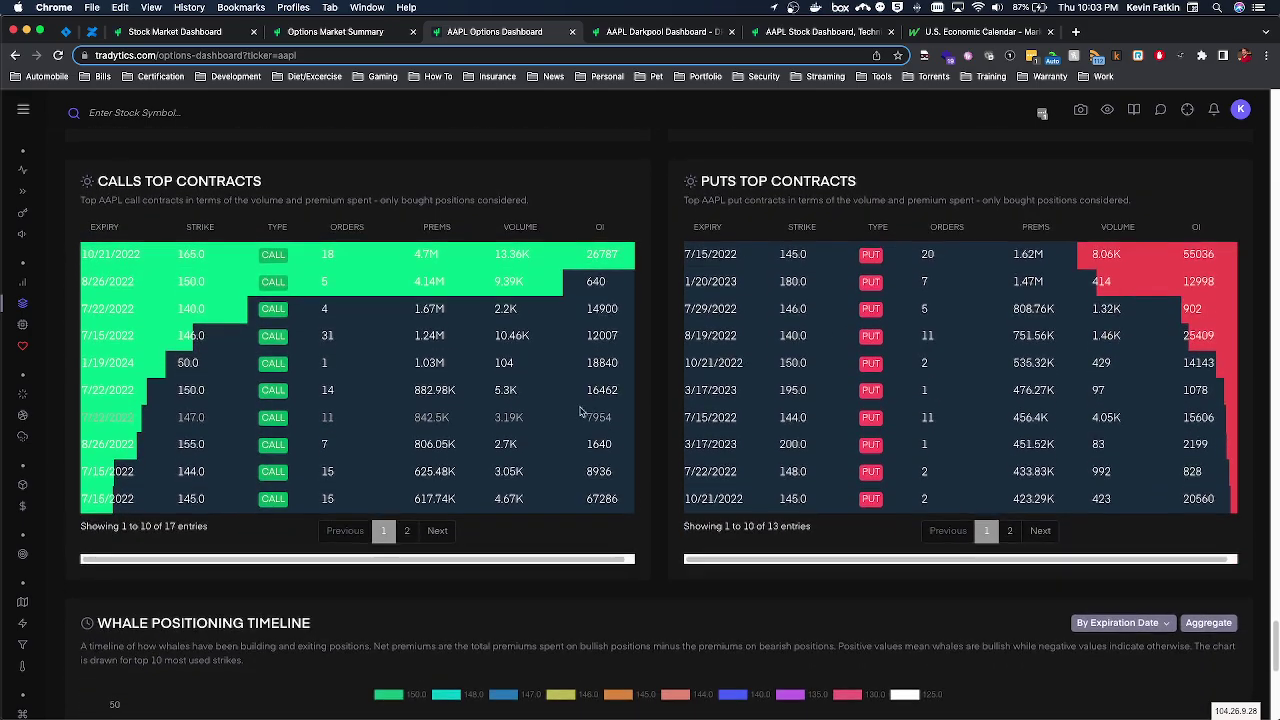
Examine the Whale Positioning Timeline and inspect the cumulative net premiums on the 145.0 strike line.
{"action": "scroll", "coordinate": [482, 282], "scroll_direction": "down", "scroll_amount": 5}
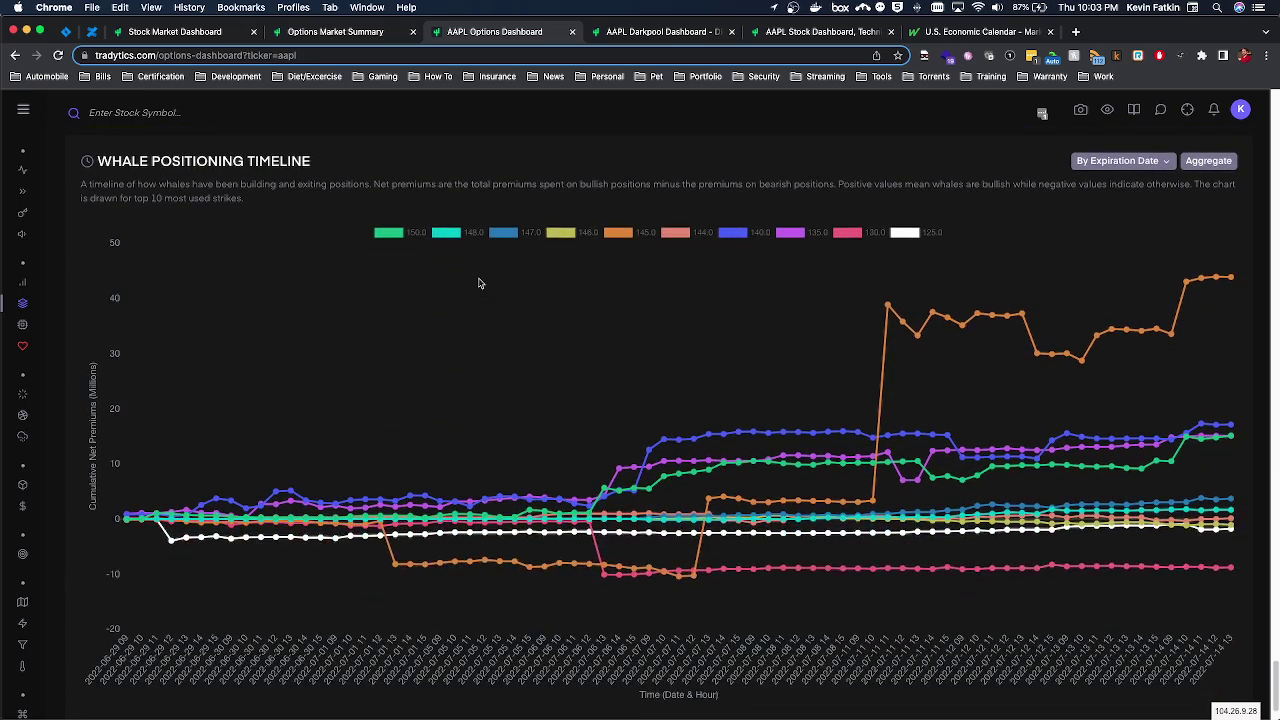
{"action": "scroll", "coordinate": [477, 280], "scroll_direction": "up", "scroll_amount": 3}
{"action": "scroll", "coordinate": [478, 283], "scroll_direction": "up", "scroll_amount": 2}
{"action": "scroll", "coordinate": [476, 388], "scroll_direction": "down", "scroll_amount": 4}
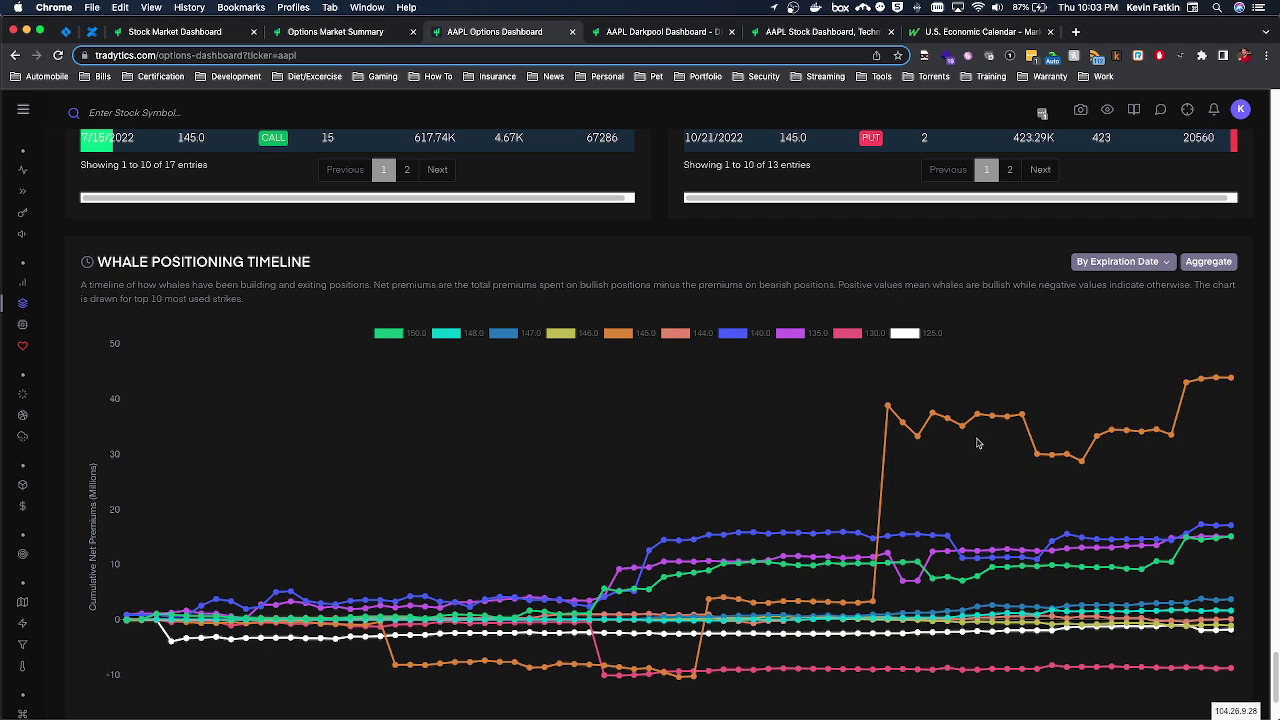
{"action": "mouse_move", "coordinate": [1008, 416]}
{"action": "mouse_move", "coordinate": [1110, 436]}
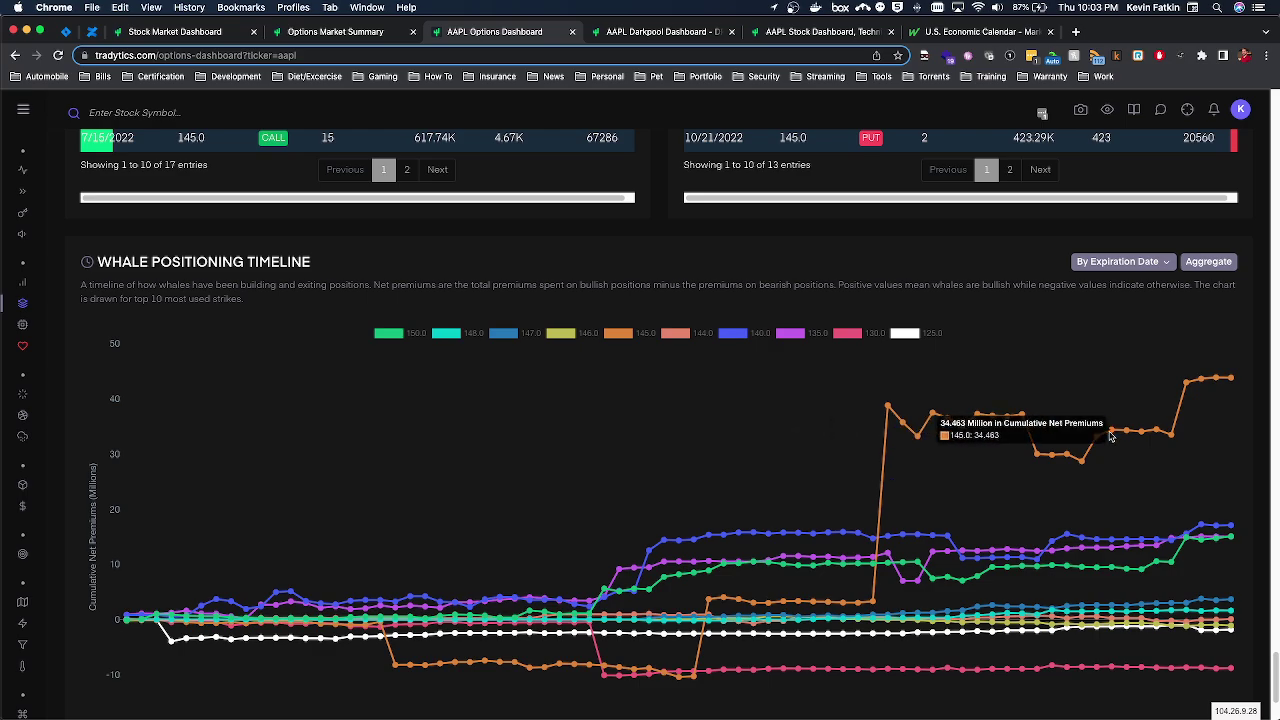
Switch to Discord, close the enlarged darkpool density image and open the tradytics-bots channel.
{"action": "key", "text": "super+Tab"}
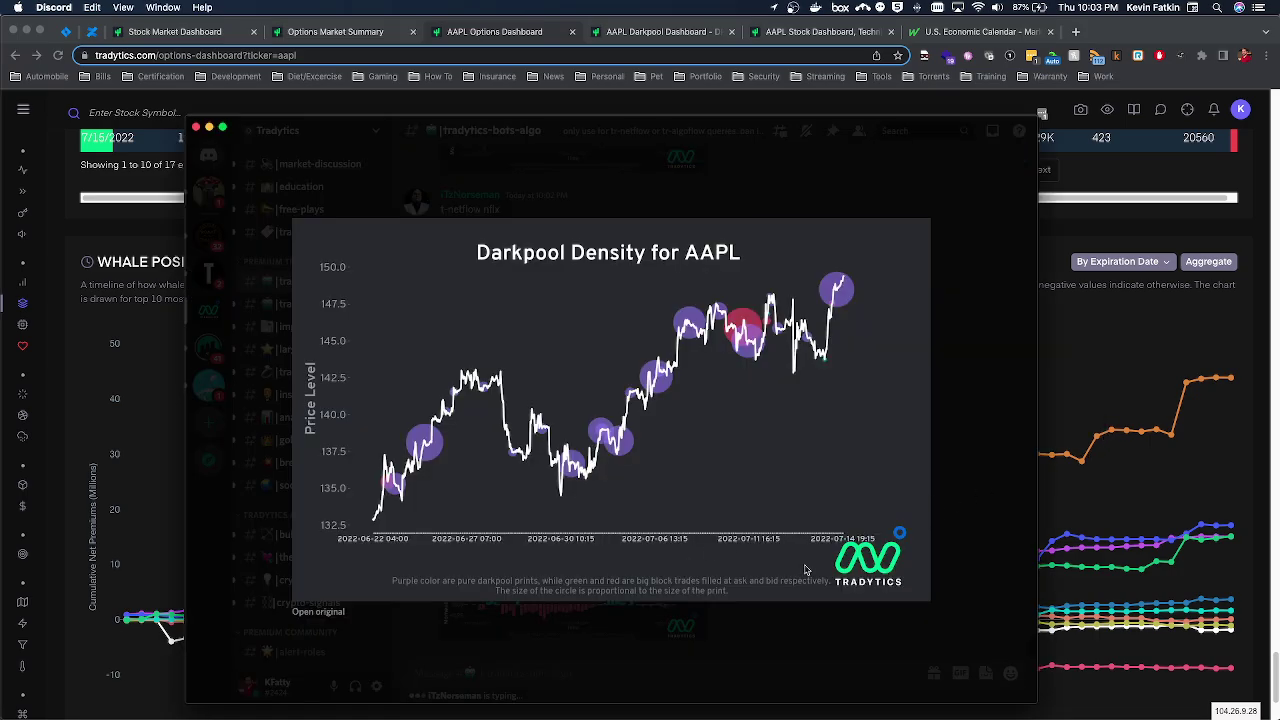
{"action": "key", "text": "Escape"}
{"action": "type", "text": "t"}
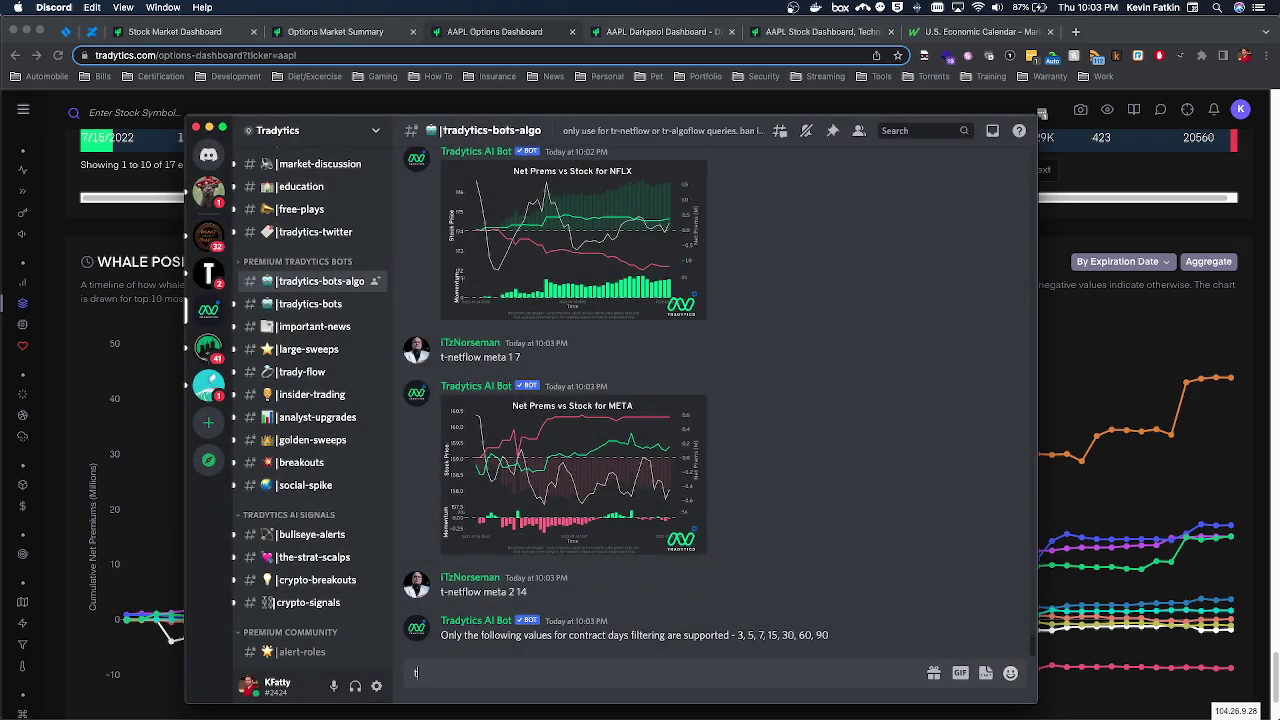
{"action": "left_click", "coordinate": [300, 304]}
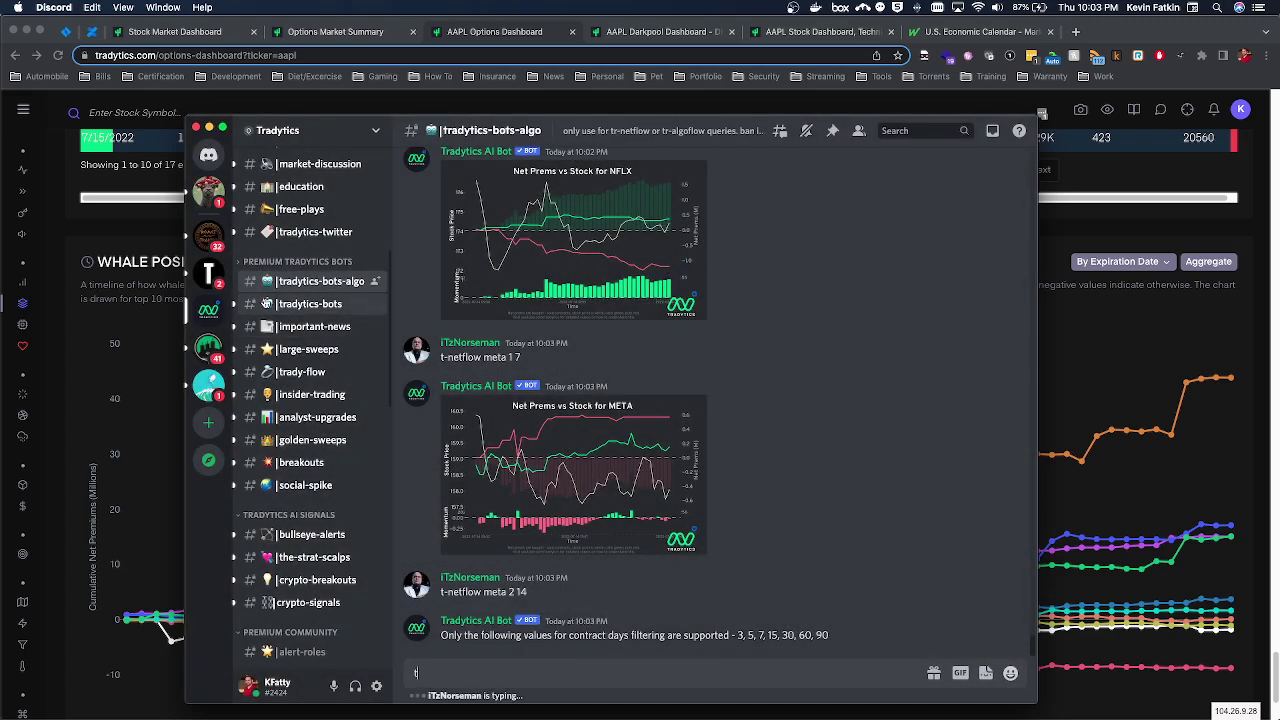
Send the bot command "t-whalewatch aapl" and examine the enlarged Whale Watch chart.
{"action": "type", "text": "t0-w"}
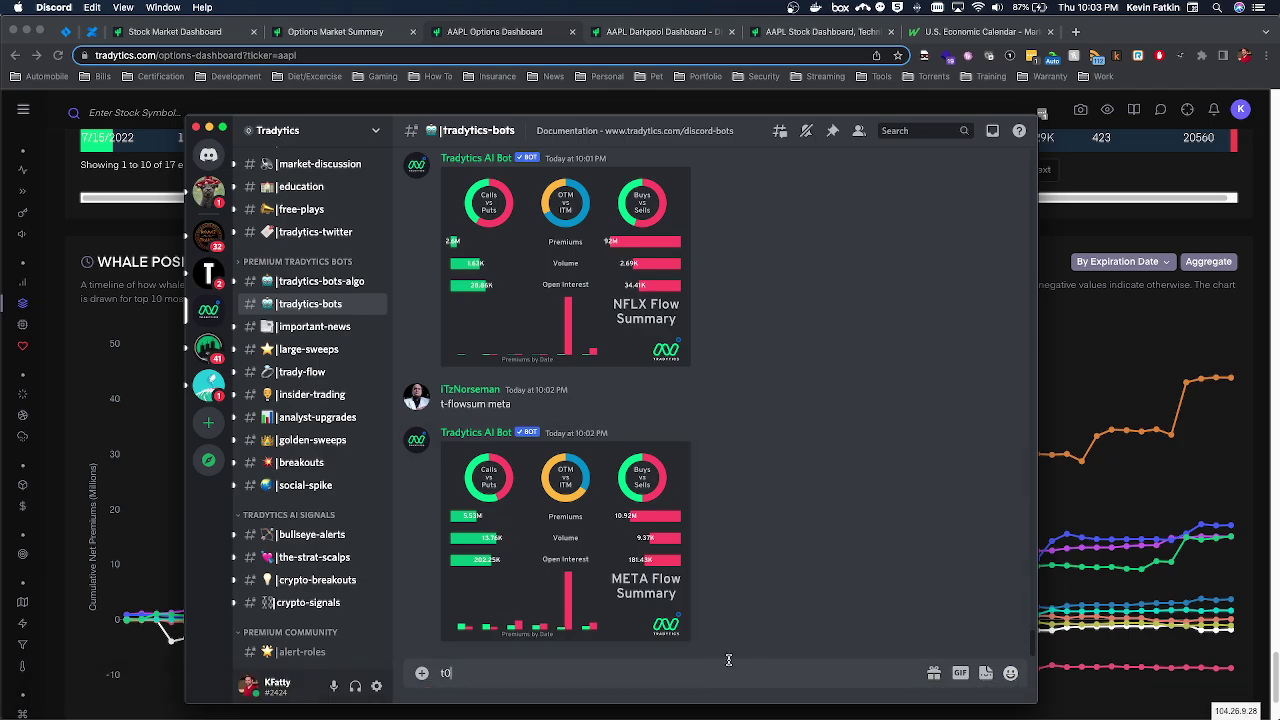
{"action": "key", "text": "BackSpace"}
{"action": "type", "text": "-whales"}
{"action": "key", "text": "BackSpace"}
{"action": "key", "text": "BackSpace"}
{"action": "type", "text": "ewatch aapl"}
{"action": "key", "text": "Return"}
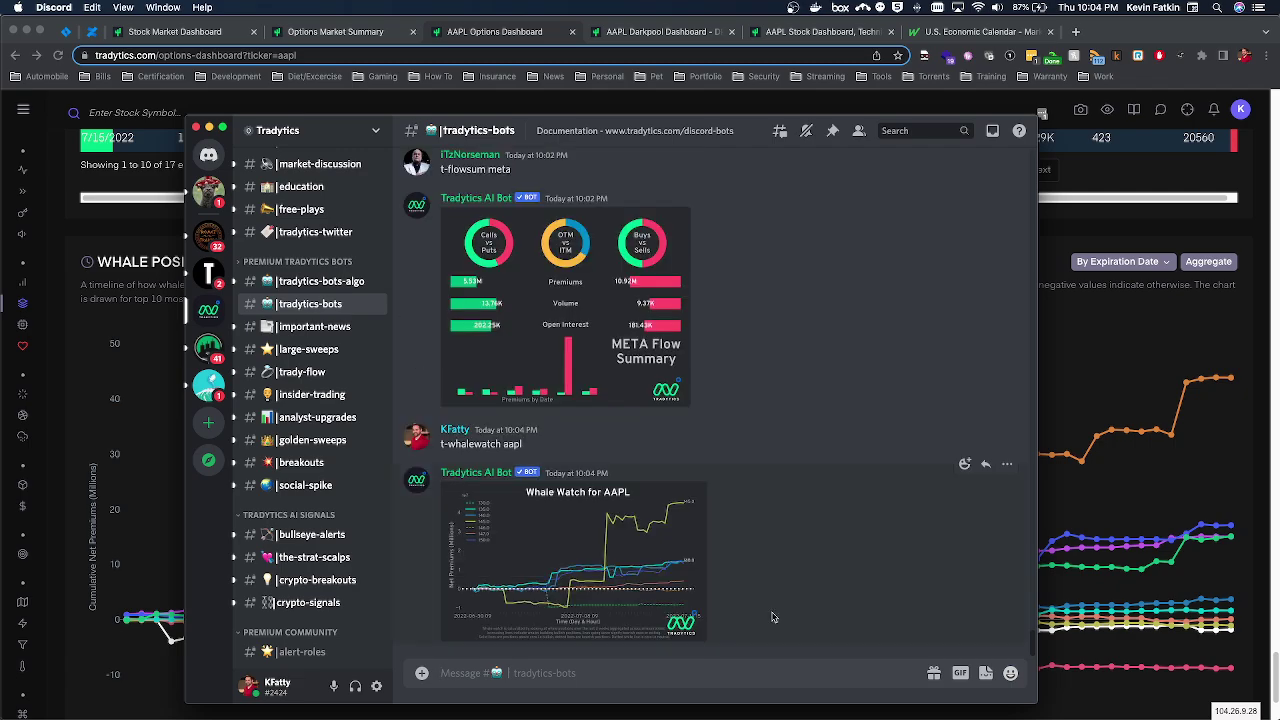
{"action": "left_click", "coordinate": [652, 568]}
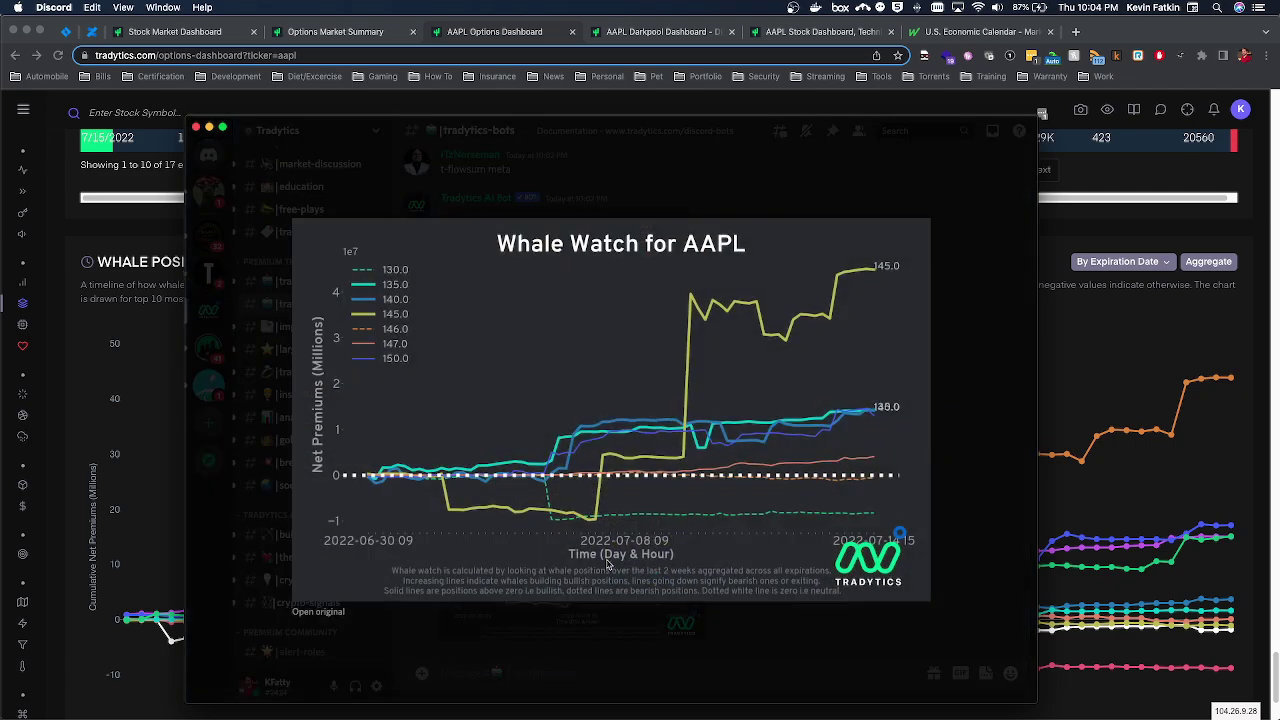
{"action": "left_click", "coordinate": [979, 485]}
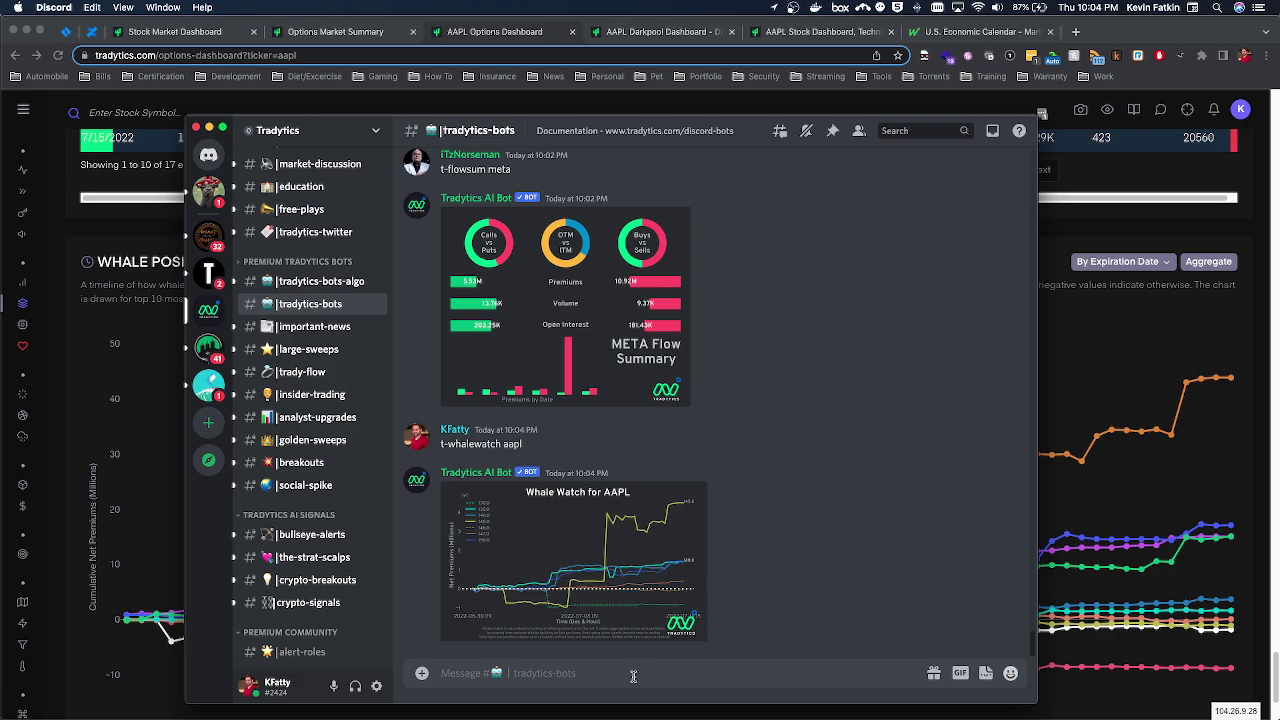
Request AAPL's flow summary with "t-flowsum aapl" and its AI predictions with "t-all aapl".
{"action": "type", "text": "t-flowsum aapl"}
{"action": "key", "text": "Return"}
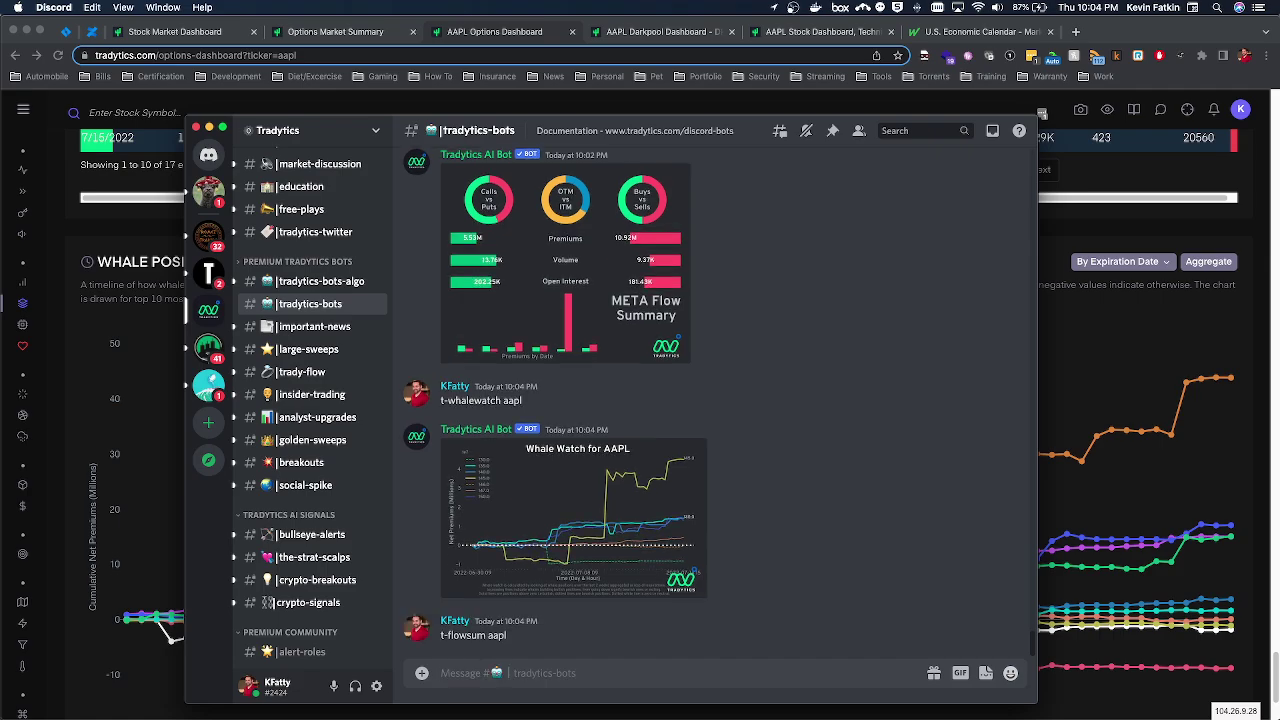
{"action": "type", "text": "t-all aapl"}
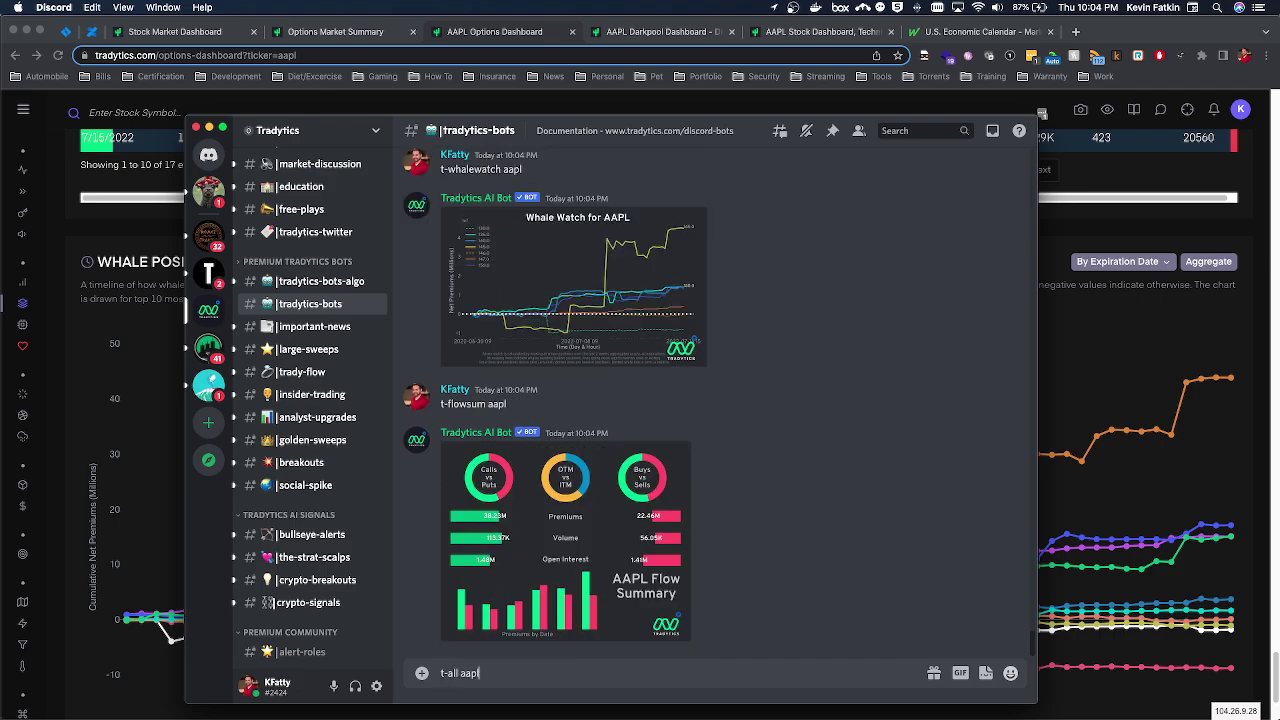
{"action": "key", "text": "Return"}
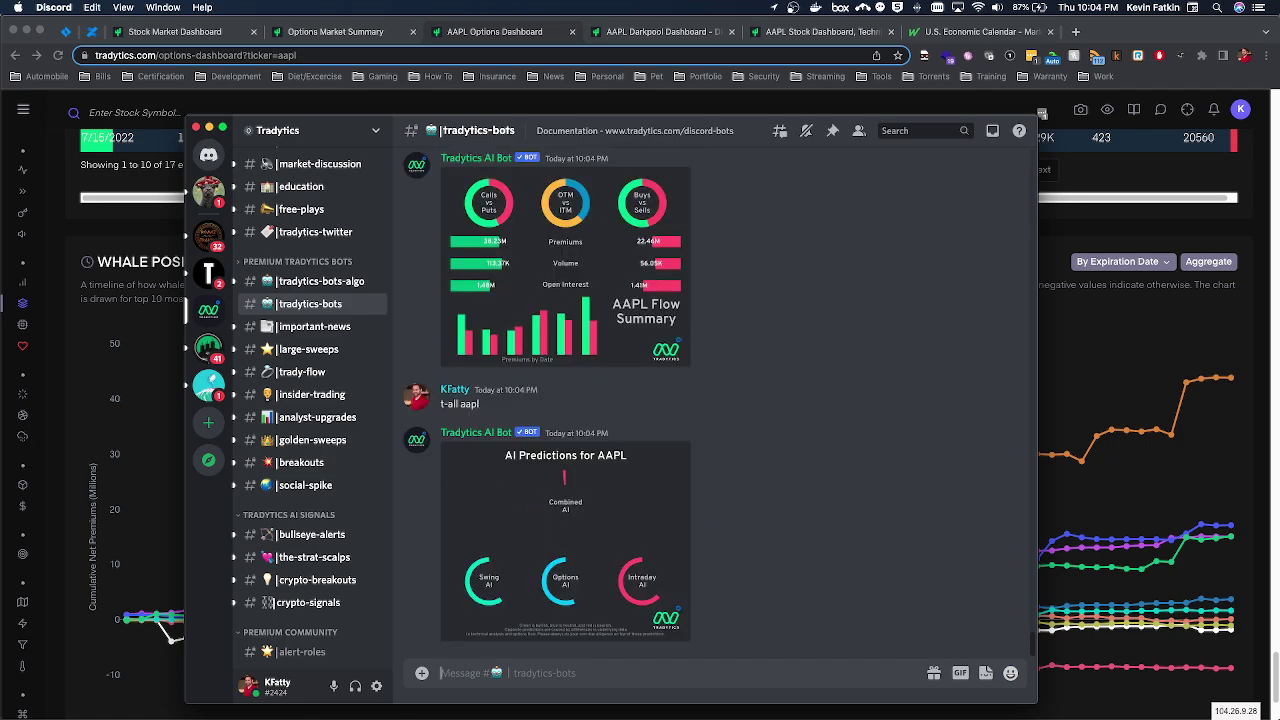
Examine the Combined, Swing, Options and Intraday AI gauges in the enlarged AAPL predictions image.
{"action": "left_click", "coordinate": [652, 562]}
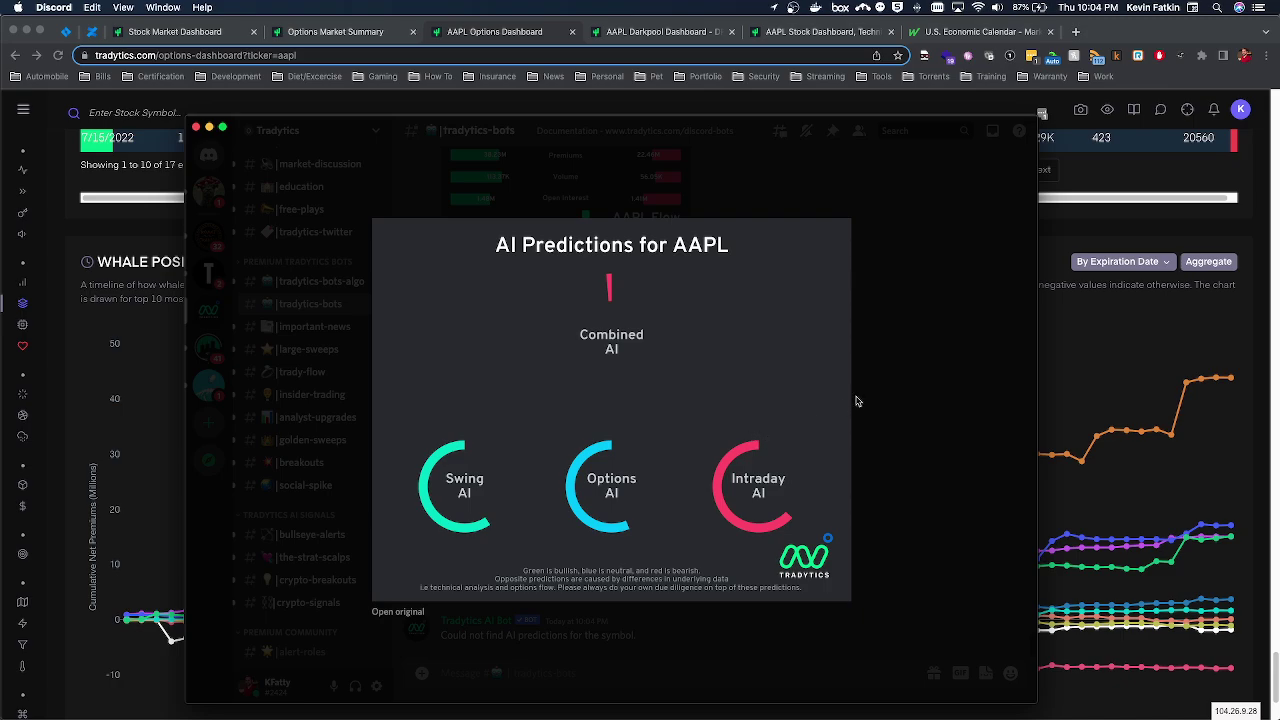
{"action": "left_click", "coordinate": [919, 380]}
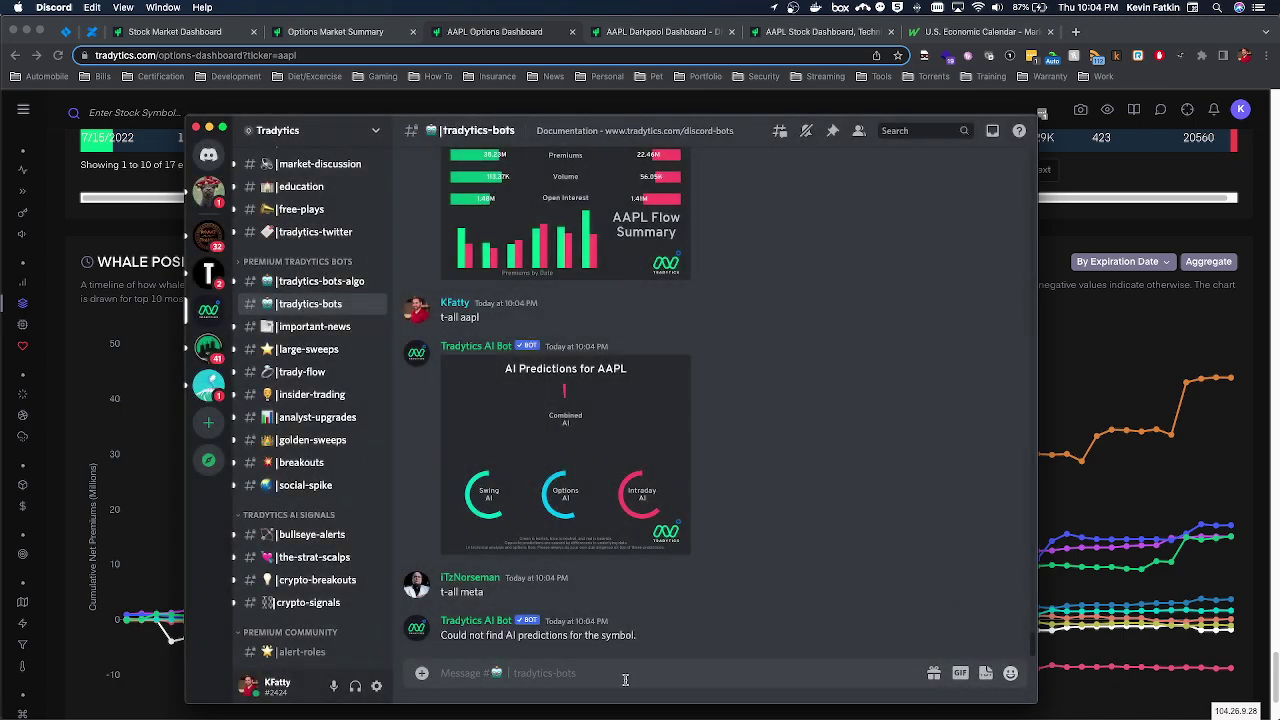
{"action": "left_click", "coordinate": [640, 485]}
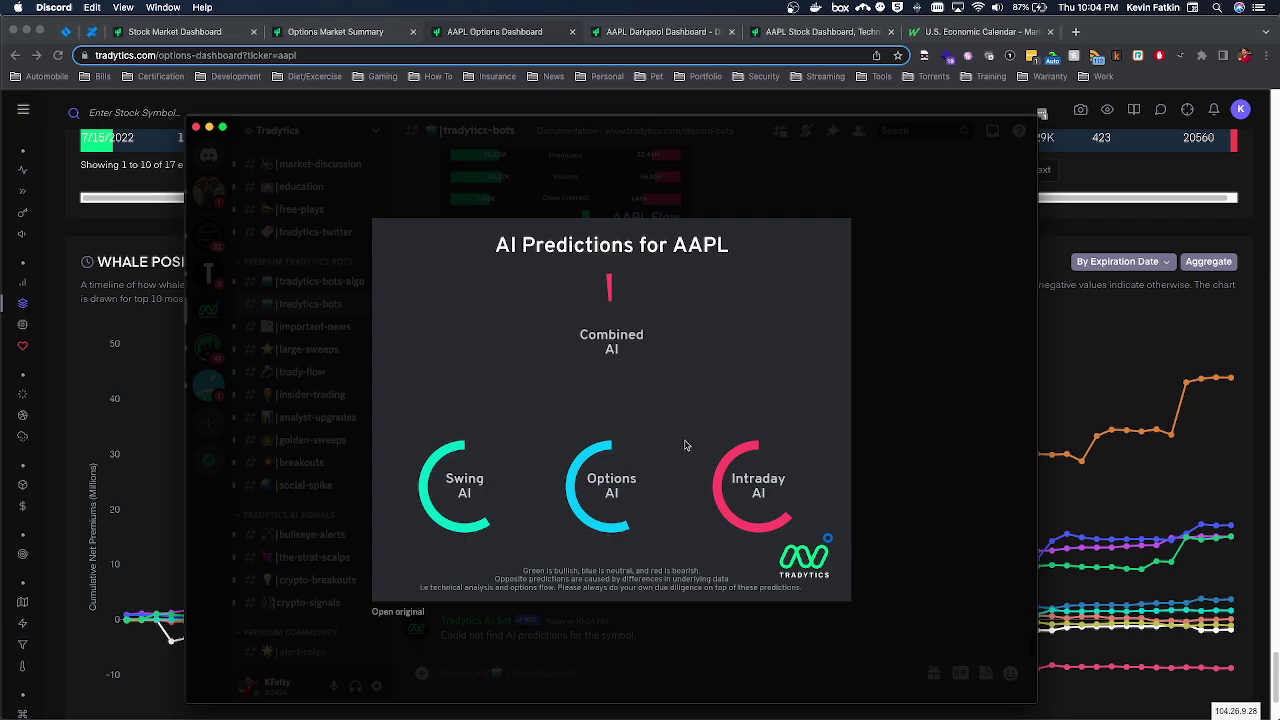
{"action": "left_click", "coordinate": [882, 406]}
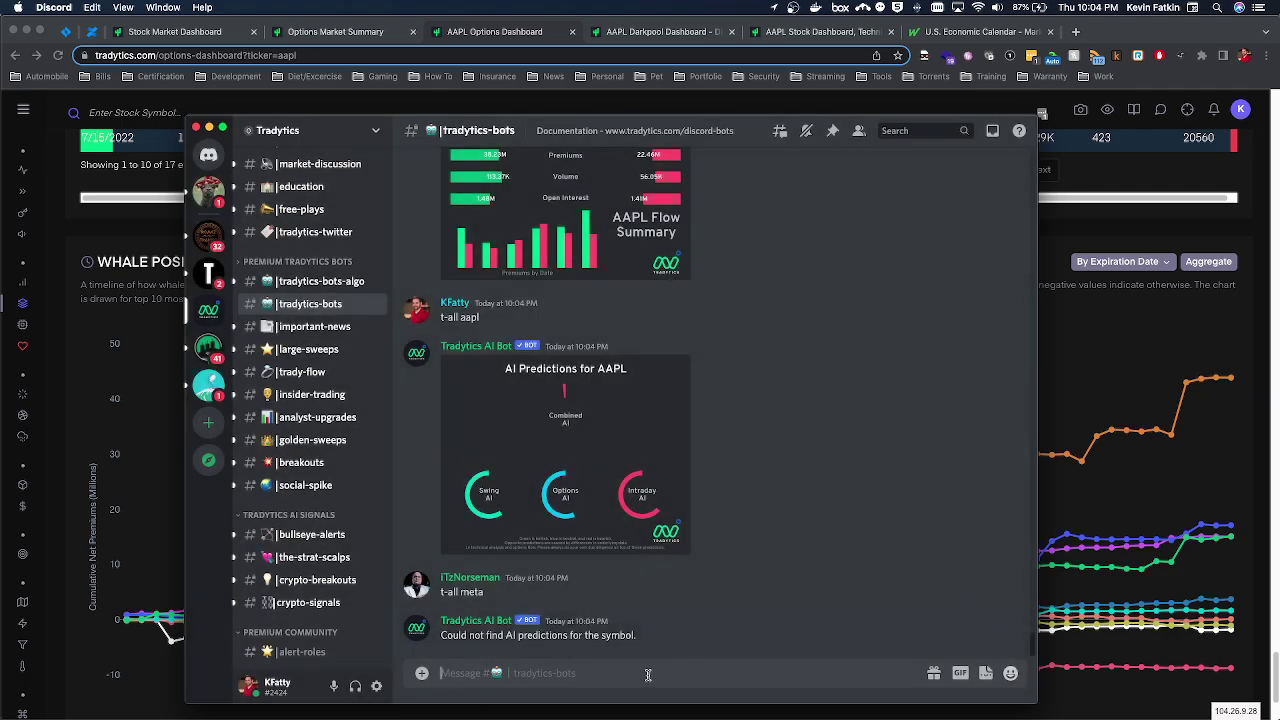
Try to request a flow heatmap by sending "t-flowheatmap" without a symbol.
{"action": "type", "text": "t"}
{"action": "key", "text": "BackSpace"}
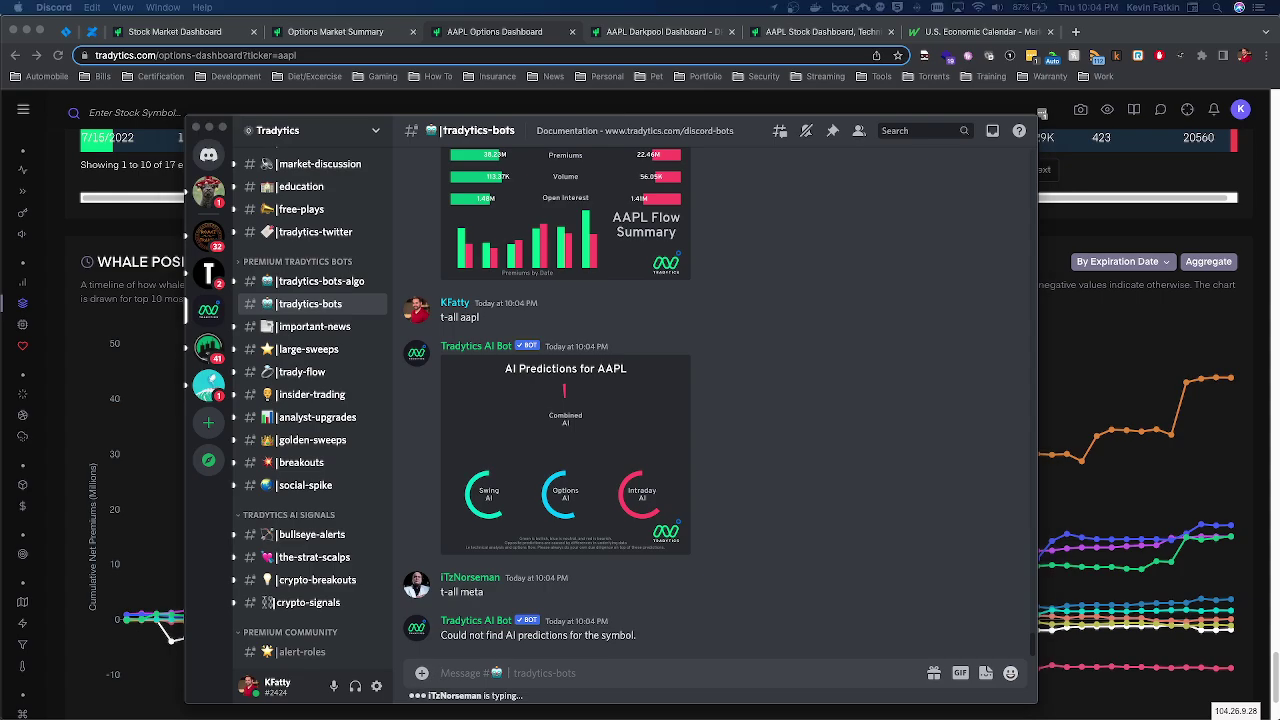
{"action": "type", "text": "t"}
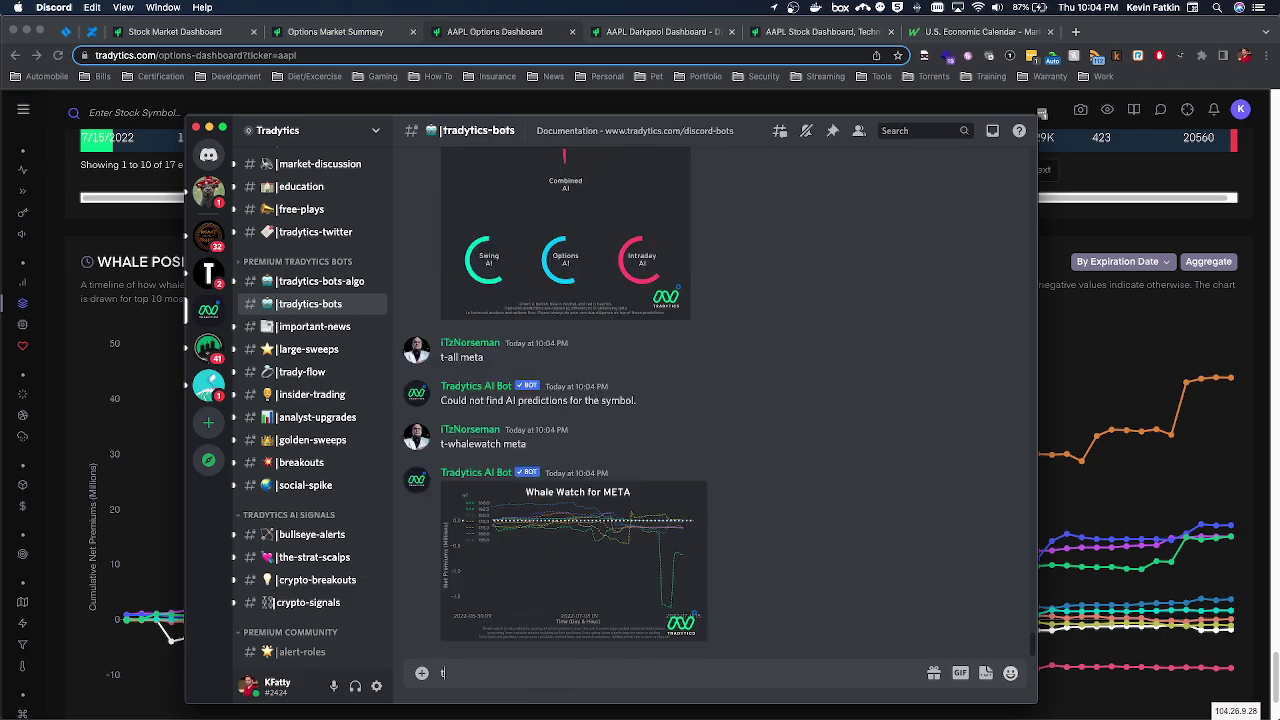
{"action": "type", "text": "-flowheatmap"}
{"action": "key", "text": "Return"}
Request AAPL's flow heatmap from the bot with "t-flowheatmap aapl".
{"action": "type", "text": "t"}
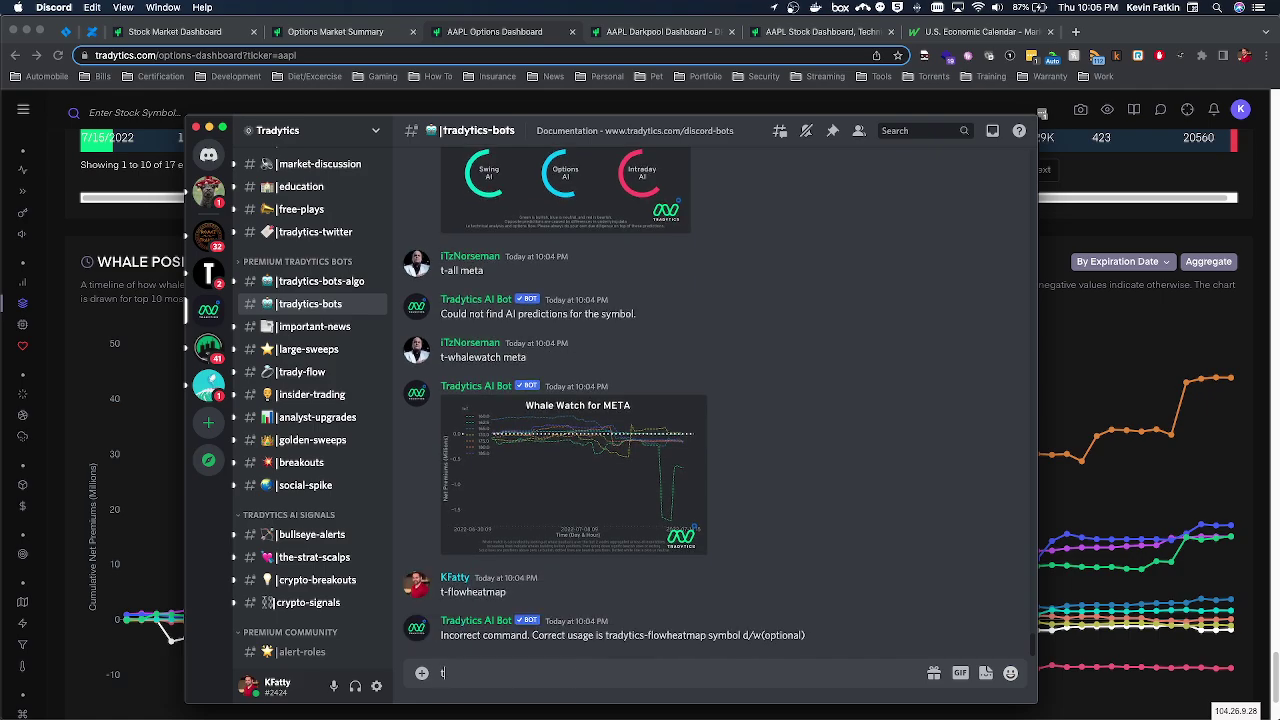
{"action": "type", "text": "-ge"}
{"action": "key", "text": "BackSpace"}
{"action": "key", "text": "BackSpace"}
{"action": "key", "text": "BackSpace"}
{"action": "key", "text": "BackSpace"}
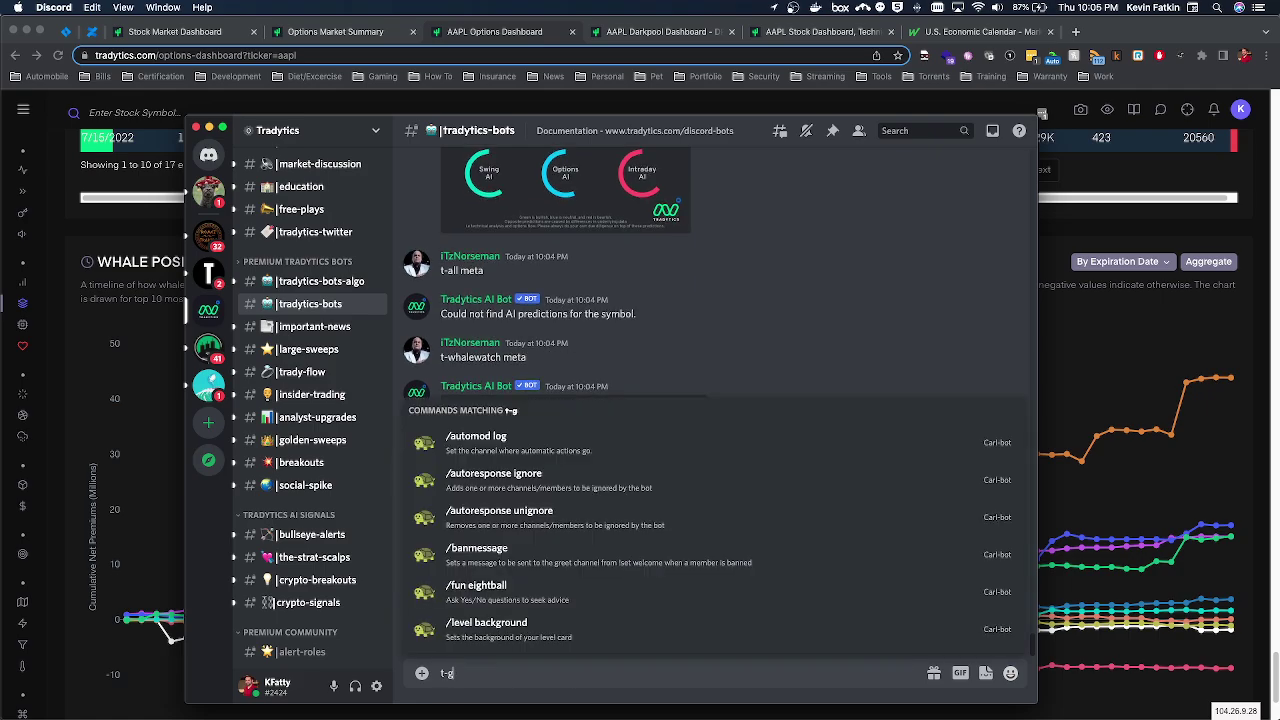
{"action": "type", "text": "-flowheatmap"}
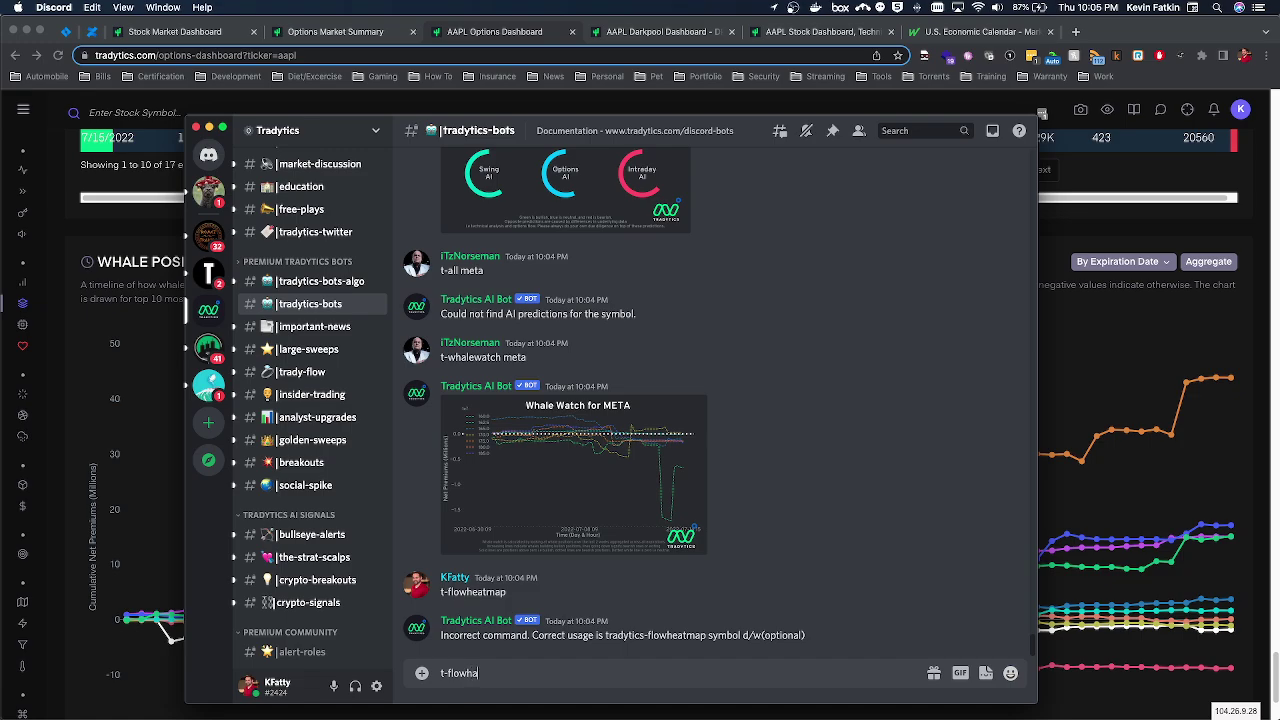
{"action": "type", "text": " aap["}
{"action": "key", "text": "BackSpace"}
{"action": "key", "text": "BackSpace"}
{"action": "type", "text": "pl"}
{"action": "key", "text": "Return"}
Request AAPL's gamma exposure profile with "t-gexpr aapl" and examine the enlarged GEX Profile chart.
{"action": "type", "text": "t"}
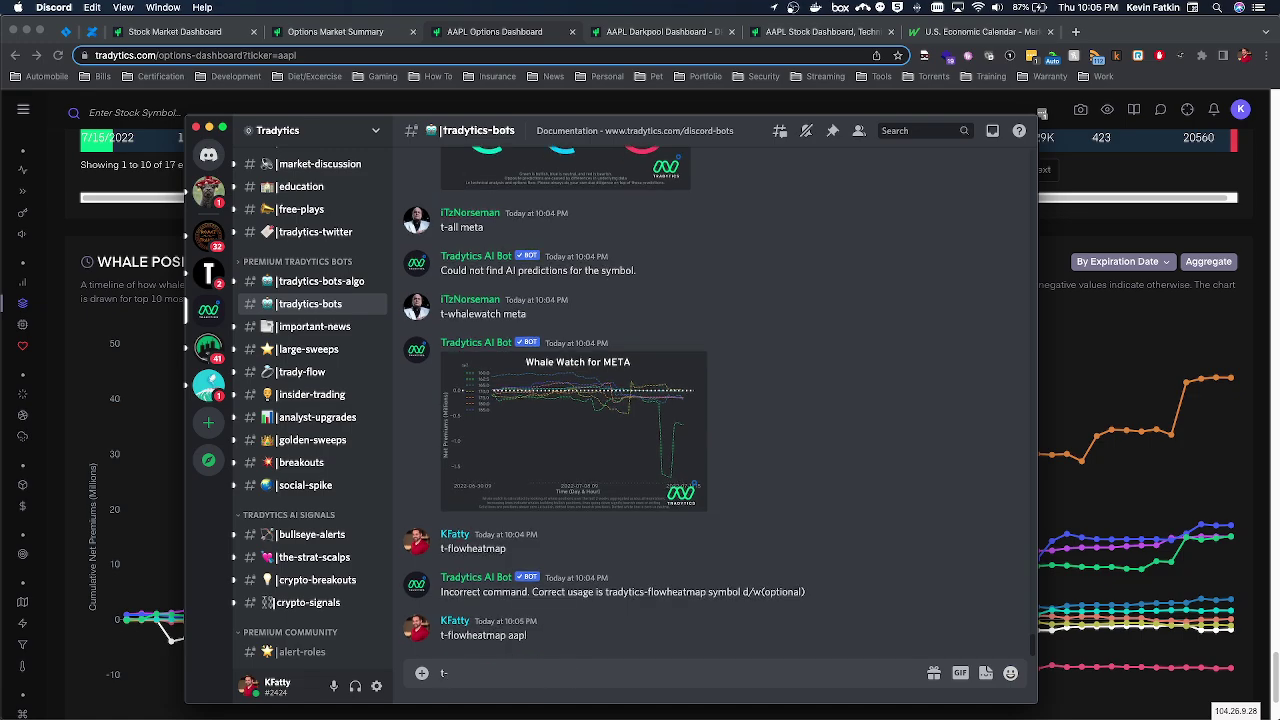
{"action": "type", "text": "-gexpr"}
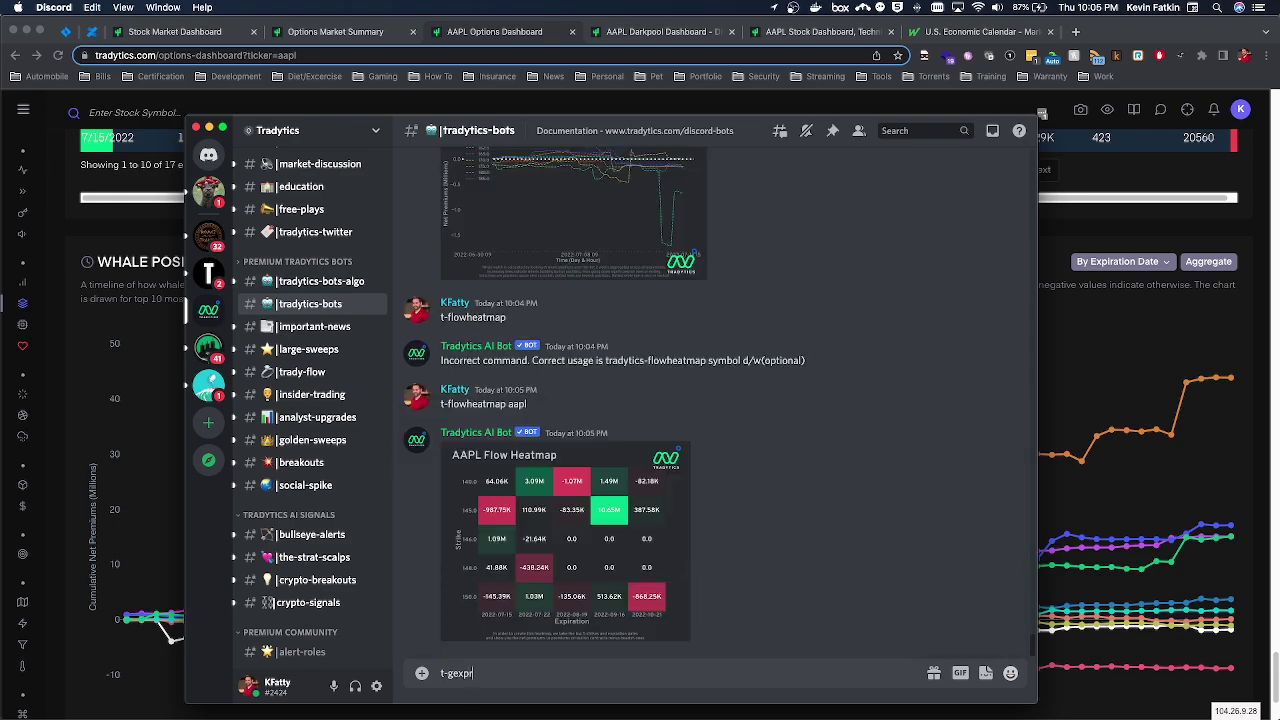
{"action": "type", "text": " aapl"}
{"action": "key", "text": "Return"}
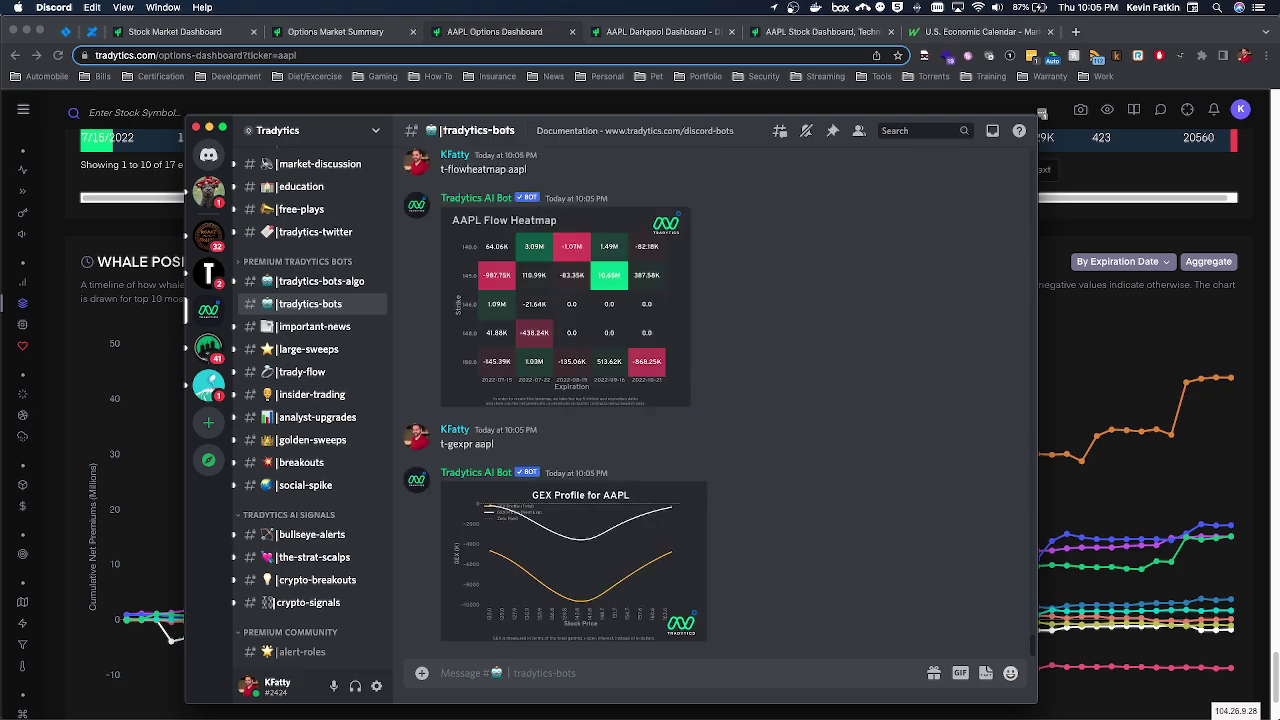
{"action": "left_click", "coordinate": [652, 618]}
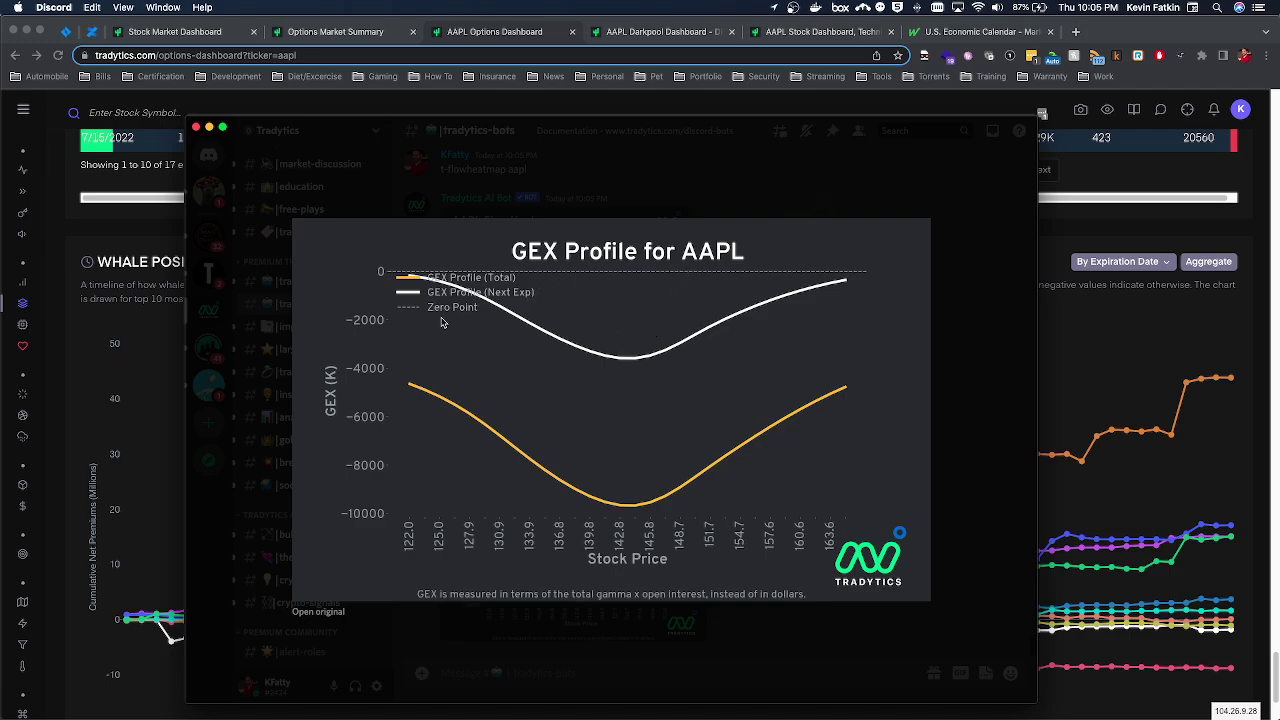
{"action": "left_click", "coordinate": [681, 191]}
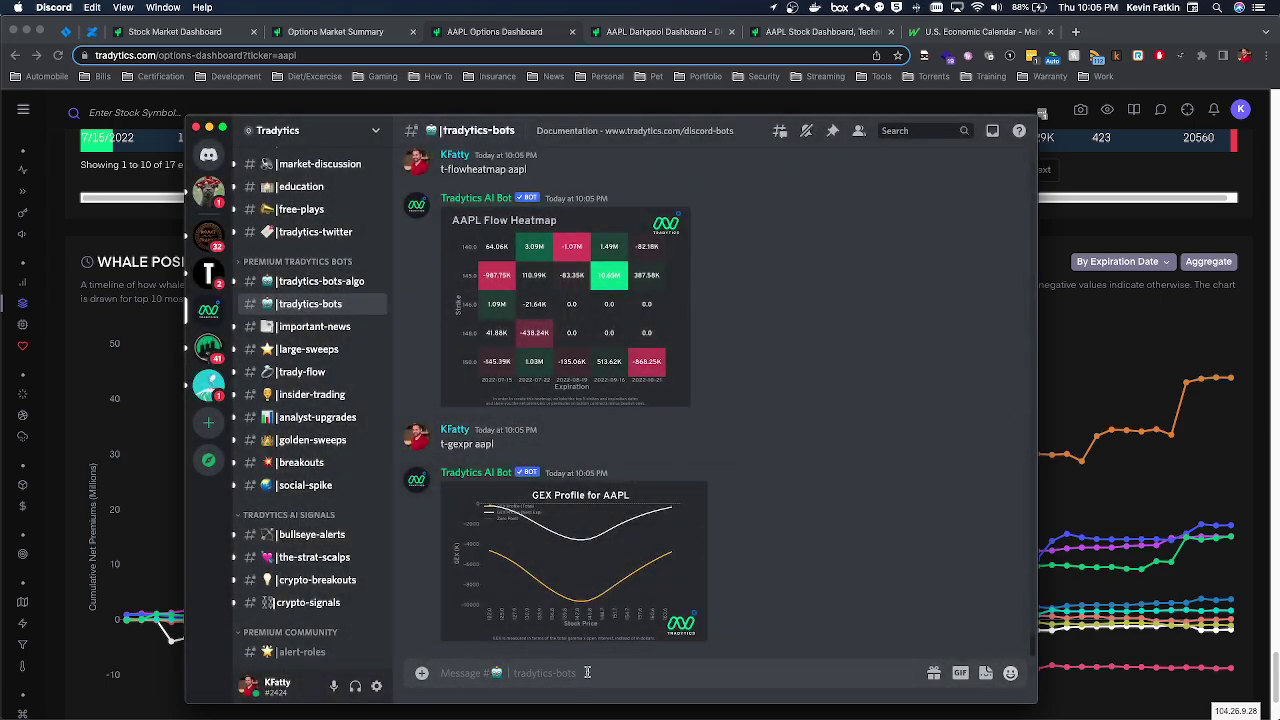
Send "t-gex" to the bot, then request AAPL's gamma exposure levels with "t-gex aapl".
{"action": "type", "text": "t-gex"}
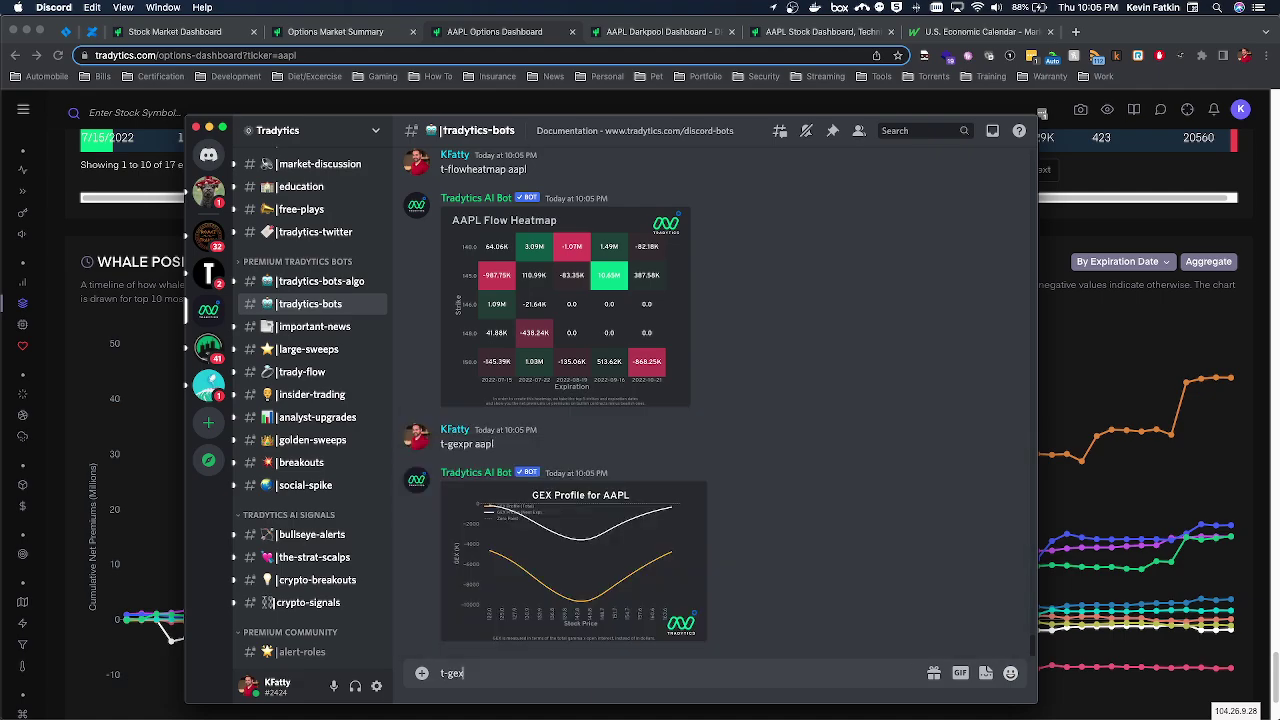
{"action": "key", "text": "Return"}
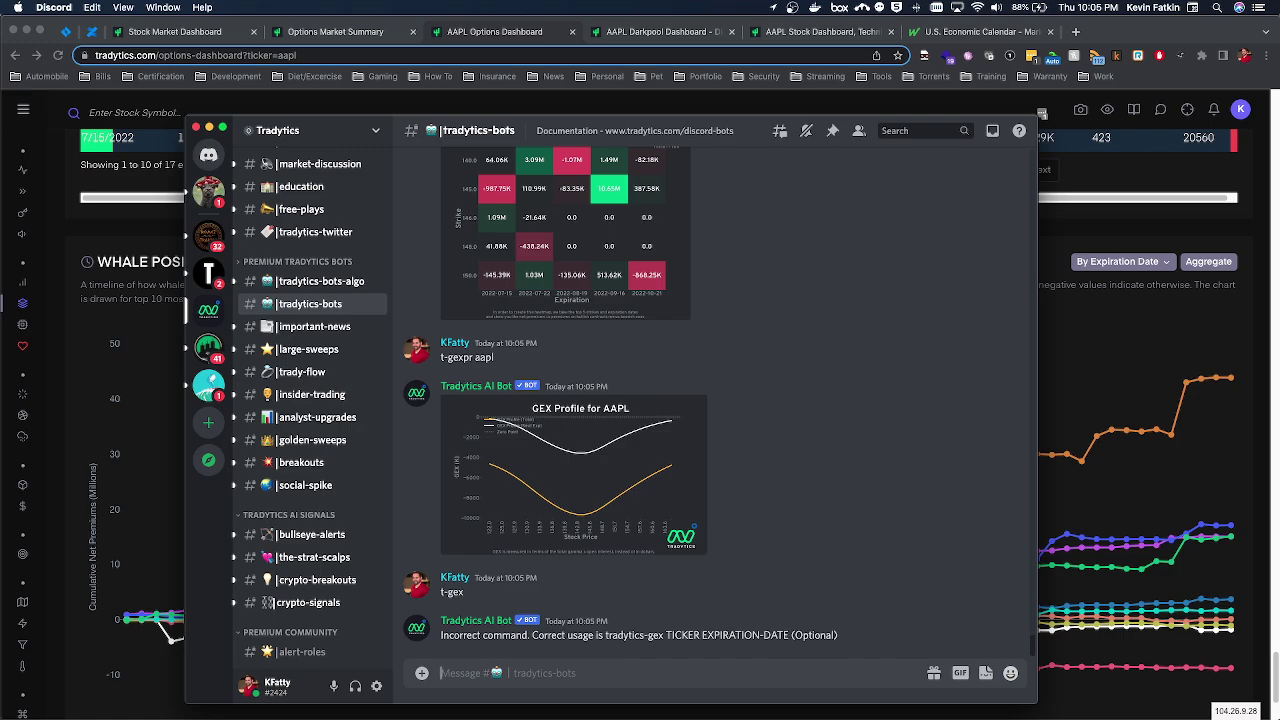
{"action": "type", "text": "t-gex aapl"}
{"action": "key", "text": "Return"}
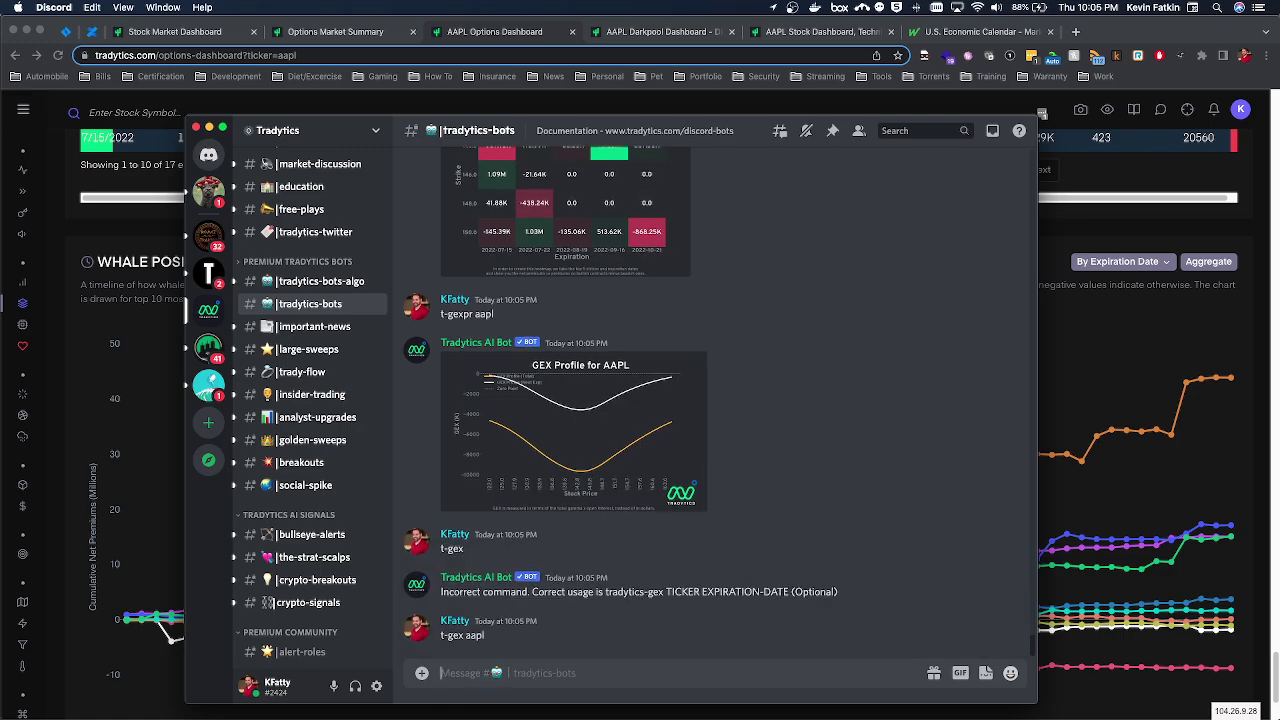
Request AAPL's simulated price projections with "t-projections aapl" and examine the enlarged chart.
{"action": "type", "text": "t-p"}
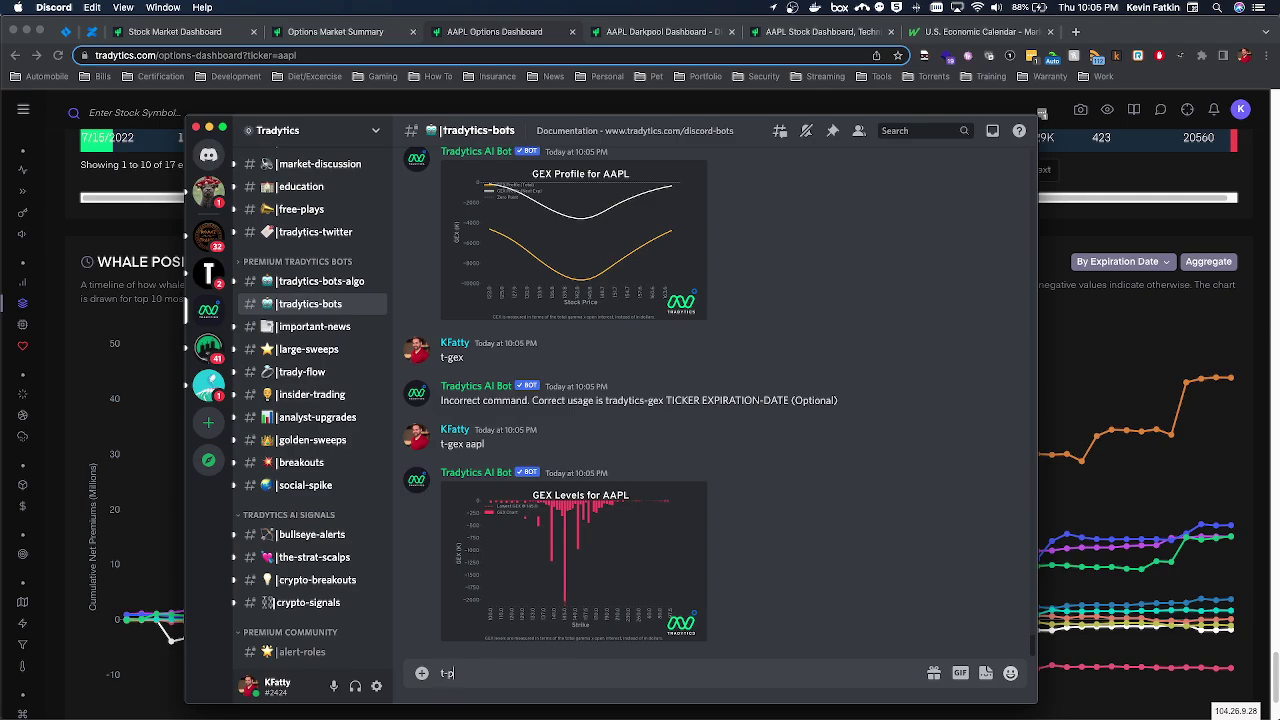
{"action": "type", "text": "rojections"}
{"action": "key", "text": "Return"}
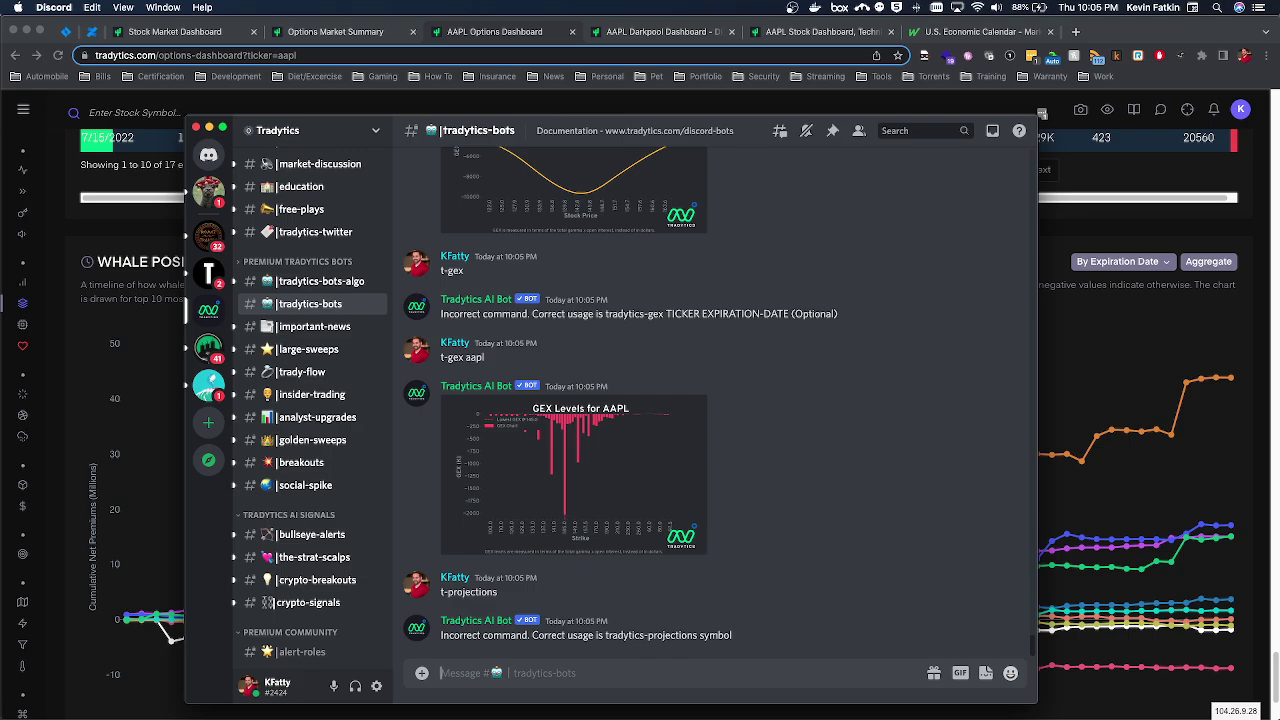
{"action": "type", "text": "t-projections aapl"}
{"action": "key", "text": "Return"}
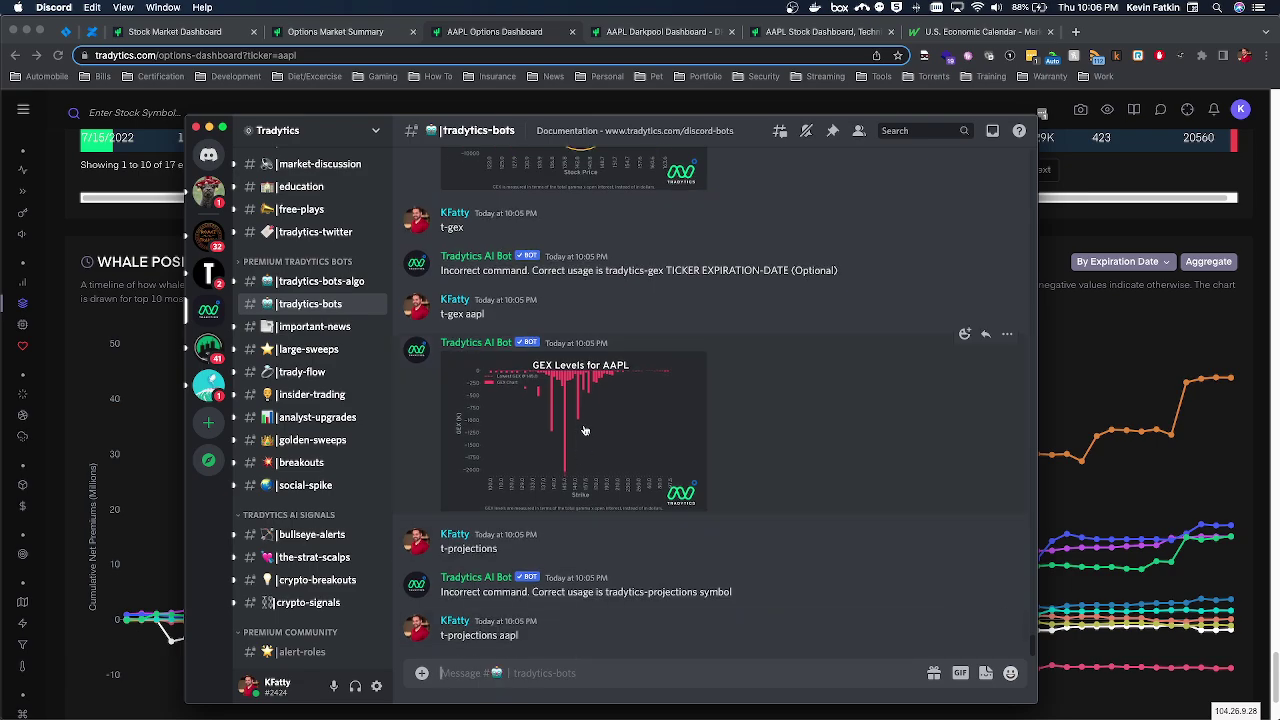
{"action": "left_click", "coordinate": [594, 557]}
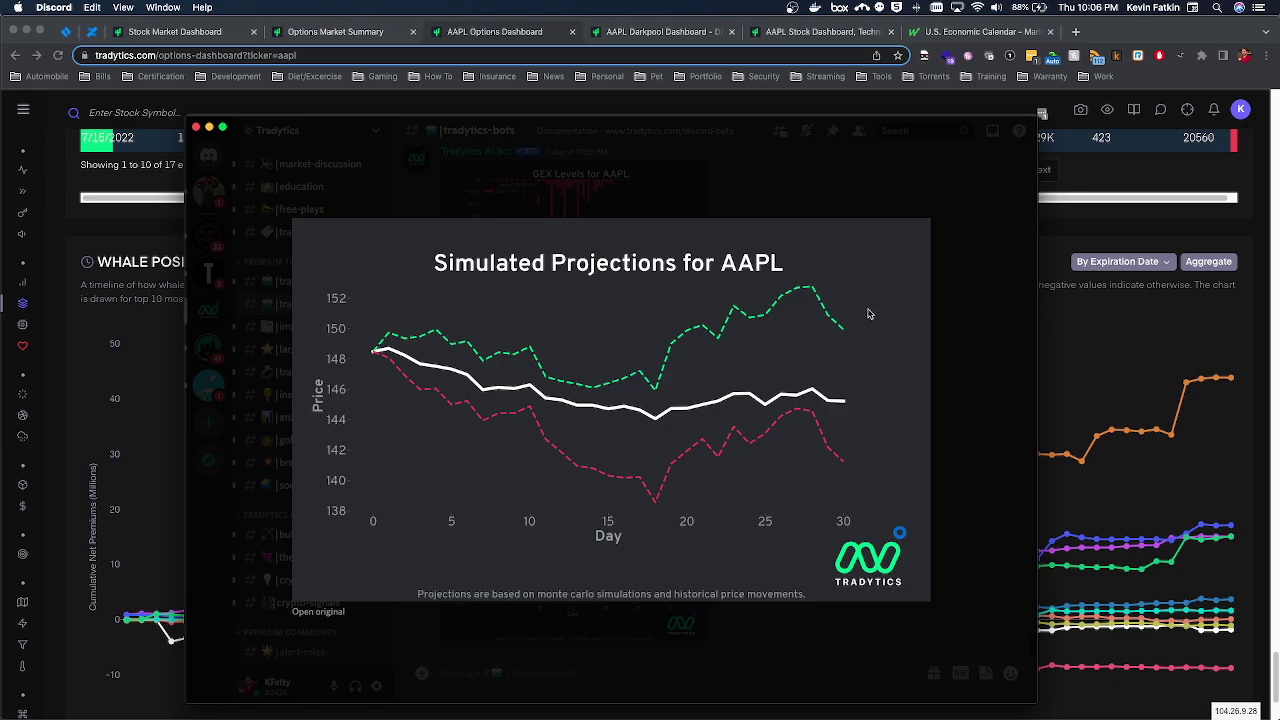
{"action": "left_click", "coordinate": [945, 378]}
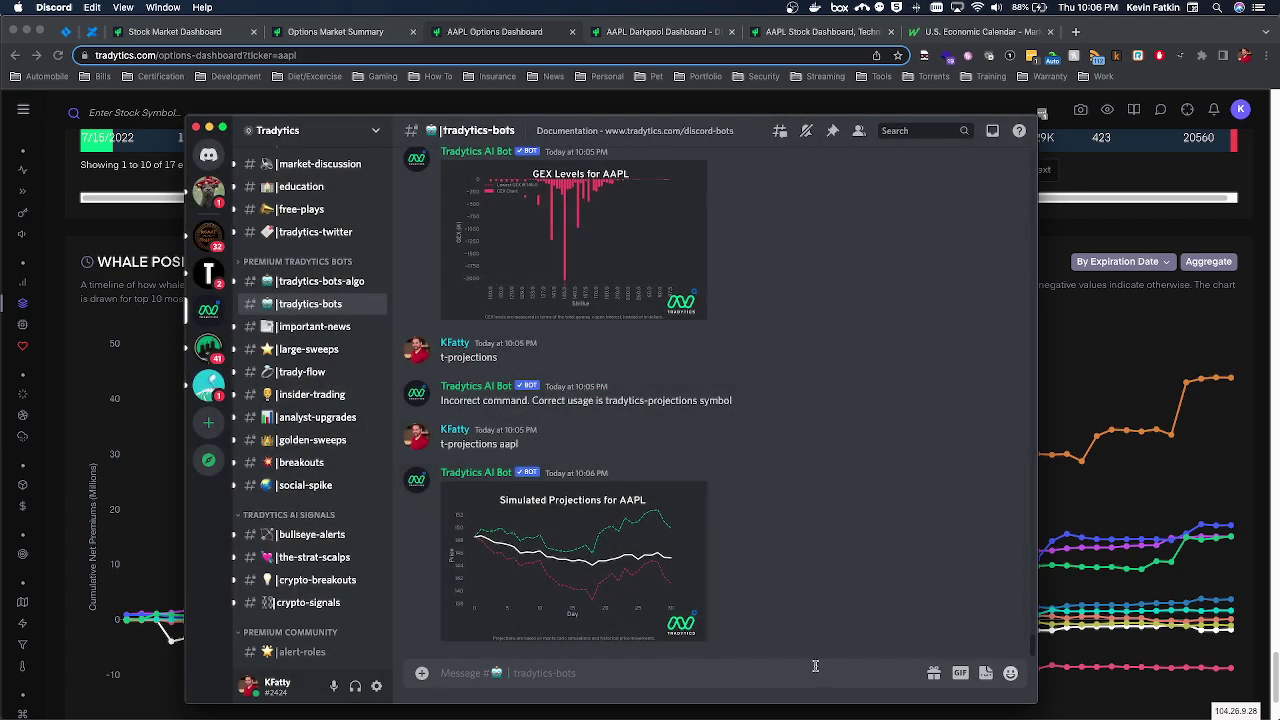
Request AAPL's biggest options flow orders from the bot with "t-bigflow aapl".
{"action": "type", "text": "t-bigflow"}
{"action": "key", "text": "Return"}
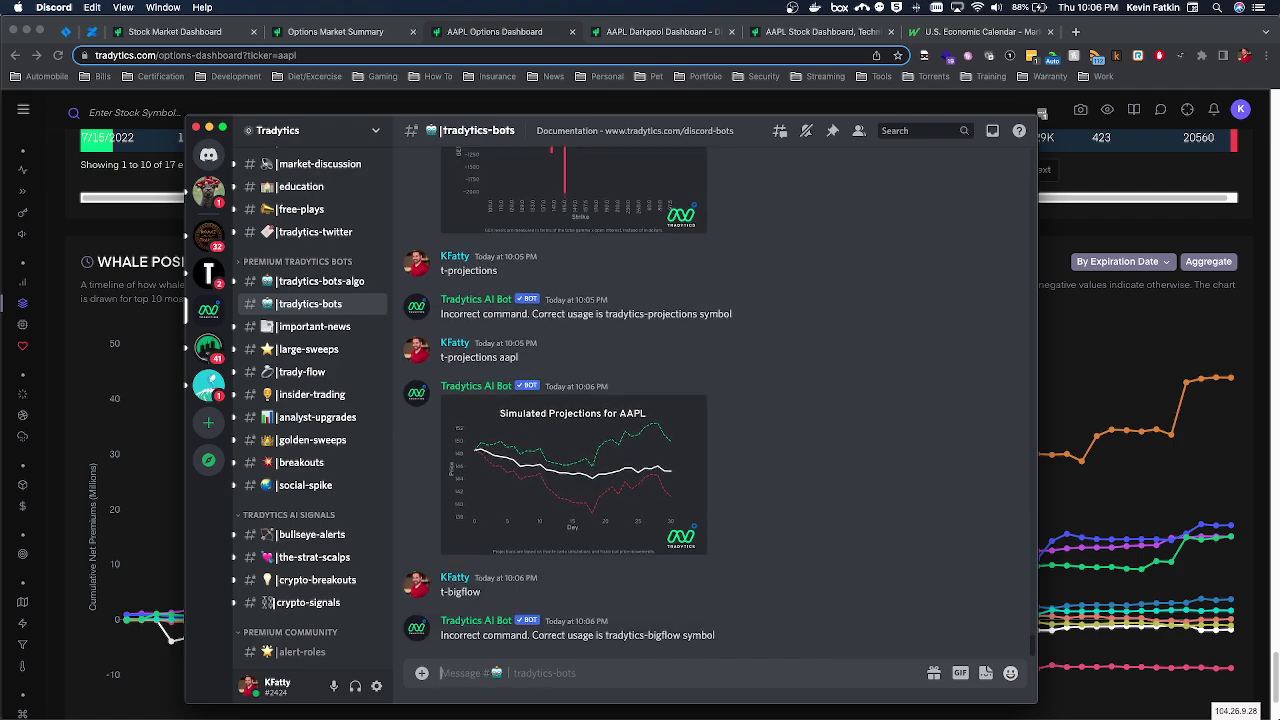
{"action": "type", "text": "t-bigflow aapl"}
{"action": "key", "text": "Return"}
Request AAPL's unusual options flow from the bot with "t-unusualflow aapl".
{"action": "type", "text": "t-un"}
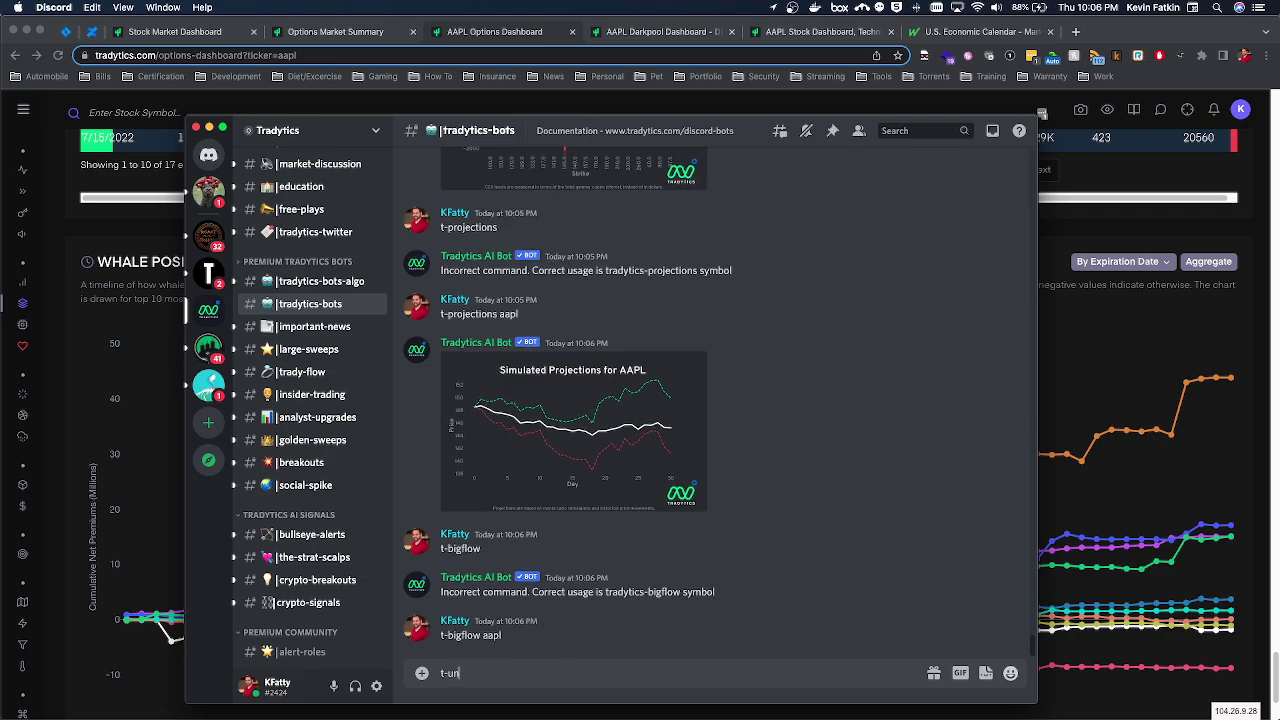
{"action": "type", "text": "usualflow aapl"}
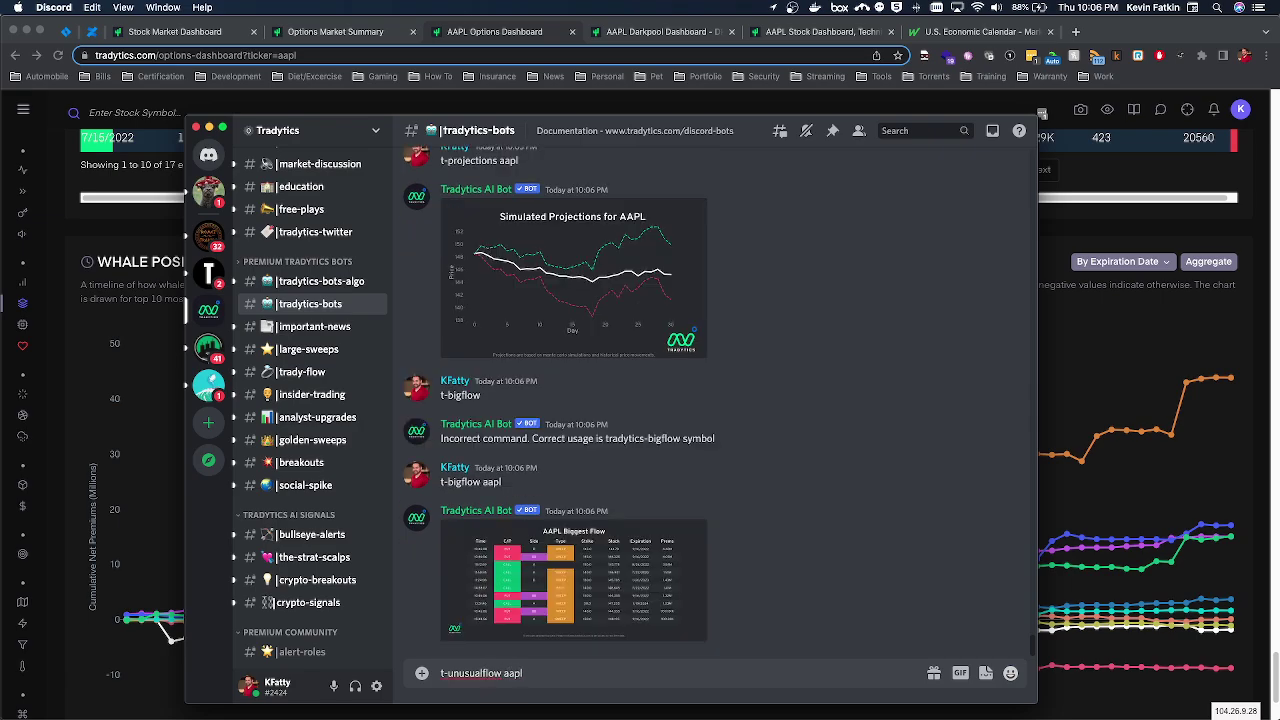
{"action": "key", "text": "Return"}
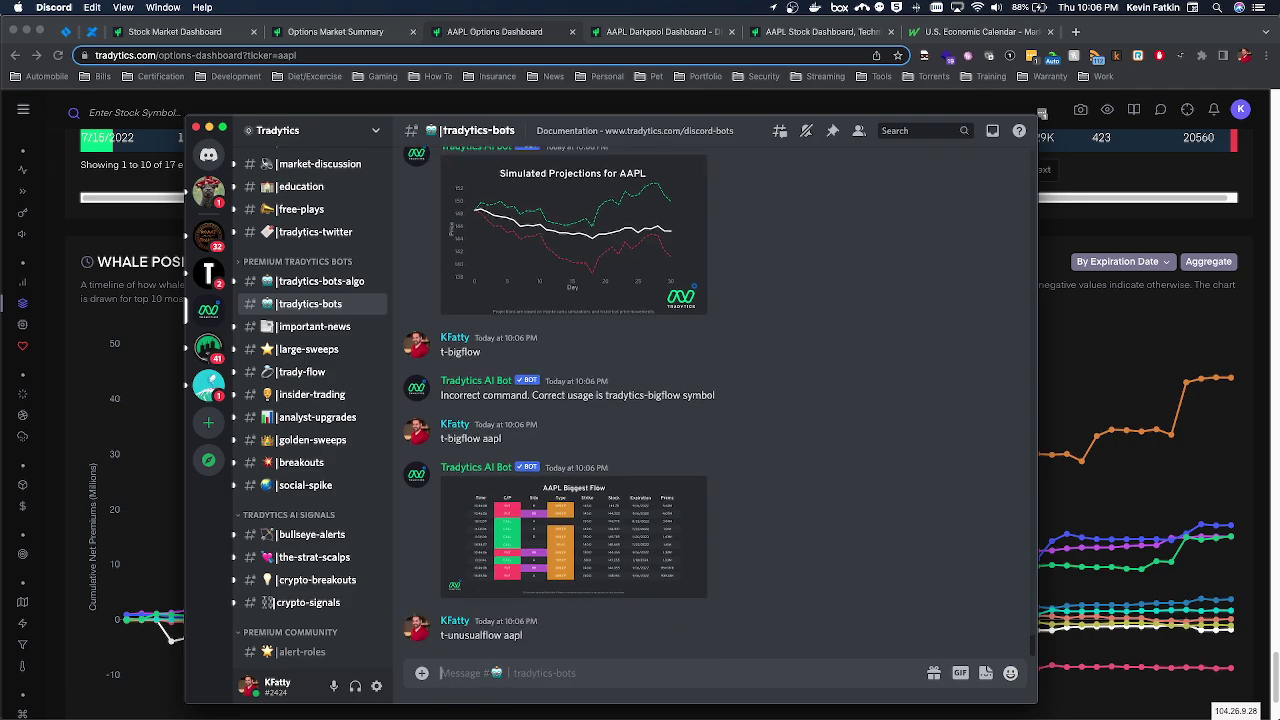
Examine the enlarged AAPL Biggest Flow table and the enlarged AAPL Unusual Flow table, closing each one after viewing.
{"action": "left_click", "coordinate": [566, 539]}
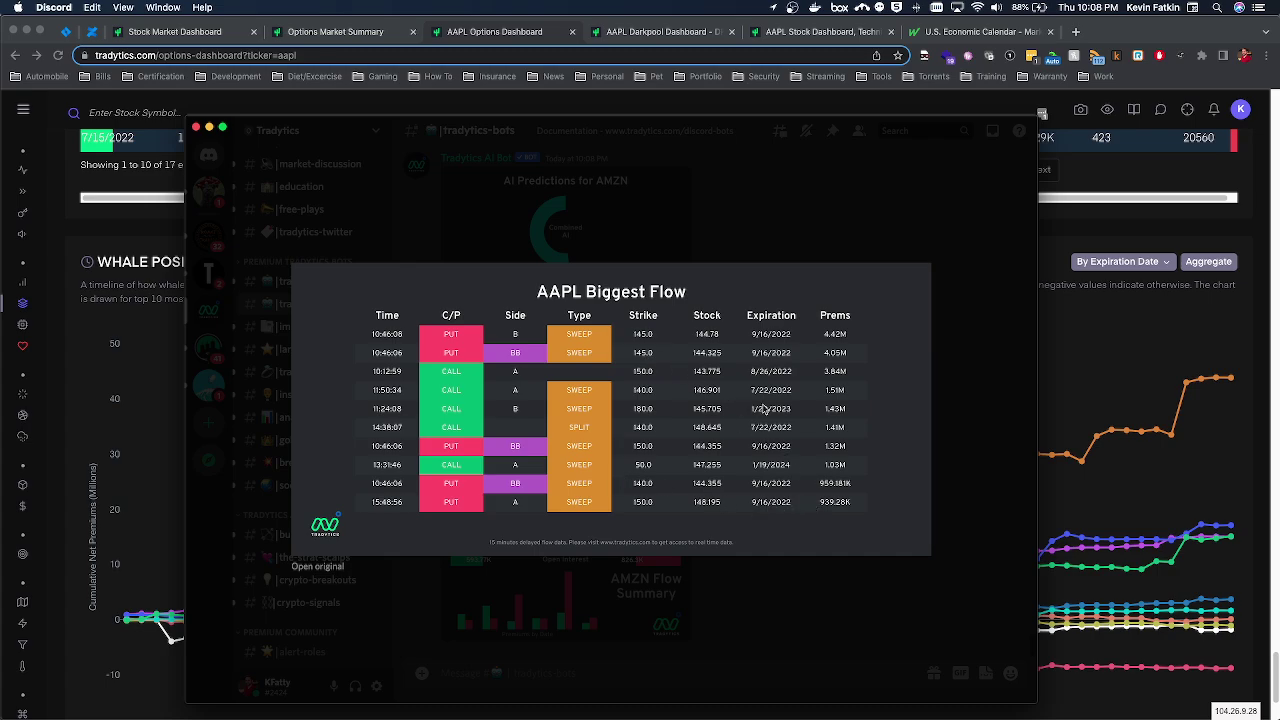
{"action": "left_click", "coordinate": [980, 440]}
{"action": "scroll", "coordinate": [766, 374], "scroll_direction": "up", "scroll_amount": 6}
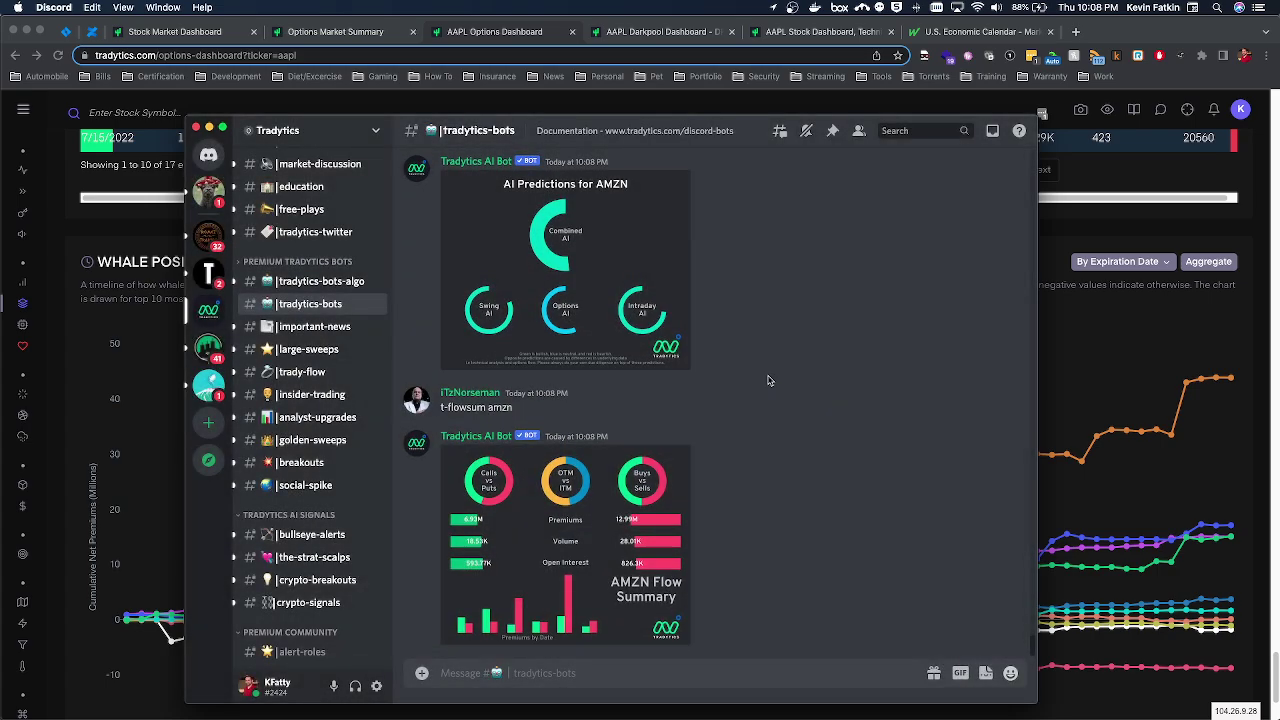
{"action": "left_click", "coordinate": [487, 370]}
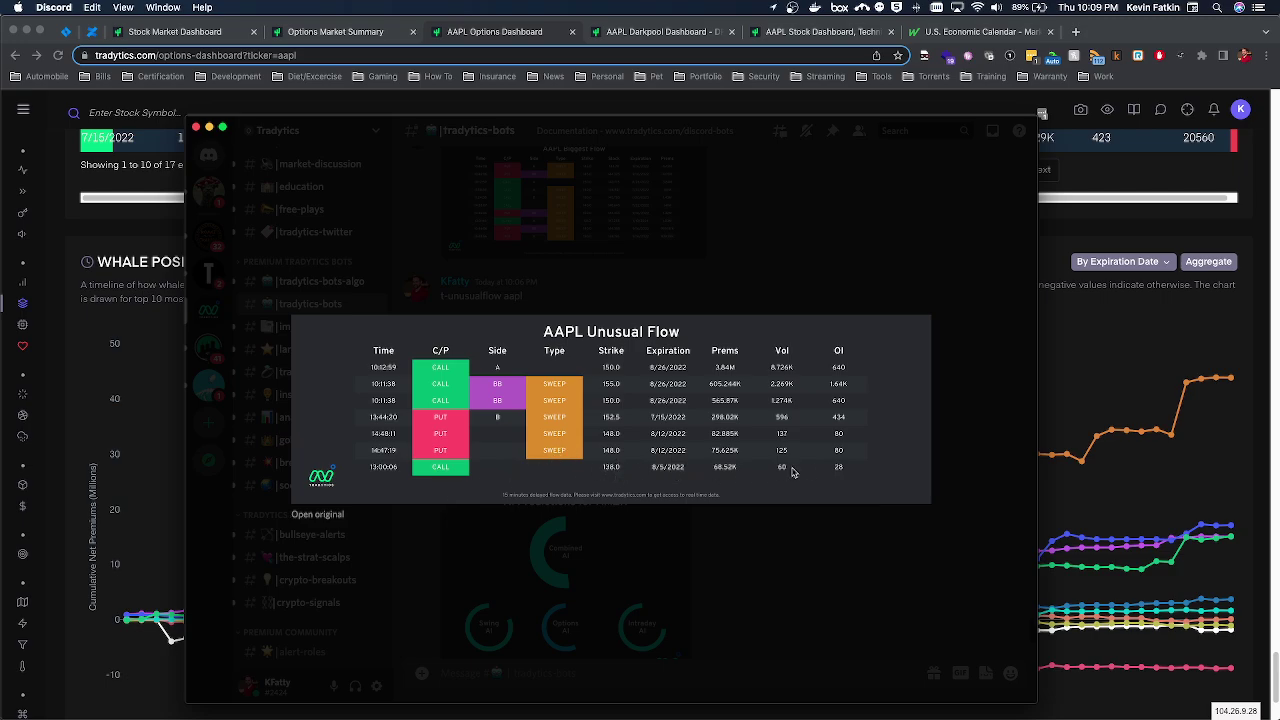
{"action": "left_click", "coordinate": [620, 559]}
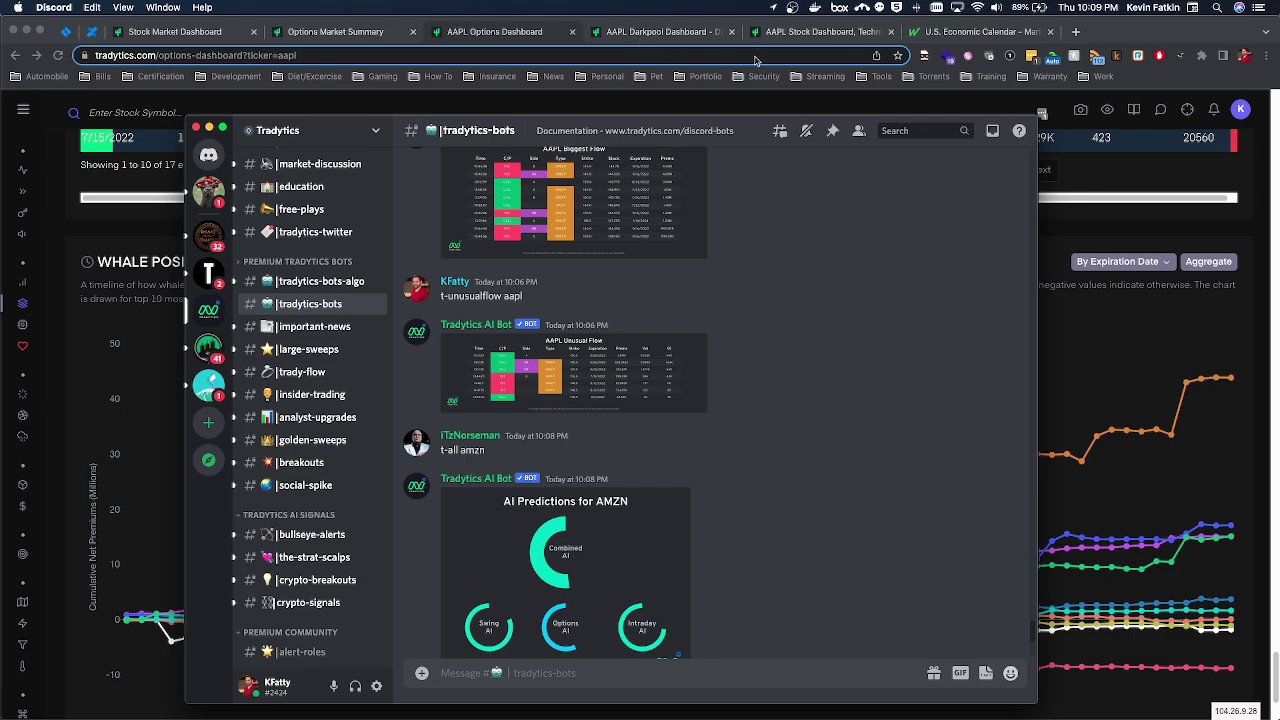
Switch to Chrome, open Live Options Flow in a new tab and show the flow for AAPL.
{"action": "left_click", "coordinate": [531, 35]}
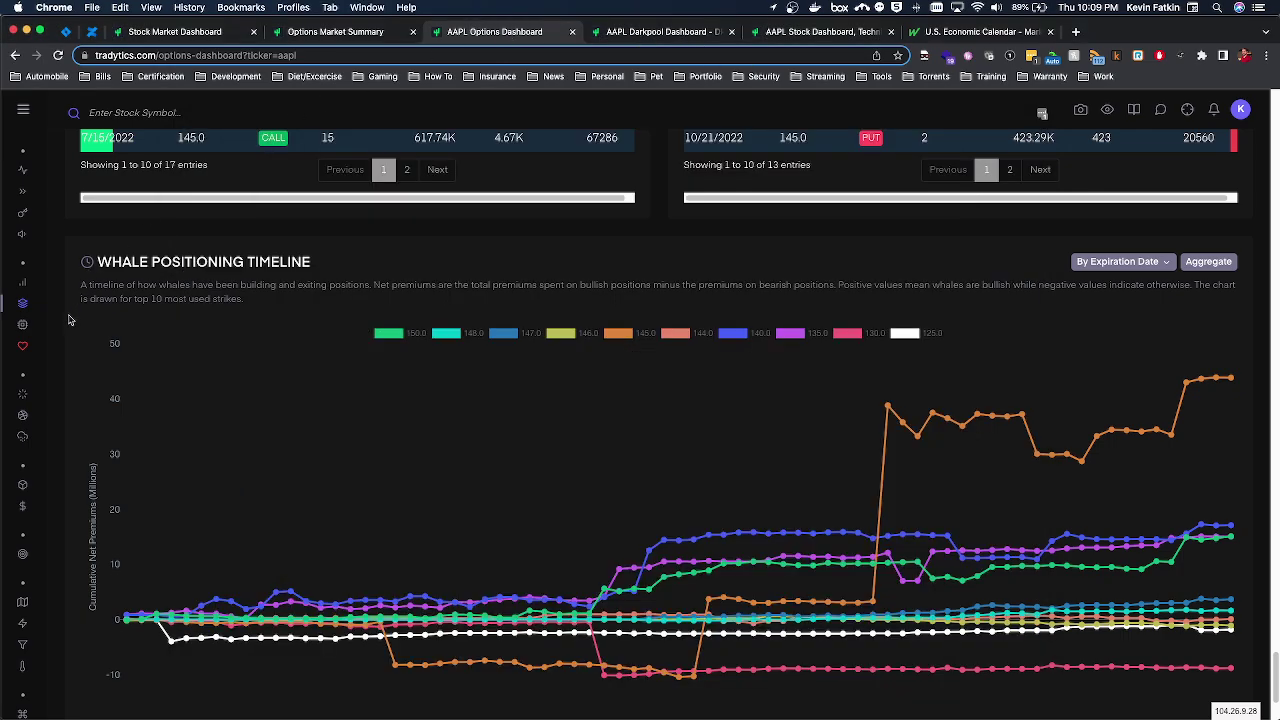
{"action": "mouse_move", "coordinate": [30, 383]}
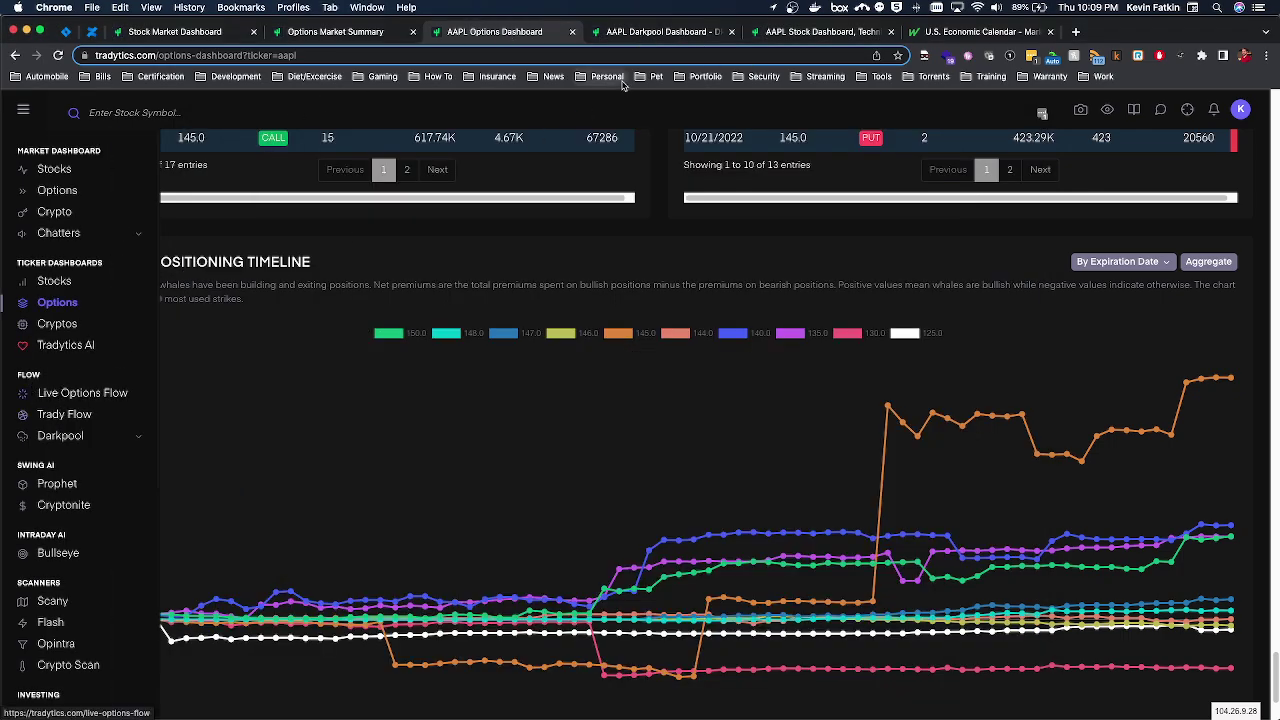
{"action": "left_click", "coordinate": [112, 391], "text": "super"}
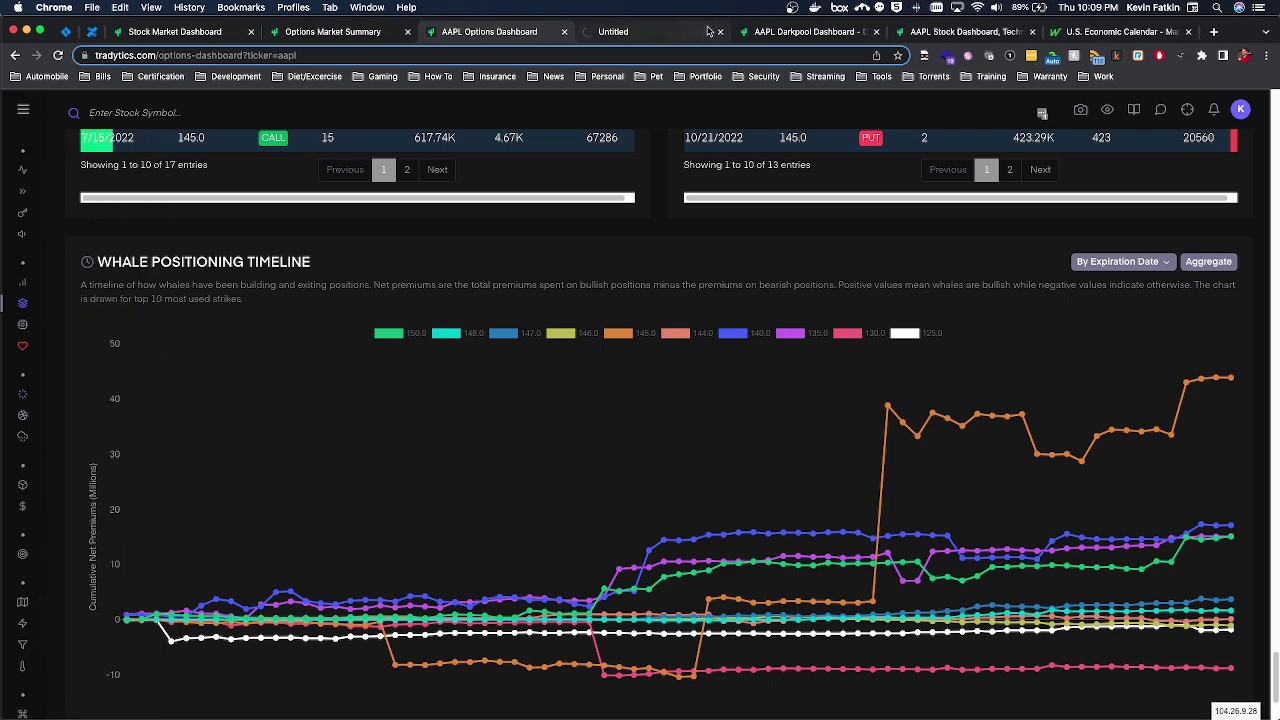
{"action": "left_click", "coordinate": [676, 33]}
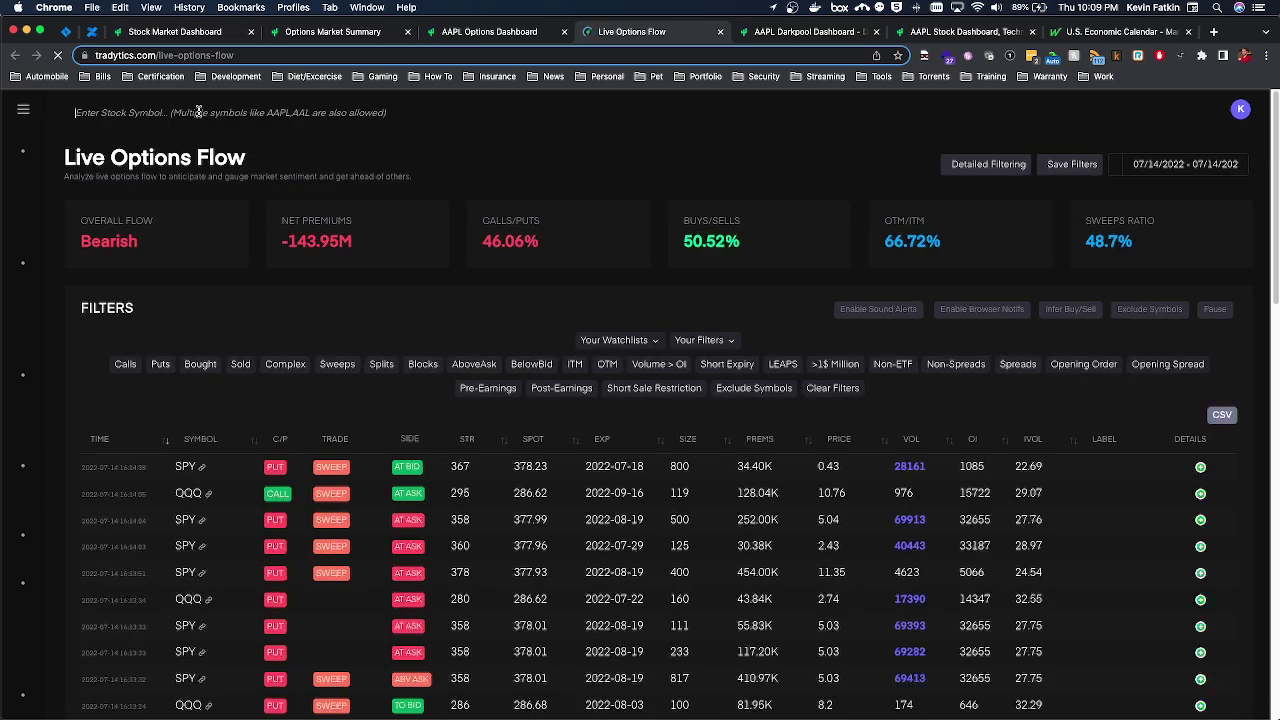
{"action": "type", "text": "AAPL"}
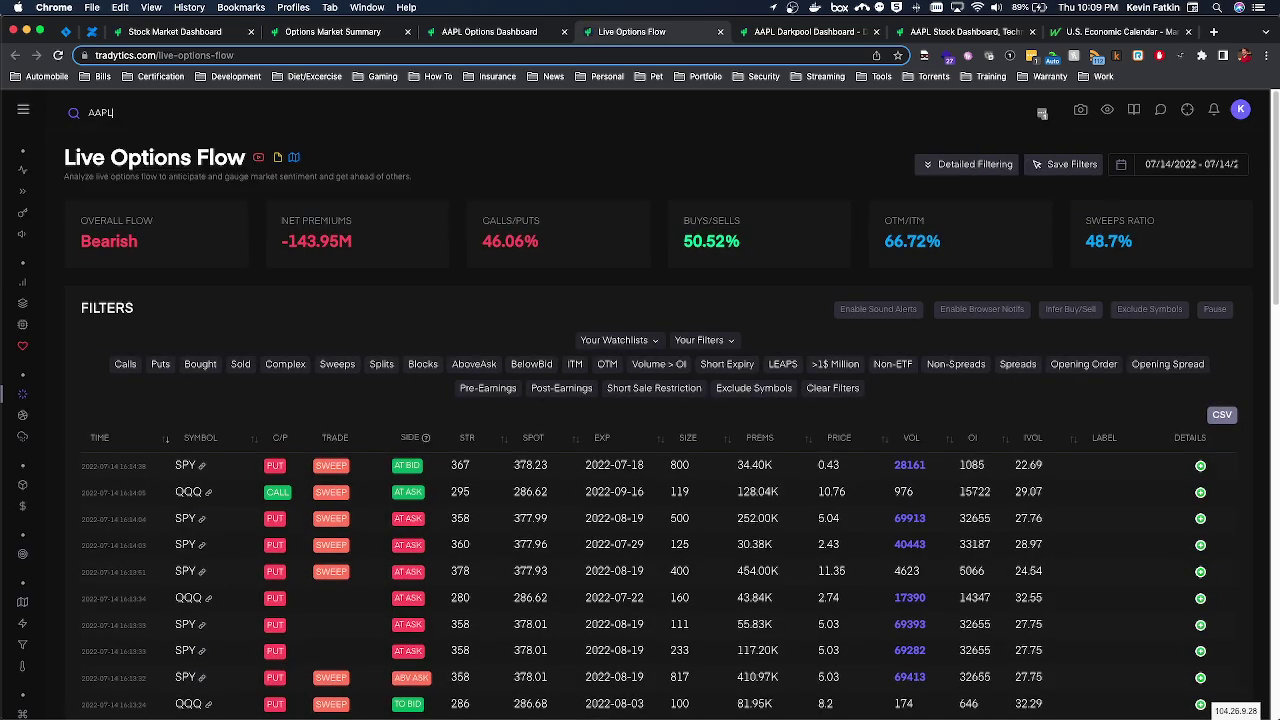
{"action": "key", "text": "Return"}
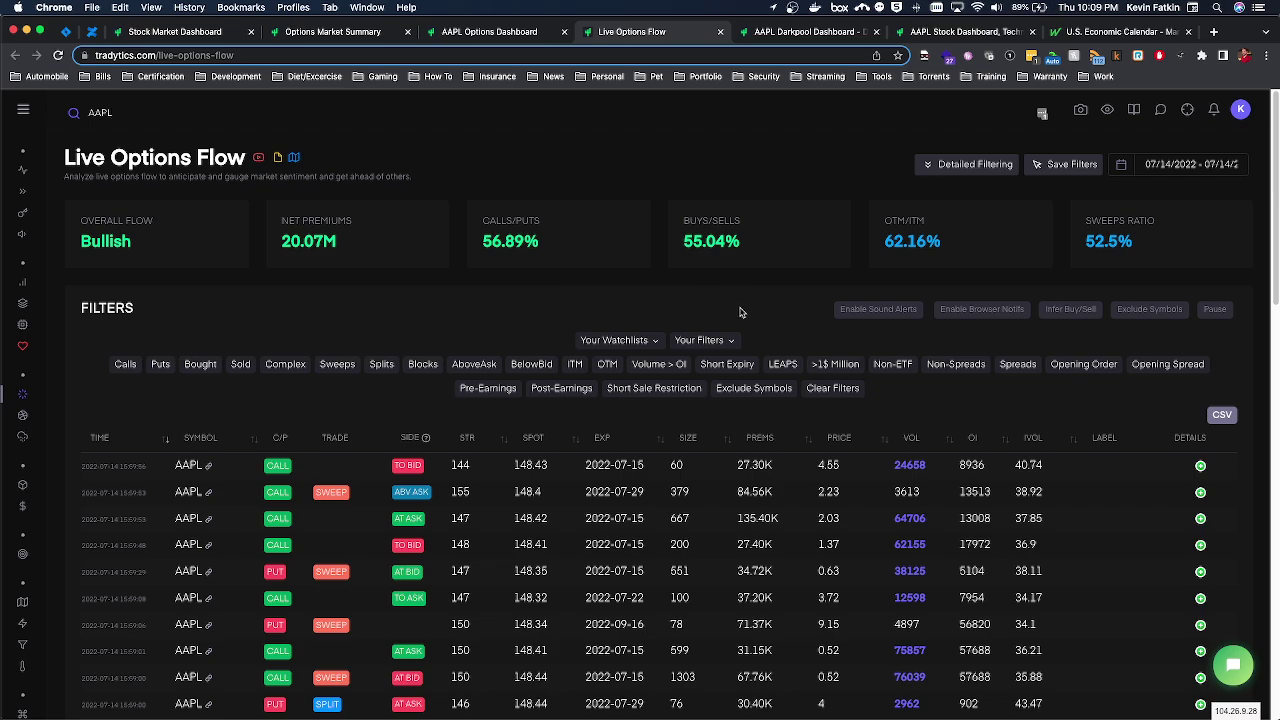
Open the detailed filtering options of the live flow and enter 100,000 as the minimum premiums.
{"action": "left_click", "coordinate": [970, 164]}
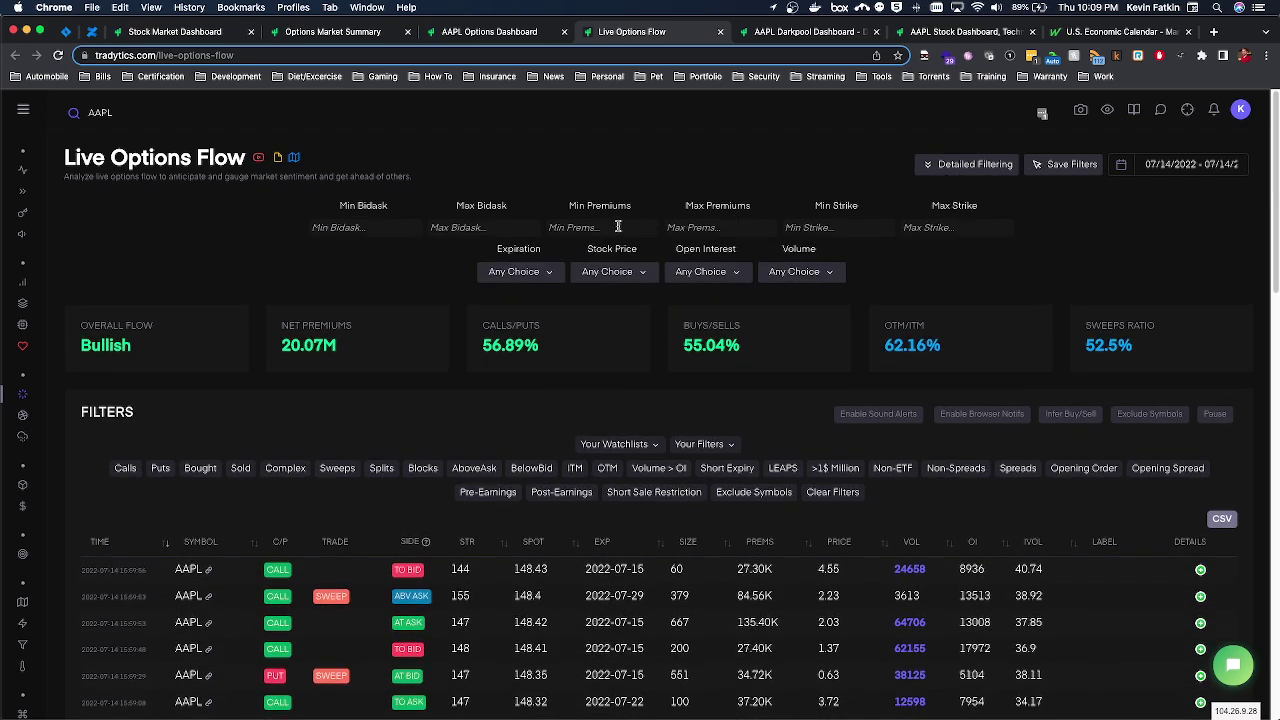
{"action": "type", "text": "100"}
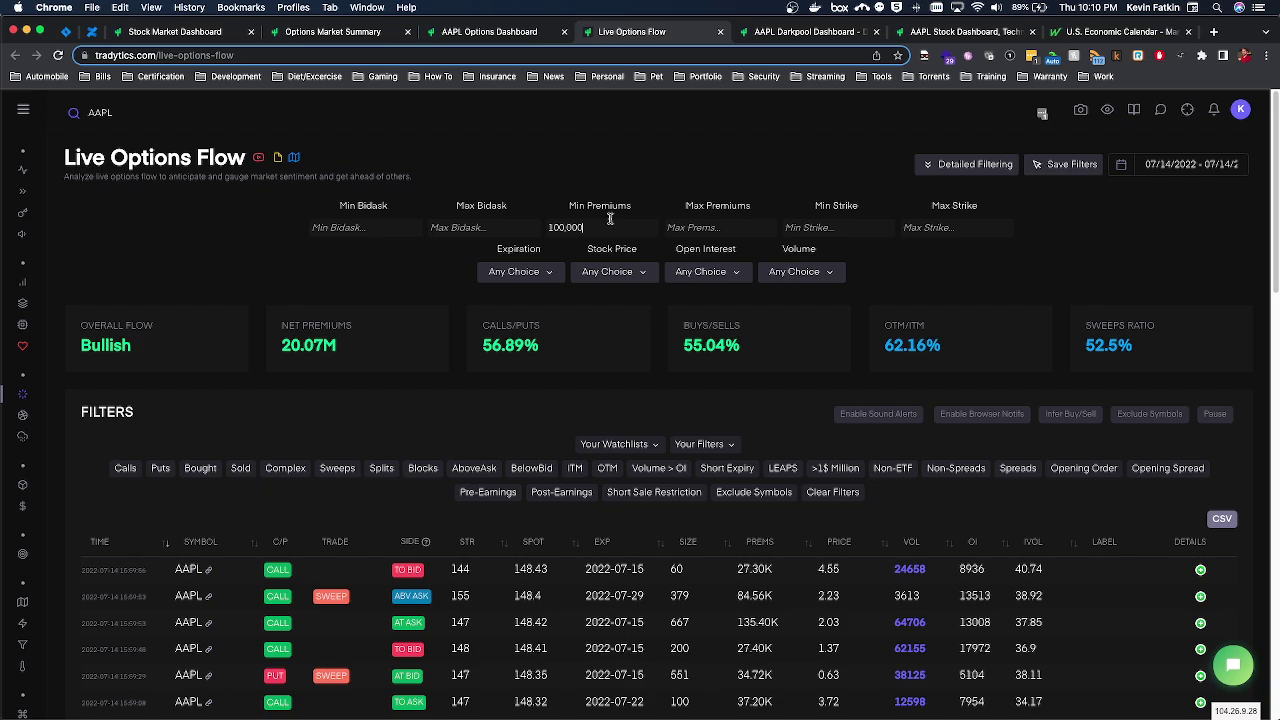
{"action": "left_click_drag", "start_coordinate": [591, 229], "coordinate": [527, 222]}
{"action": "left_click", "coordinate": [590, 227]}
{"action": "left_click_drag", "start_coordinate": [602, 229], "coordinate": [578, 244]}
{"action": "scroll", "coordinate": [600, 258], "scroll_direction": "down", "scroll_amount": 1}
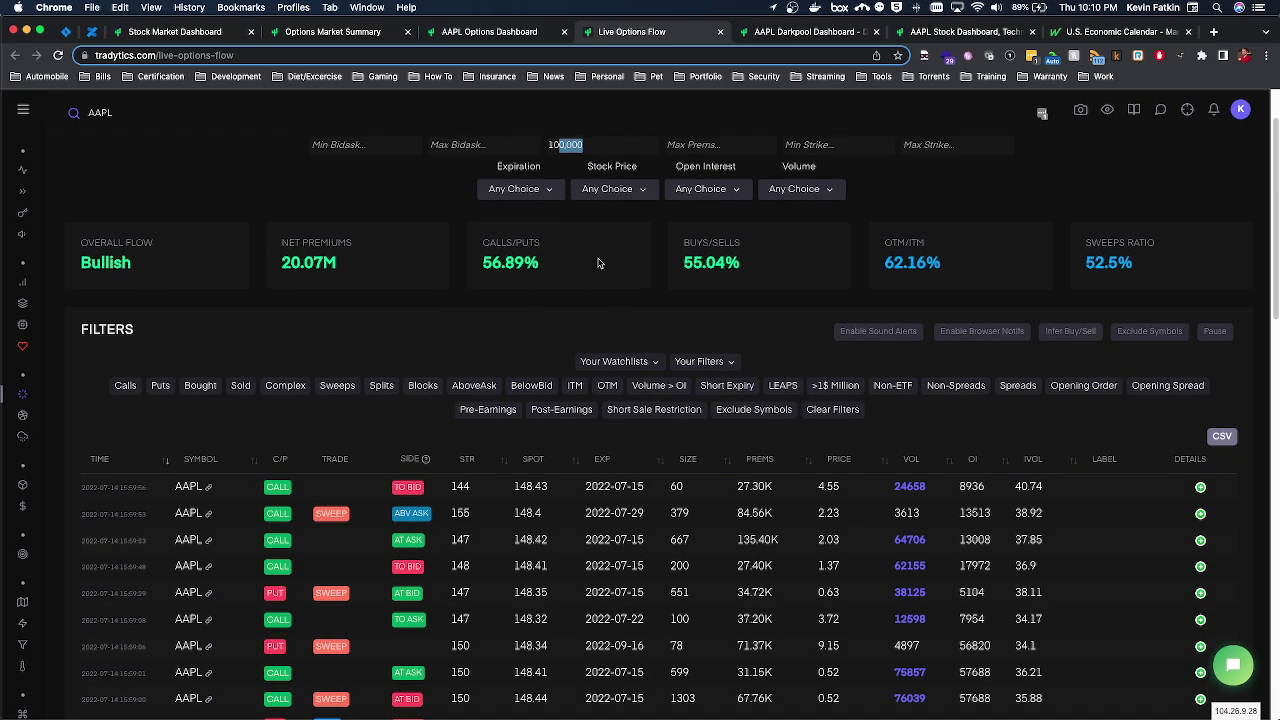
{"action": "left_click", "coordinate": [601, 207]}
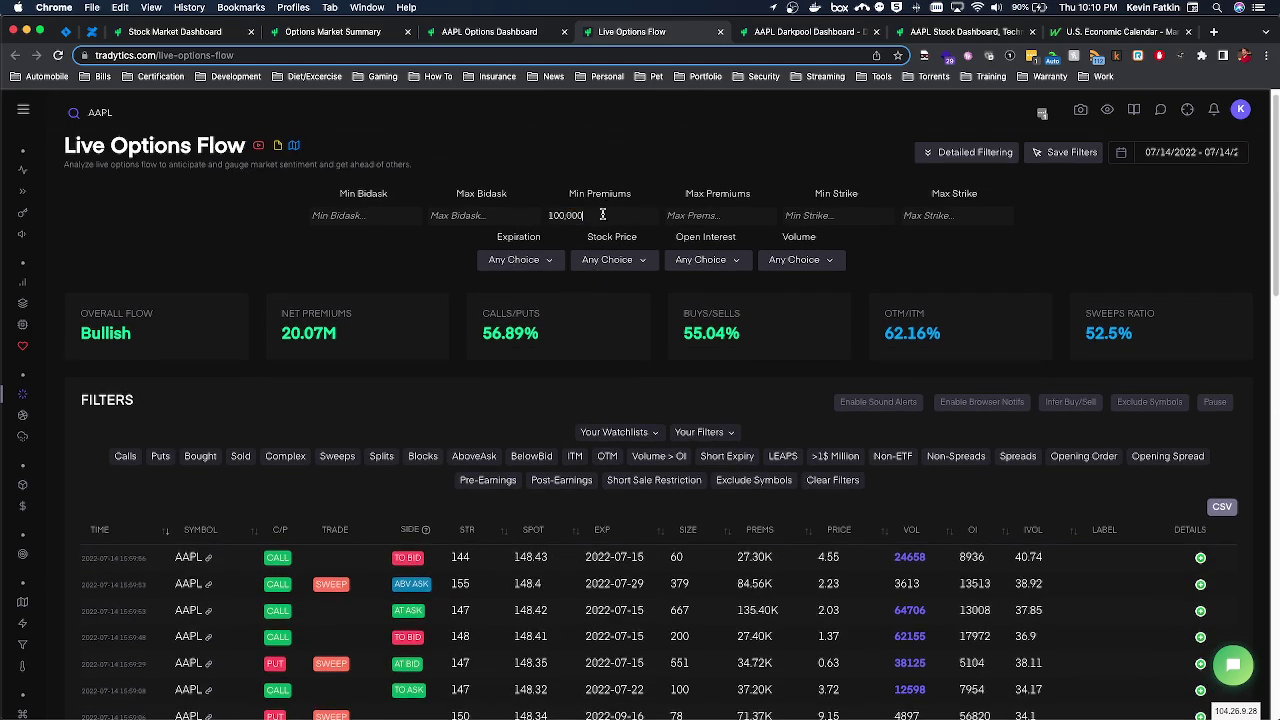
Filter the AAPL live flow by Short Expiry and look through the listed calls, puts and sweeps.
{"action": "scroll", "coordinate": [800, 365], "scroll_direction": "down", "scroll_amount": 2}
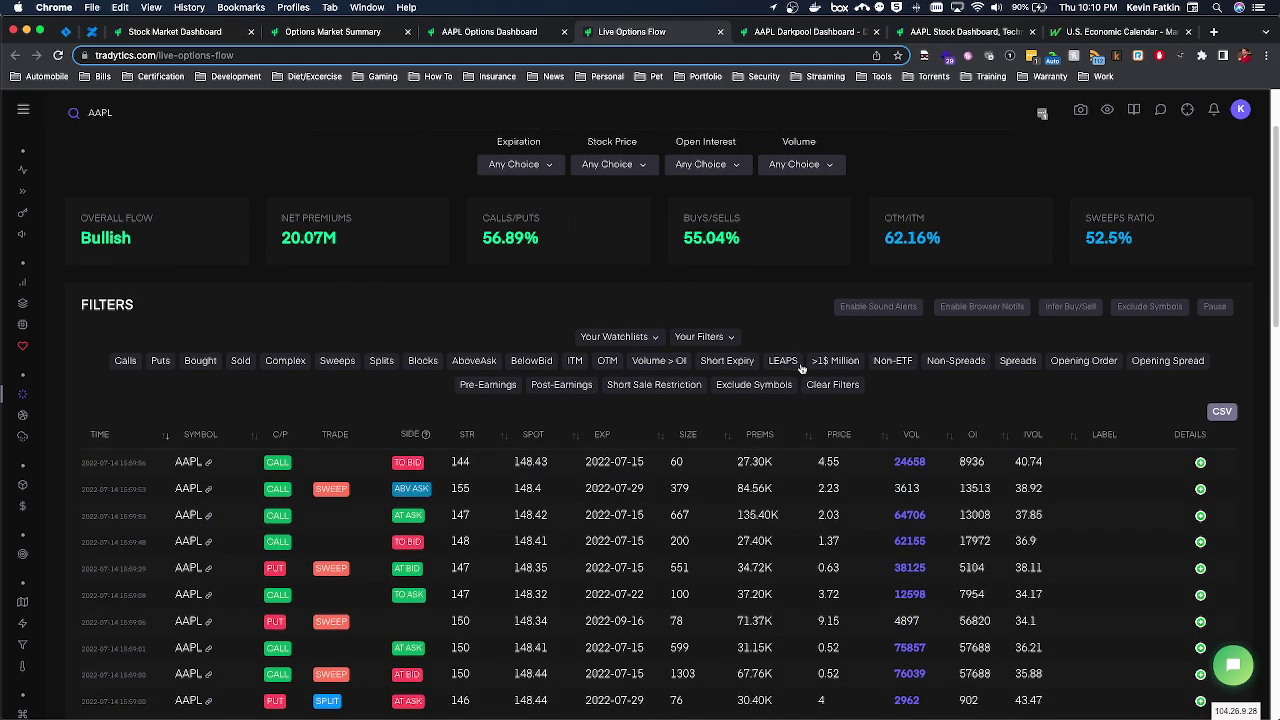
{"action": "left_click", "coordinate": [725, 362]}
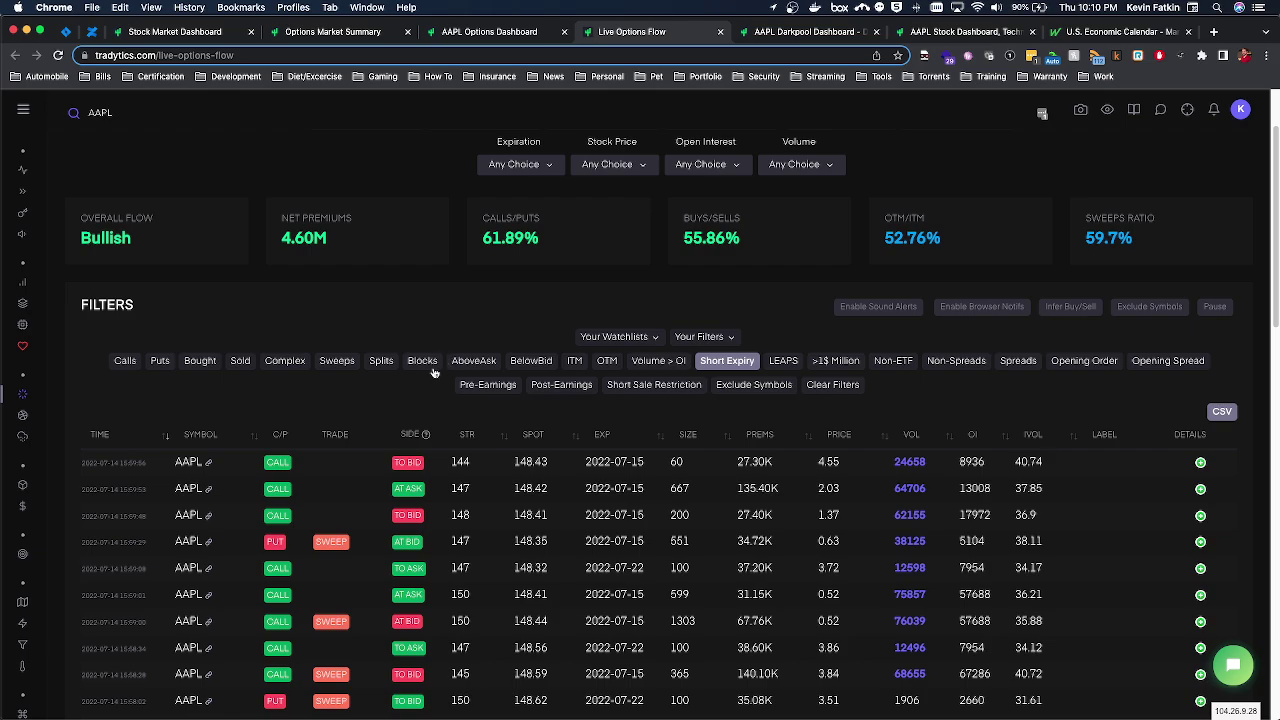
{"action": "scroll", "coordinate": [420, 365], "scroll_direction": "down", "scroll_amount": 4}
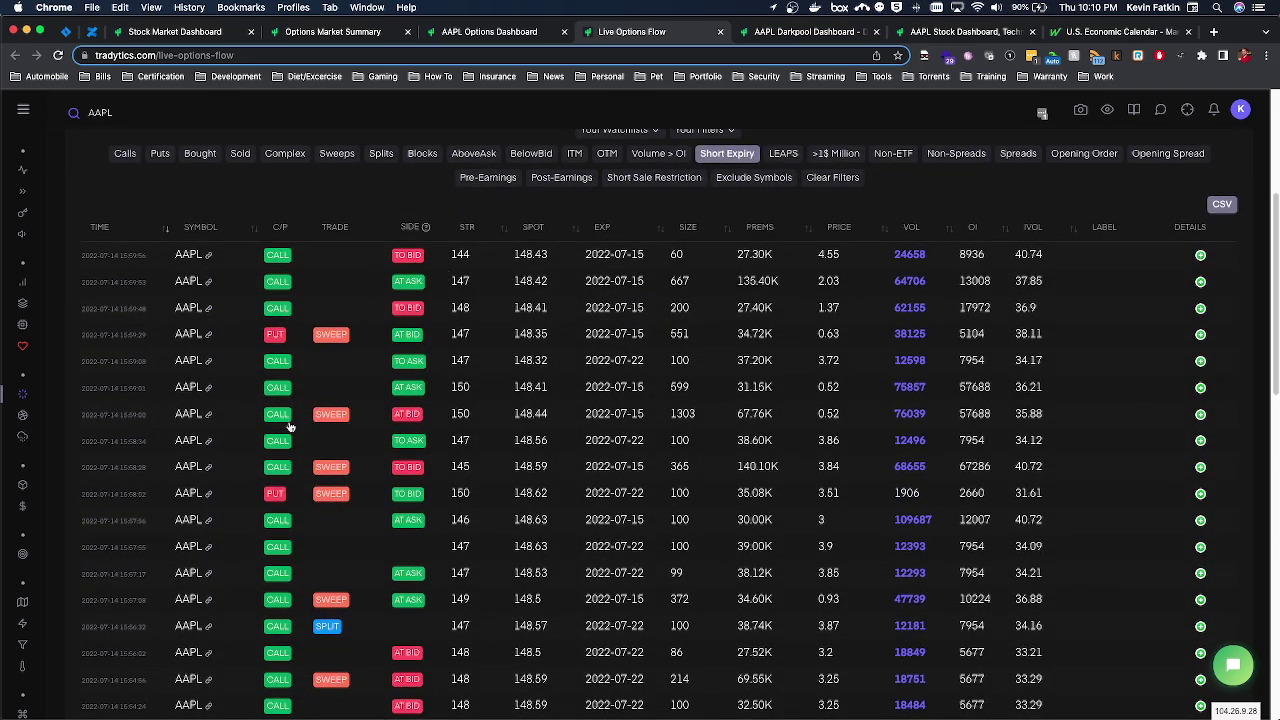
{"action": "scroll", "coordinate": [280, 440], "scroll_direction": "down", "scroll_amount": 2}
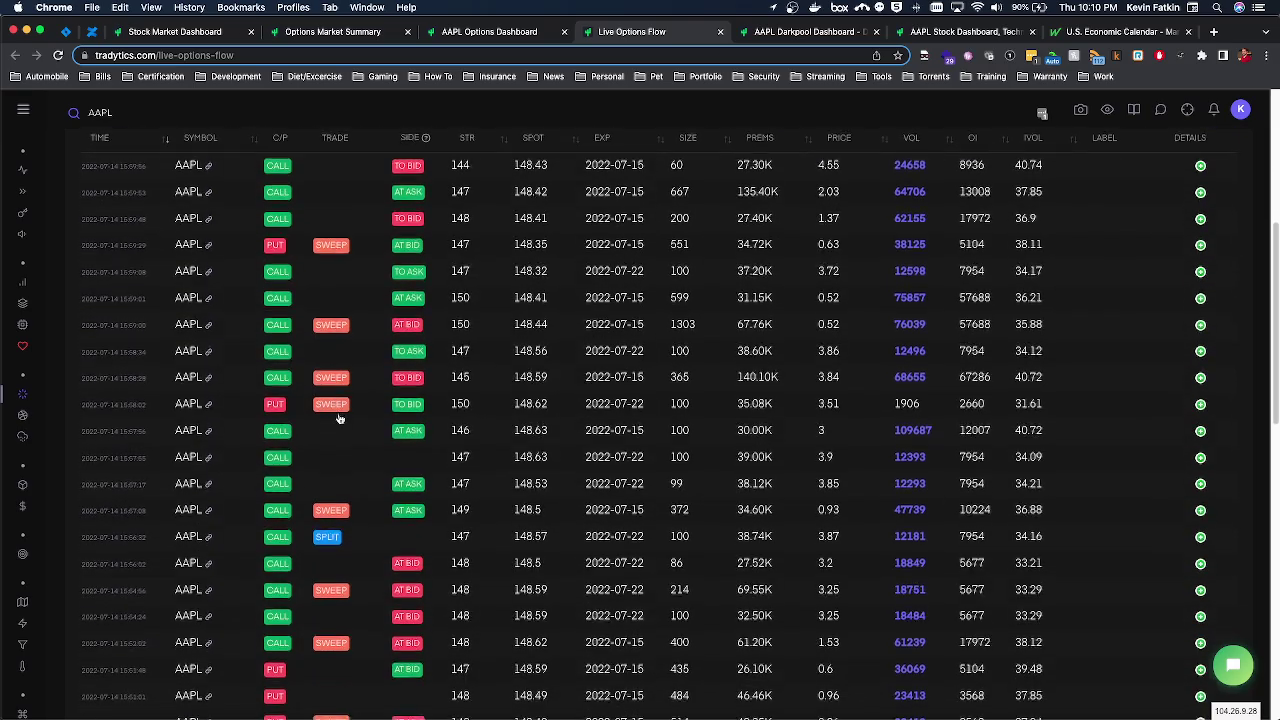
{"action": "scroll", "coordinate": [340, 418], "scroll_direction": "down", "scroll_amount": 7}
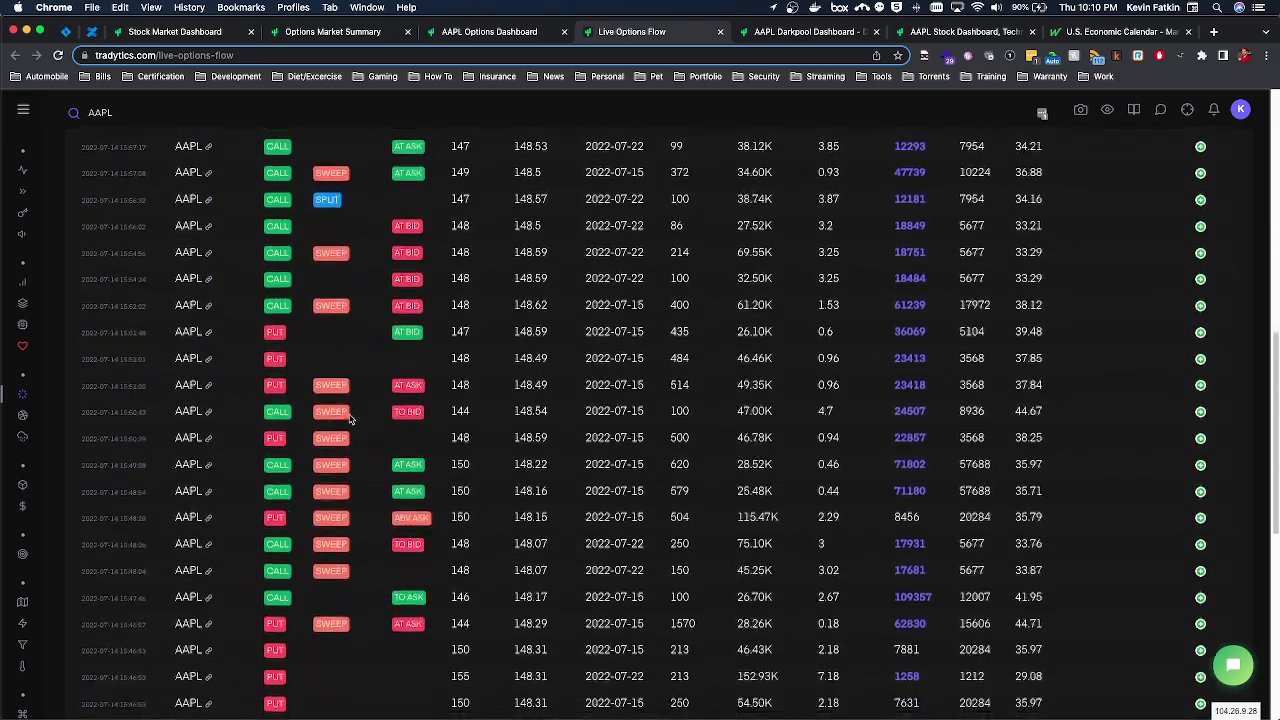
{"action": "scroll", "coordinate": [350, 418], "scroll_direction": "up", "scroll_amount": 8}
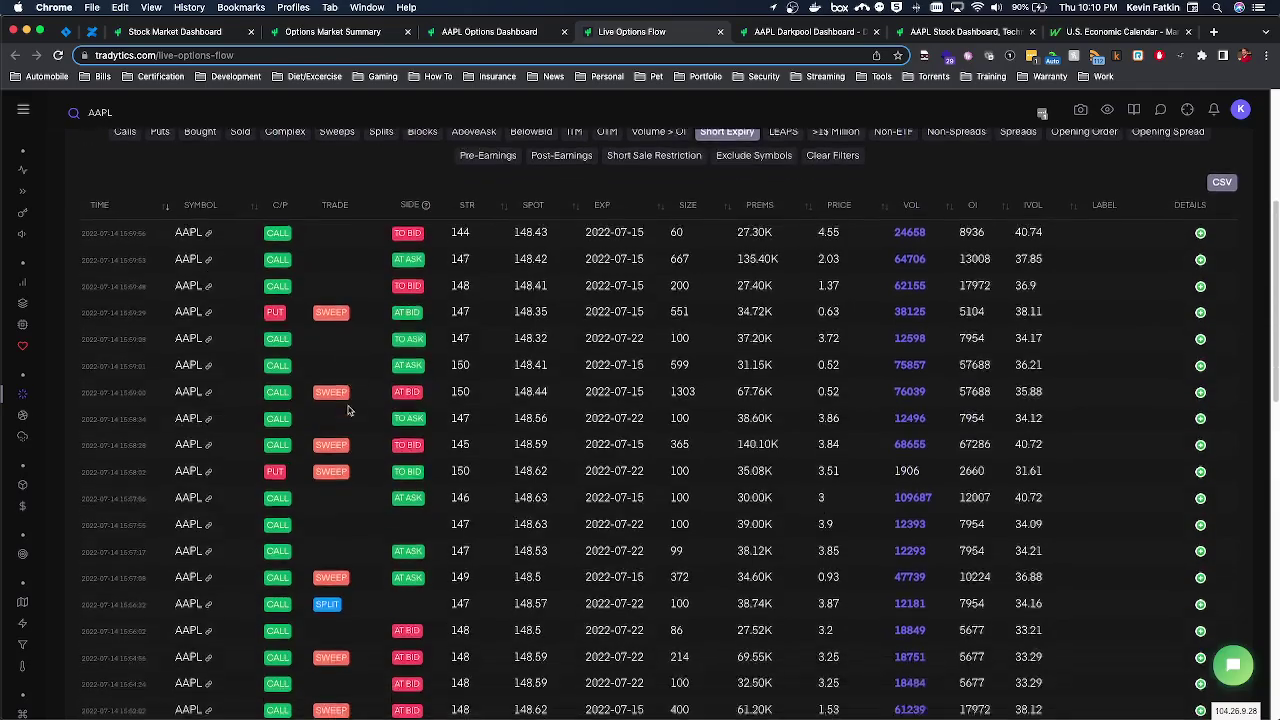
{"action": "scroll", "coordinate": [348, 410], "scroll_direction": "down", "scroll_amount": 1}
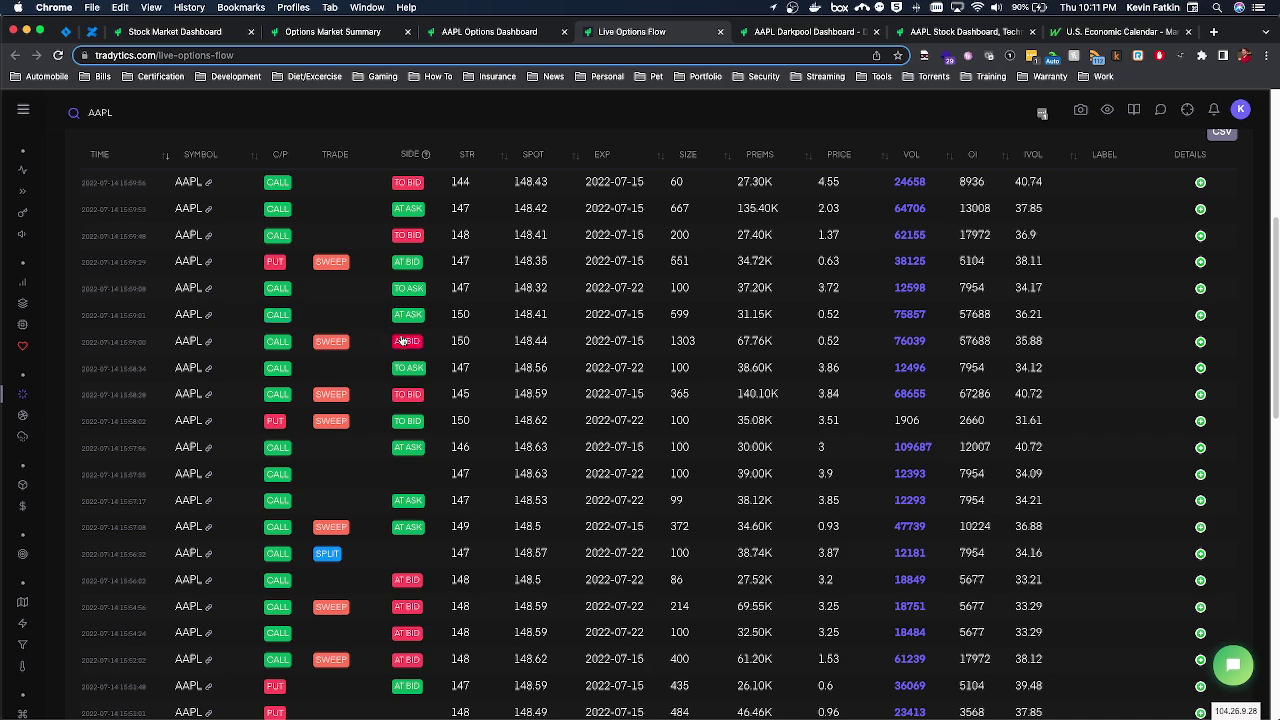
{"action": "scroll", "coordinate": [275, 314], "scroll_direction": "up", "scroll_amount": 5}
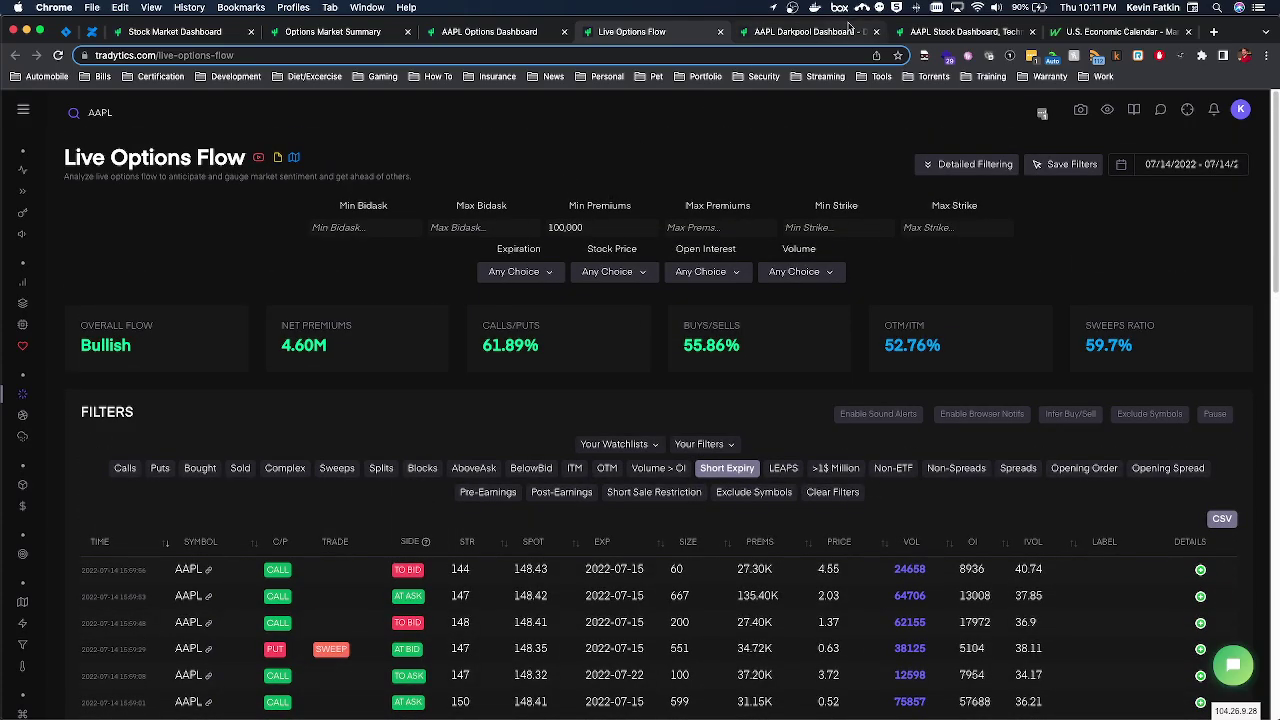
{"action": "scroll", "coordinate": [558, 437], "scroll_direction": "down", "scroll_amount": 3}
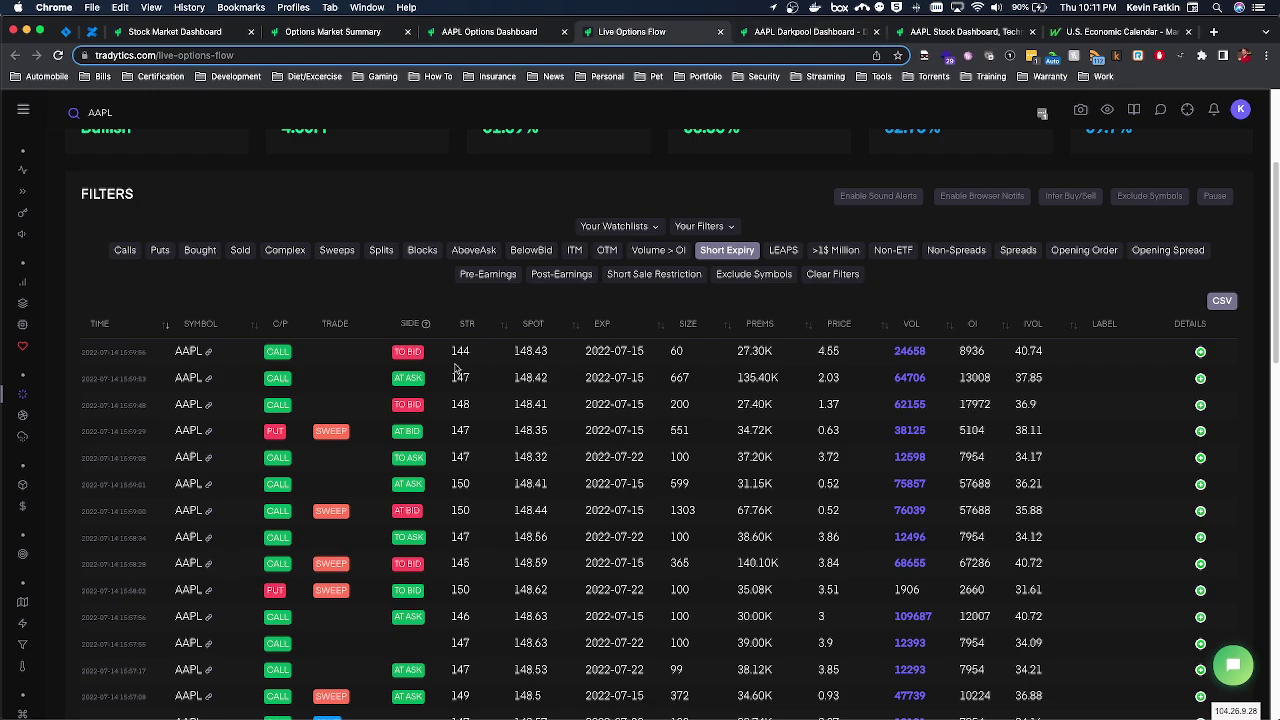
Go to the AAPL Darkpool Summary and examine the largest darkpool trades and the Darkpool Levels chart.
{"action": "left_click", "coordinate": [818, 35]}
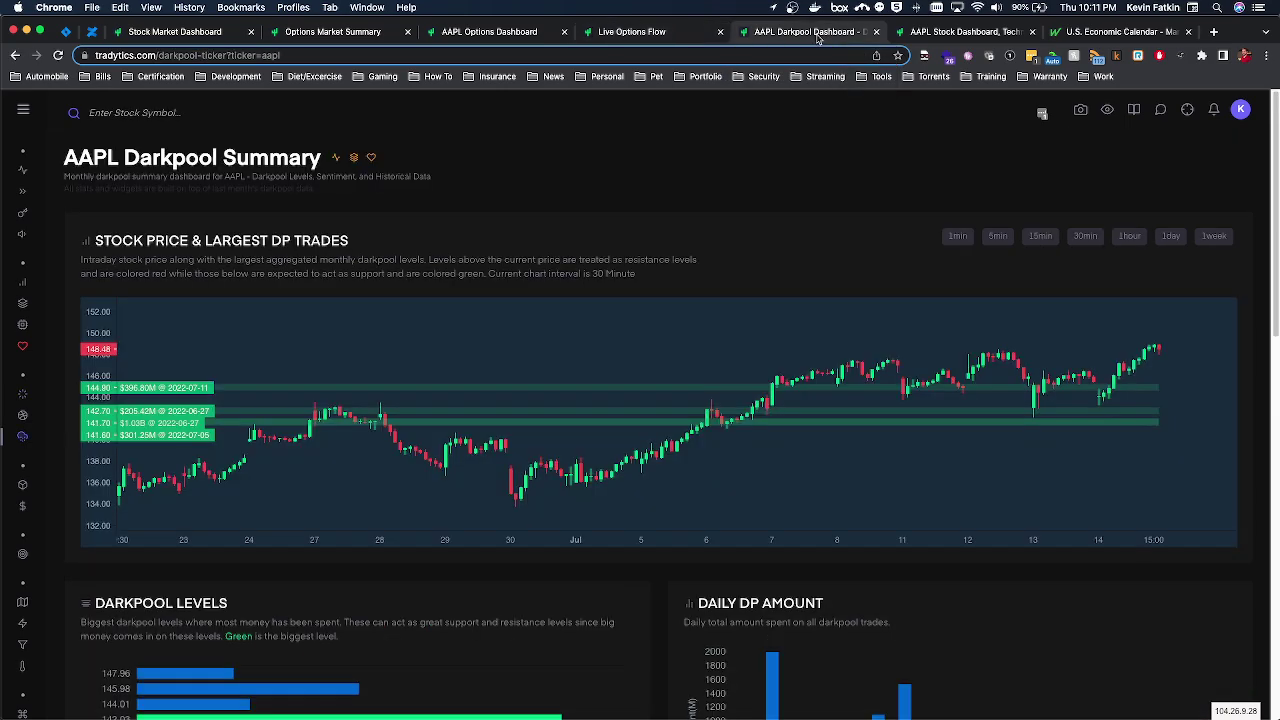
{"action": "scroll", "coordinate": [517, 229], "scroll_direction": "down", "scroll_amount": 2}
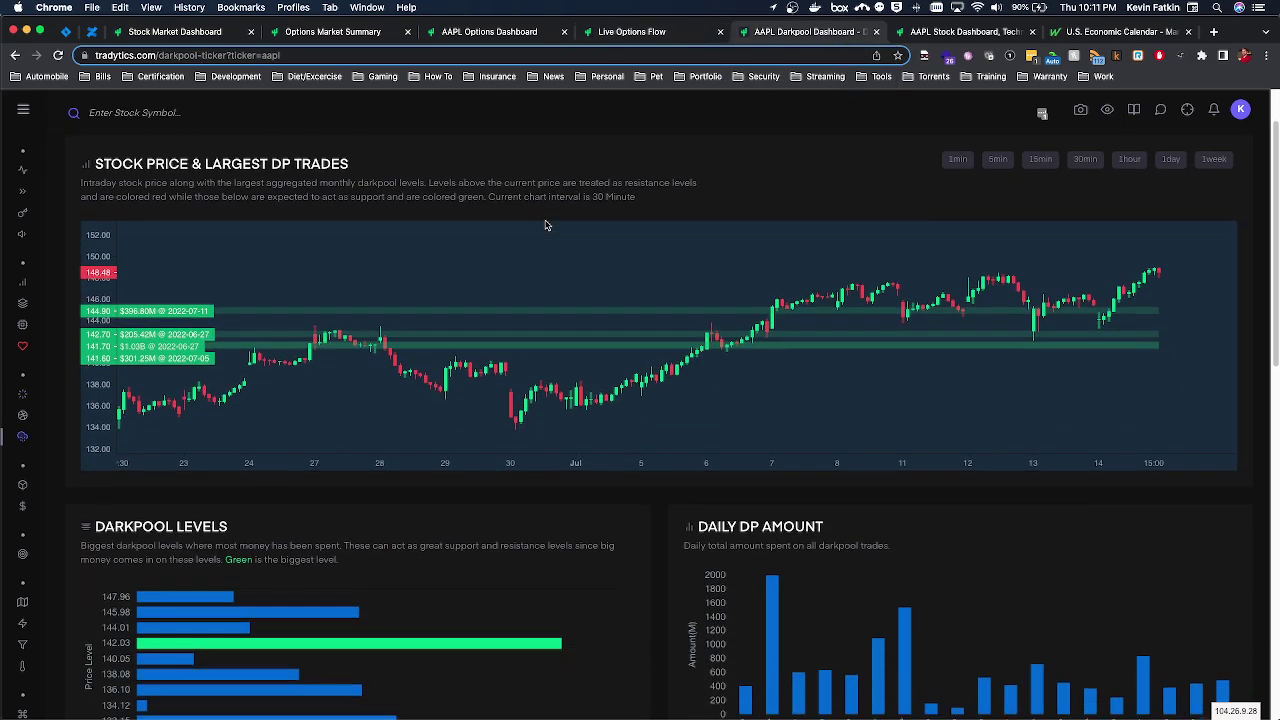
{"action": "scroll", "coordinate": [503, 211], "scroll_direction": "down", "scroll_amount": 1}
{"action": "scroll", "coordinate": [503, 211], "scroll_direction": "down", "scroll_amount": 1}
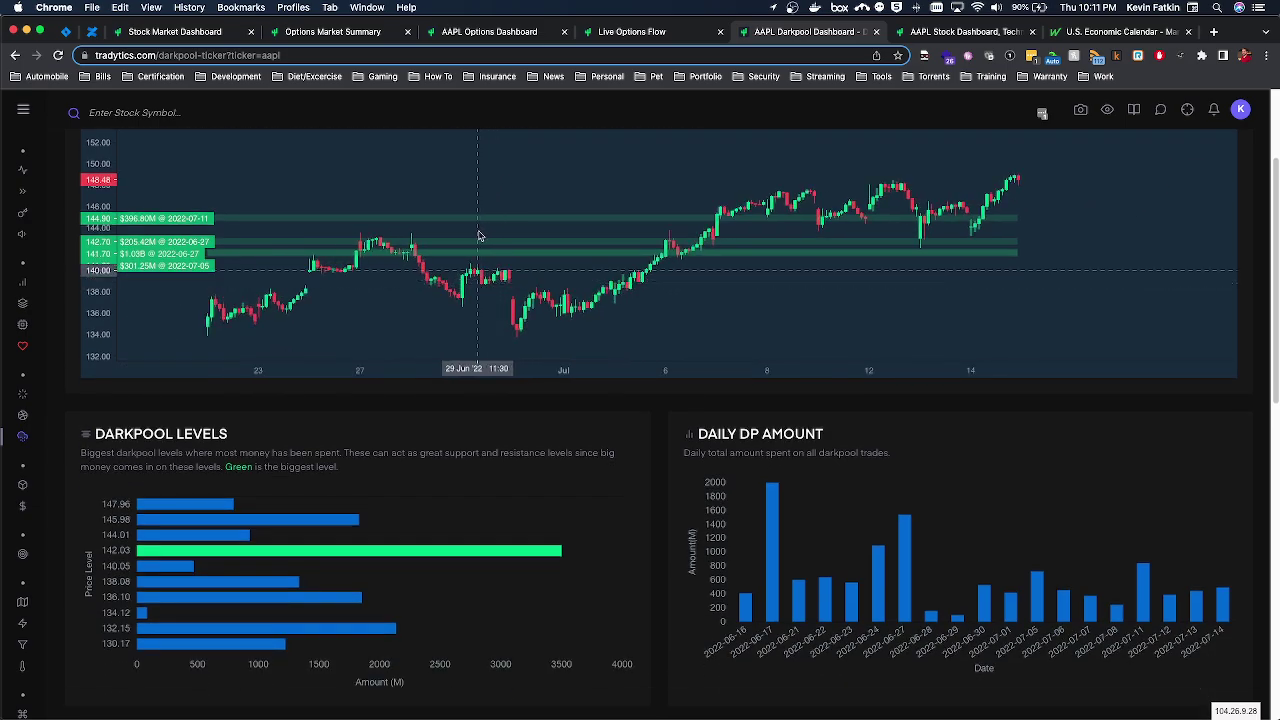
{"action": "scroll", "coordinate": [481, 467], "scroll_direction": "down", "scroll_amount": 1}
{"action": "scroll", "coordinate": [481, 467], "scroll_direction": "down", "scroll_amount": 2}
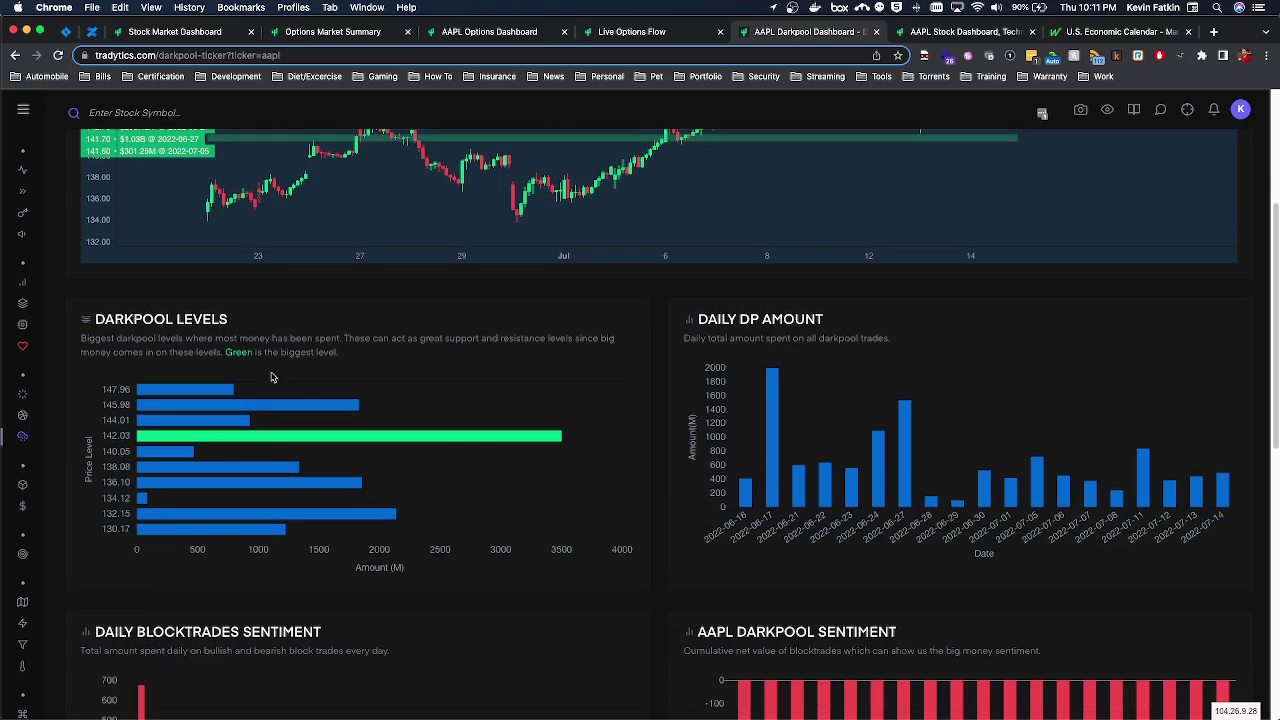
Switch to Discord, request AAPL's darkpool levels with "t-dplevels aapl", examine the enlarged chart and return to Chrome.
{"action": "key", "text": "super+Tab"}
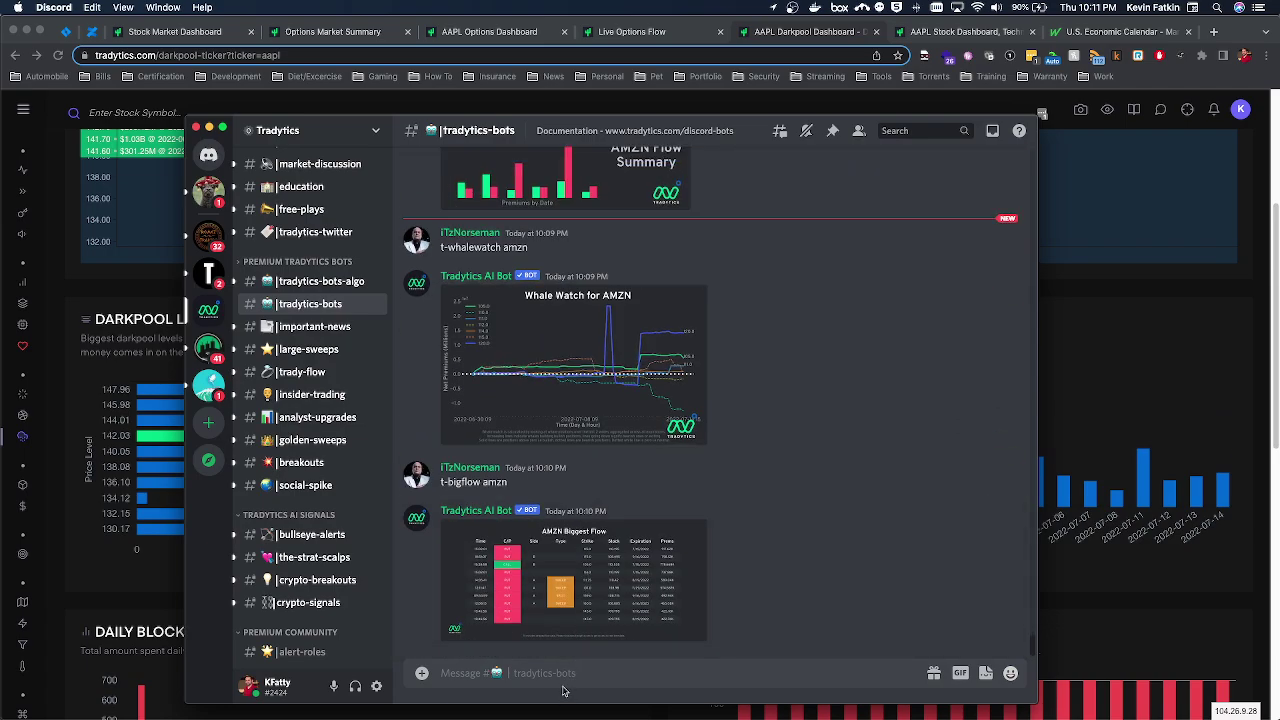
{"action": "type", "text": "t-dplevels aapl"}
{"action": "key", "text": "Return"}
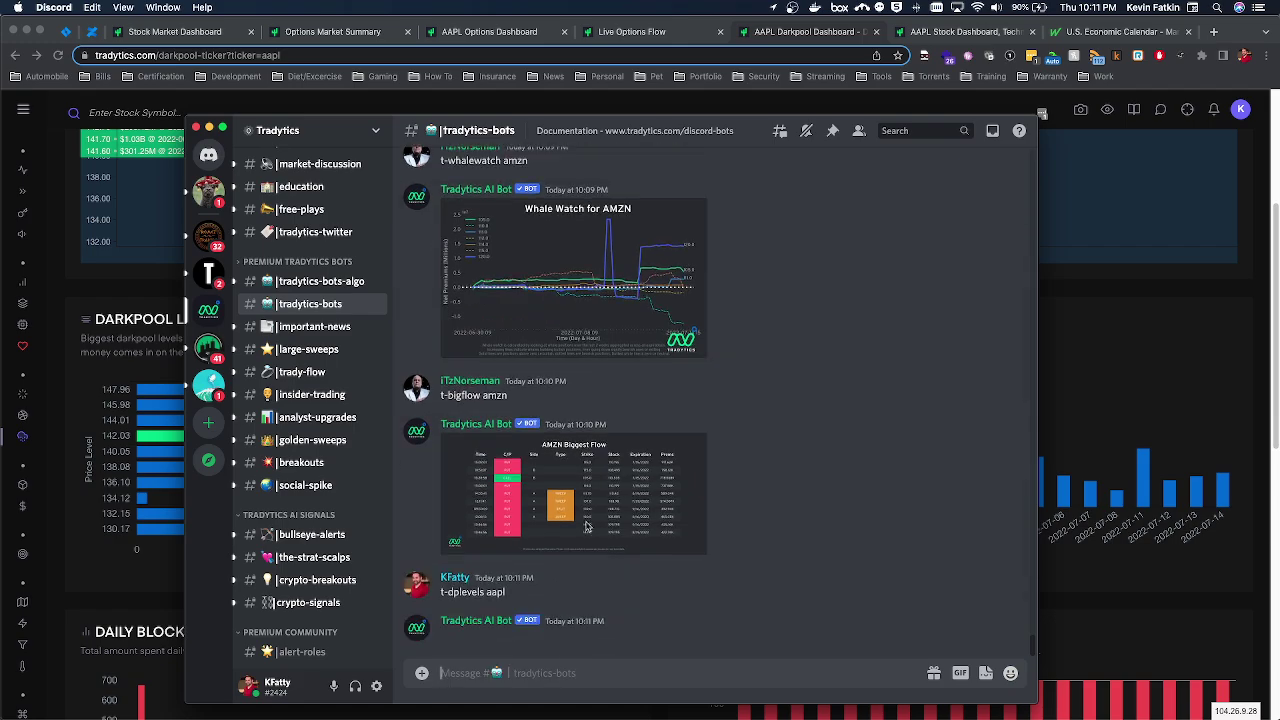
{"action": "left_click", "coordinate": [580, 586]}
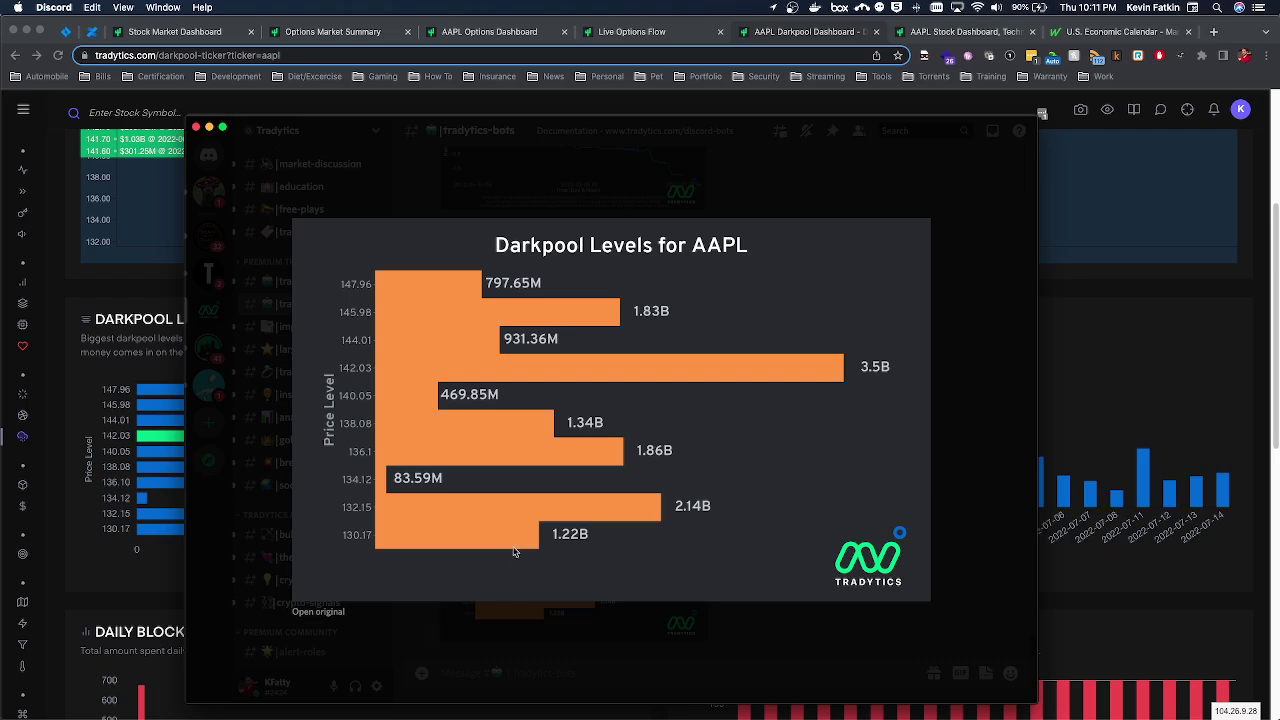
{"action": "left_click", "coordinate": [575, 660]}
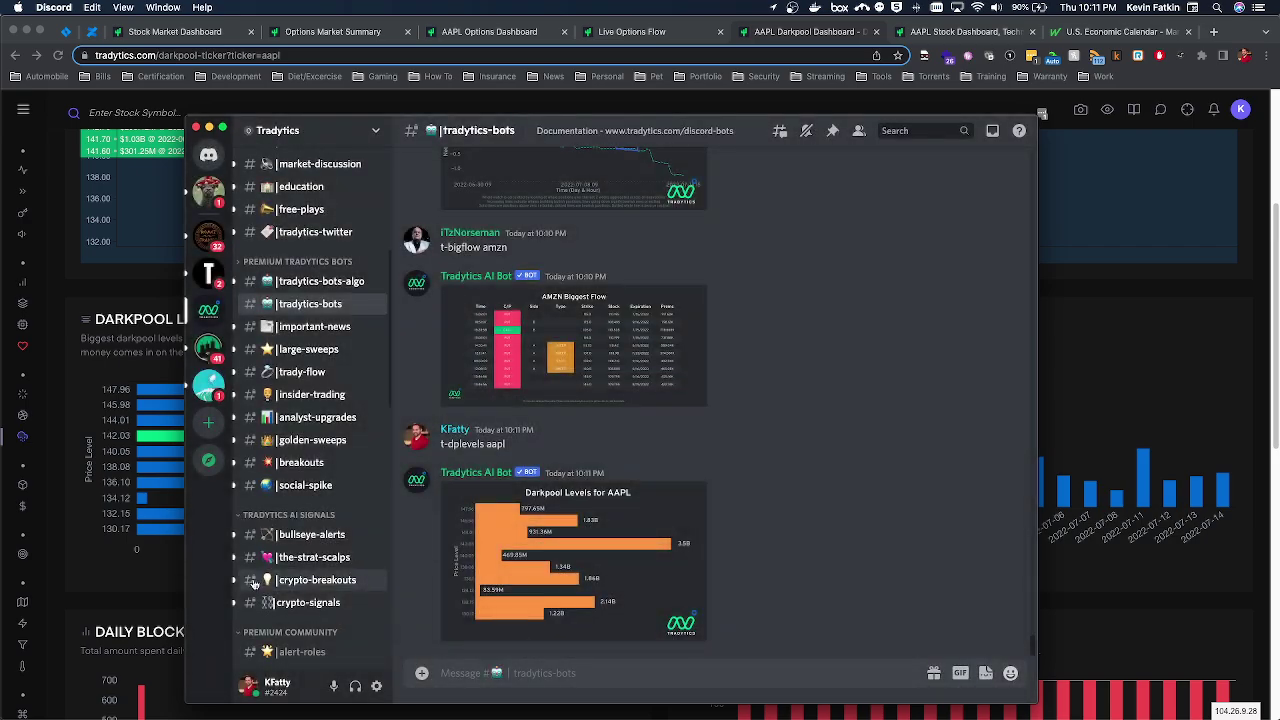
{"action": "left_click", "coordinate": [135, 597]}
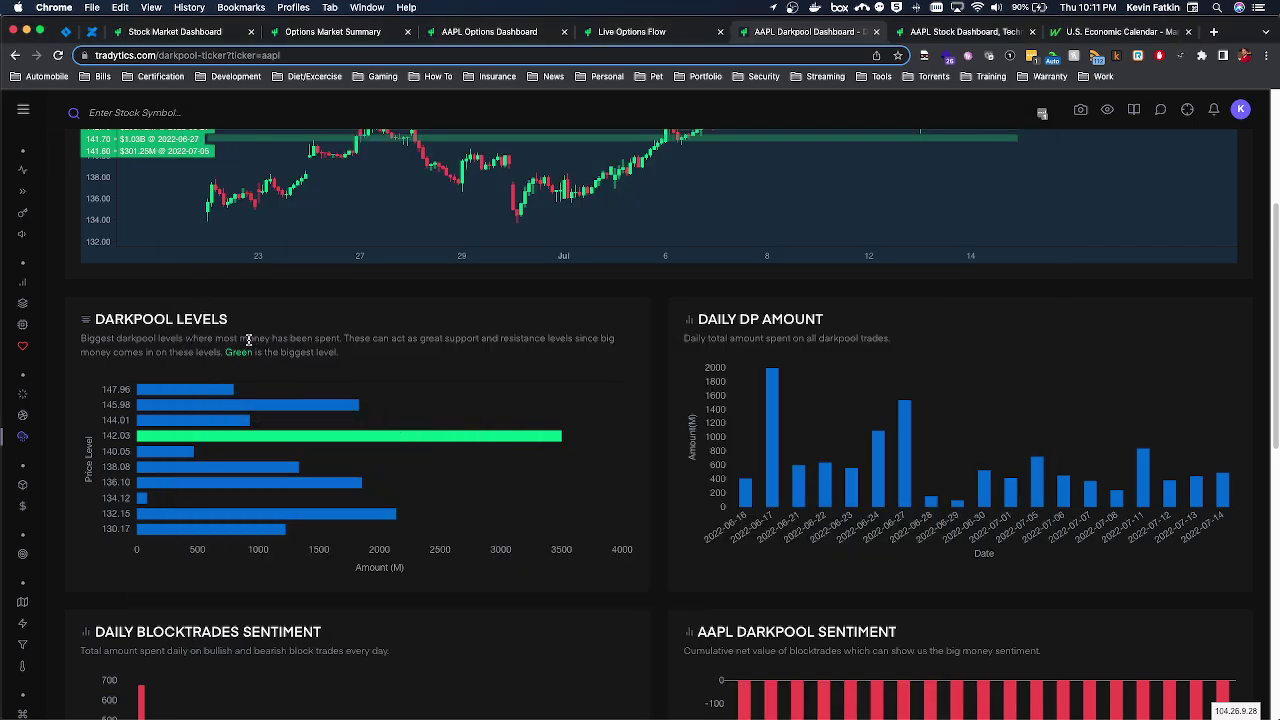
Highlight part of the Darkpool Levels description and compare the biggest levels with the largest darkpool trades on AAPL's price chart.
{"action": "left_click_drag", "start_coordinate": [267, 334], "coordinate": [394, 340]}
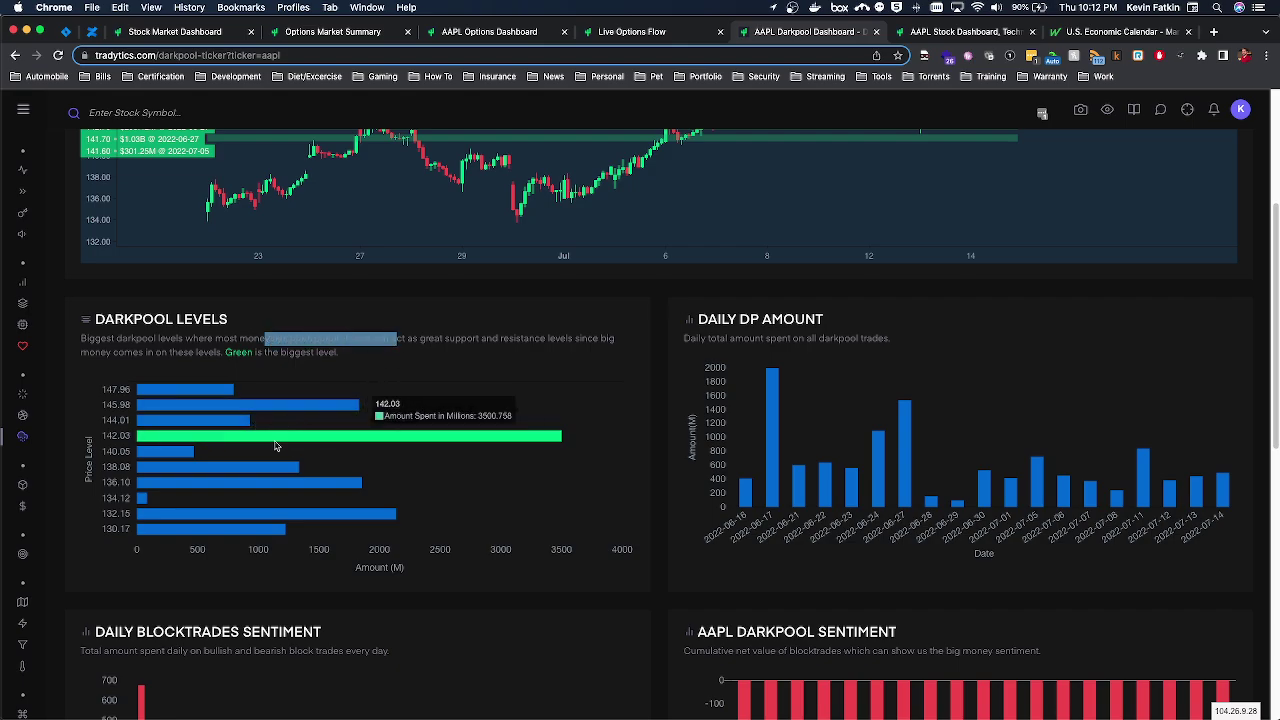
{"action": "scroll", "coordinate": [265, 430], "scroll_direction": "up", "scroll_amount": 2}
{"action": "scroll", "coordinate": [240, 423], "scroll_direction": "up", "scroll_amount": 3}
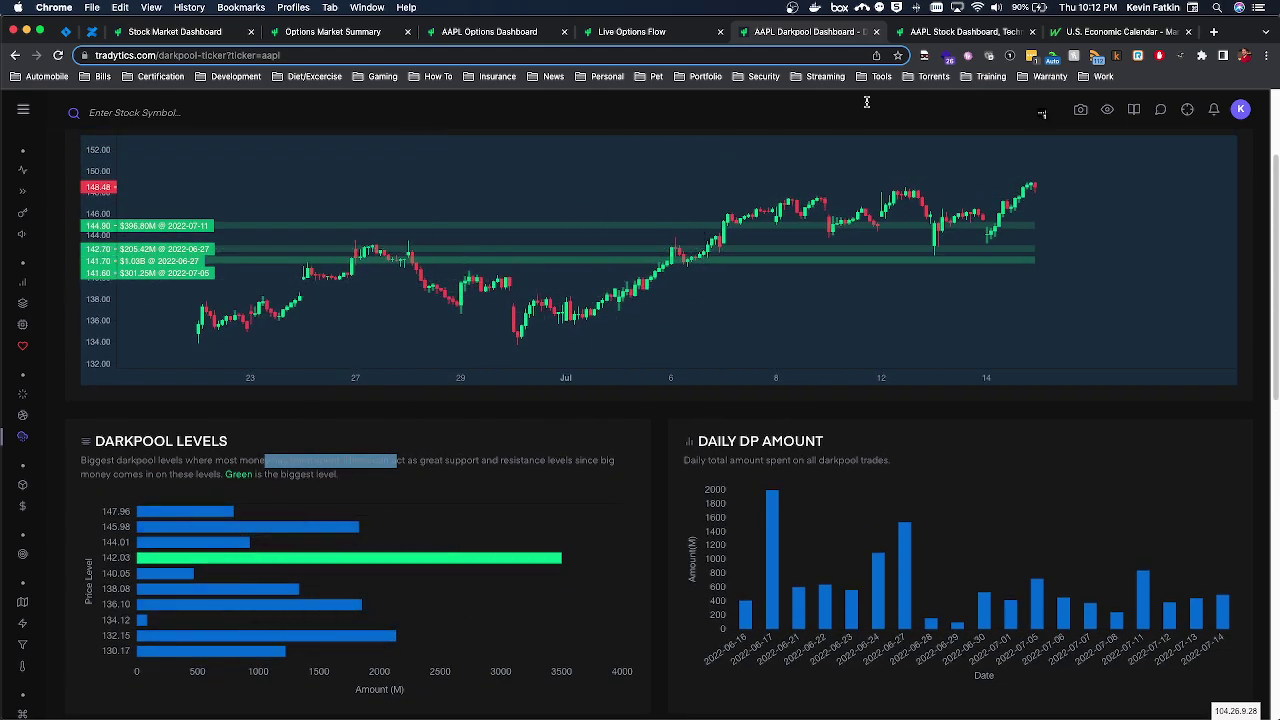
{"action": "mouse_move", "coordinate": [158, 517]}
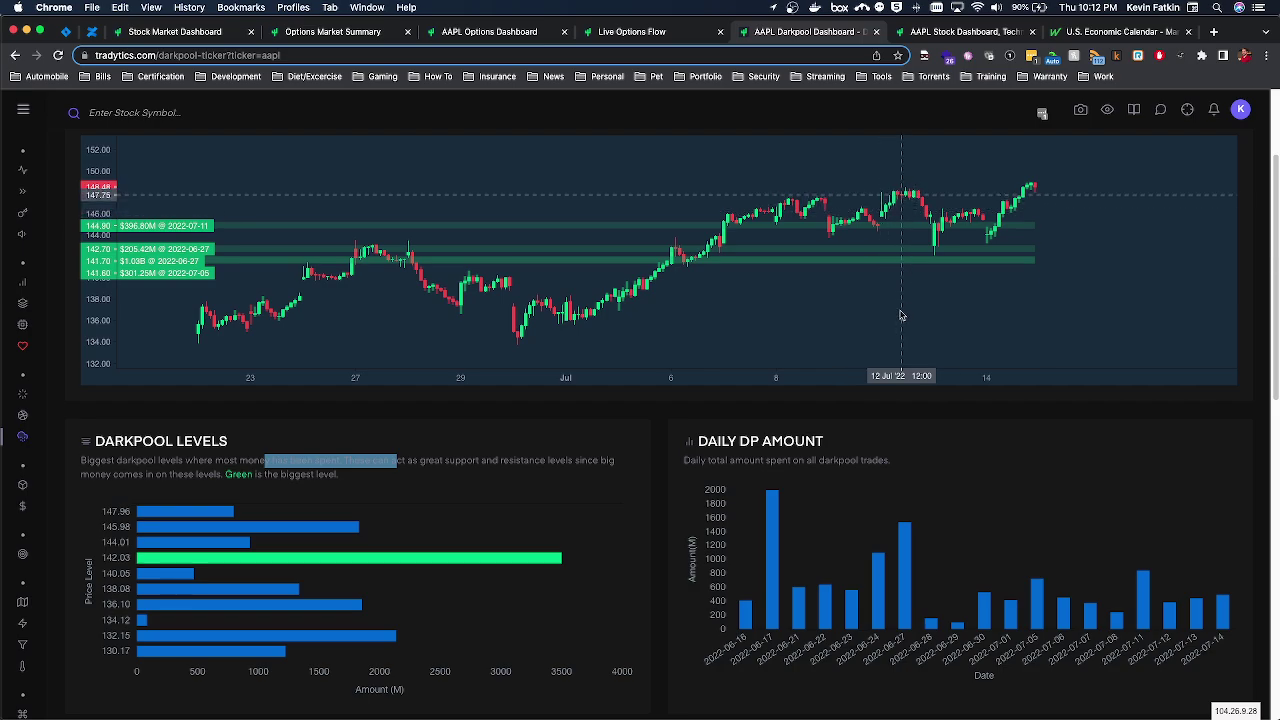
Examine AAPL's Daily DP Amount, Daily Blocktrades Sentiment and Darkpool Sentiment charts, and return to the start of the Darkpool Summary.
{"action": "scroll", "coordinate": [900, 305], "scroll_direction": "down", "scroll_amount": 2}
{"action": "scroll", "coordinate": [900, 433], "scroll_direction": "down", "scroll_amount": 5}
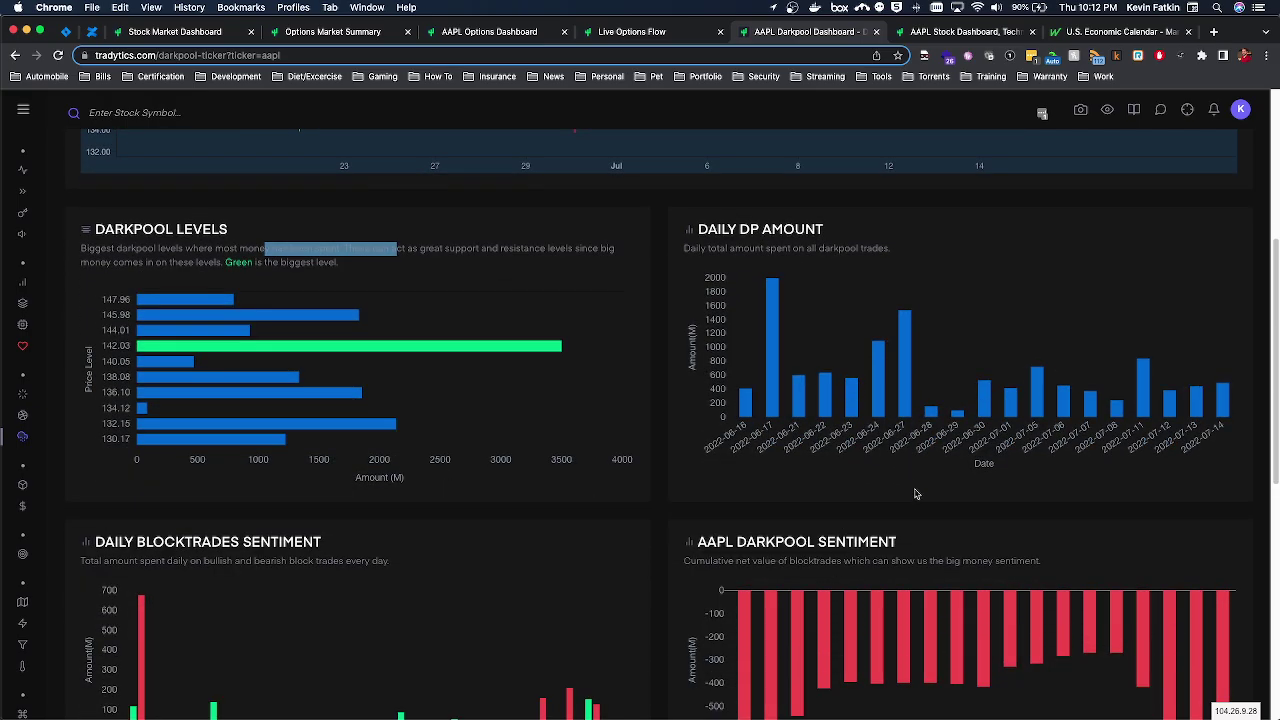
{"action": "scroll", "coordinate": [786, 245], "scroll_direction": "up", "scroll_amount": 1}
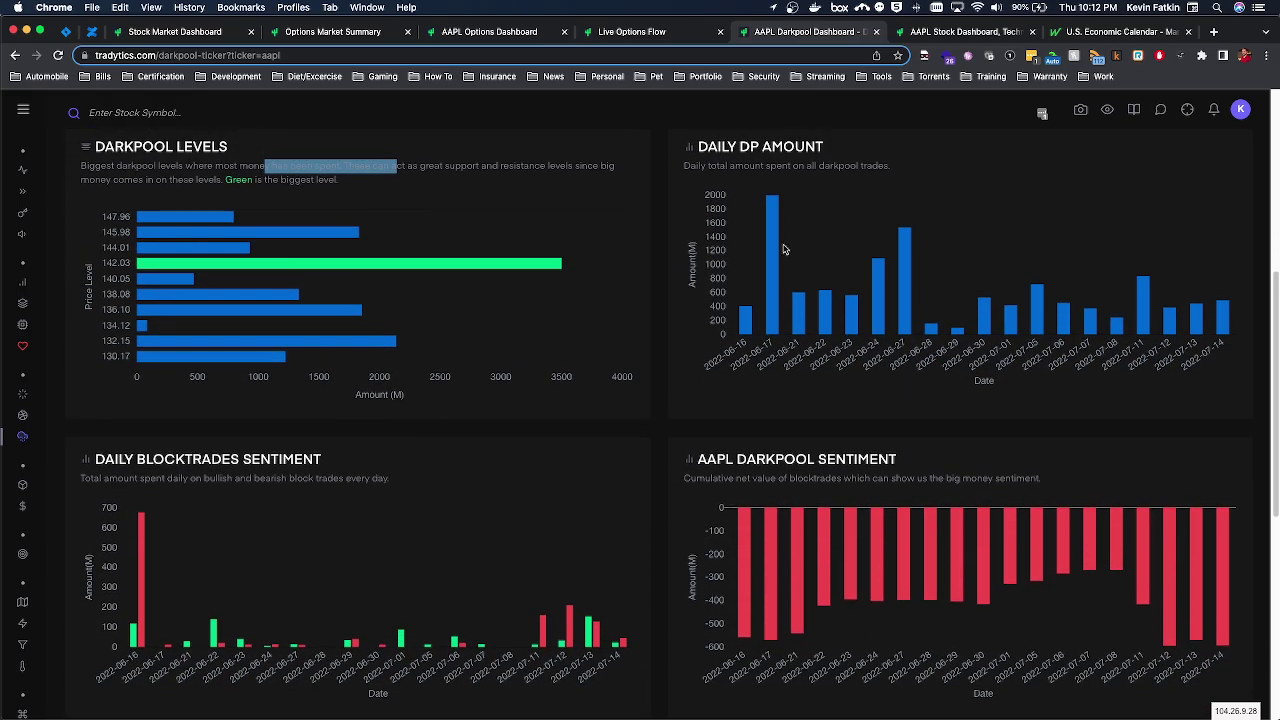
{"action": "scroll", "coordinate": [783, 269], "scroll_direction": "down", "scroll_amount": 6}
{"action": "scroll", "coordinate": [743, 314], "scroll_direction": "up", "scroll_amount": 5}
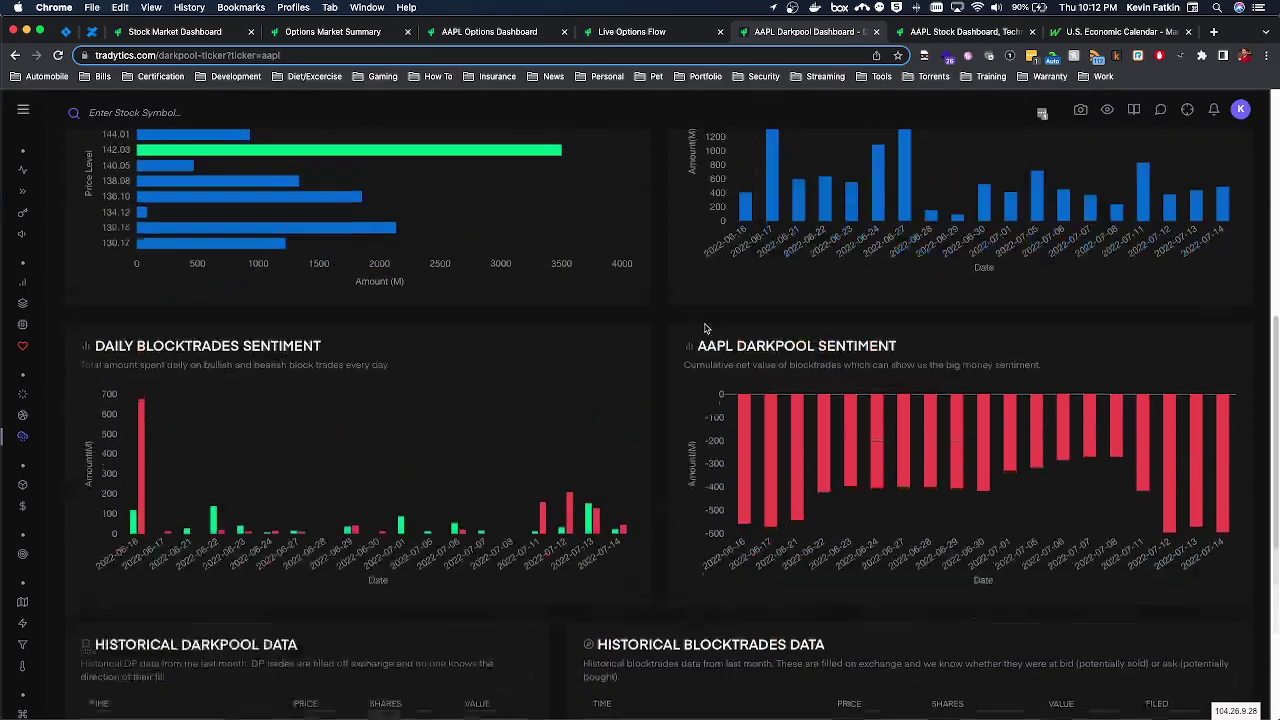
{"action": "scroll", "coordinate": [254, 383], "scroll_direction": "down", "scroll_amount": 1}
{"action": "mouse_move", "coordinate": [572, 525]}
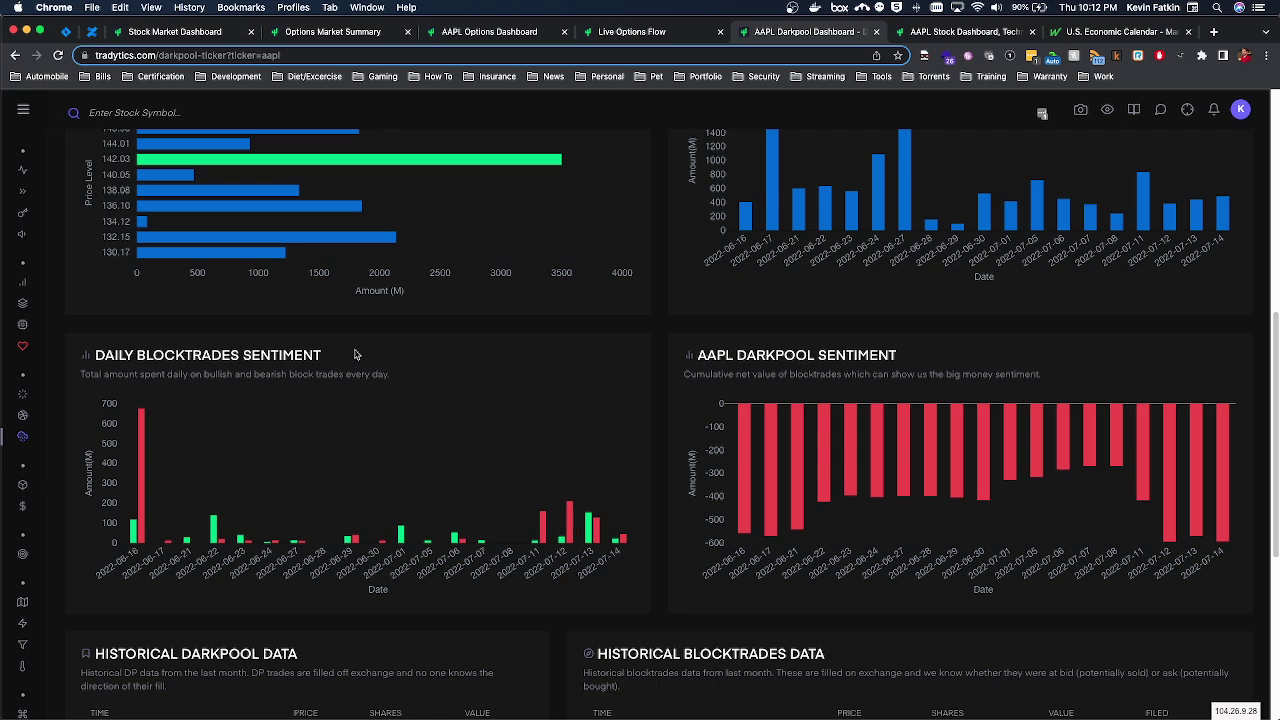
{"action": "left_click_drag", "start_coordinate": [321, 356], "coordinate": [229, 353]}
{"action": "left_click", "coordinate": [231, 353]}
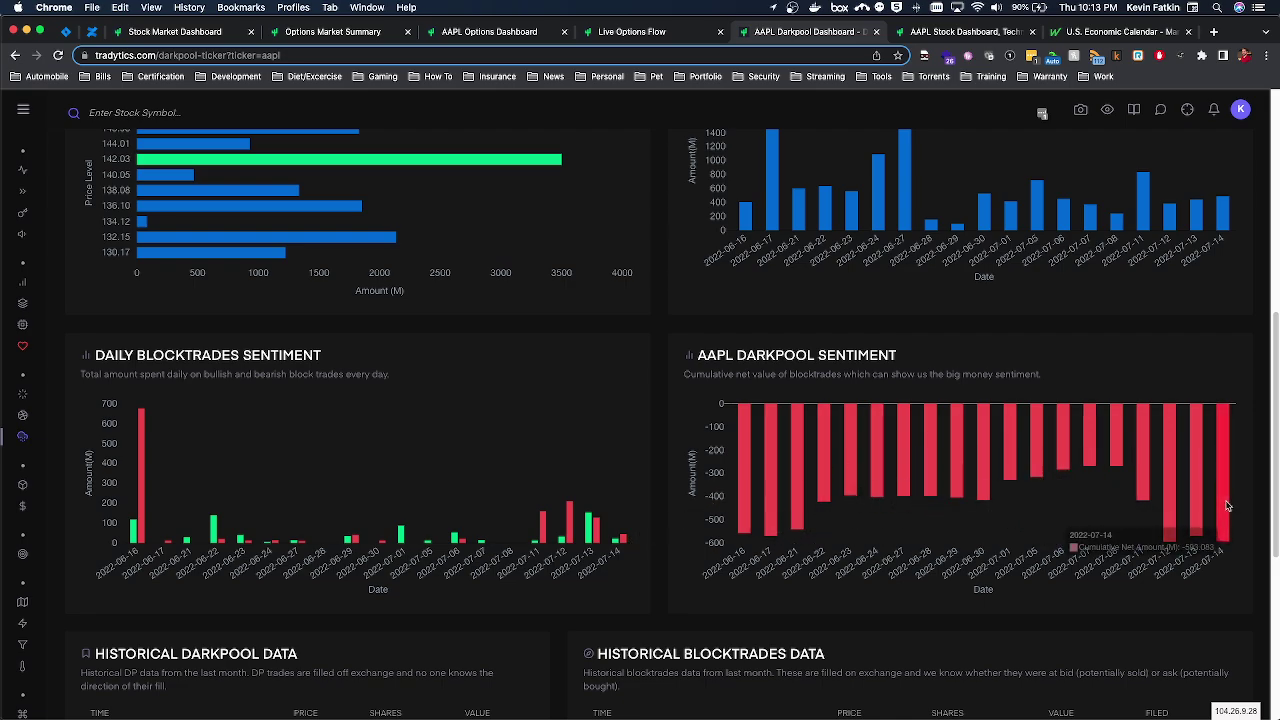
{"action": "scroll", "coordinate": [1219, 513], "scroll_direction": "down", "scroll_amount": 1}
{"action": "scroll", "coordinate": [1219, 513], "scroll_direction": "down", "scroll_amount": 4}
{"action": "scroll", "coordinate": [1097, 400], "scroll_direction": "up", "scroll_amount": 10}
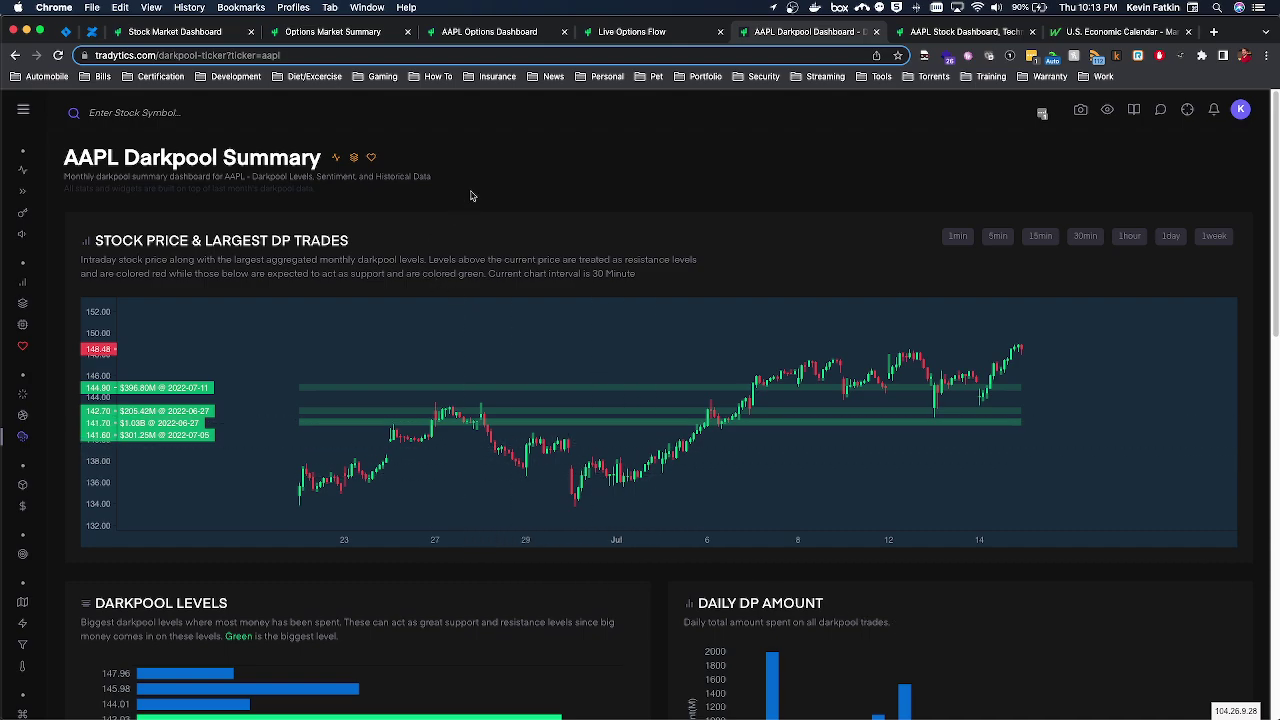
Go to the AAPL Stock Dashboard and examine its key statistics, price chart, Price Comparison, Price Pairs and analyst gradings.
{"action": "left_click", "coordinate": [922, 32]}
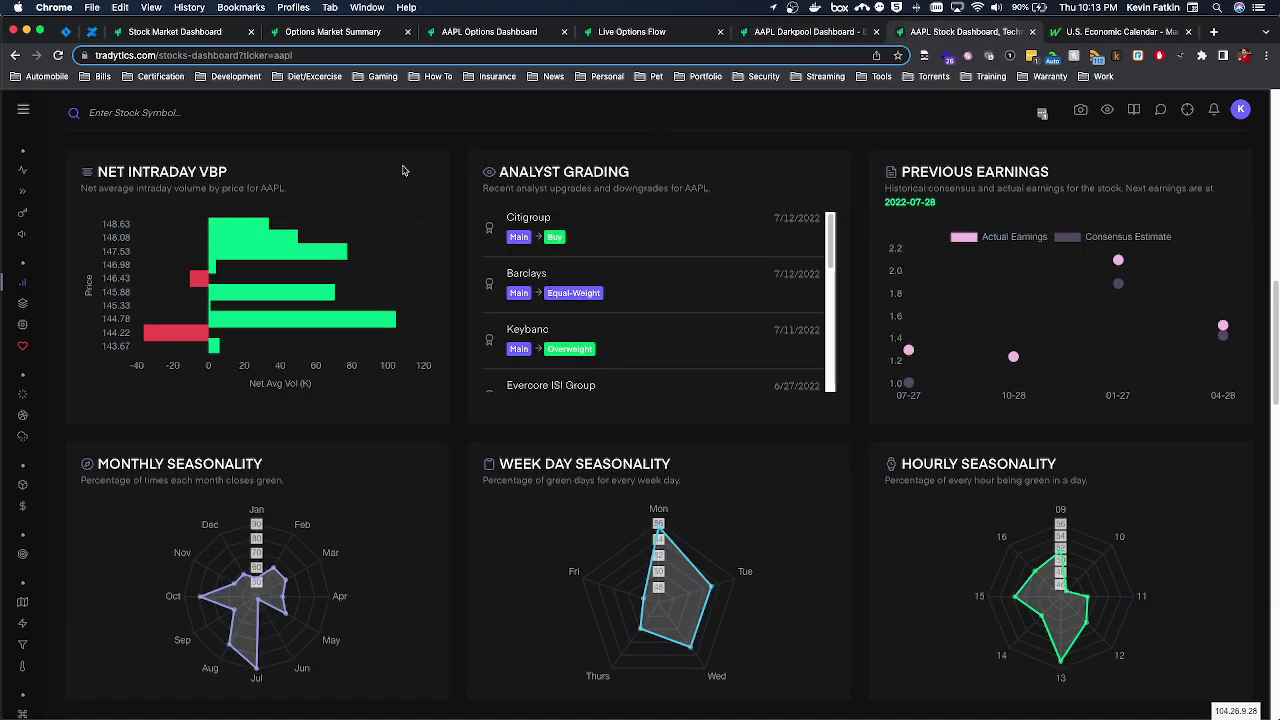
{"action": "scroll", "coordinate": [447, 197], "scroll_direction": "up", "scroll_amount": 8}
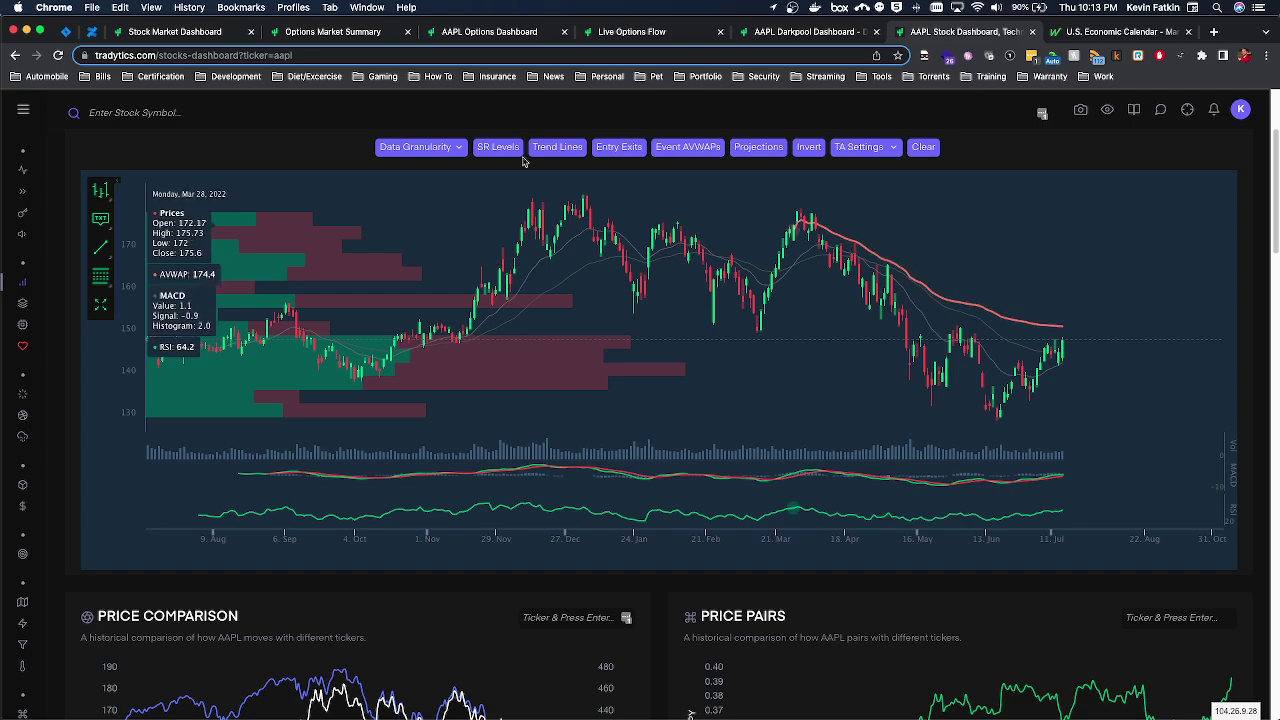
{"action": "scroll", "coordinate": [449, 177], "scroll_direction": "up", "scroll_amount": 2}
{"action": "scroll", "coordinate": [515, 265], "scroll_direction": "down", "scroll_amount": 3}
{"action": "scroll", "coordinate": [515, 265], "scroll_direction": "down", "scroll_amount": 5}
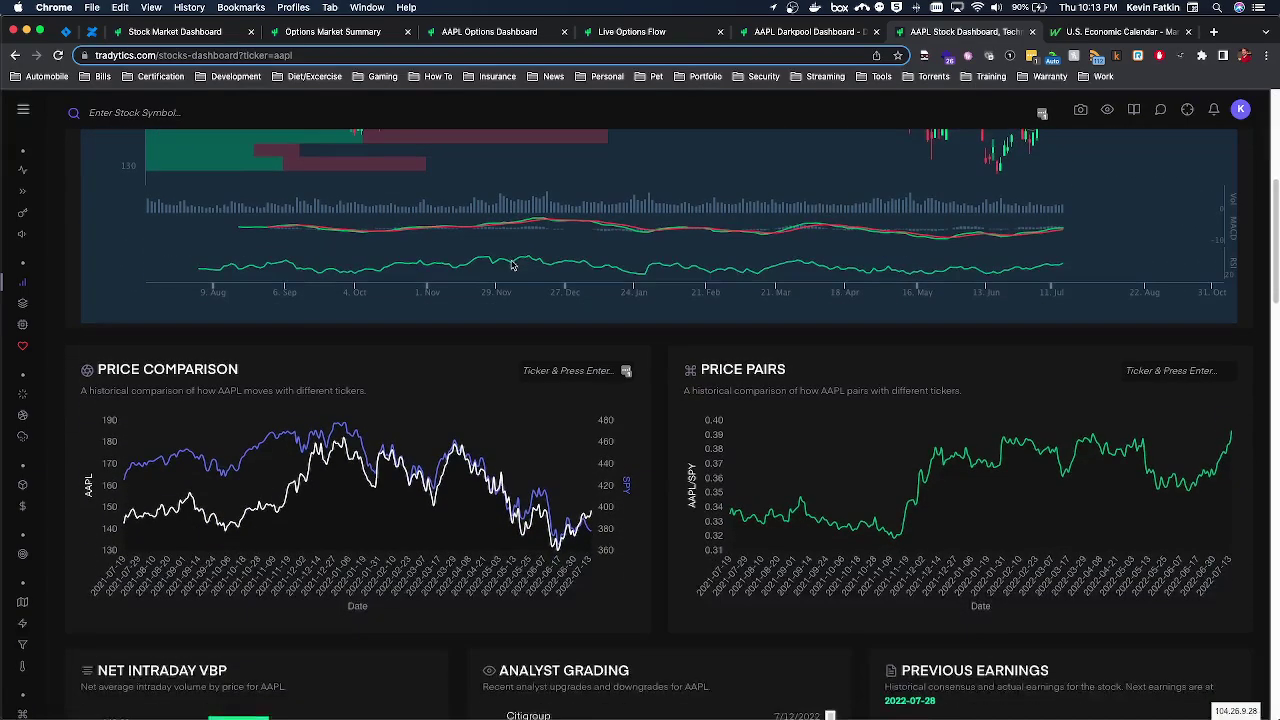
{"action": "scroll", "coordinate": [613, 423], "scroll_direction": "down", "scroll_amount": 2}
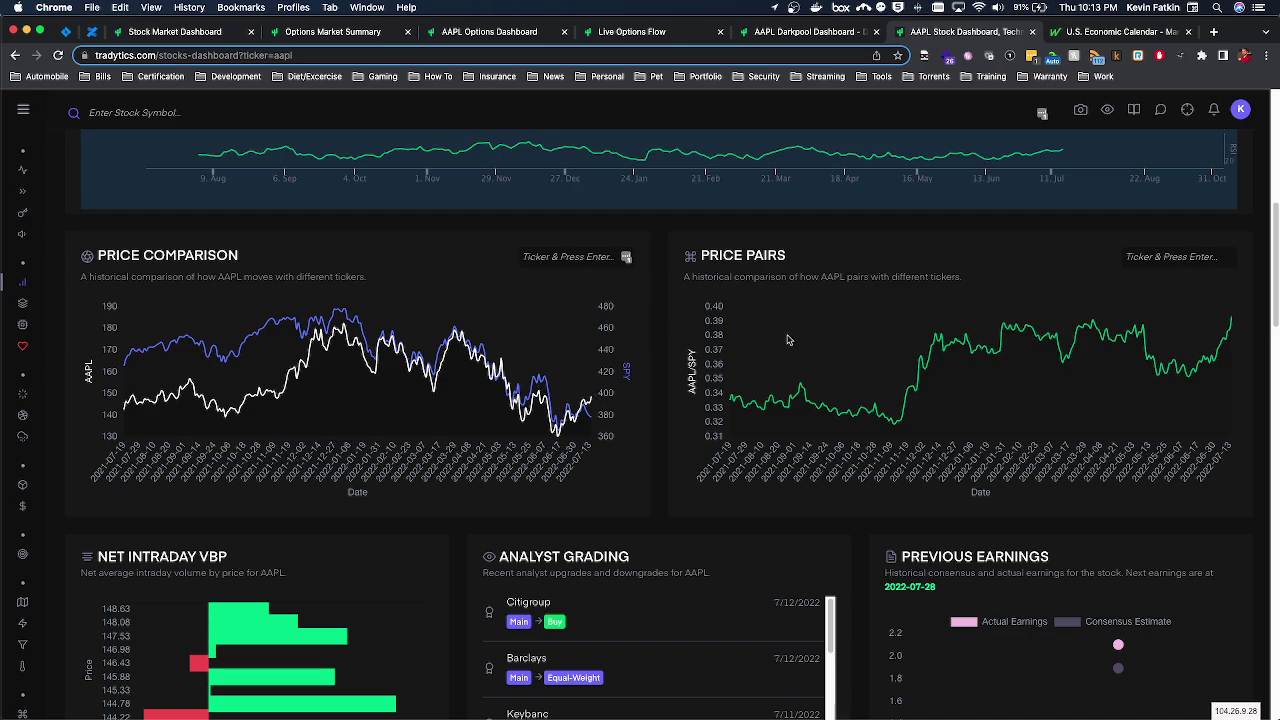
{"action": "scroll", "coordinate": [787, 341], "scroll_direction": "down", "scroll_amount": 5}
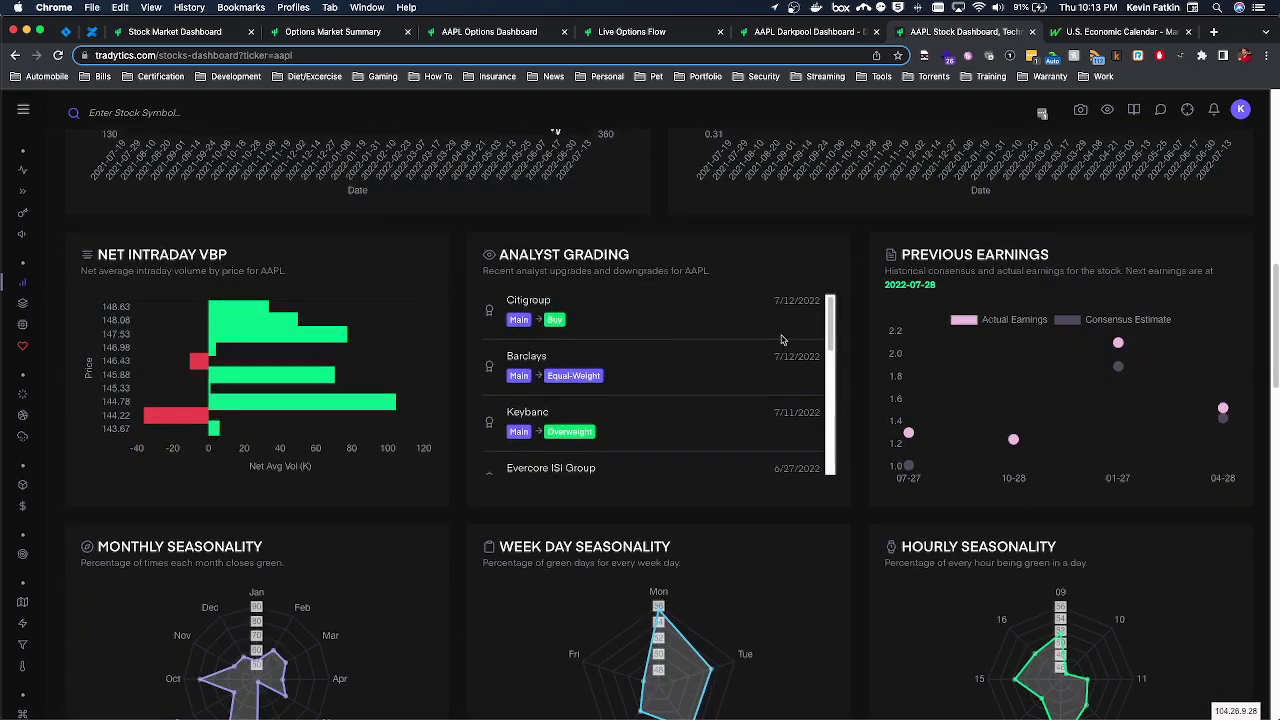
{"action": "scroll", "coordinate": [780, 341], "scroll_direction": "up", "scroll_amount": 15}
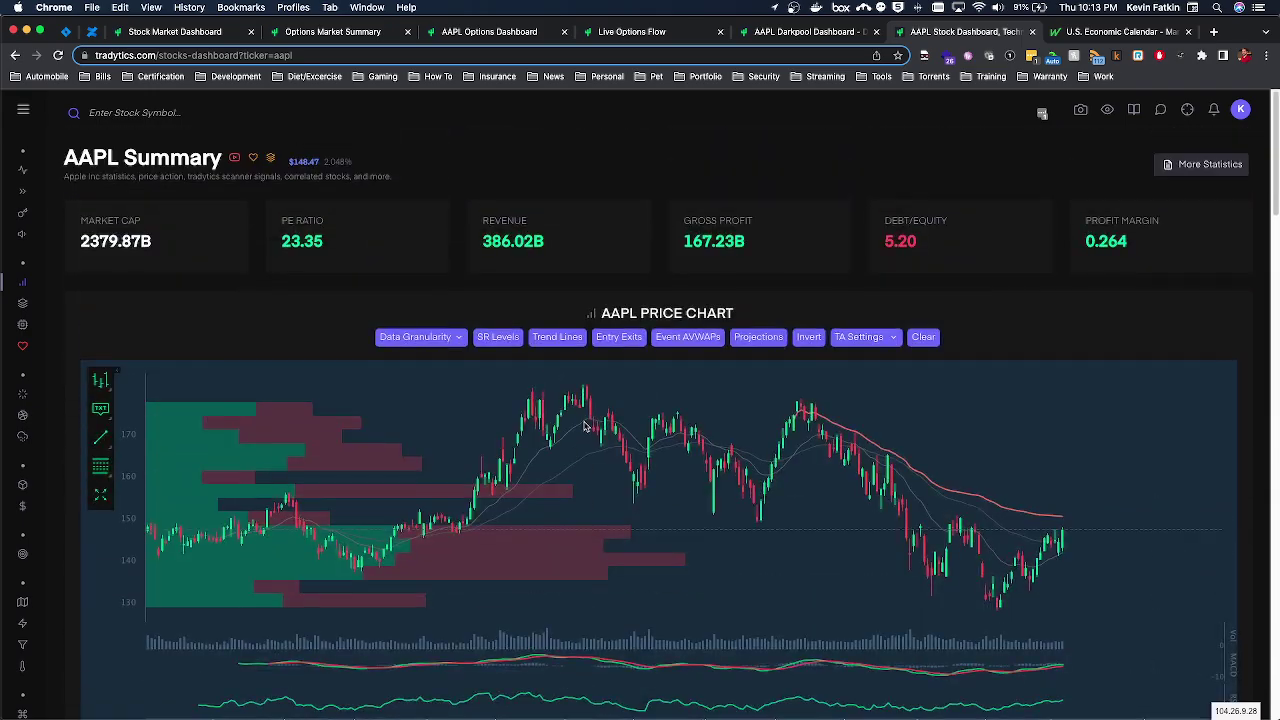
{"action": "scroll", "coordinate": [577, 412], "scroll_direction": "down", "scroll_amount": 9}
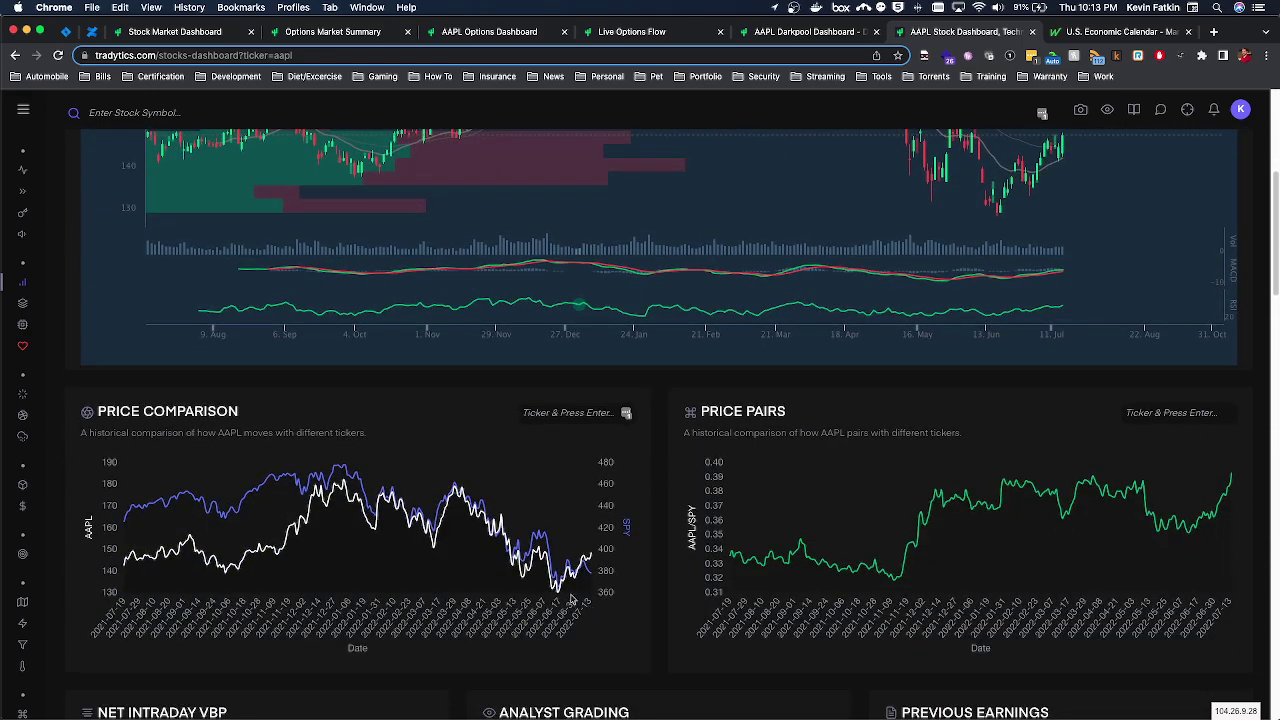
{"action": "scroll", "coordinate": [349, 380], "scroll_direction": "up", "scroll_amount": 9}
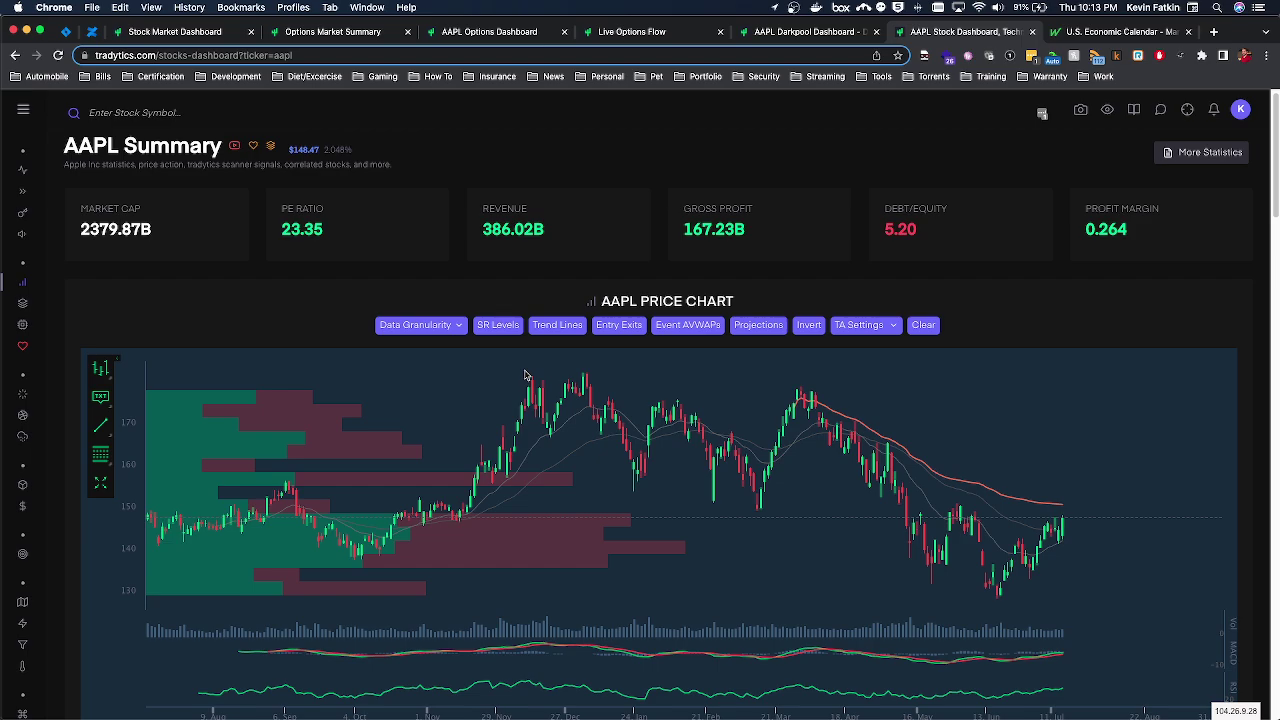
{"action": "scroll", "coordinate": [525, 375], "scroll_direction": "down", "scroll_amount": 15}
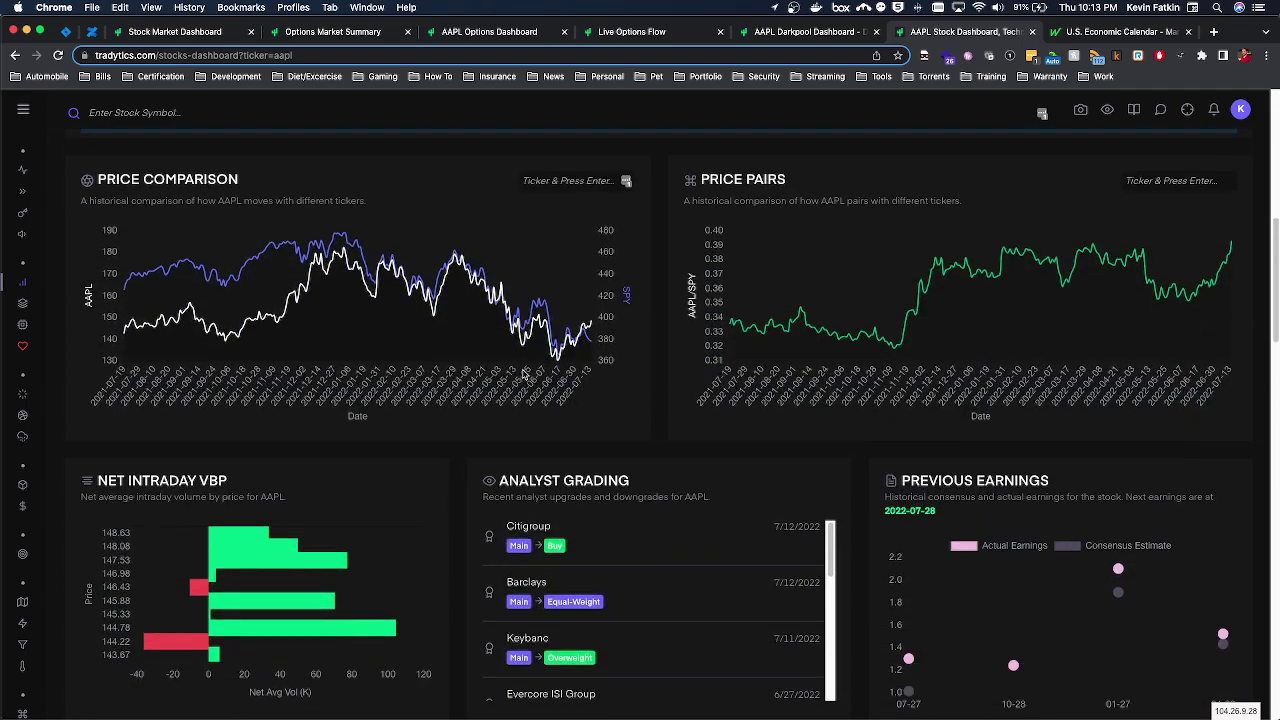
{"action": "key", "text": "super+Tab"}
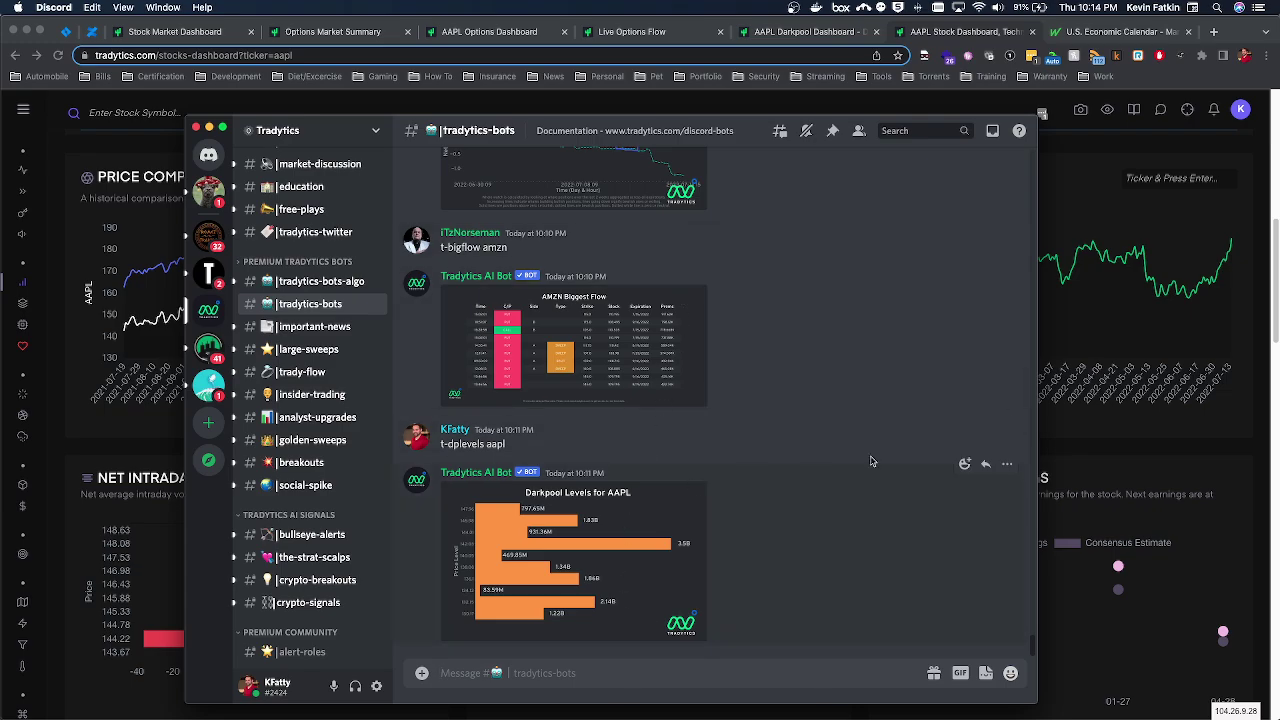
{"action": "key", "text": "super+Tab"}
Look through AAPL's Analyst Grading, seasonality charts, Historical Financial Metrics, Future Financial Estimates and Short Interest.
{"action": "scroll", "coordinate": [790, 472], "scroll_direction": "down", "scroll_amount": 2}
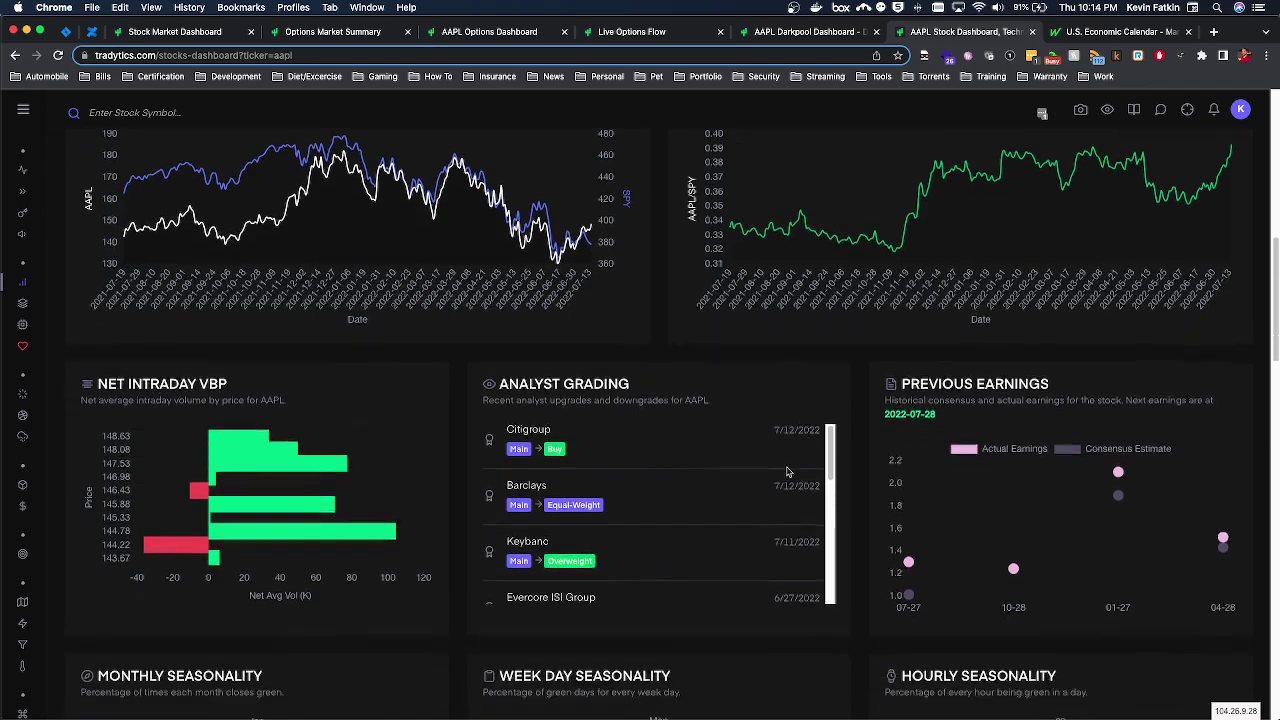
{"action": "scroll", "coordinate": [787, 472], "scroll_direction": "down", "scroll_amount": 3}
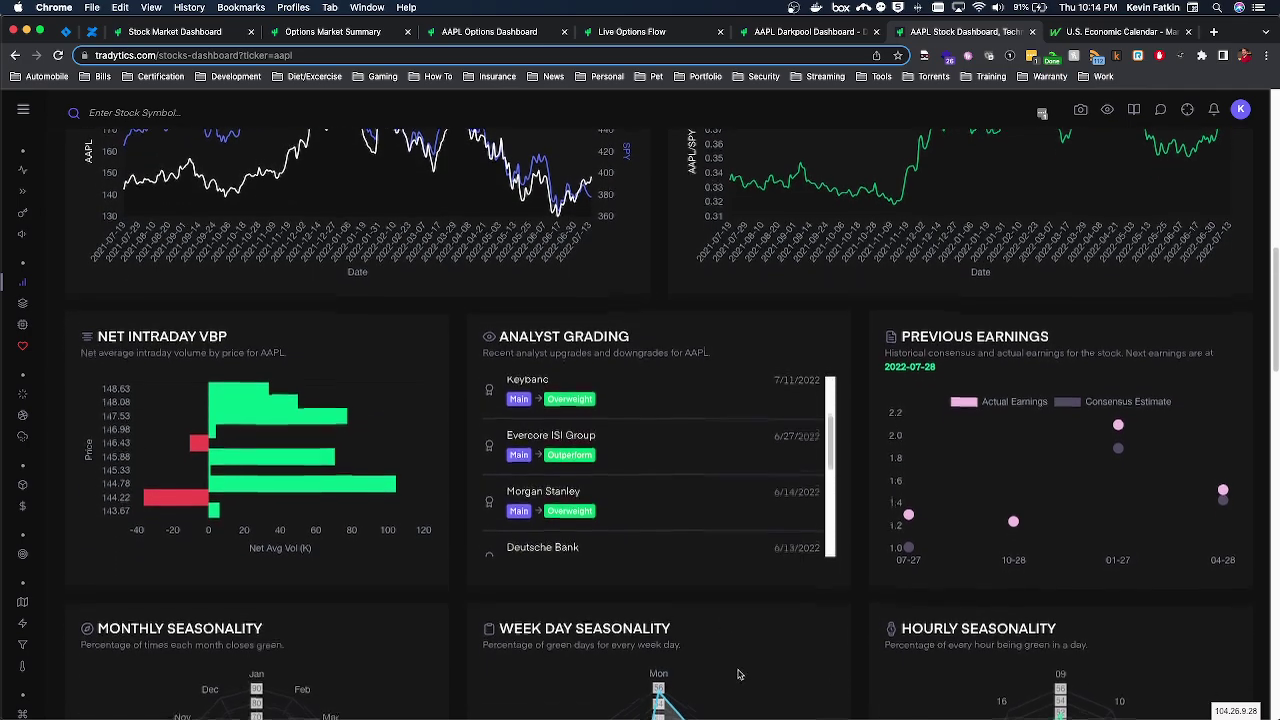
{"action": "scroll", "coordinate": [738, 675], "scroll_direction": "down", "scroll_amount": 10}
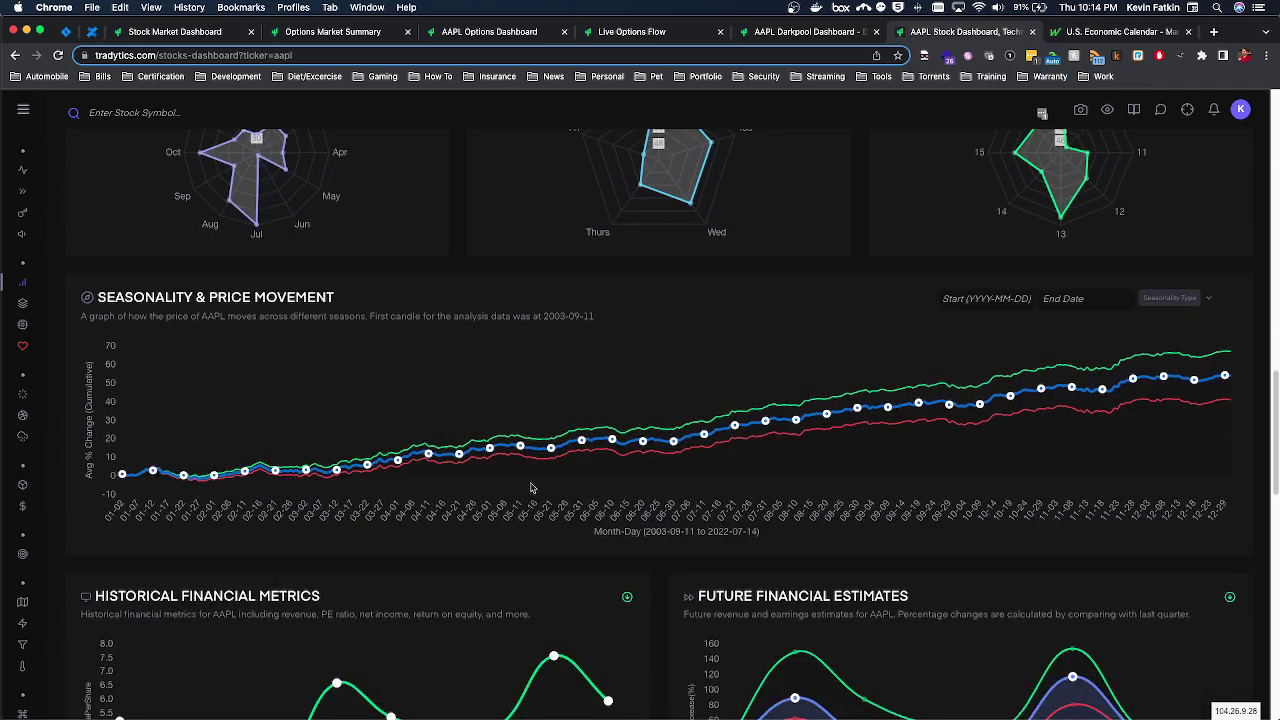
{"action": "scroll", "coordinate": [528, 443], "scroll_direction": "down", "scroll_amount": 4}
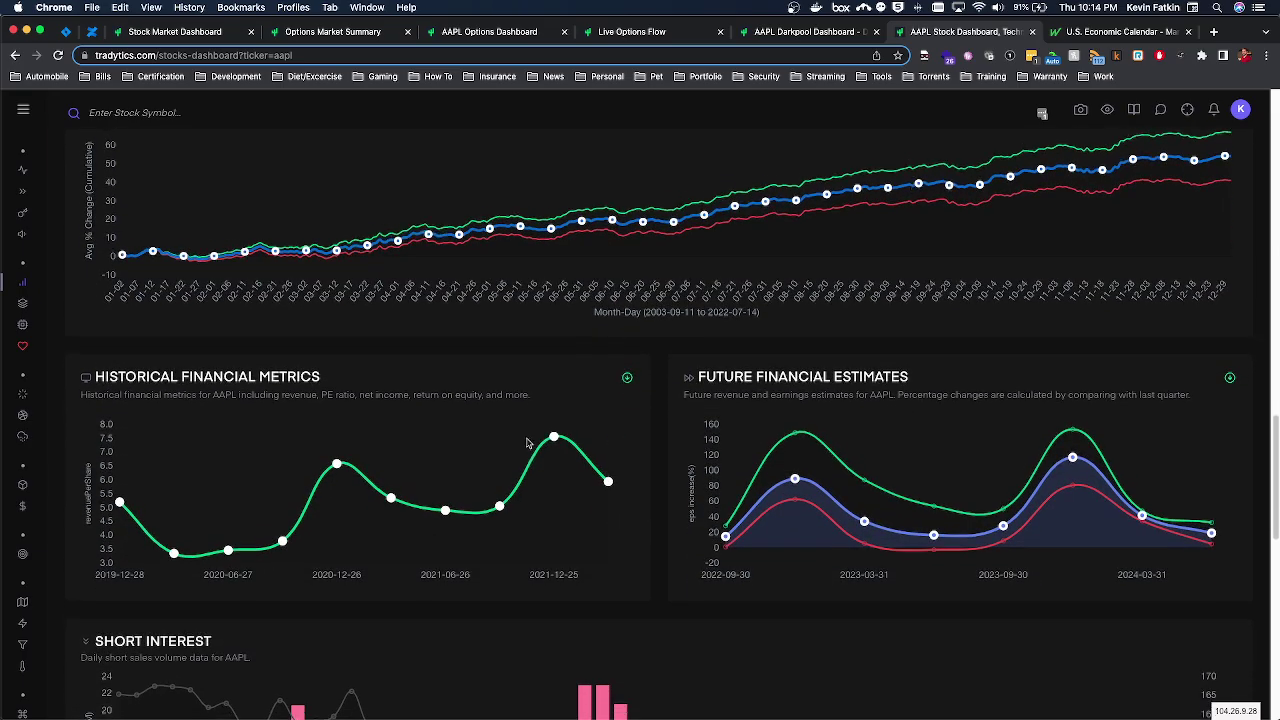
{"action": "scroll", "coordinate": [574, 431], "scroll_direction": "down", "scroll_amount": 3}
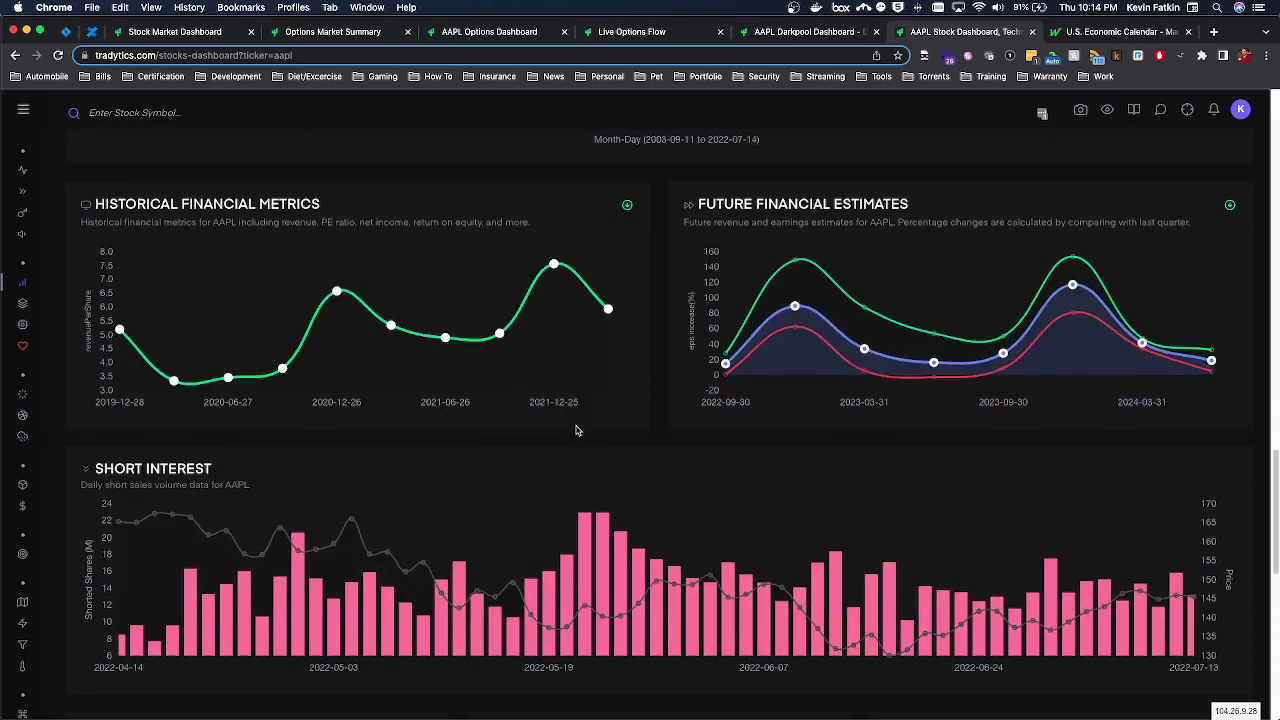
{"action": "scroll", "coordinate": [576, 430], "scroll_direction": "up", "scroll_amount": 6}
{"action": "scroll", "coordinate": [577, 433], "scroll_direction": "down", "scroll_amount": 3}
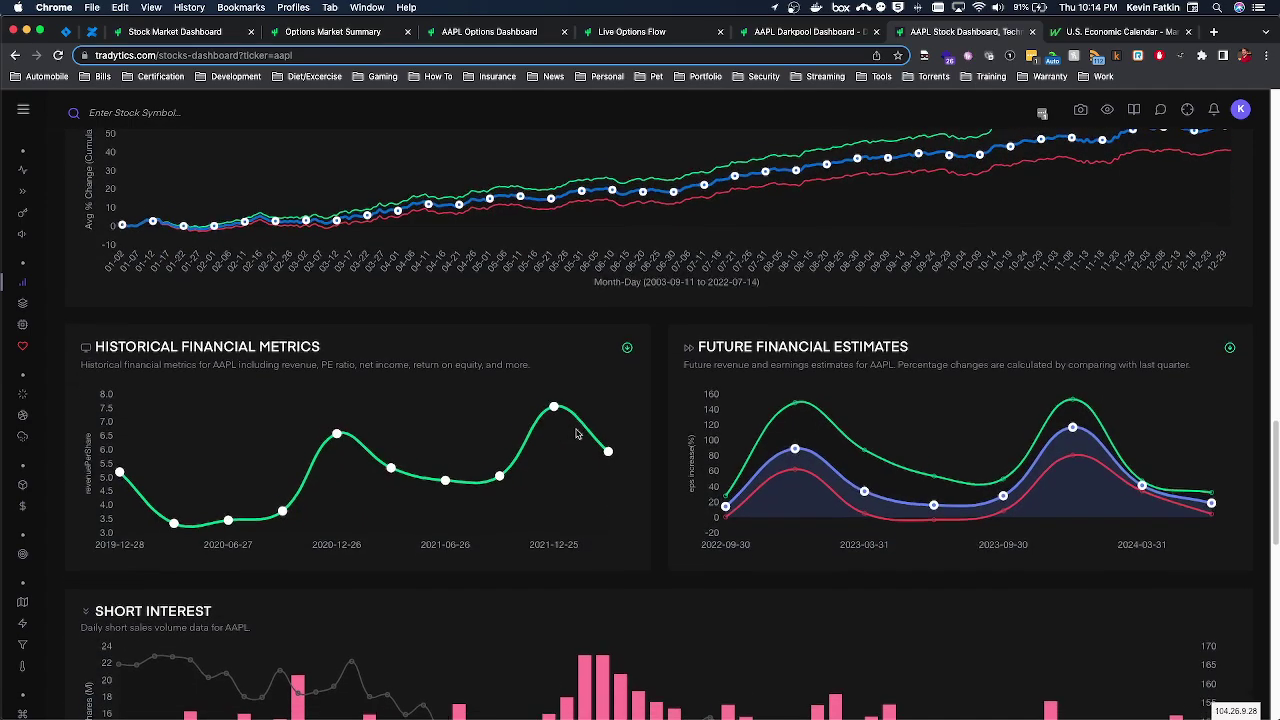
{"action": "scroll", "coordinate": [577, 430], "scroll_direction": "down", "scroll_amount": 5}
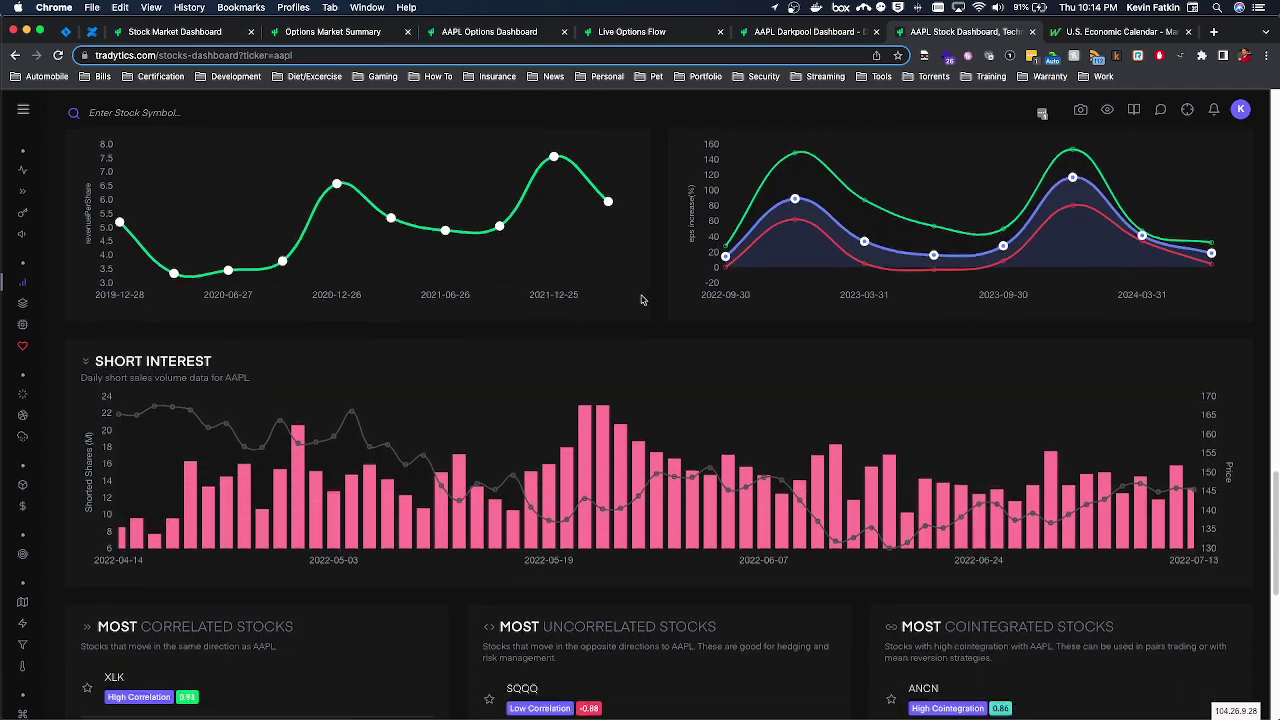
{"action": "scroll", "coordinate": [638, 298], "scroll_direction": "down", "scroll_amount": 2}
{"action": "scroll", "coordinate": [634, 300], "scroll_direction": "up", "scroll_amount": 5}
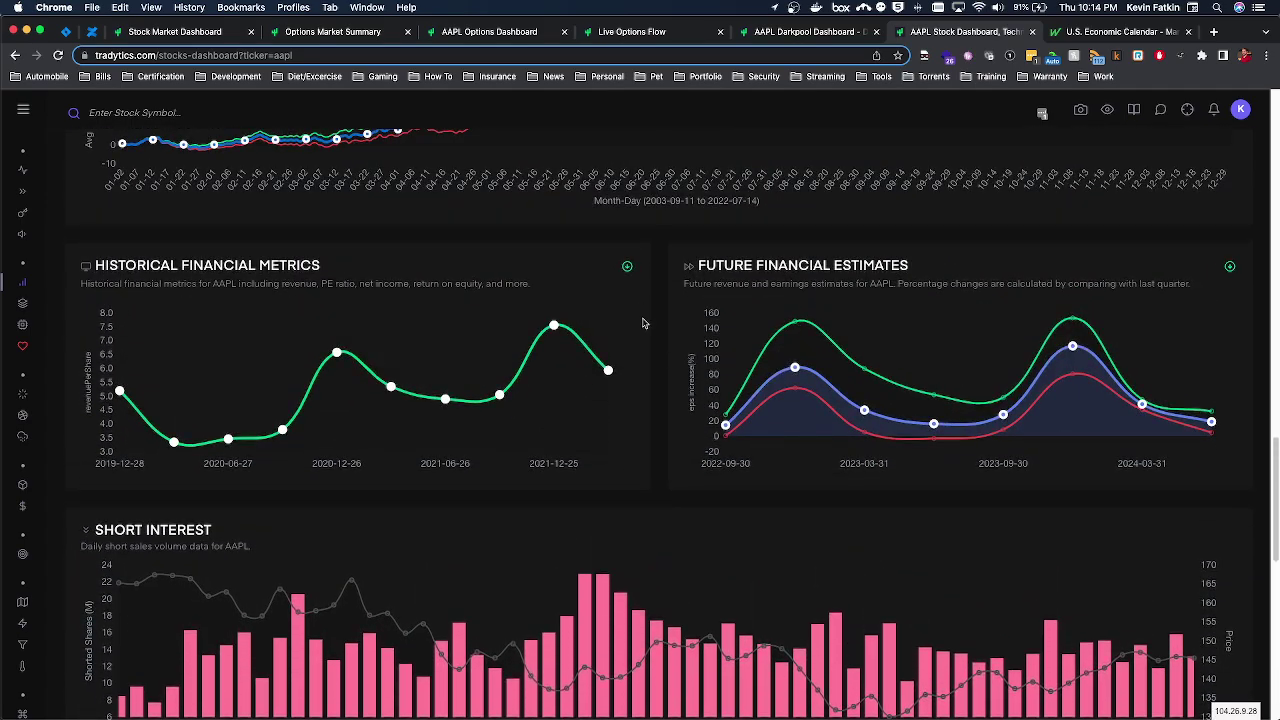
{"action": "scroll", "coordinate": [645, 328], "scroll_direction": "up", "scroll_amount": 8}
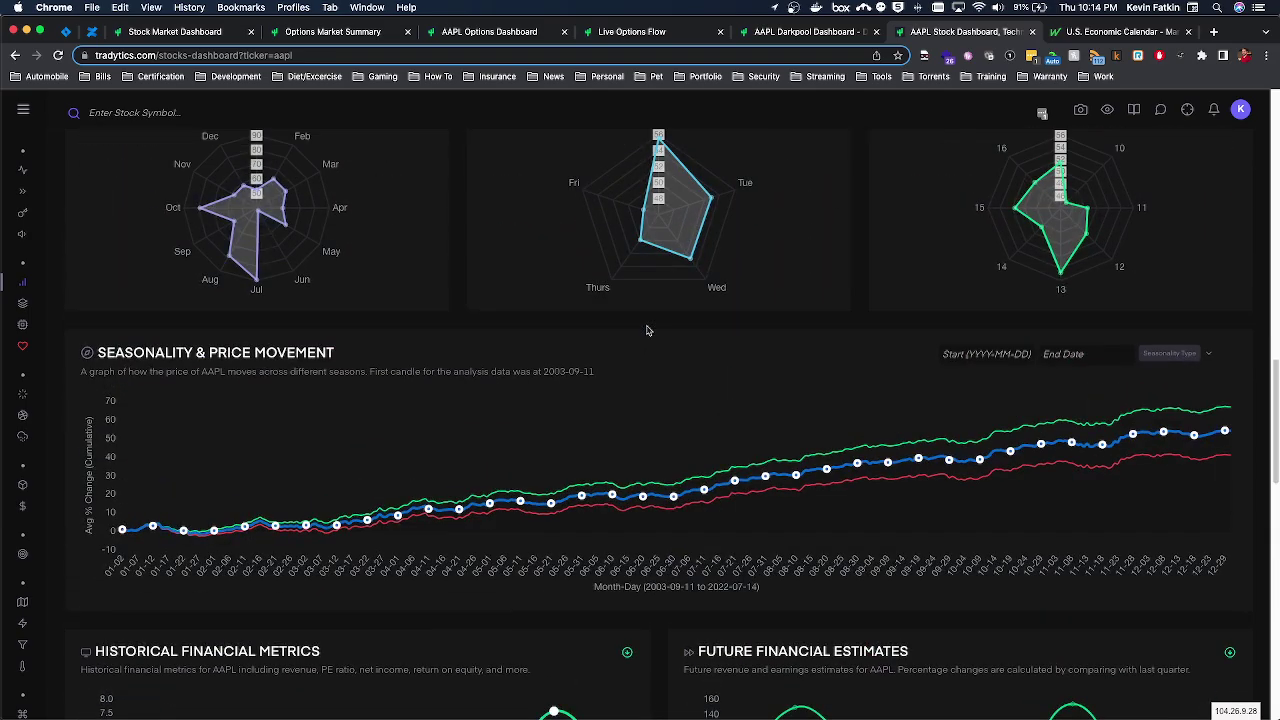
Review the AAPL Price Chart with its volume profile and the price comparison with SPY, and return to the AAPL Summary.
{"action": "scroll", "coordinate": [578, 373], "scroll_direction": "up", "scroll_amount": 15}
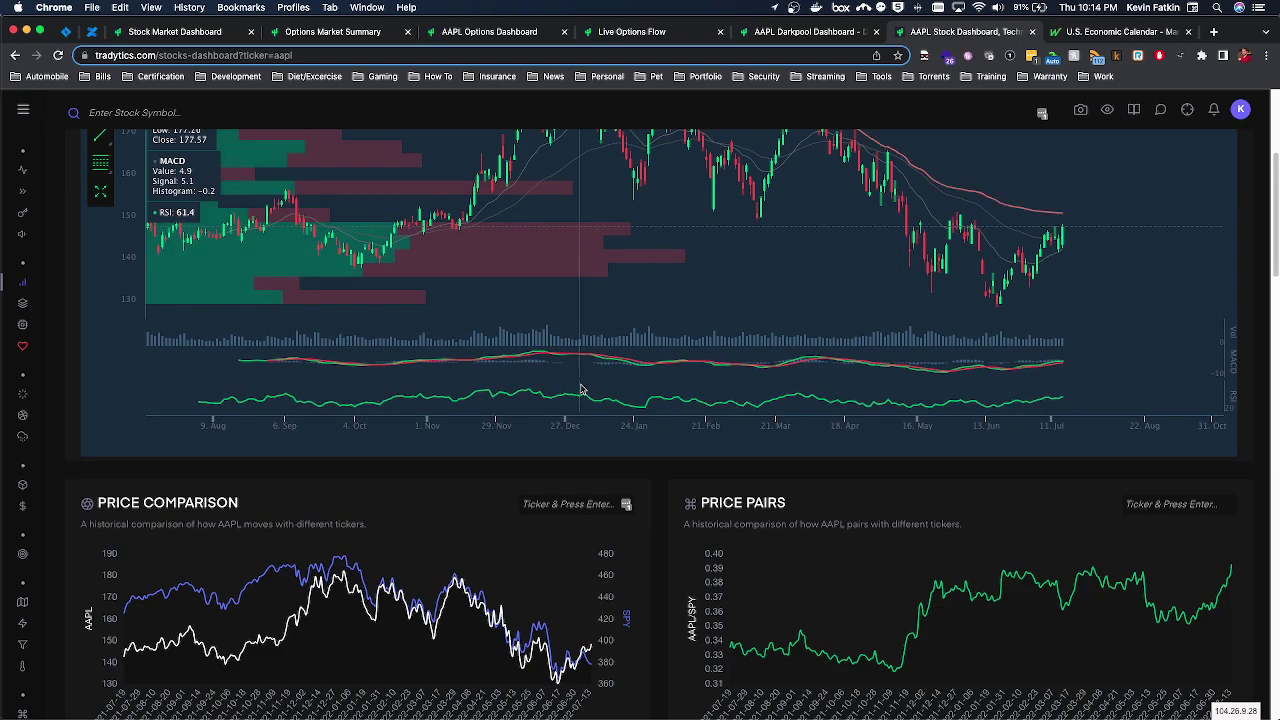
{"action": "scroll", "coordinate": [580, 390], "scroll_direction": "up", "scroll_amount": 2}
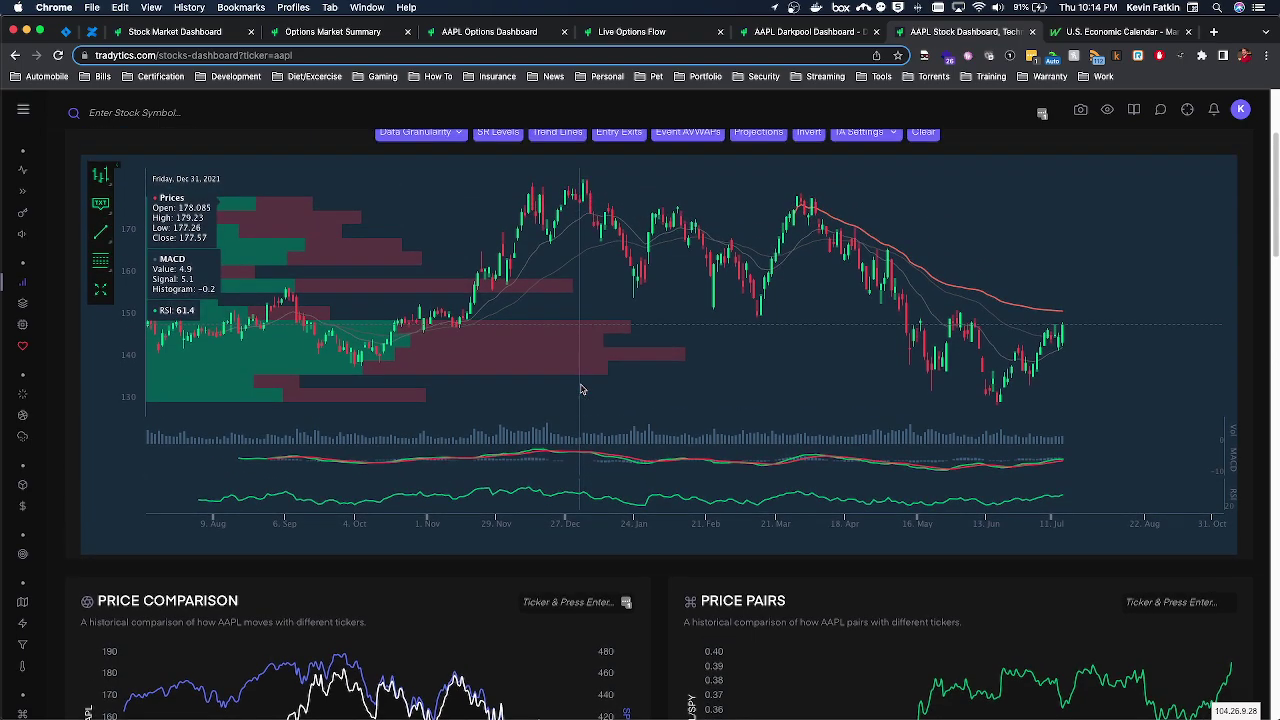
{"action": "scroll", "coordinate": [580, 390], "scroll_direction": "down", "scroll_amount": 4}
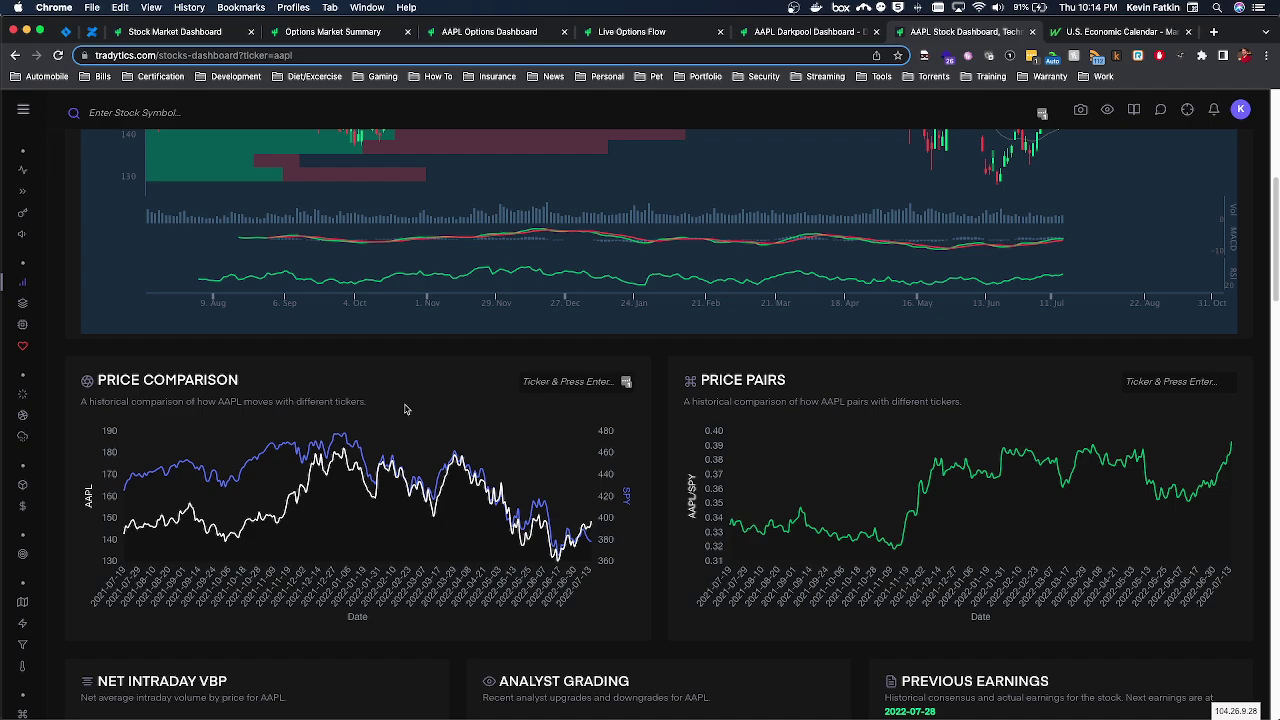
{"action": "scroll", "coordinate": [405, 410], "scroll_direction": "up", "scroll_amount": 5}
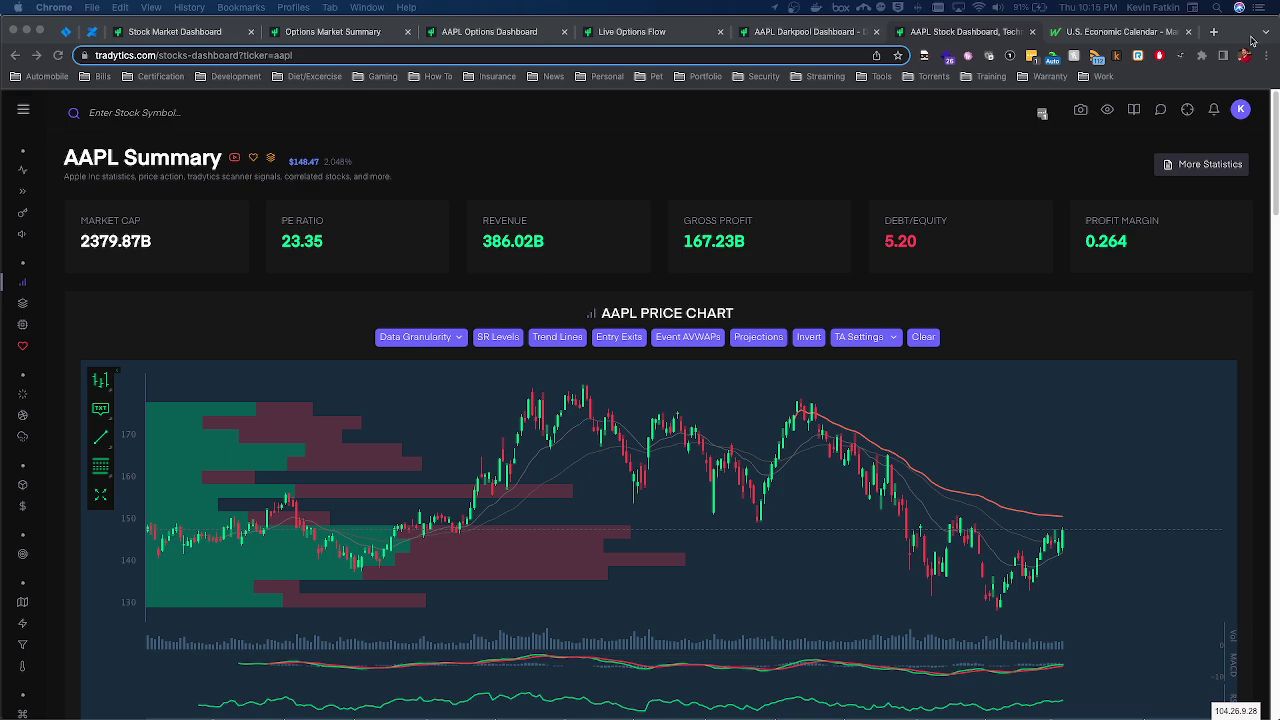
Open MarketWatch's U.S. Economic Calendar and highlight the reports and speakers listed under Thursday, July 14.
{"action": "left_click", "coordinate": [1080, 32]}
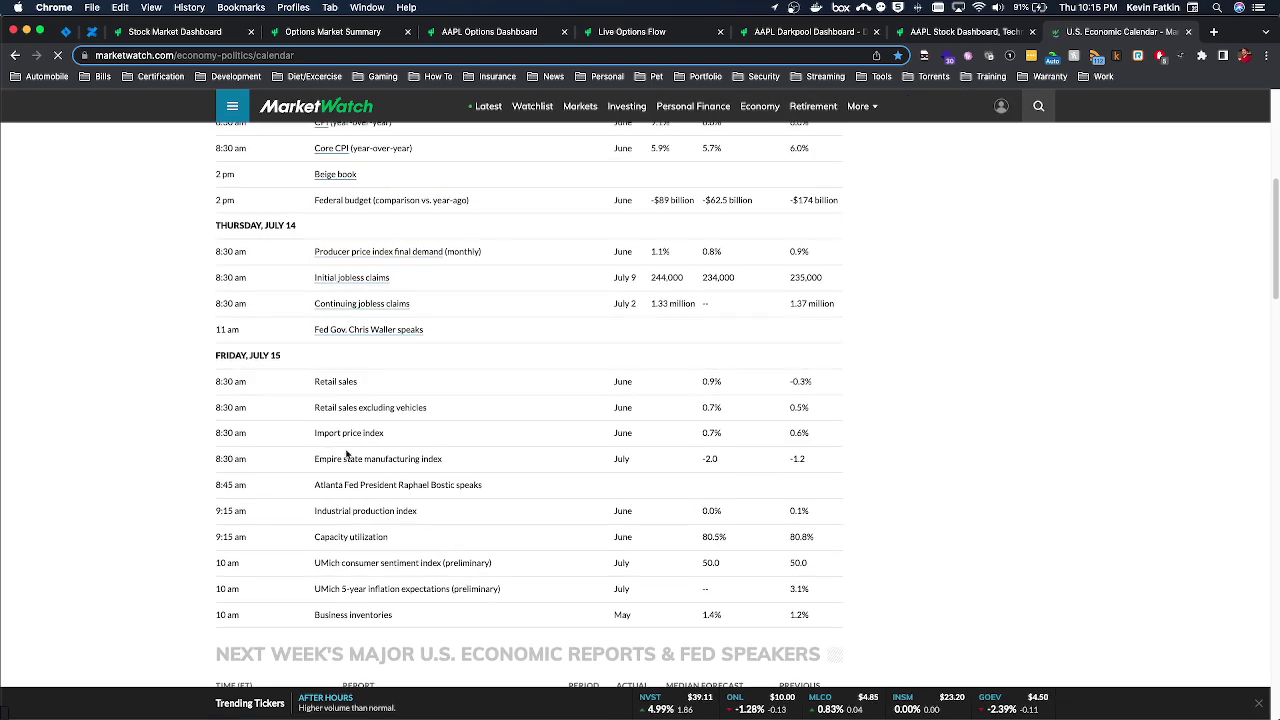
{"action": "left_click_drag", "start_coordinate": [247, 150], "coordinate": [454, 403]}
{"action": "left_click", "coordinate": [454, 403]}
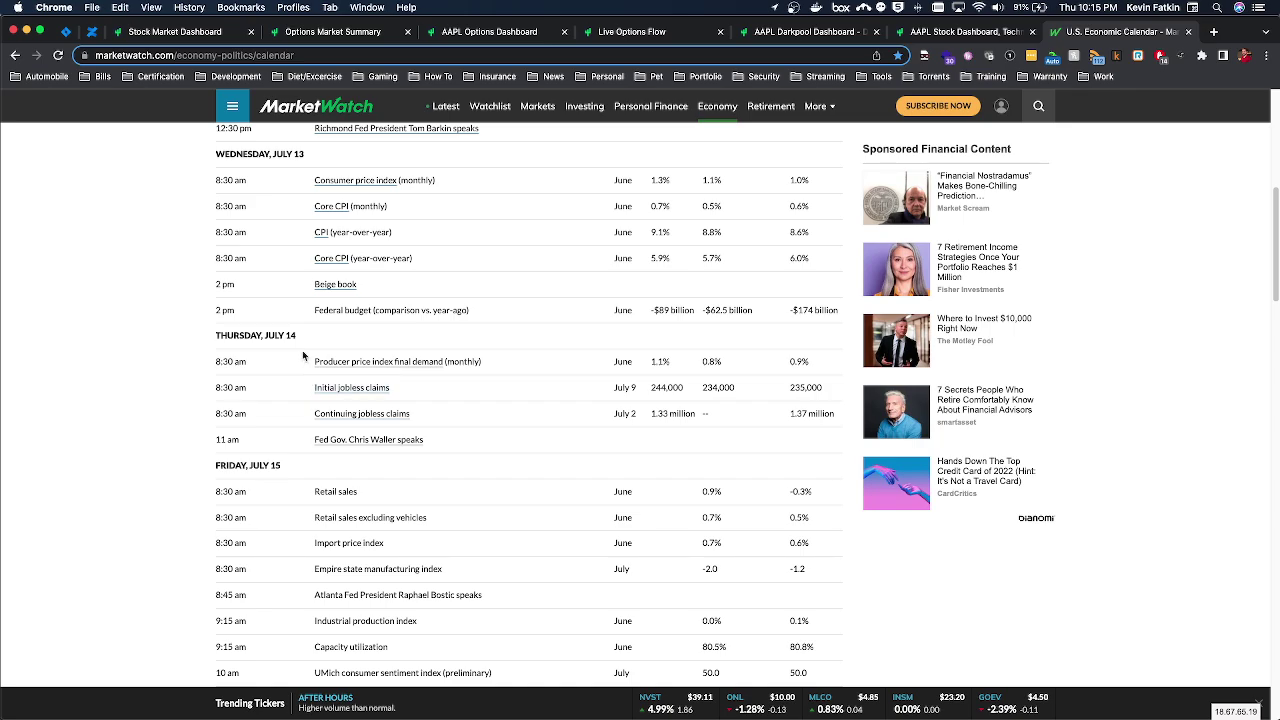
{"action": "left_click_drag", "start_coordinate": [214, 352], "coordinate": [484, 455]}
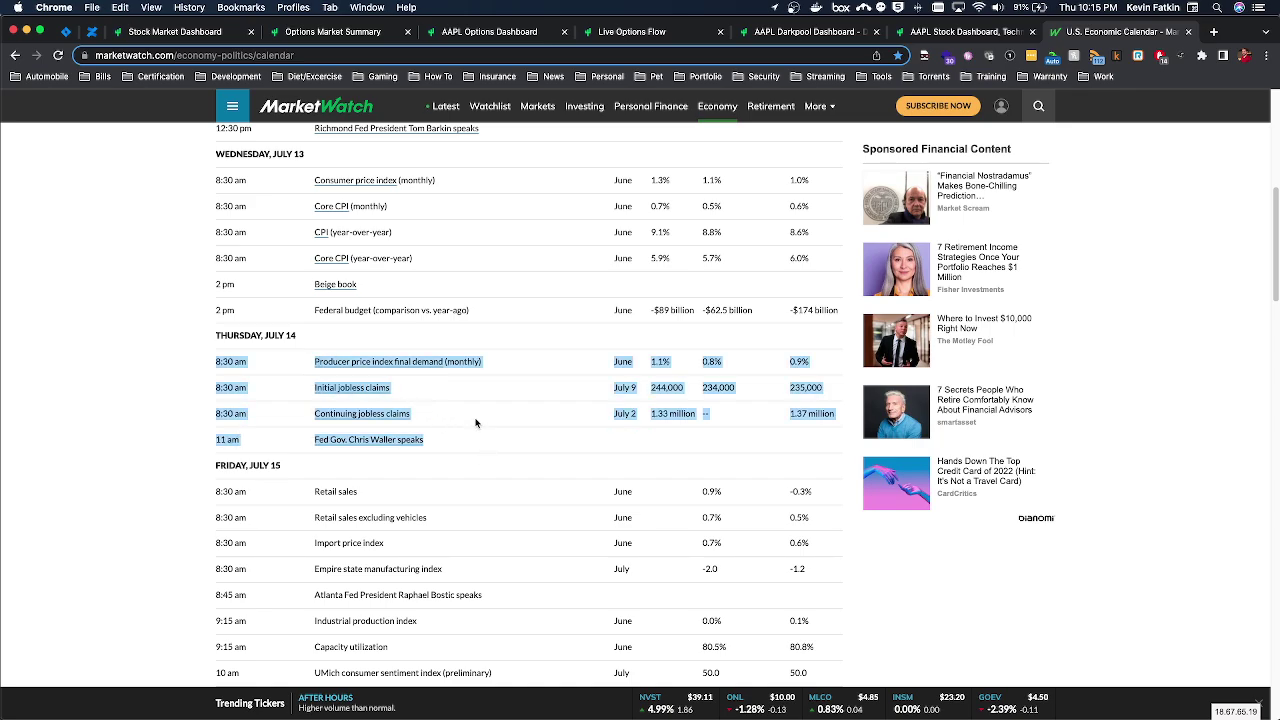
Review the economic calendar's Wednesday, July 13 and Thursday, July 14 entries, highlighting each day's reports and clearing the selection.
{"action": "left_click", "coordinate": [476, 423]}
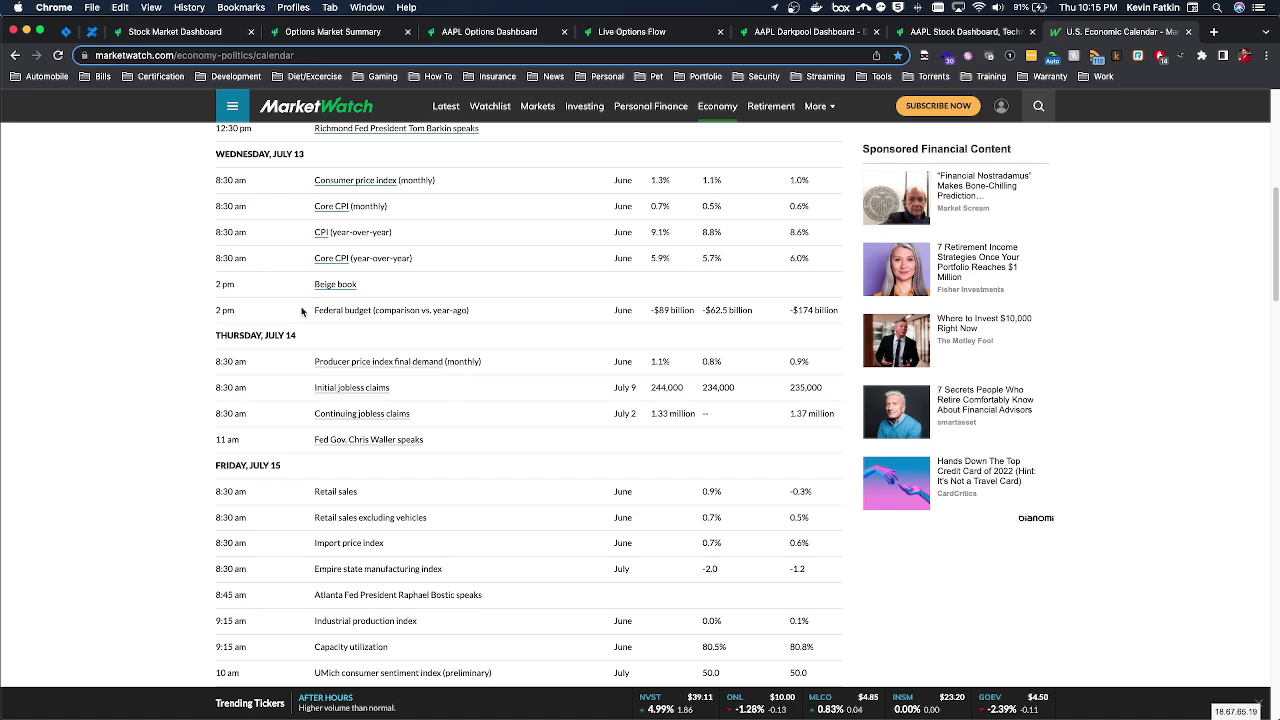
{"action": "left_click_drag", "start_coordinate": [300, 362], "coordinate": [491, 463]}
{"action": "left_click", "coordinate": [486, 445]}
{"action": "left_click_drag", "start_coordinate": [302, 175], "coordinate": [480, 326]}
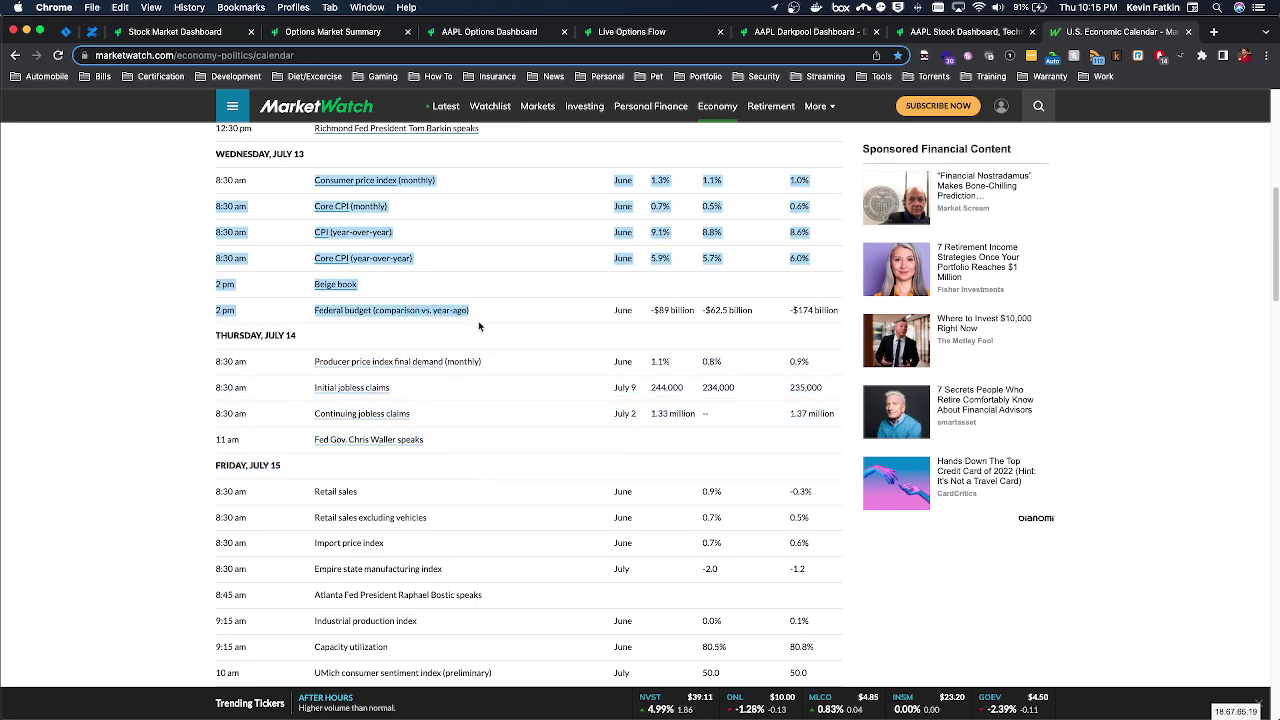
{"action": "left_click_drag", "start_coordinate": [300, 361], "coordinate": [480, 438]}
{"action": "left_click", "coordinate": [475, 439]}
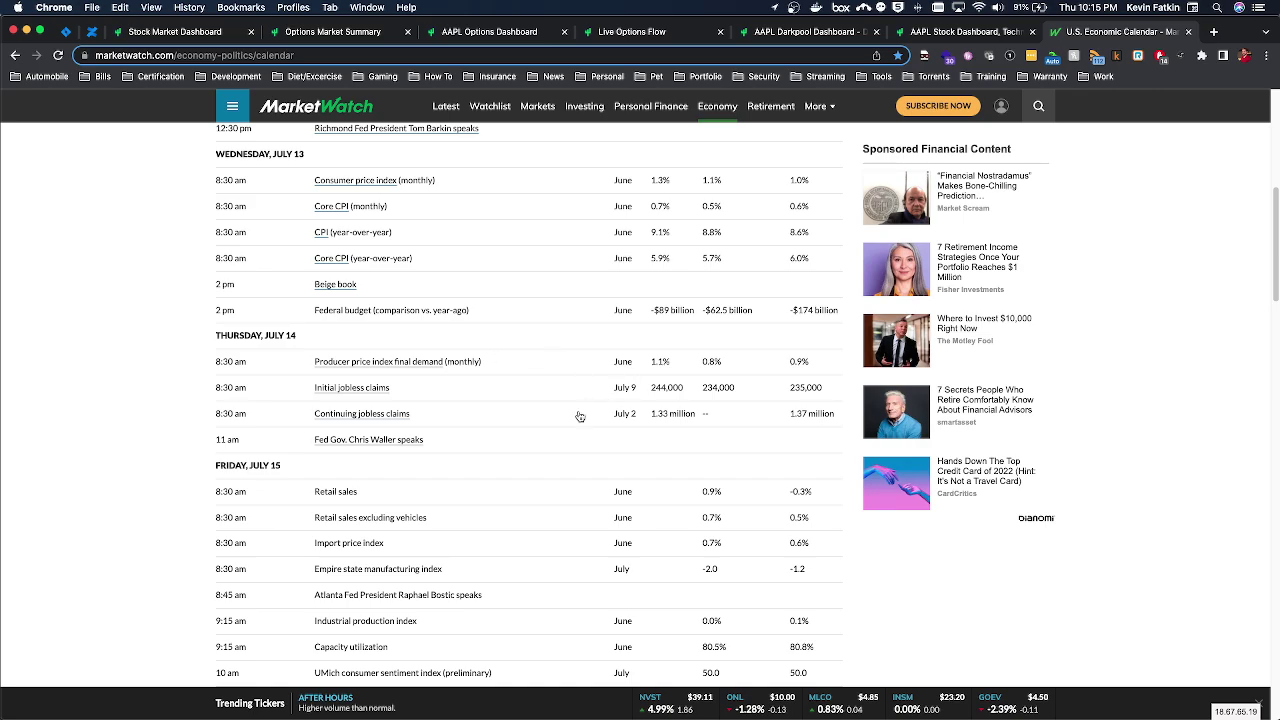
Switch to TradingView, set the chart to the 3-minute timeframe and load the QQQ symbol.
{"action": "key", "text": "super+Tab"}
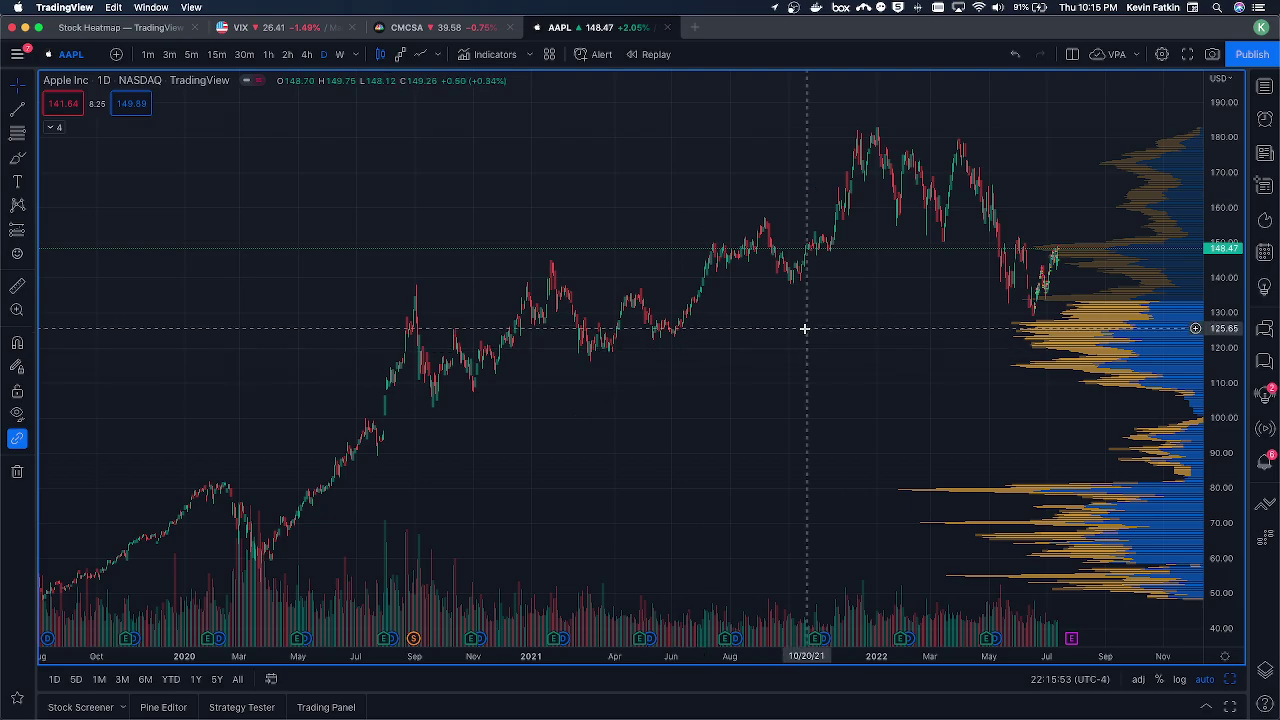
{"action": "left_click", "coordinate": [169, 54]}
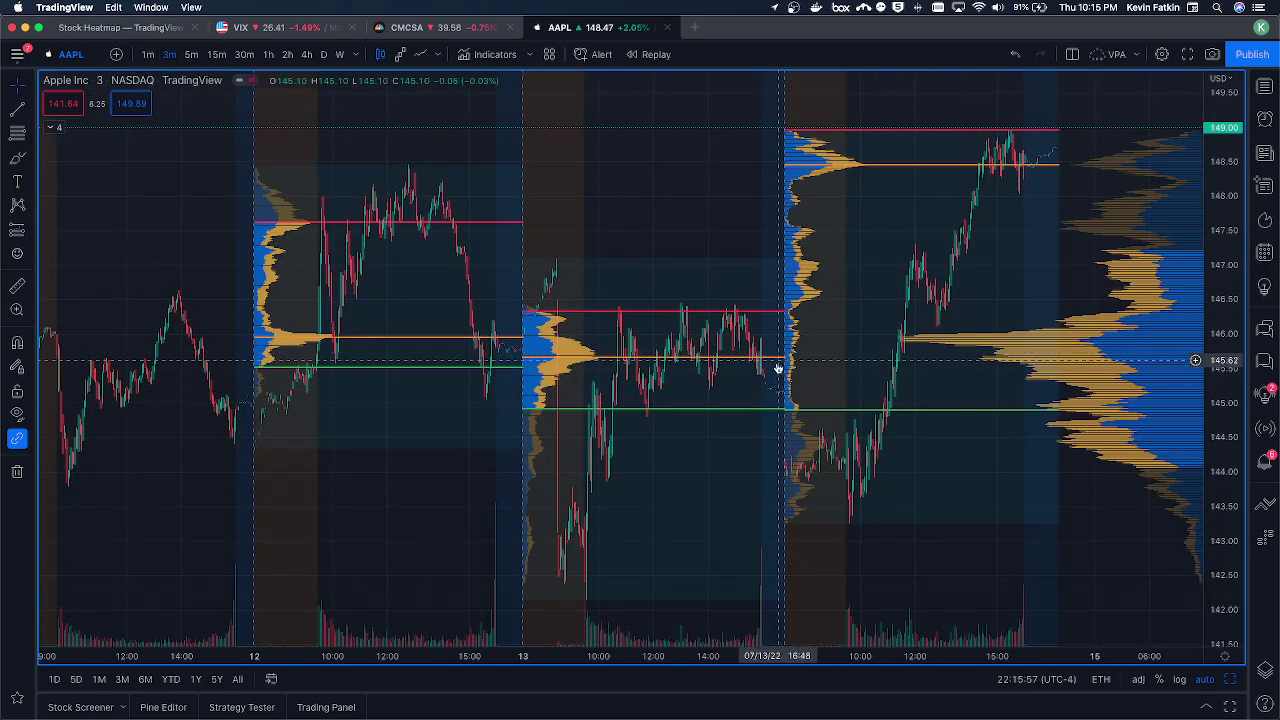
{"action": "type", "text": "QQQ"}
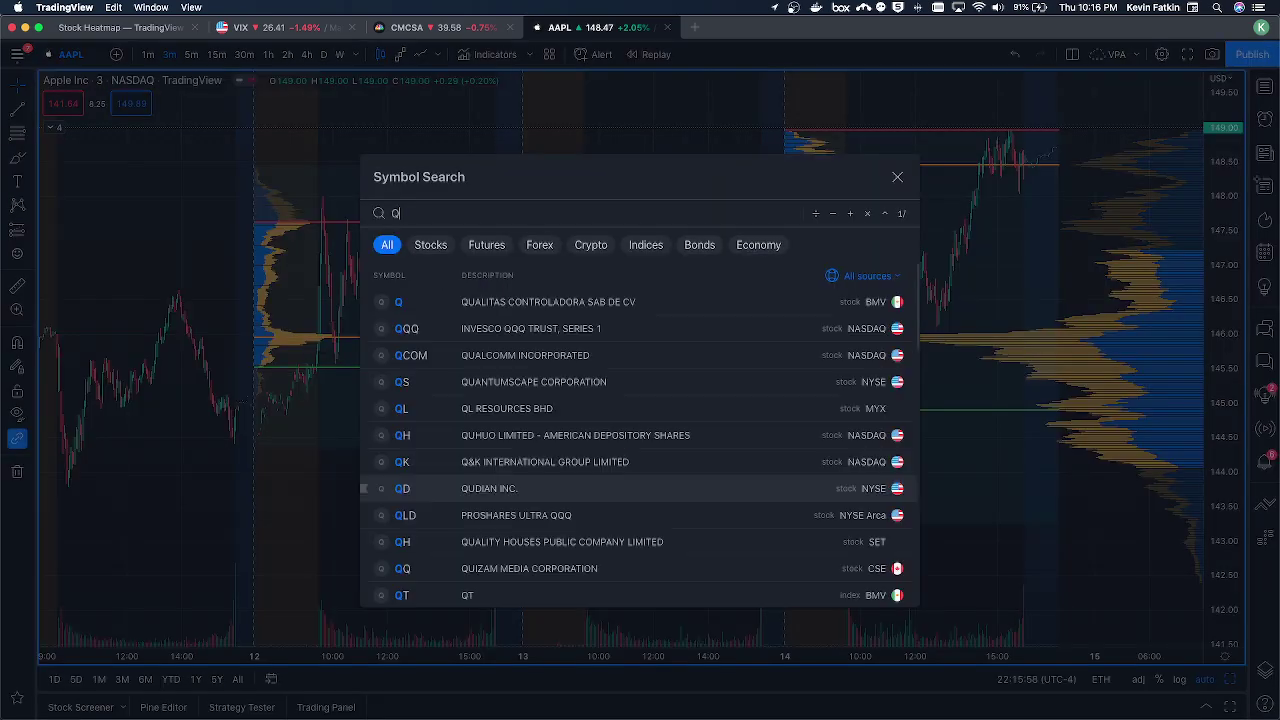
{"action": "key", "text": "Return"}
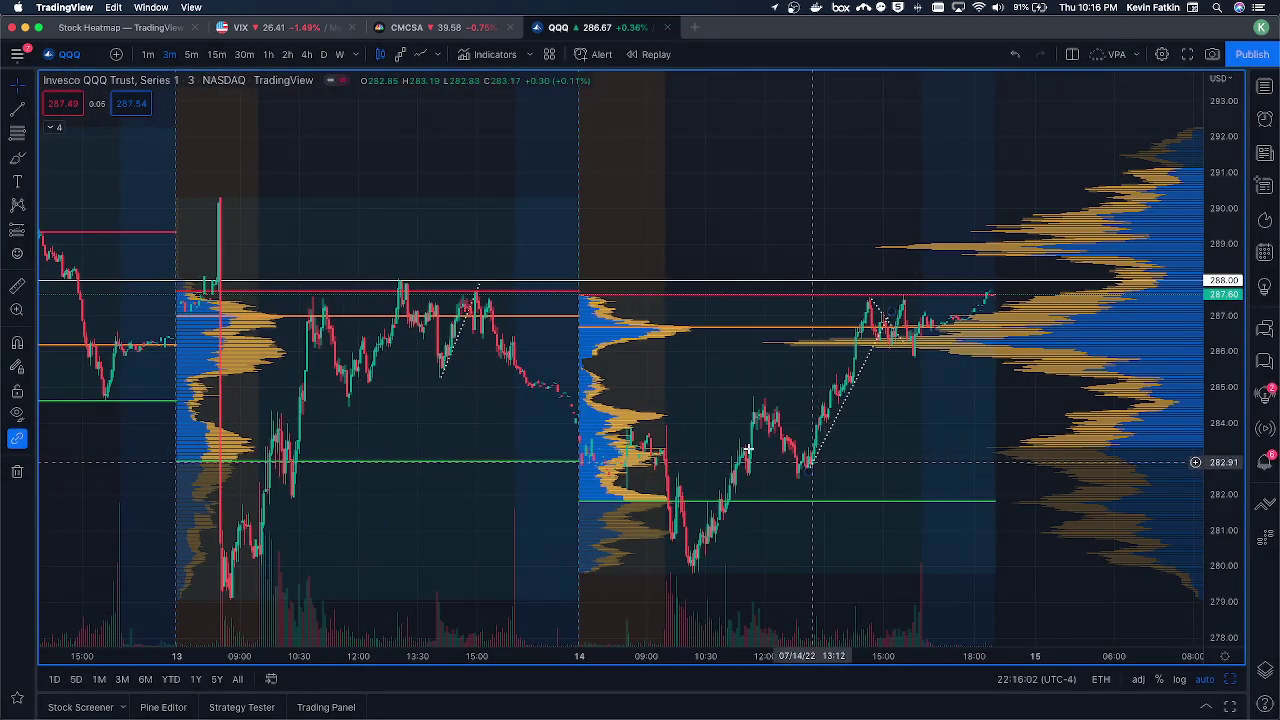
Remove the drawings from the 3-minute QQQ chart and view the July 13 and July 14 sessions.
{"action": "right_click", "coordinate": [745, 396]}
{"action": "left_click", "coordinate": [810, 654]}
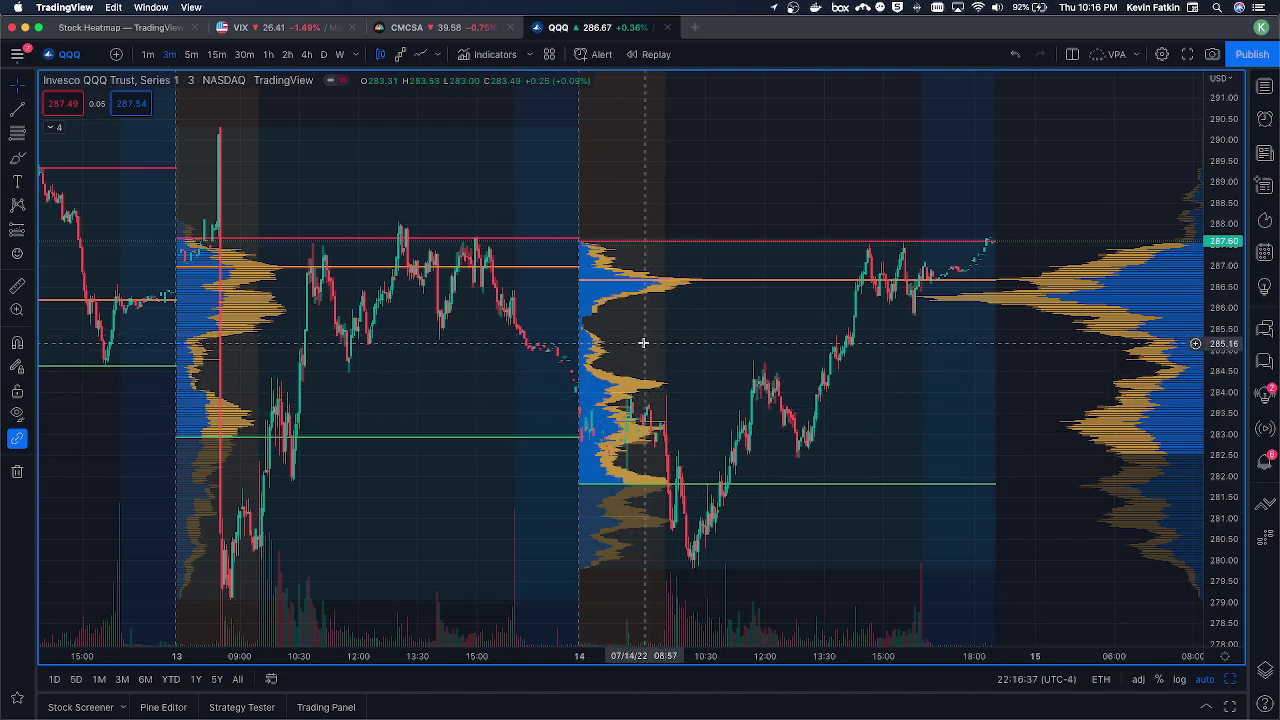
{"action": "scroll", "coordinate": [634, 345], "scroll_direction": "down", "scroll_amount": 2}
{"action": "scroll", "coordinate": [561, 352], "scroll_direction": "up", "scroll_amount": 1}
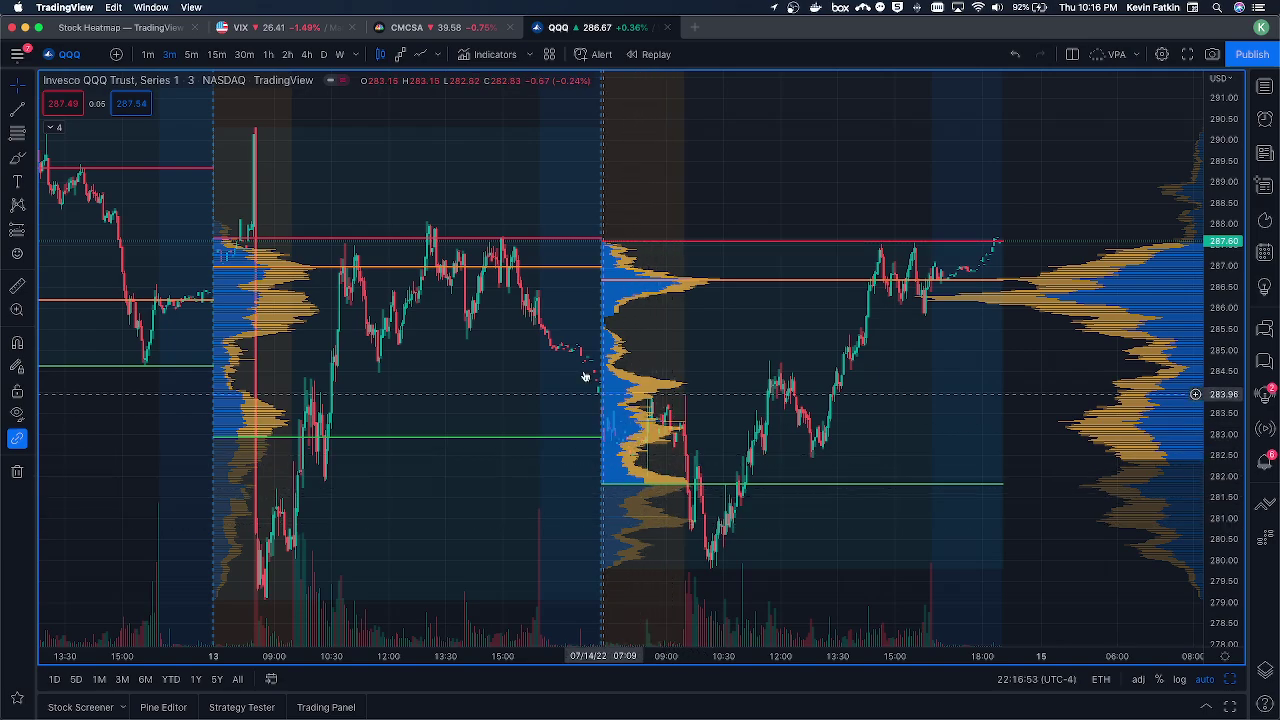
Change the QQQ chart to the daily timeframe and examine its recent candles against the volume profile.
{"action": "left_click", "coordinate": [323, 54]}
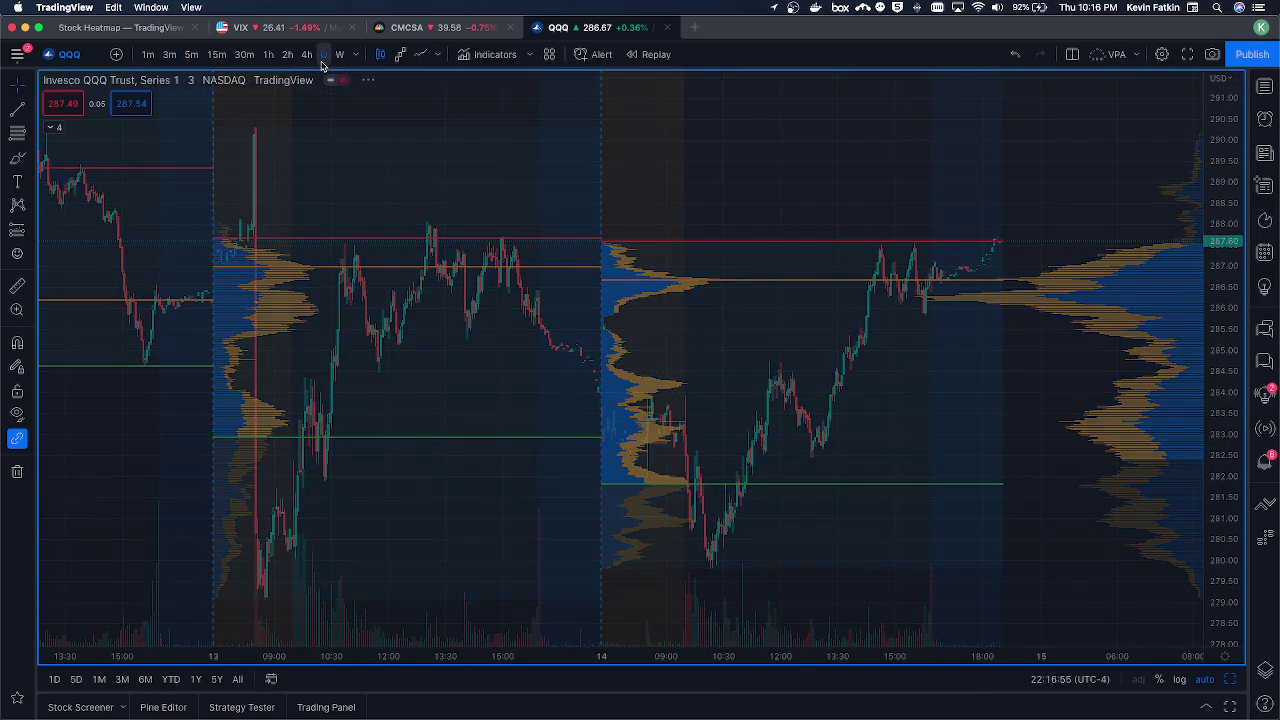
{"action": "scroll", "coordinate": [900, 525], "scroll_direction": "up", "scroll_amount": 3}
{"action": "scroll", "coordinate": [800, 530], "scroll_direction": "up", "scroll_amount": 4}
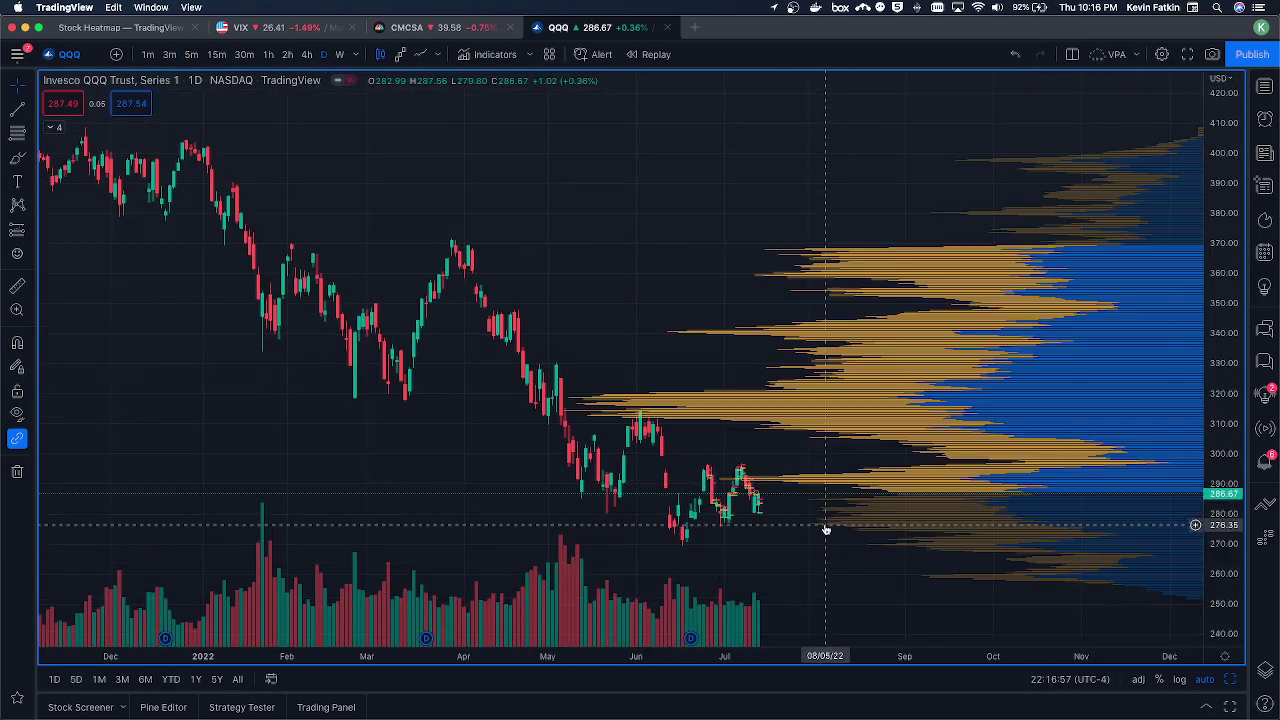
{"action": "left_click_drag", "start_coordinate": [662, 555], "coordinate": [808, 548]}
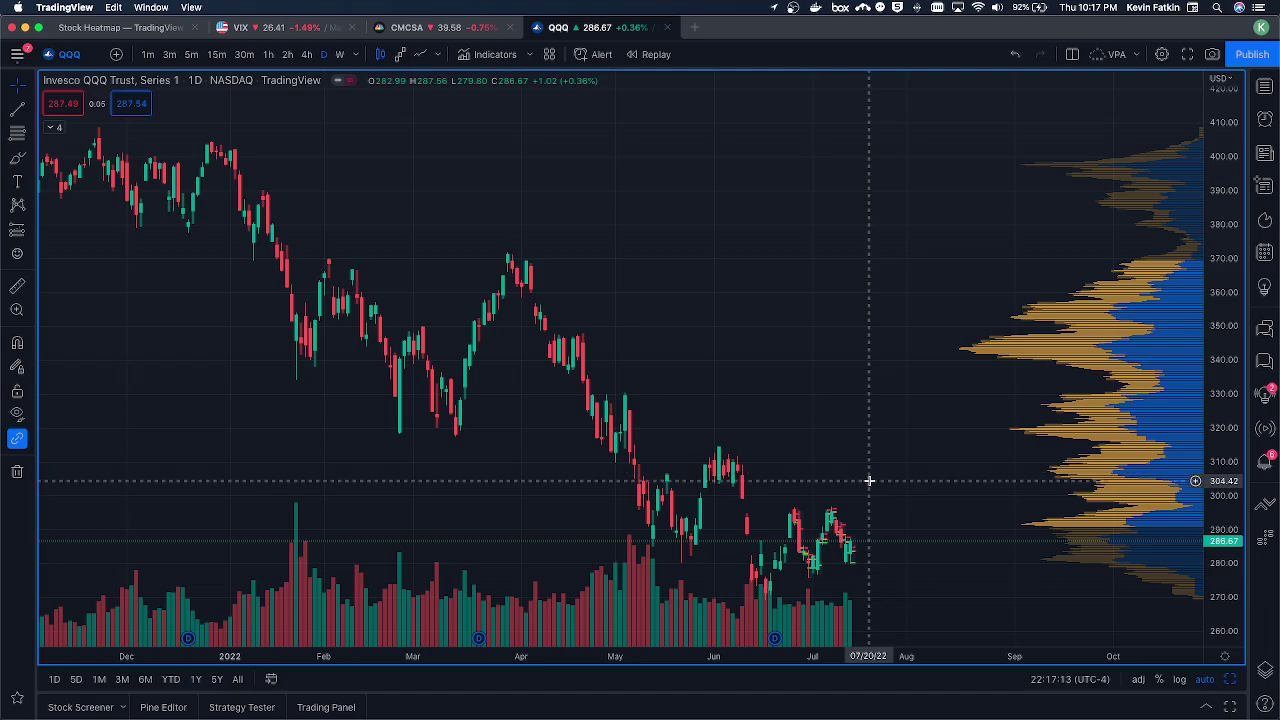
Load AAPL on the daily chart and examine its price action from April to mid-July with the volume profile.
{"action": "type", "text": "AAPL"}
{"action": "key", "text": "Return"}
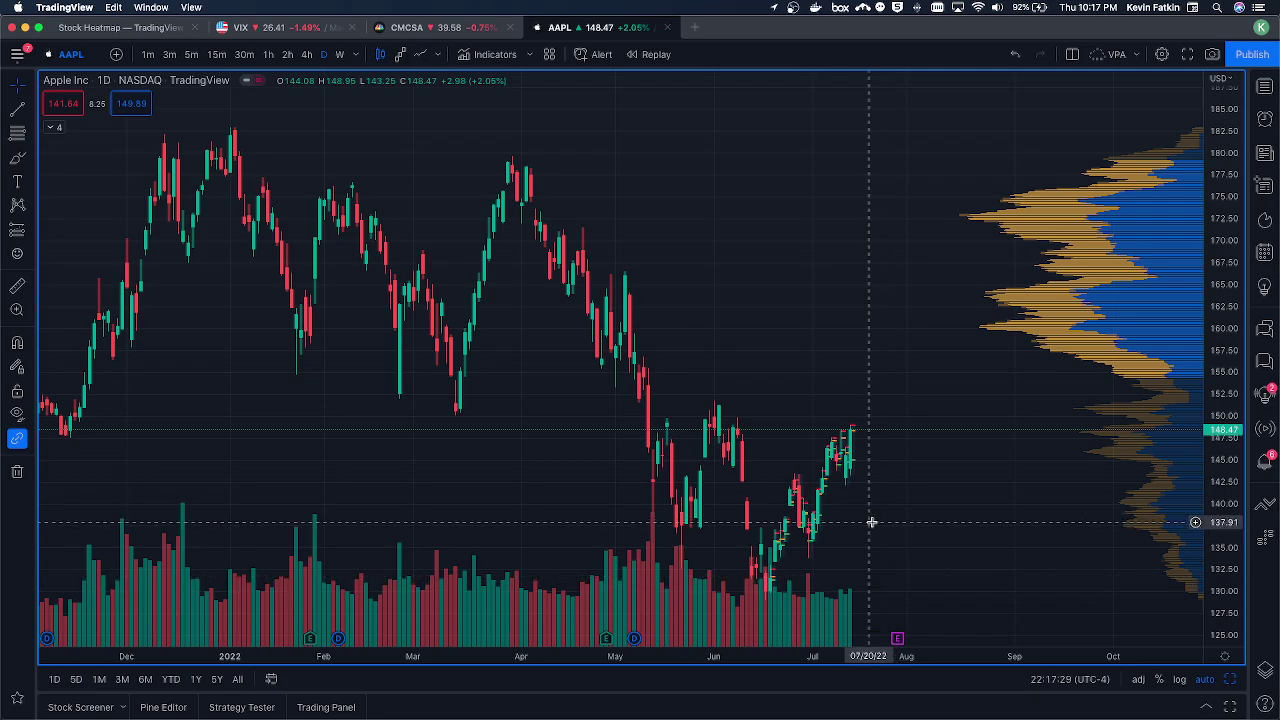
{"action": "left_click_drag", "start_coordinate": [870, 522], "coordinate": [908, 524]}
{"action": "scroll", "coordinate": [908, 526], "scroll_direction": "up", "scroll_amount": 3}
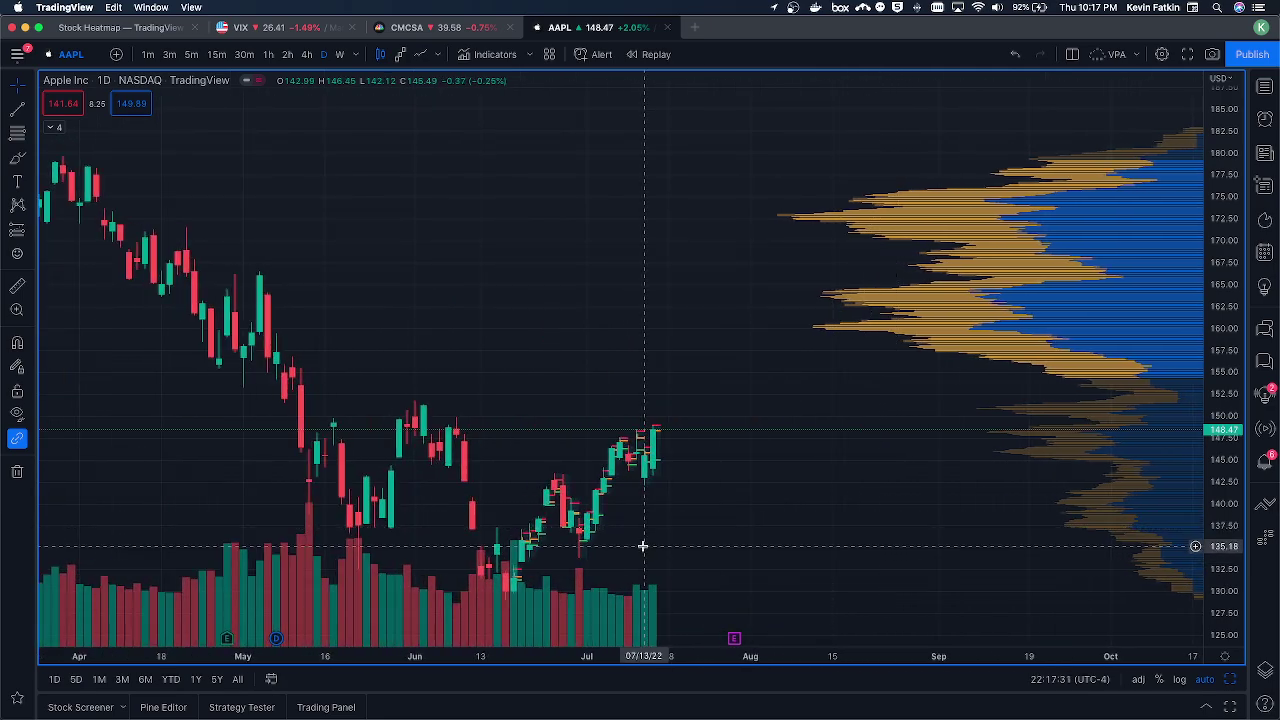
{"action": "left_click_drag", "start_coordinate": [640, 543], "coordinate": [738, 535]}
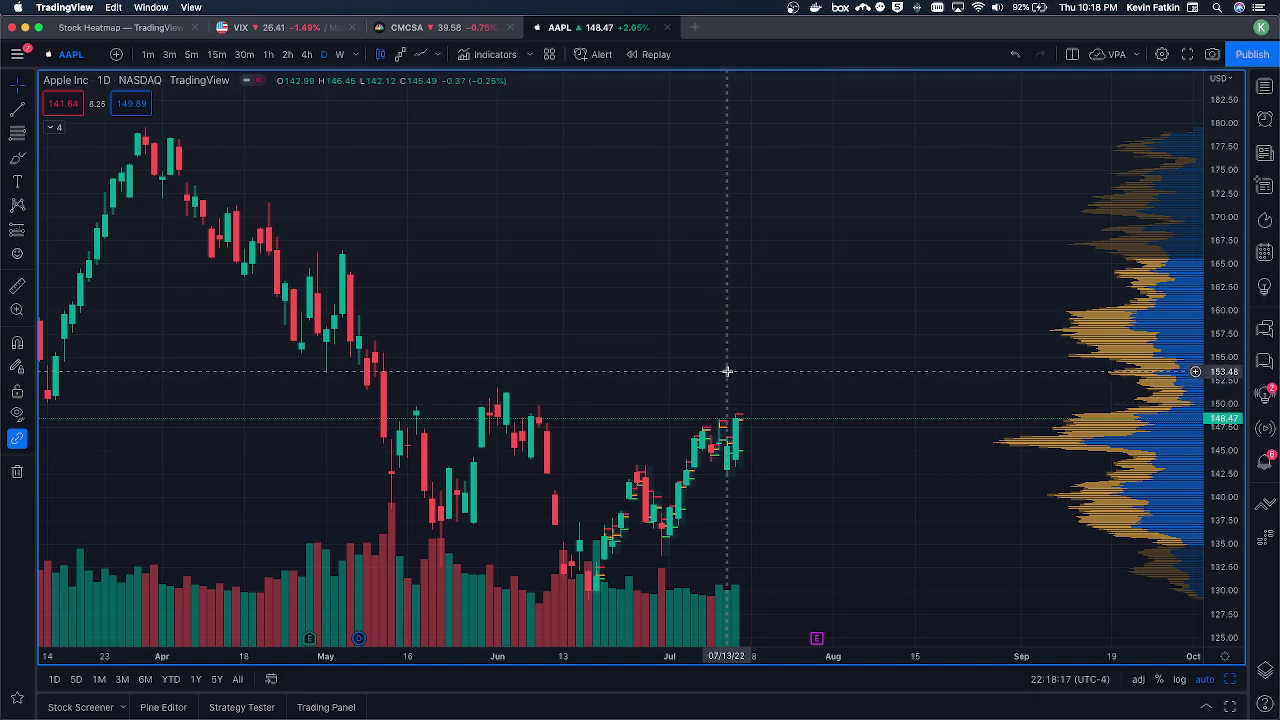
{"action": "left_click_drag", "start_coordinate": [727, 371], "coordinate": [729, 376]}
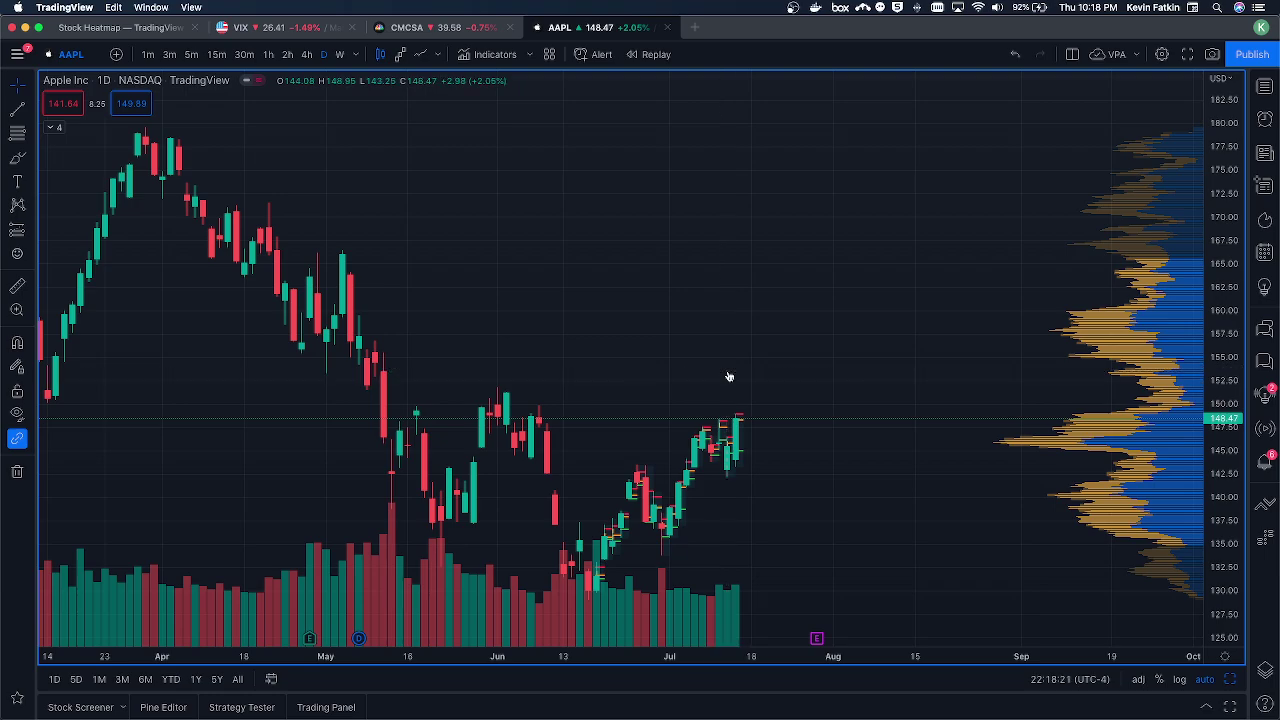
{"action": "left_click", "coordinate": [728, 375]}
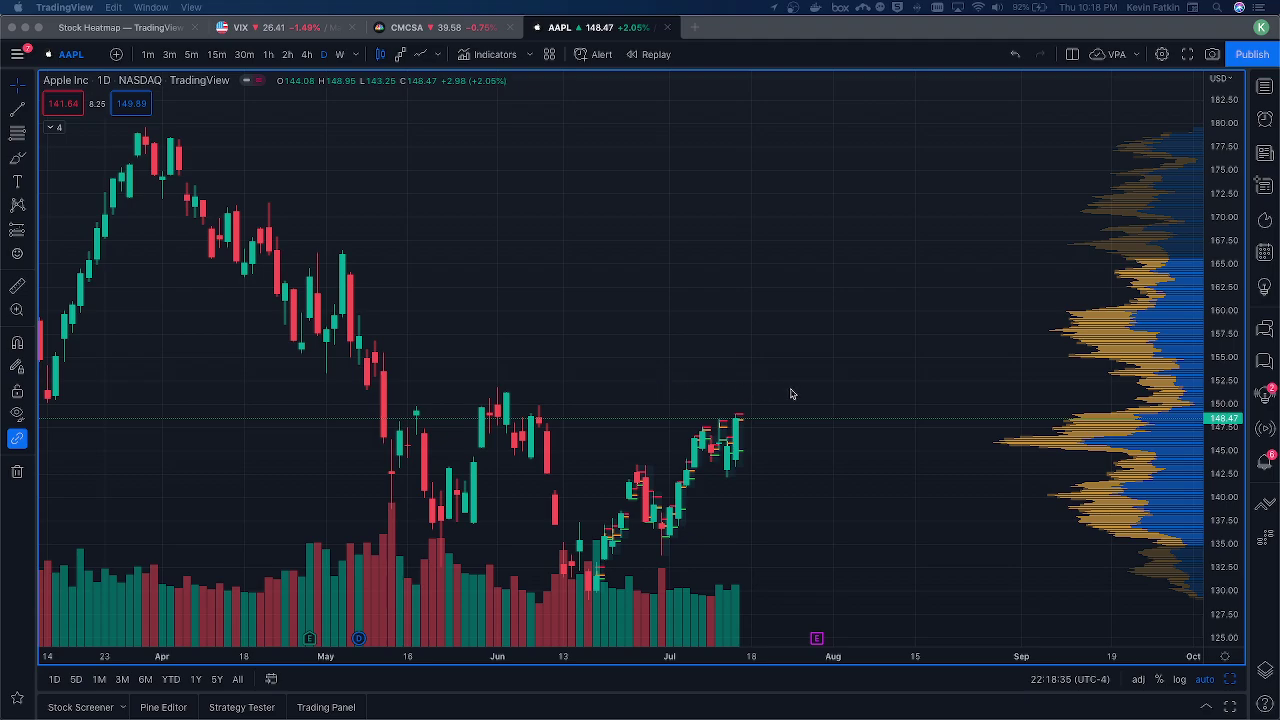
Set the AAPL chart to the 3-minute timeframe and view the full July 14 session.
{"action": "left_click", "coordinate": [167, 57]}
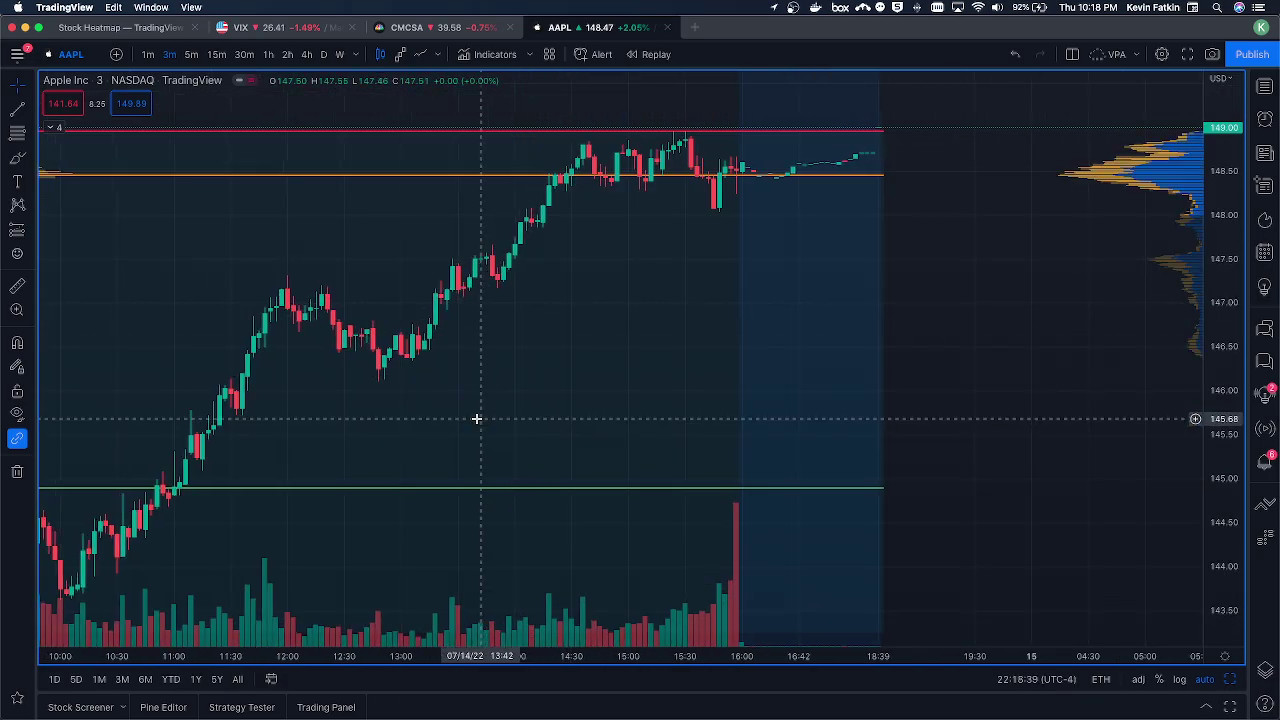
{"action": "scroll", "coordinate": [474, 420], "scroll_direction": "down", "scroll_amount": 3}
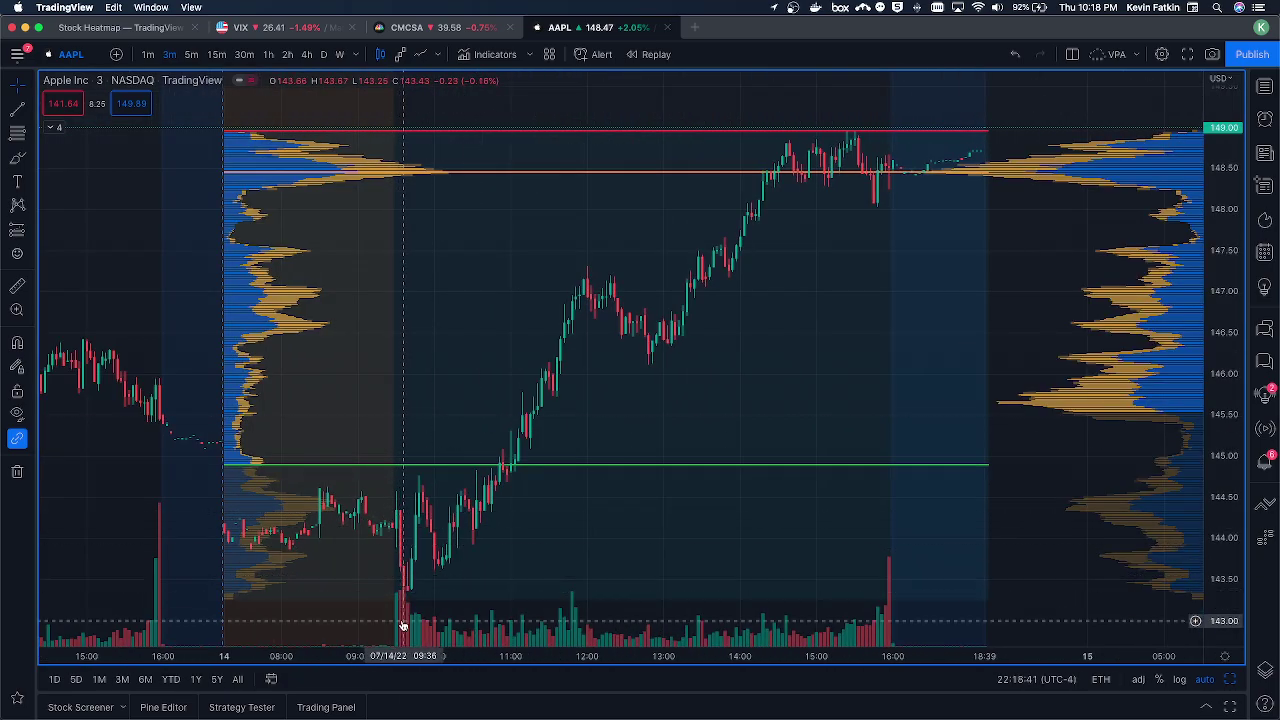